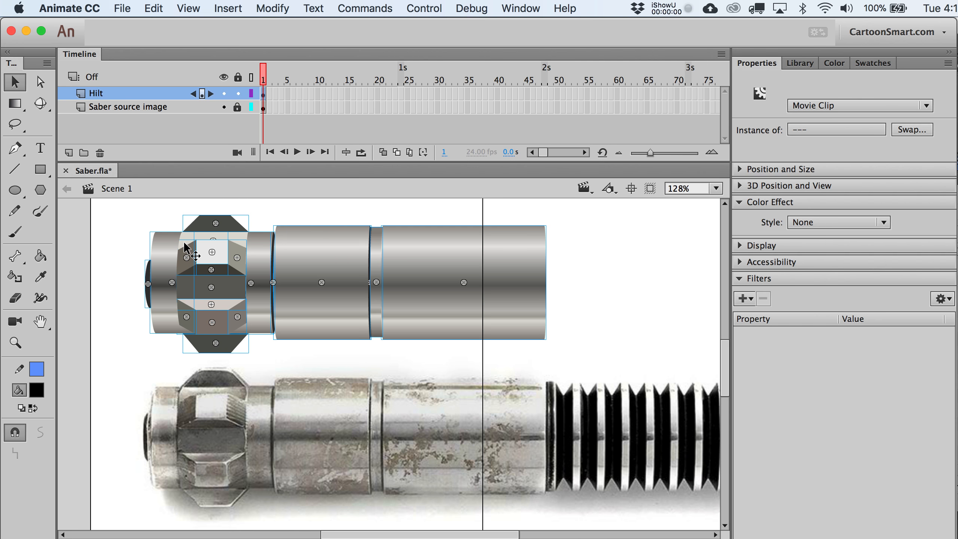
- Add a new layer above the Saber source image layer and paste the copied hilt pieces in place on its first frame
left_click(163, 108)
left_click(69, 152)
left_click(266, 106)
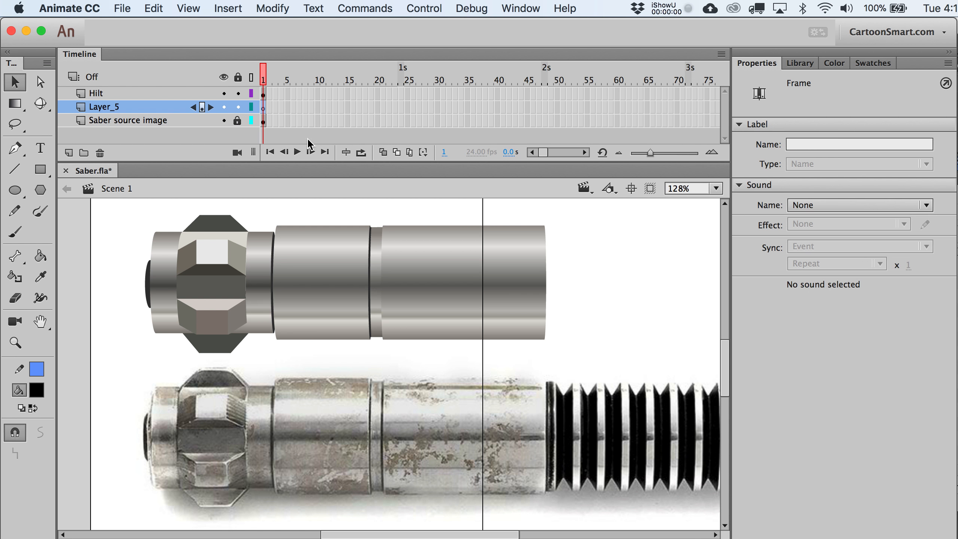
key("super+shift+v")
- Offset the pasted hilt copy down and to the right of the original hilt in coarse nudges
key("shift+Down")
key("shift+Down")
key("shift+Down")
key("shift+Down")
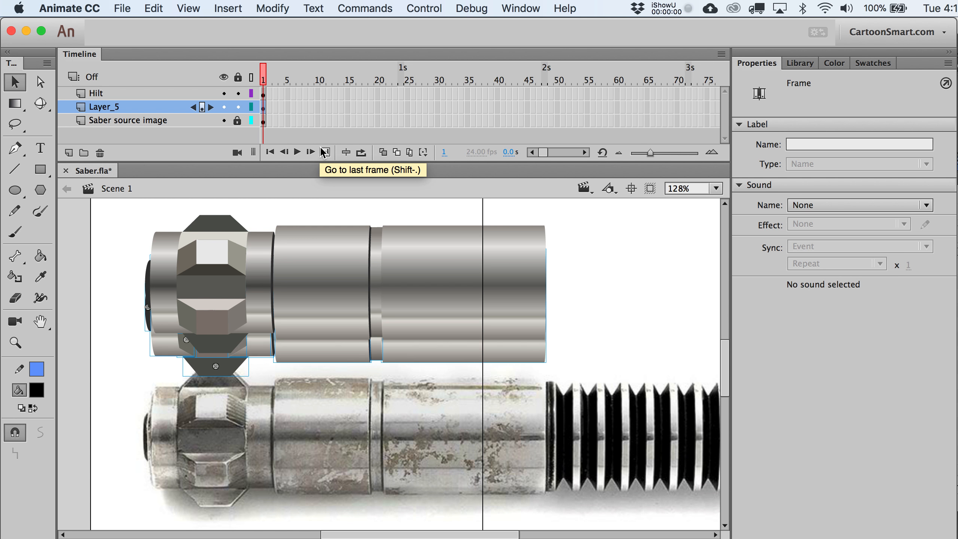
key("shift+Right")
key("shift+Right")
key("shift+Right")
key("shift+Right")
key("shift+Down")
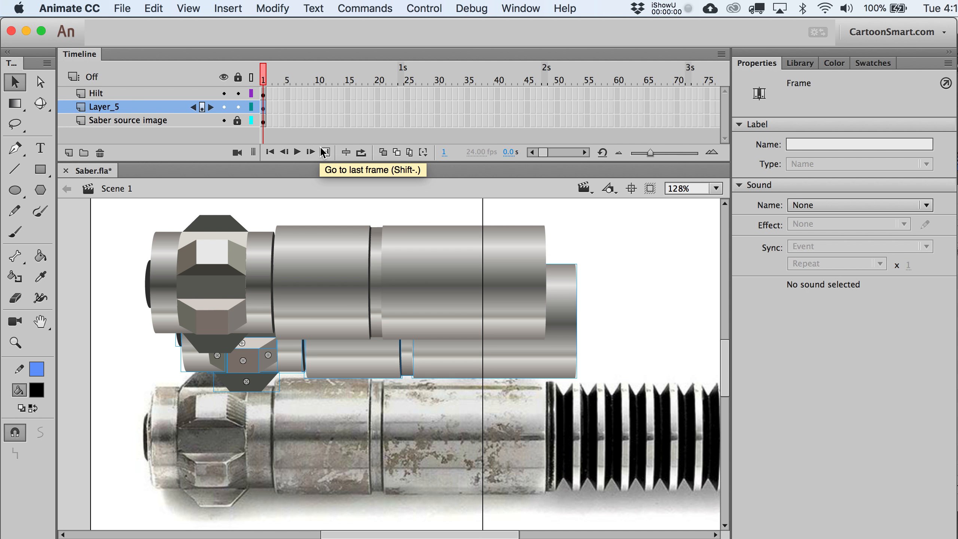
- Break the pasted hilt copy apart into plain shapes and fill them with solid black #000000
left_click(273, 9)
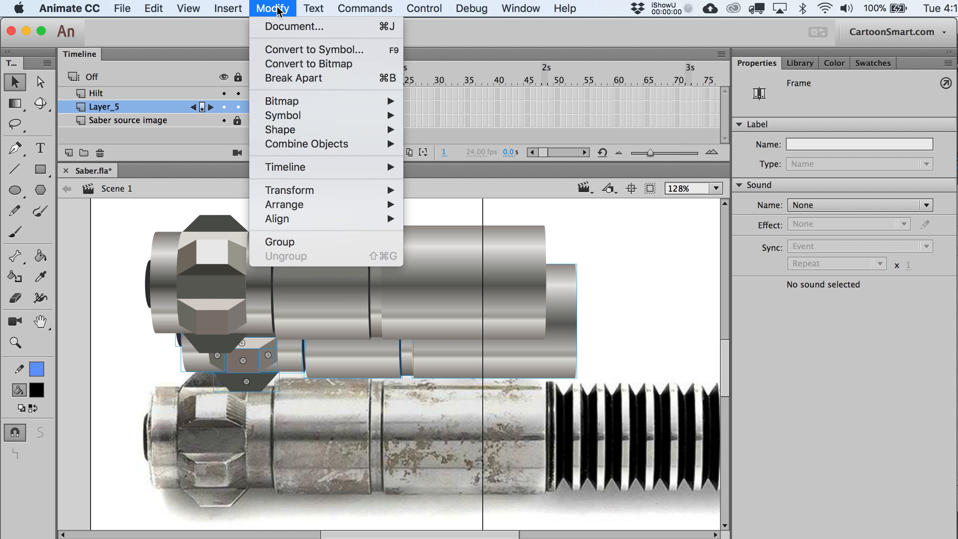
left_click(279, 77)
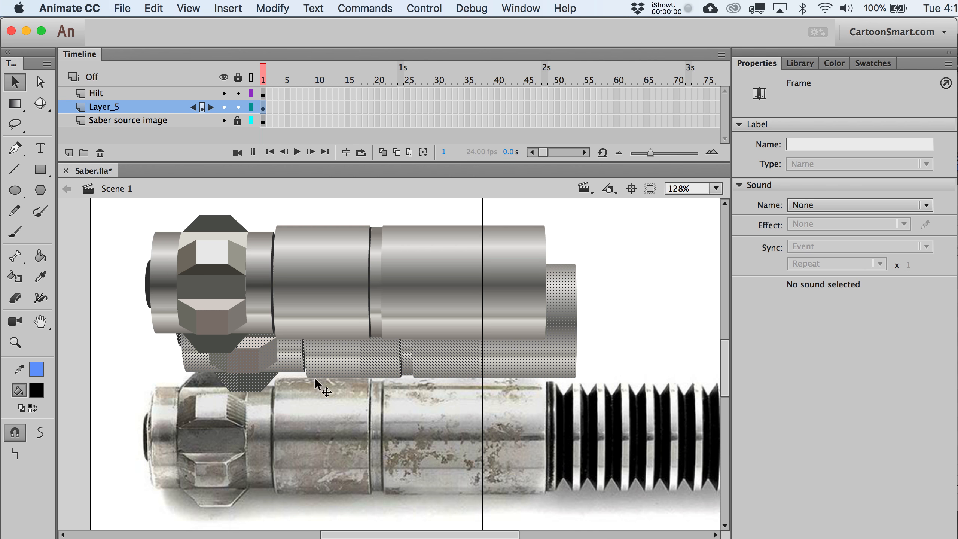
left_click(37, 390)
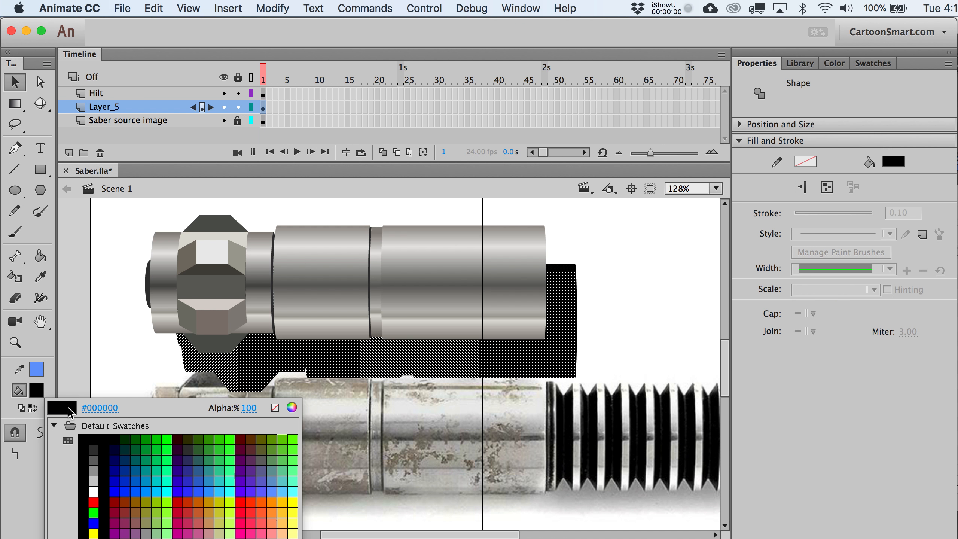
left_click(92, 439)
left_click(93, 374)
left_click(250, 370)
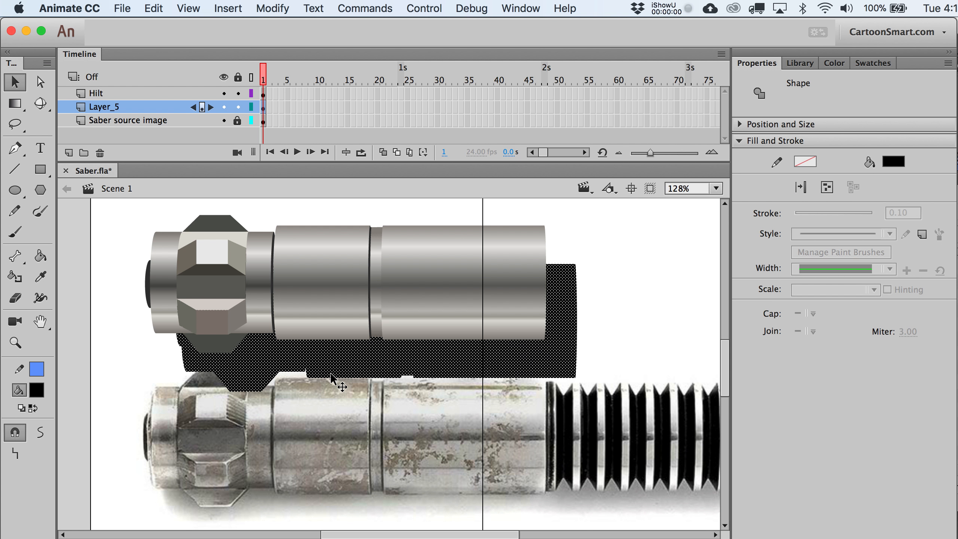
- Convert the black silhouette into a movie clip symbol named Shadoww
key("F8")
type("Shad")
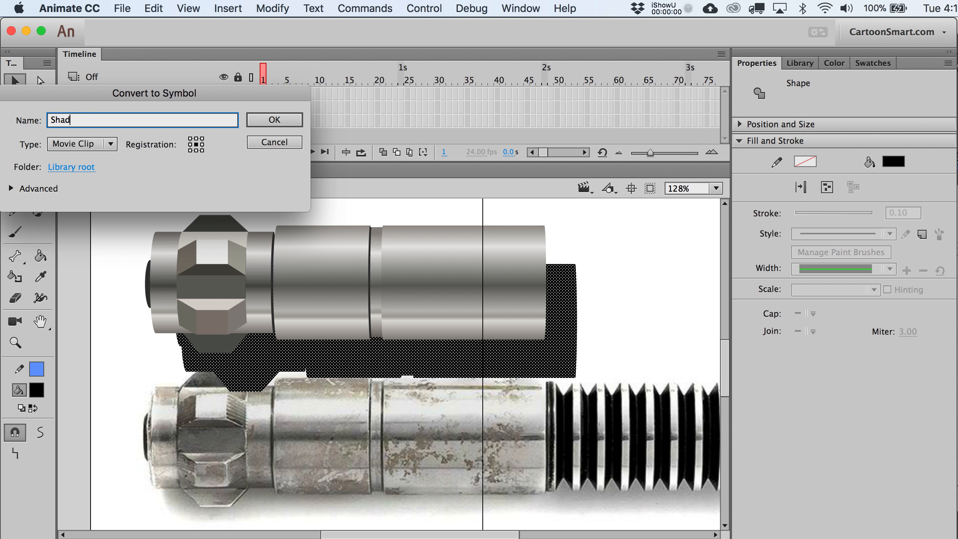
type("oww")
key("Return")
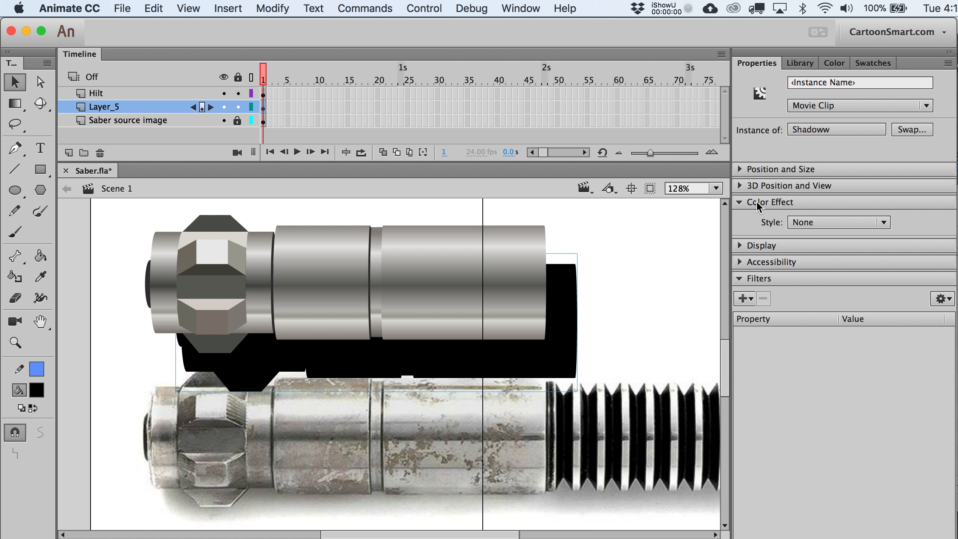
- Set the shadow clip's alpha to 41% and move it closer behind the original hilt
left_click(807, 223)
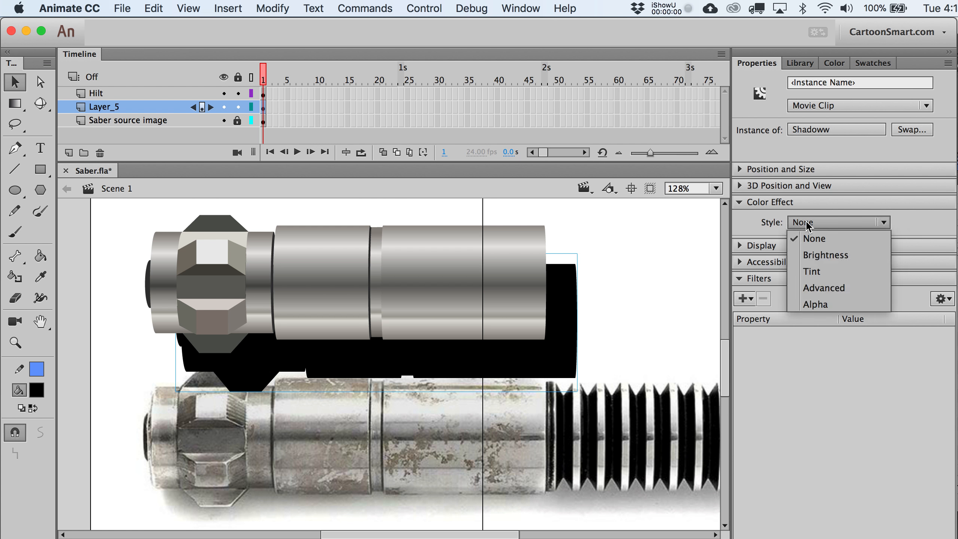
left_click(815, 304)
left_click_drag(558, 361, 536, 335)
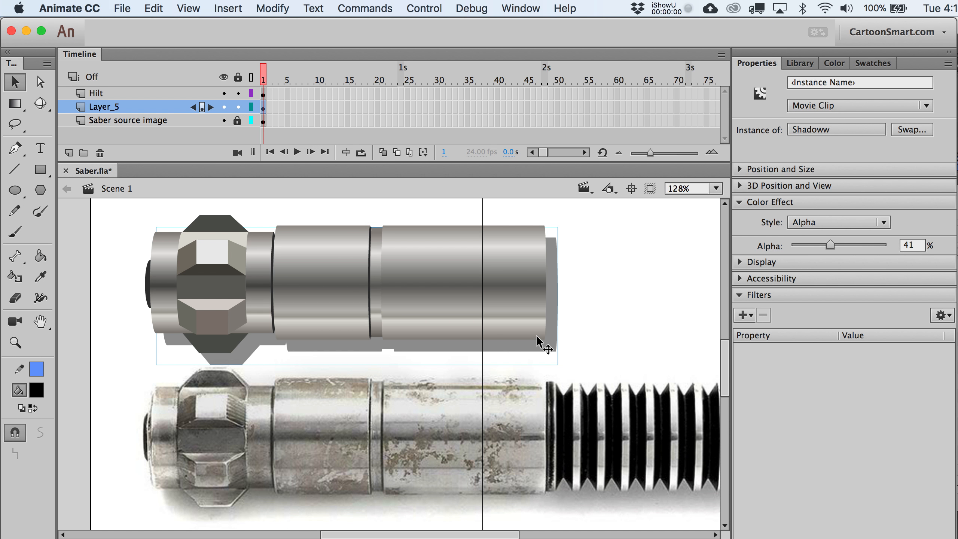
- Add a Blur filter to the shadow clip with High quality and a 10 px blur in both directions
left_click(749, 316)
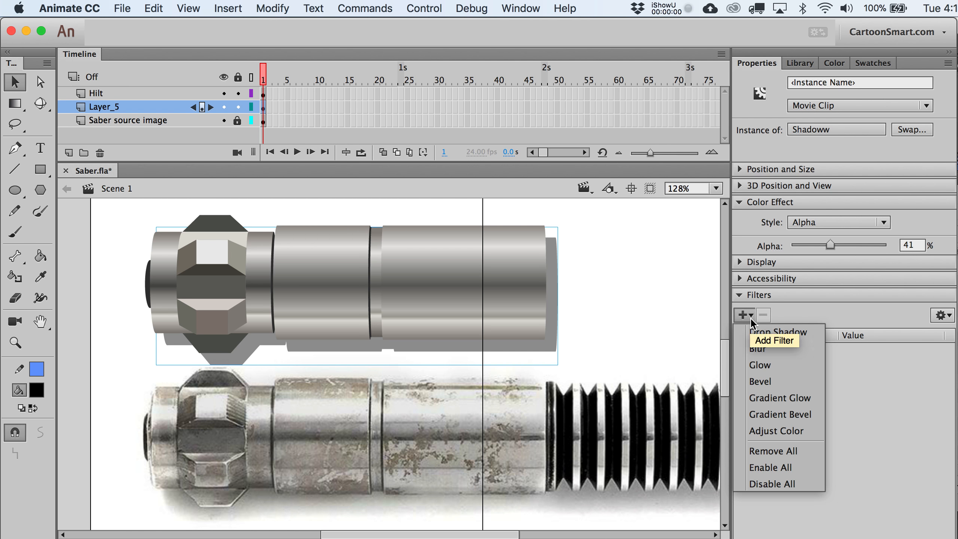
left_click(759, 349)
left_click(869, 394)
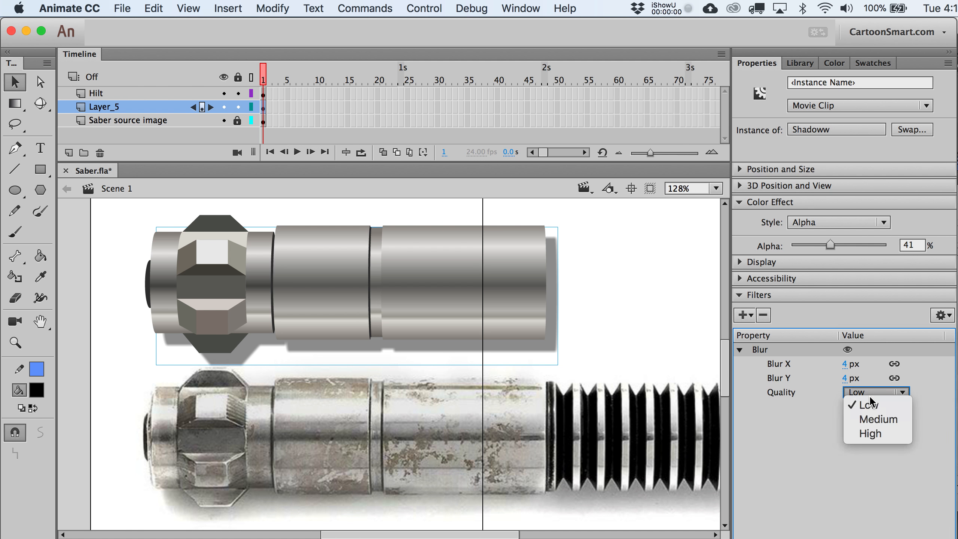
left_click(874, 434)
left_click_drag(844, 364, 856, 362)
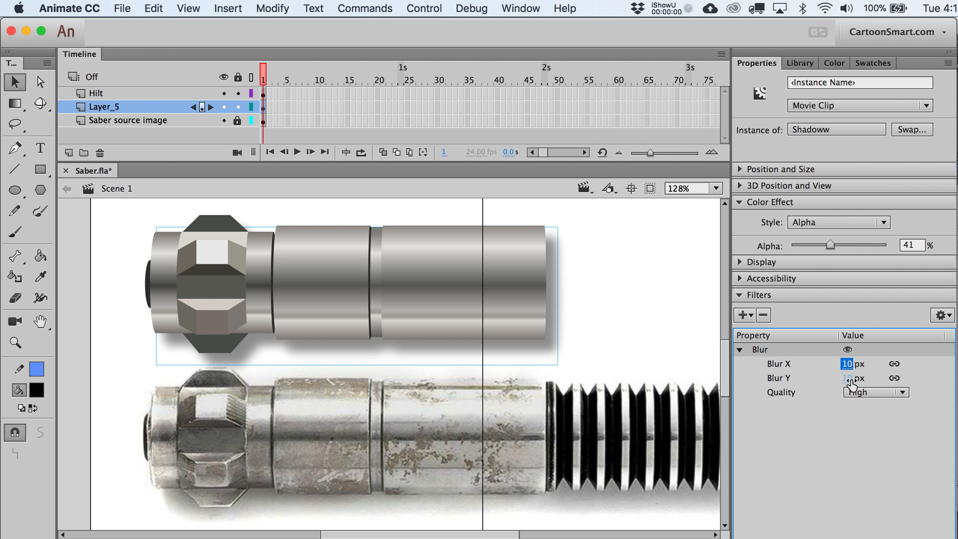
- Unlink the shadow's blur values and set Blur X to 5 px and Blur Y to 19 px
left_click(895, 366)
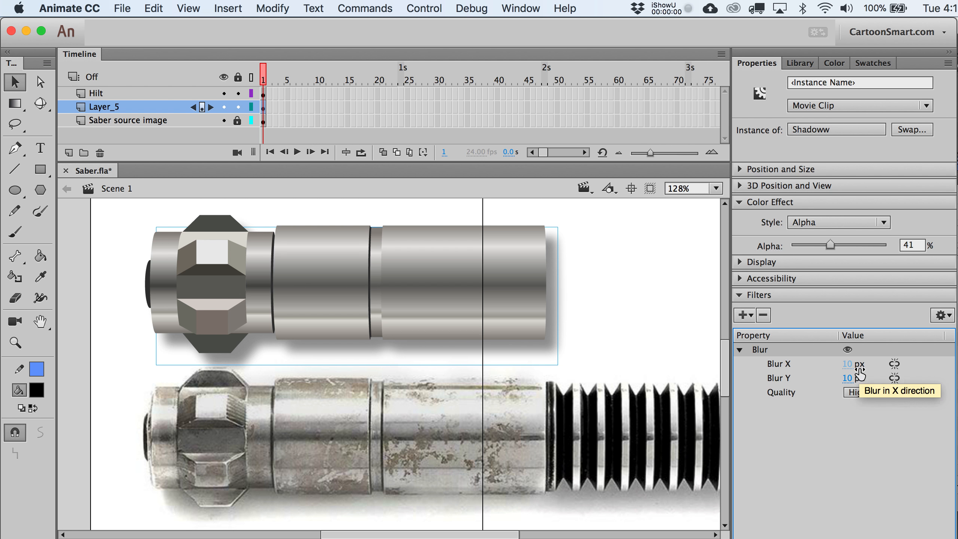
left_click(849, 379)
type("18")
key("Return")
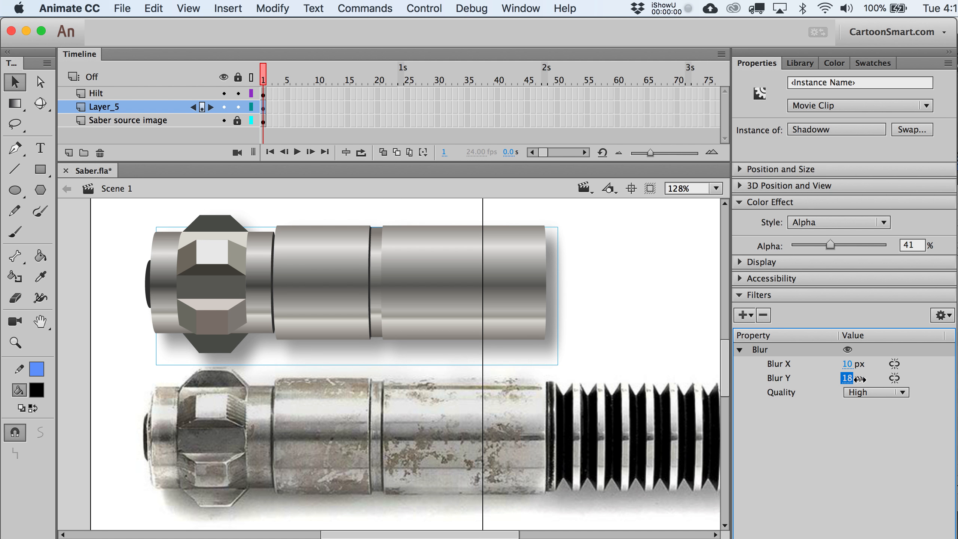
left_click(847, 364)
type("8")
key("Return")
left_click_drag(848, 366, 847, 366)
left_click(853, 382)
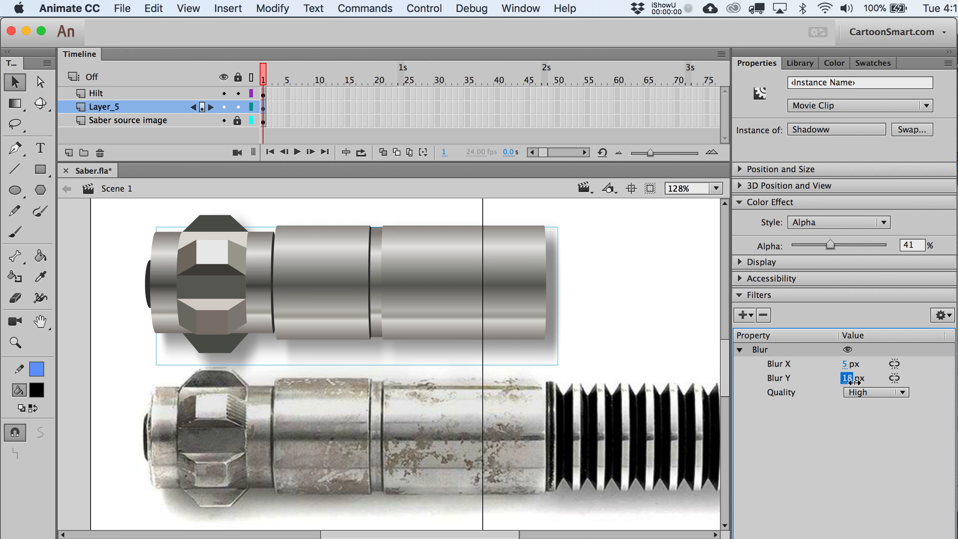
left_click_drag(858, 383, 859, 385)
left_click(650, 345)
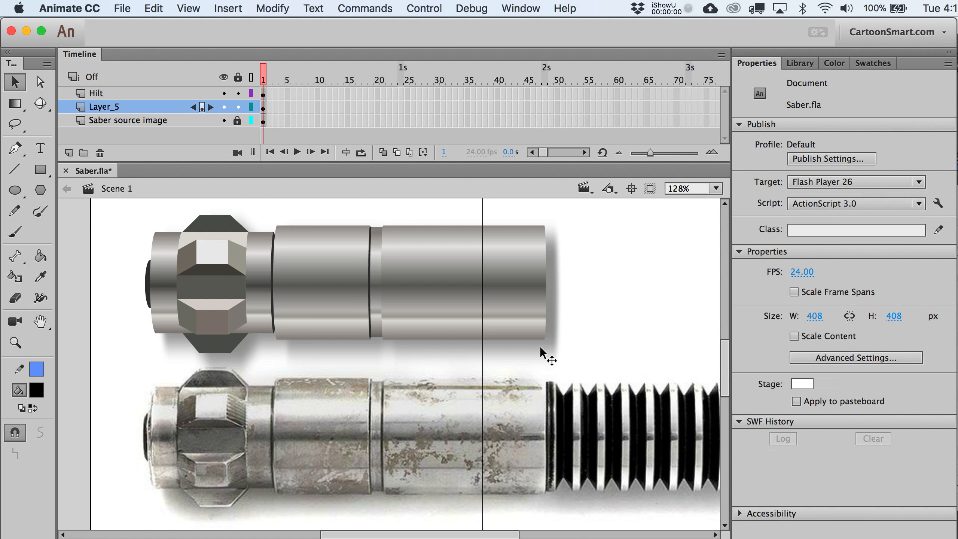
- Fine-tune the shadow clip's position so it sits slightly lower and closer to the hilt's far end
left_click(539, 350)
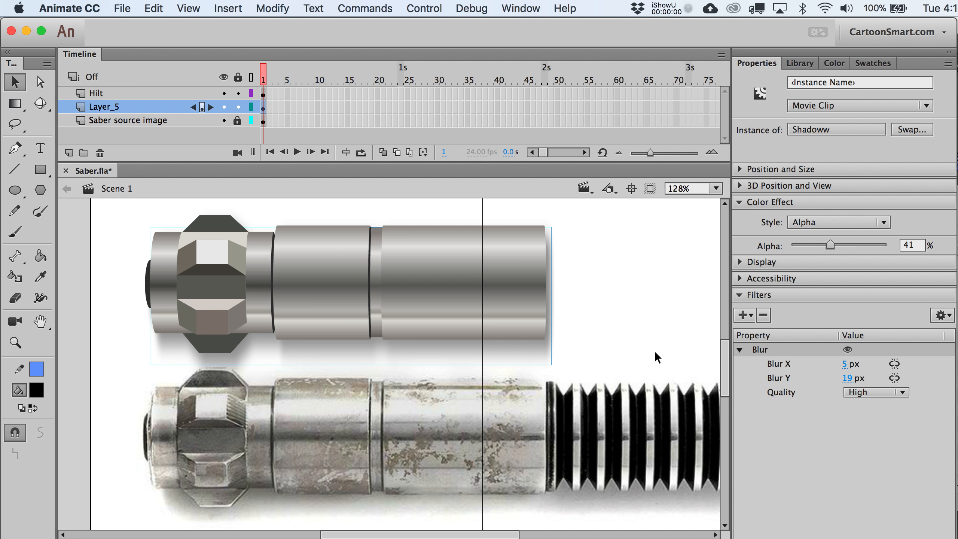
key("Right")
key("Right")
key("Right")
key("Right")
key("Right")
key("Down")
key("Down")
key("Down")
key("Down")
key("Down")
key("Down")
key("Down")
key("Down")
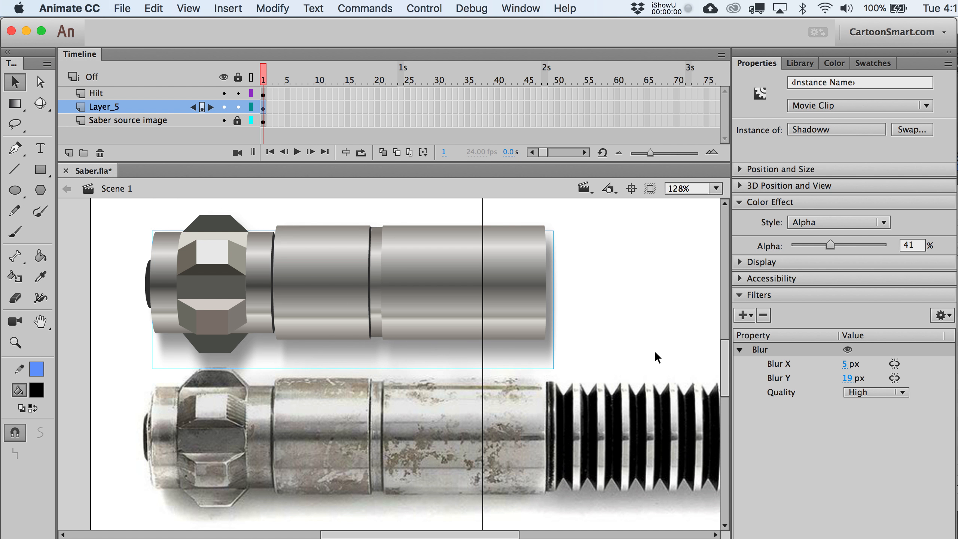
key("Right")
key("Right")
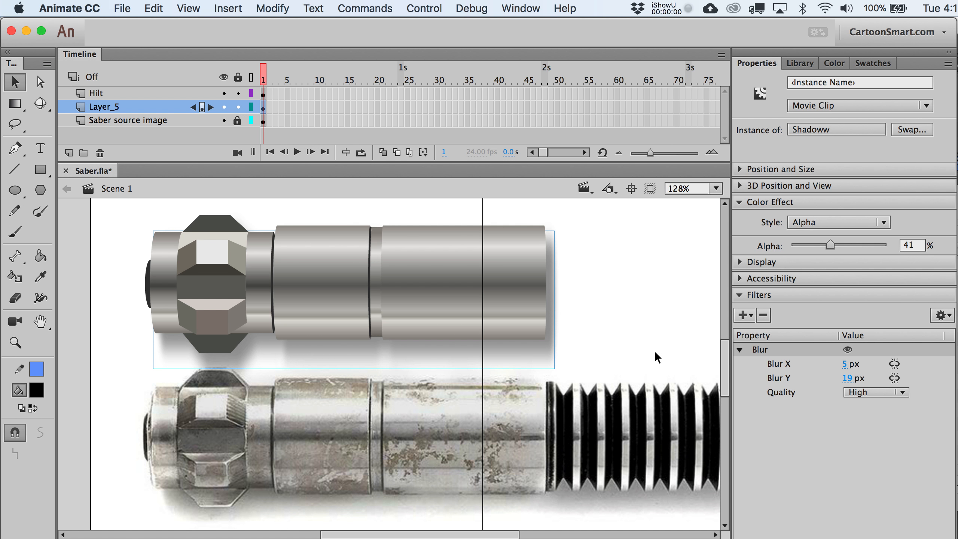
left_click(696, 331)
- Add a Drop Shadow filter to the dark facet at the top of the hilt's knob and enable Inner shadow
left_click(365, 259)
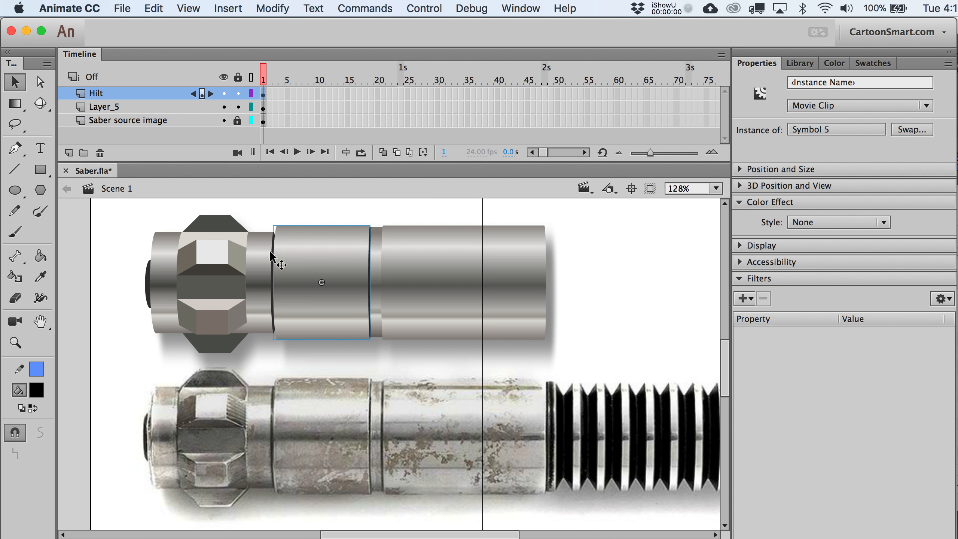
left_click(222, 223)
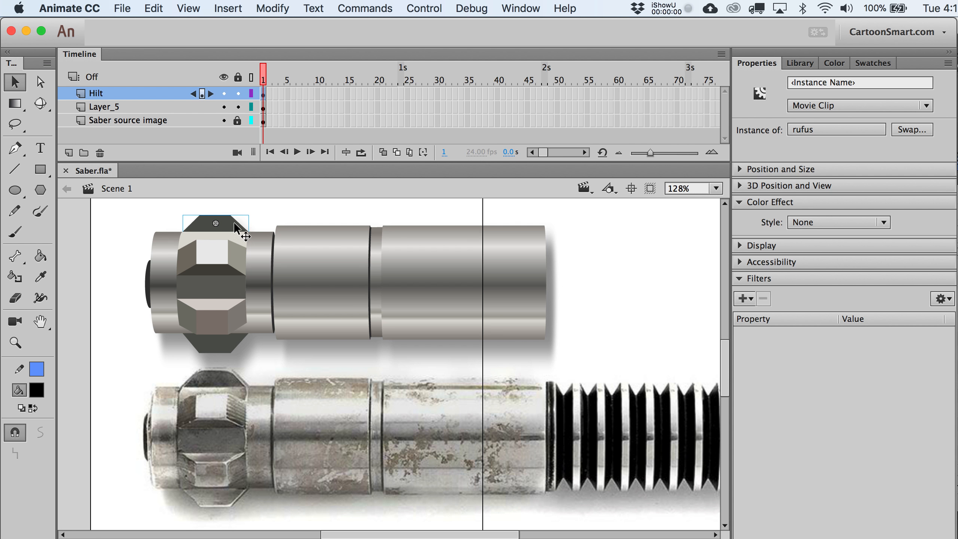
left_click(752, 300)
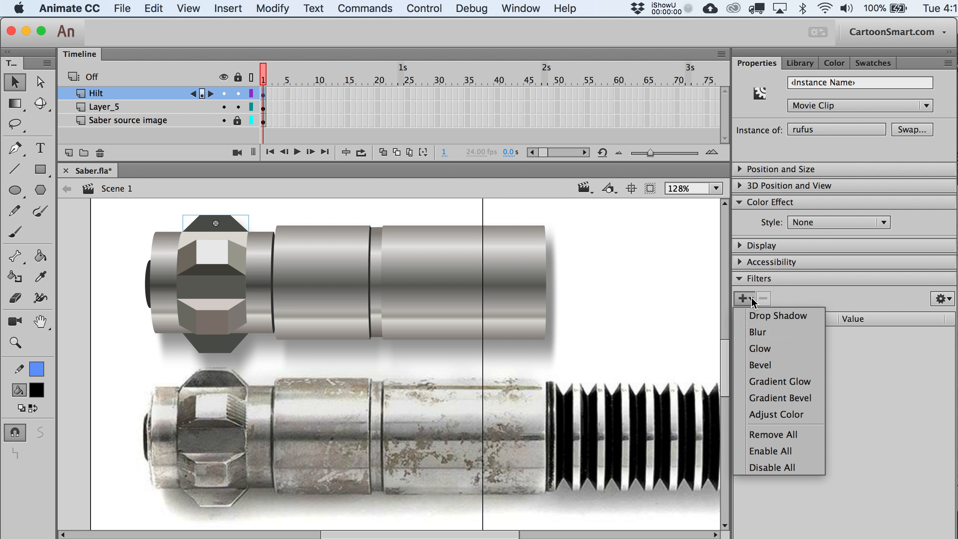
left_click(773, 316)
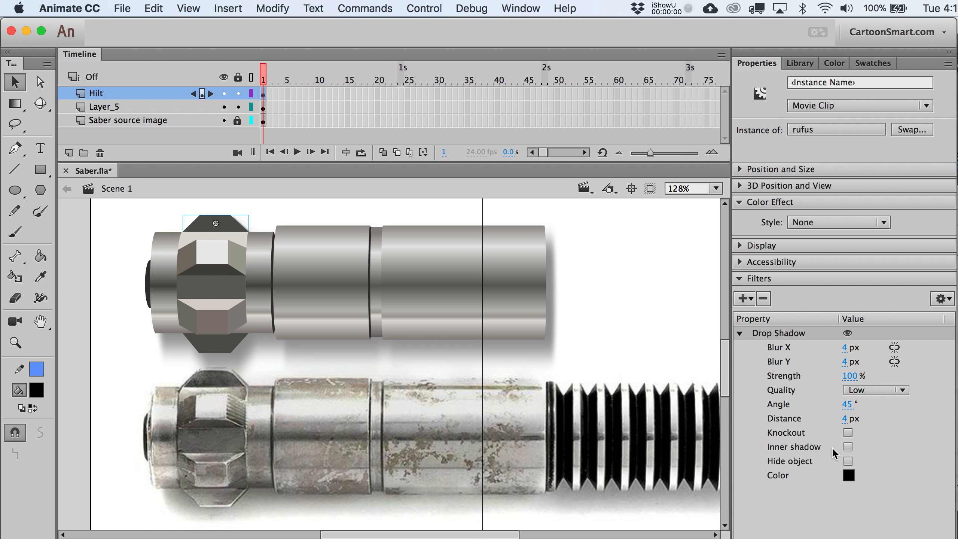
left_click(848, 447)
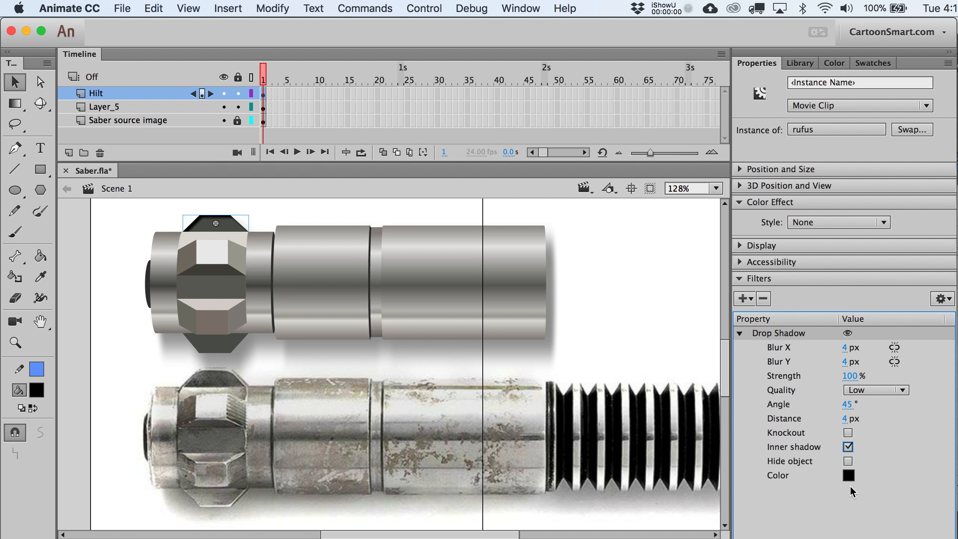
- Try the facet's drop shadow in pink #FF3399 with a -9 px distance, toggling Inner shadow, and restore the colour to black
left_click(848, 475)
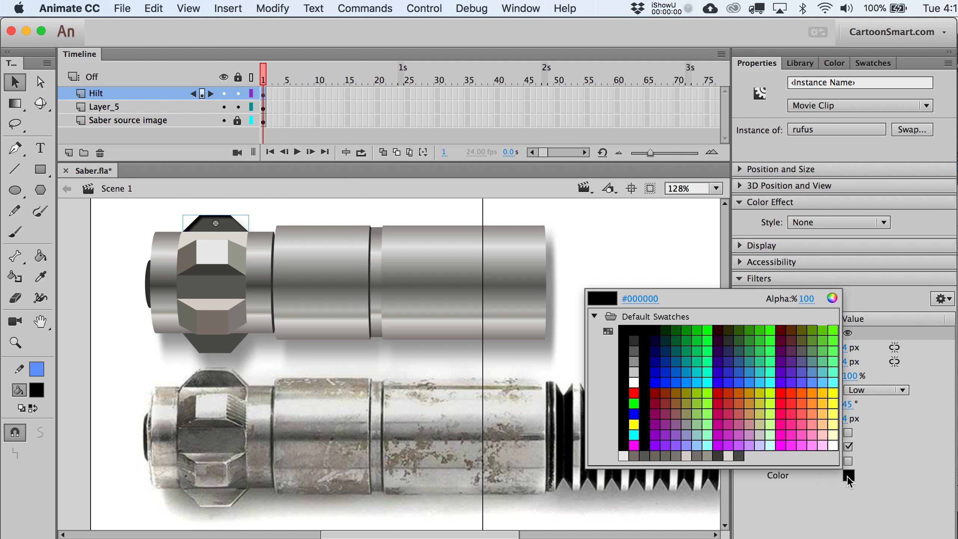
left_click(788, 424)
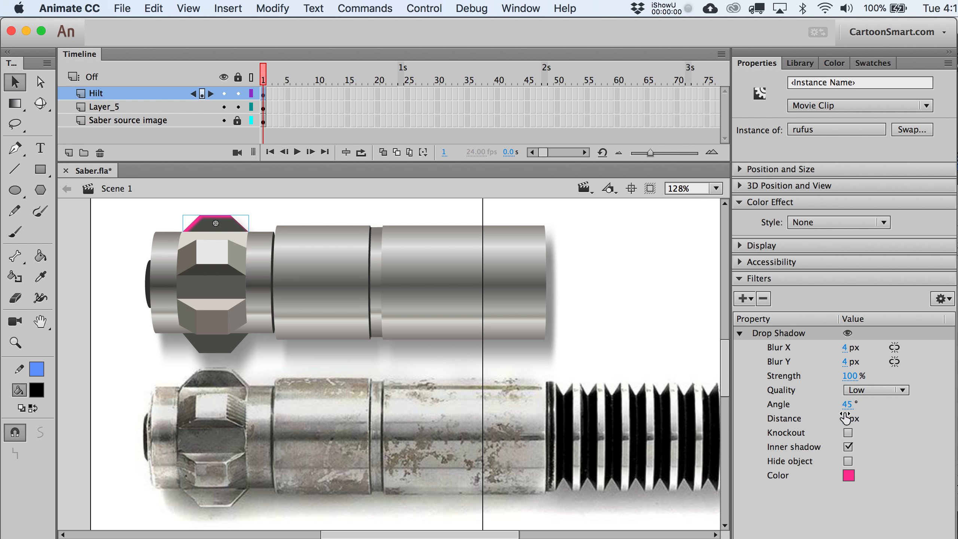
left_click(848, 447)
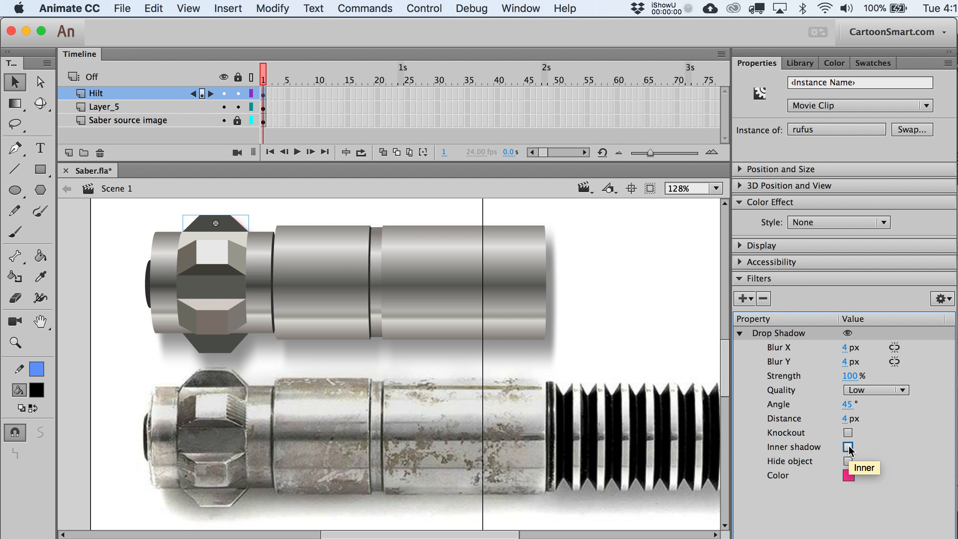
mouse_move(848, 417)
left_mouse_down()
mouse_move(810, 418)
mouse_move(837, 417)
left_mouse_up()
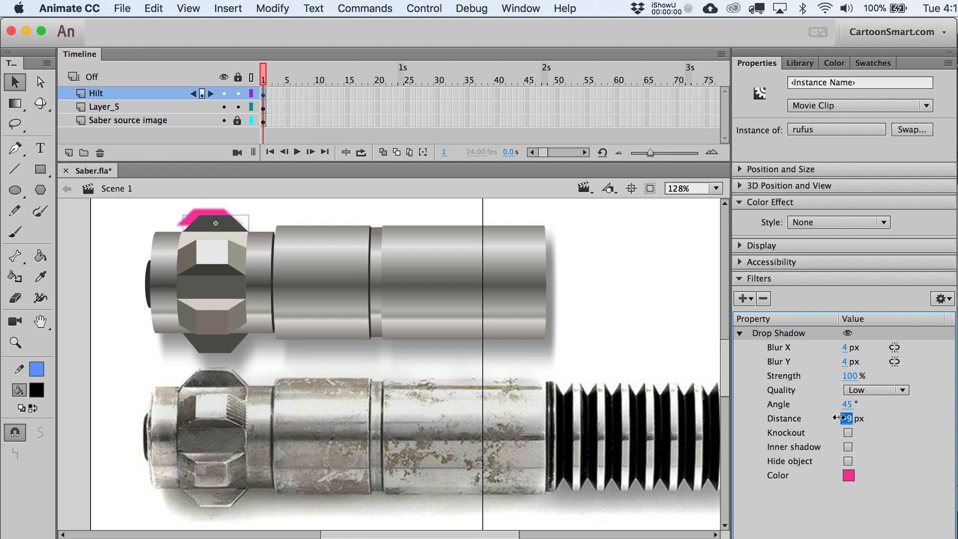
left_click(848, 447)
left_click(849, 477)
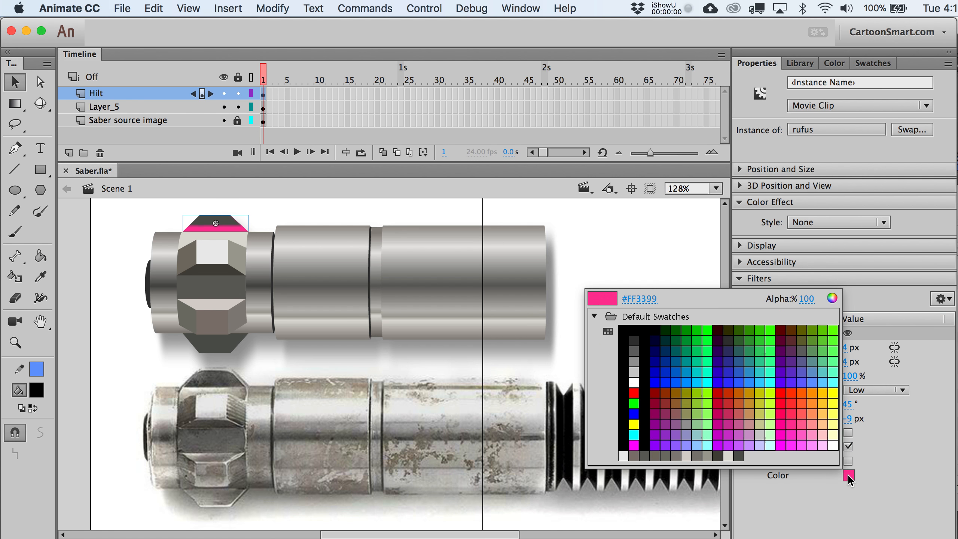
left_click(637, 331)
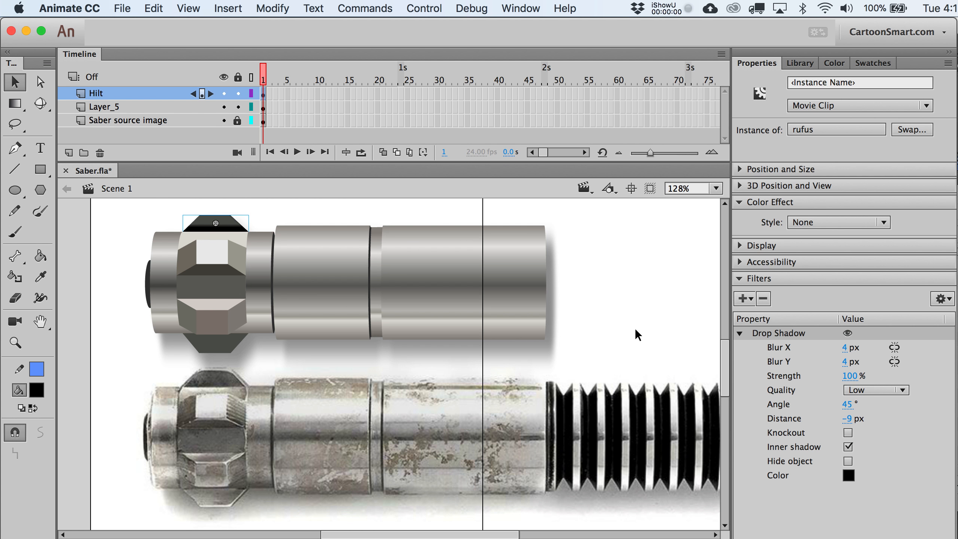
- Set the top facet's inner shadow distance to 9 px and its quality to High
left_click_drag(856, 415, 860, 414)
left_click(861, 414)
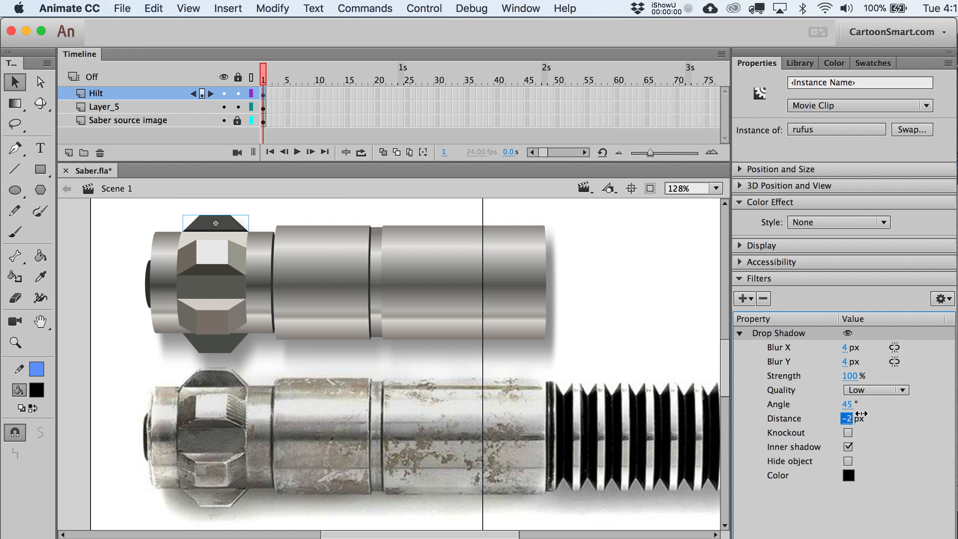
type("5")
key("Return")
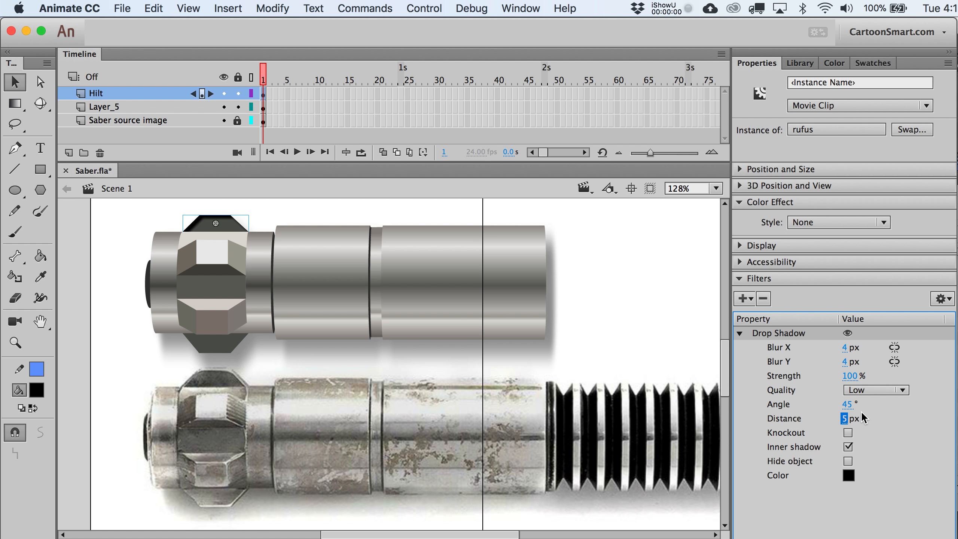
type("11")
key("Return")
left_click(862, 390)
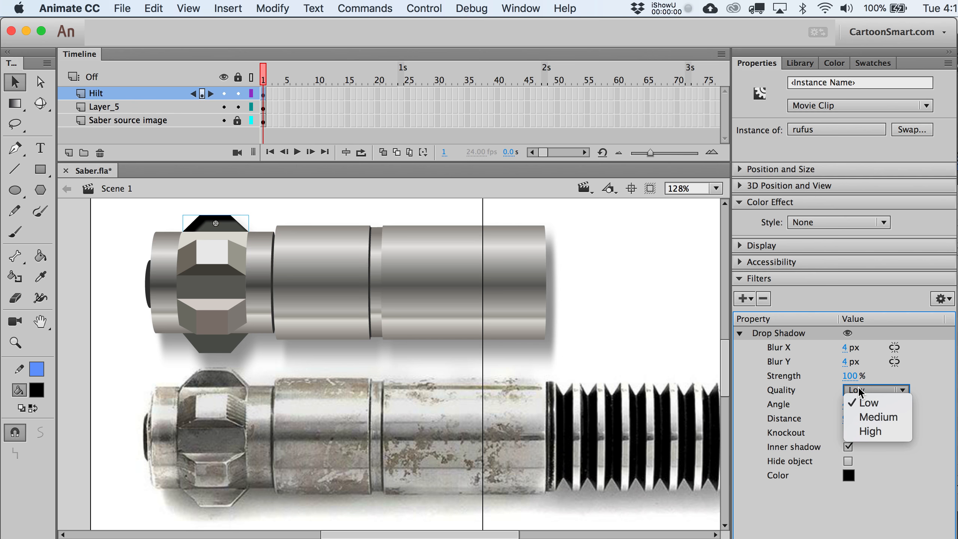
left_click(867, 432)
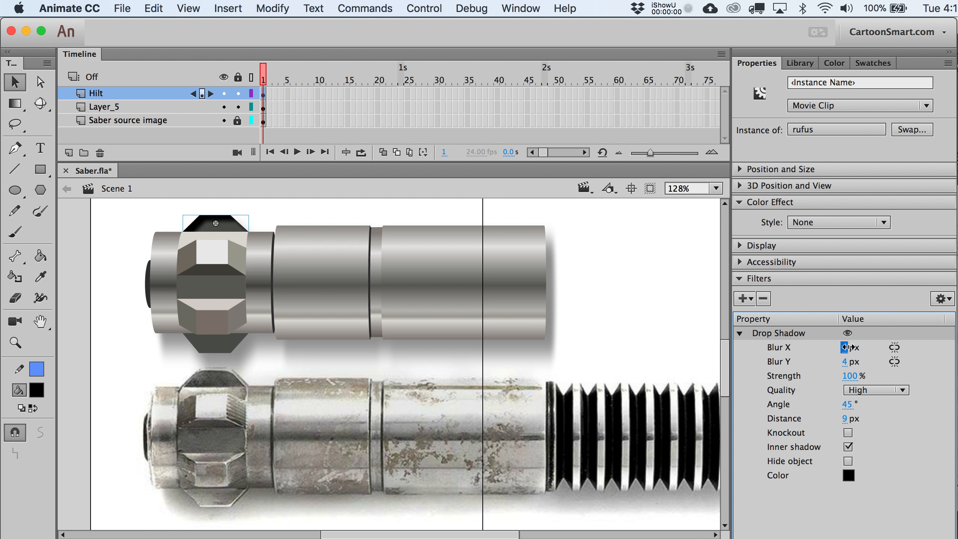
- Soften the facet's inner shadow with Blur X 17 px, Blur Y 9 px and Strength 47%
mouse_move(848, 347)
left_mouse_down()
mouse_move(860, 346)
mouse_move(860, 359)
left_mouse_up()
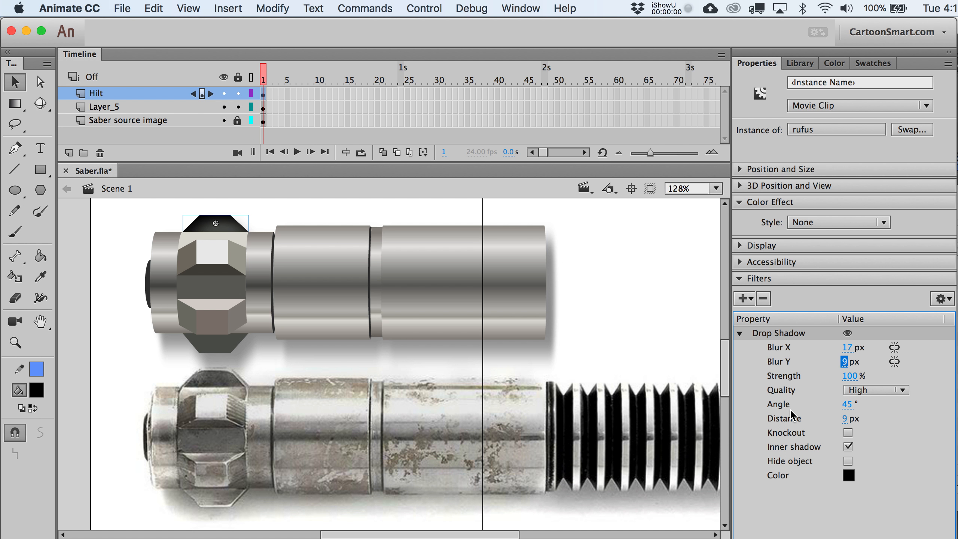
left_click_drag(850, 375, 808, 374)
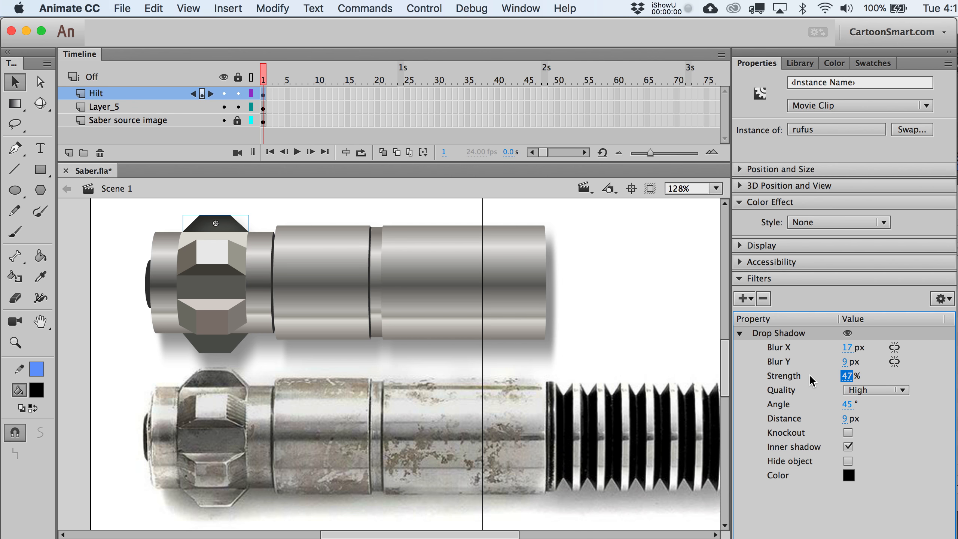
left_click(329, 218)
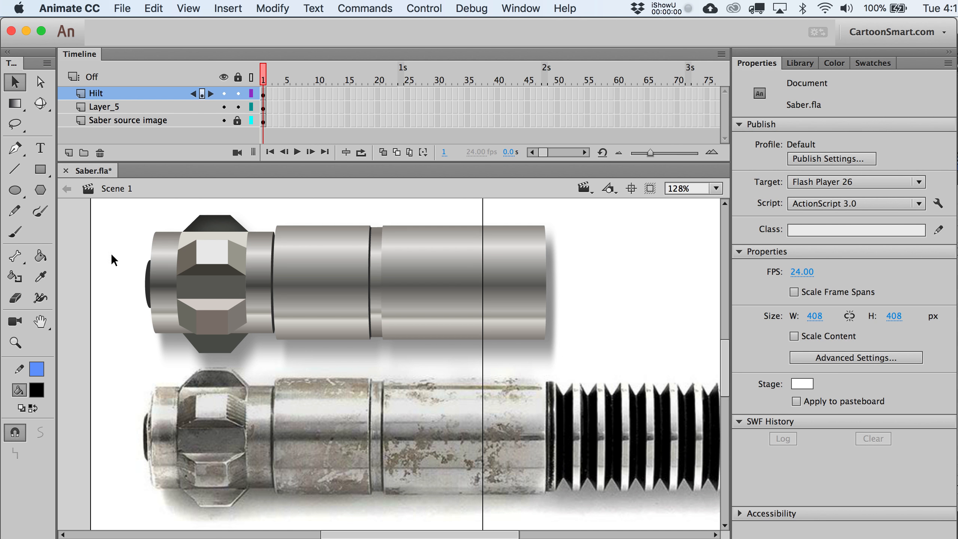
- Examine the top facet up close with its Drop Shadow filter switched off and back on
left_click(16, 343)
left_click_drag(152, 205, 341, 319)
key("v")
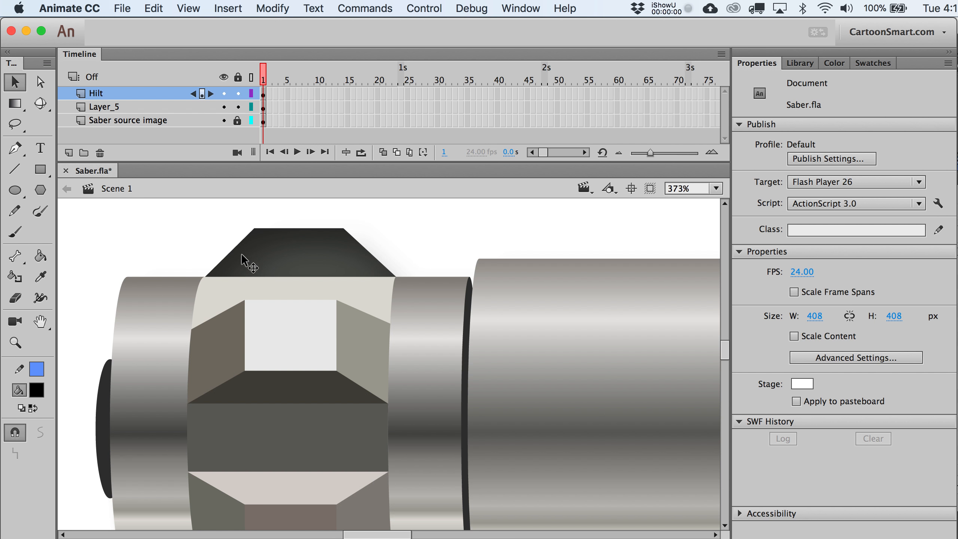
left_click(247, 253)
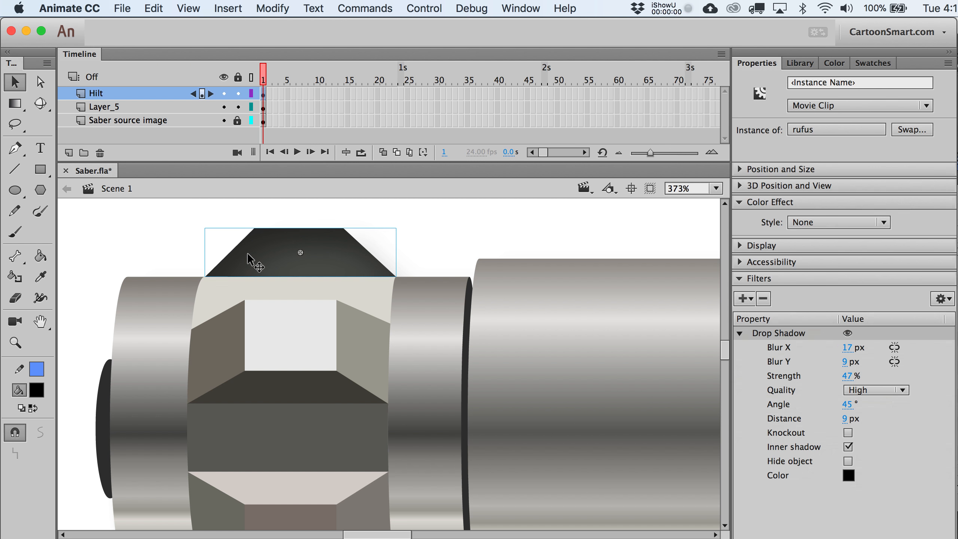
left_click(848, 332)
left_click(848, 333)
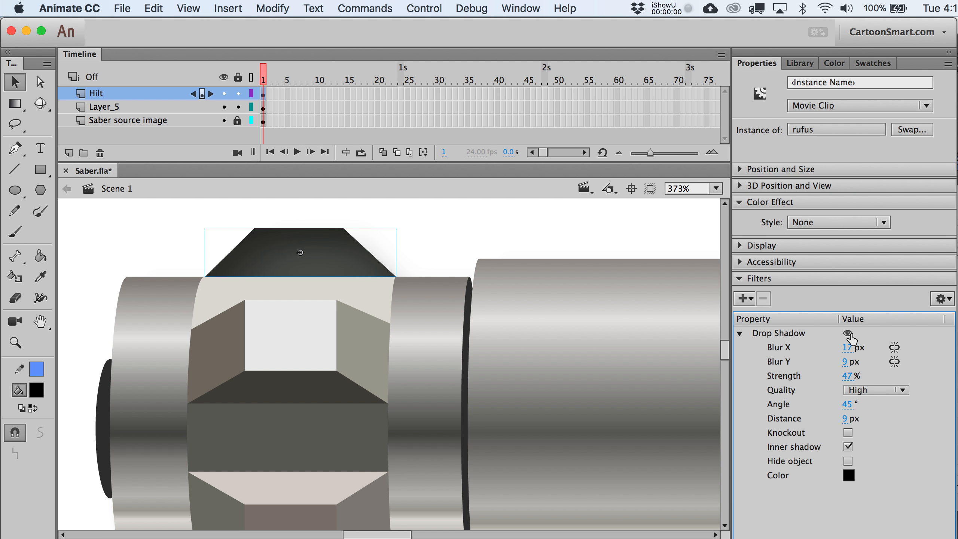
- Add a second Drop Shadow filter to the top facet and reorder it above the existing one
left_click(740, 333)
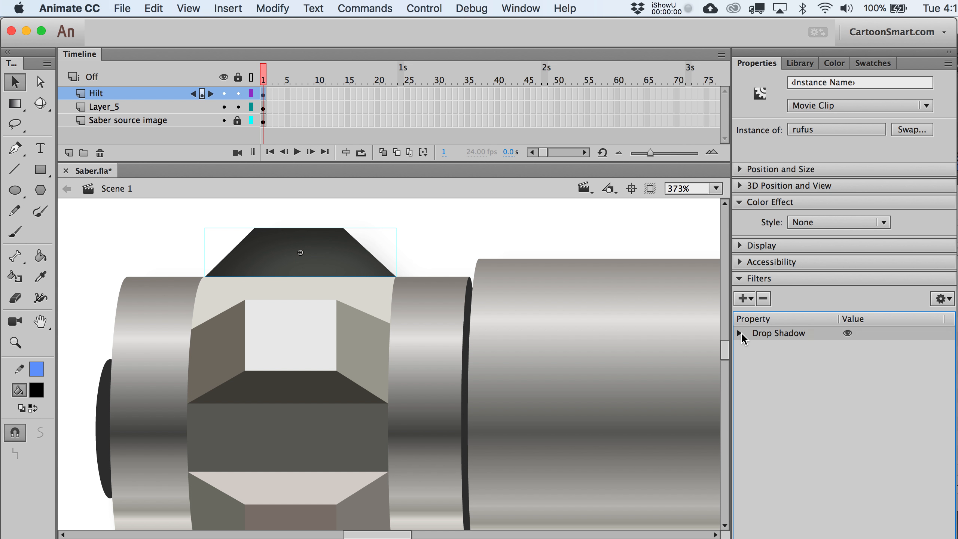
left_click(754, 306)
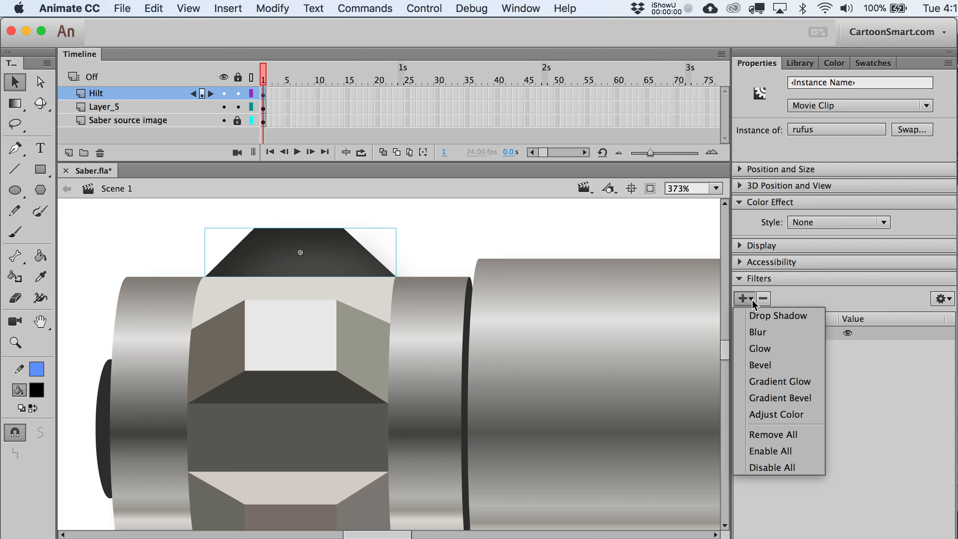
left_click(766, 316)
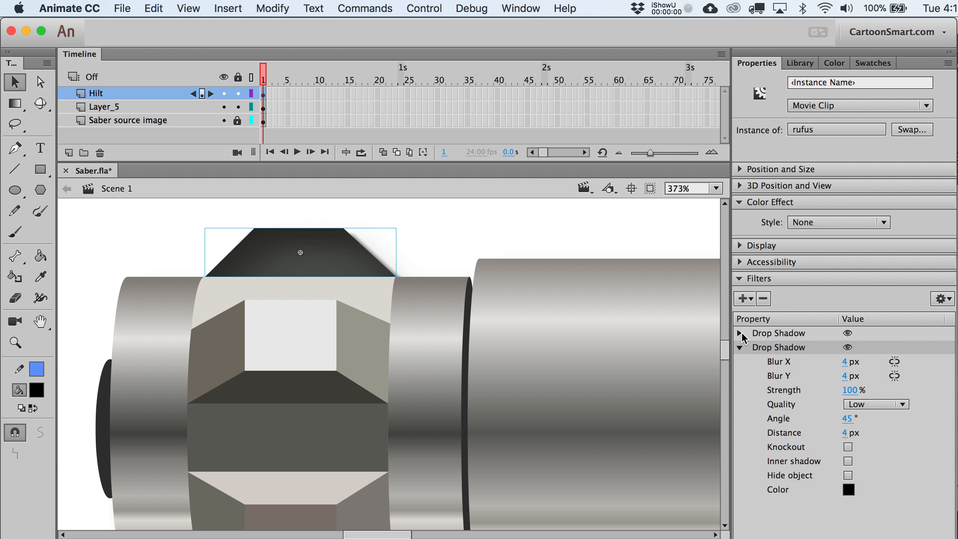
left_click(739, 333)
left_click(740, 332)
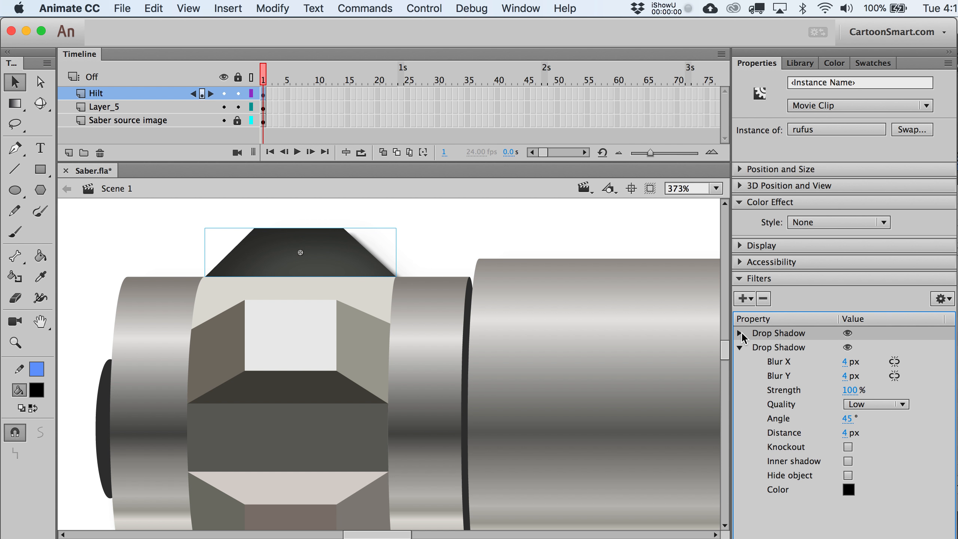
left_click_drag(760, 348, 759, 332)
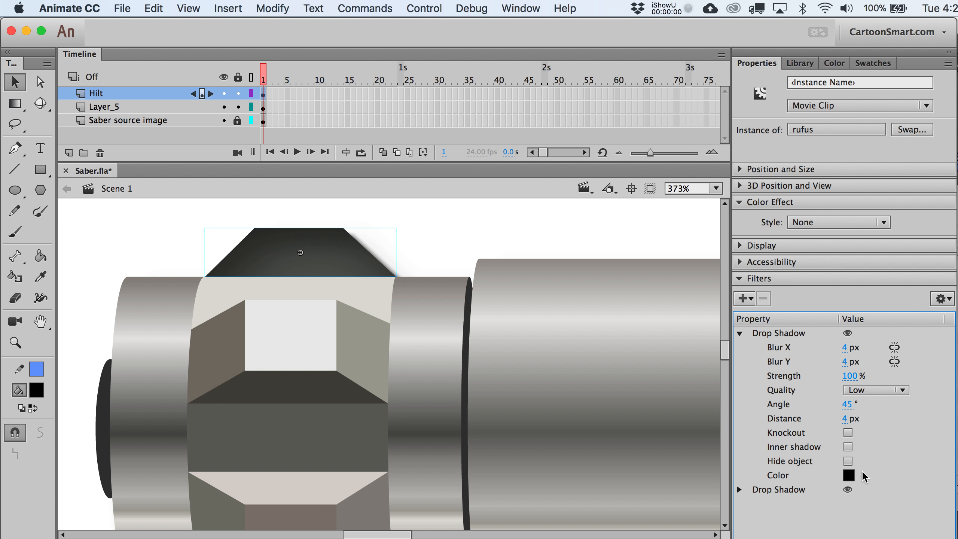
- Turn the new Drop Shadow into an inner shadow and colour it white #FFFFFF
left_click(848, 447)
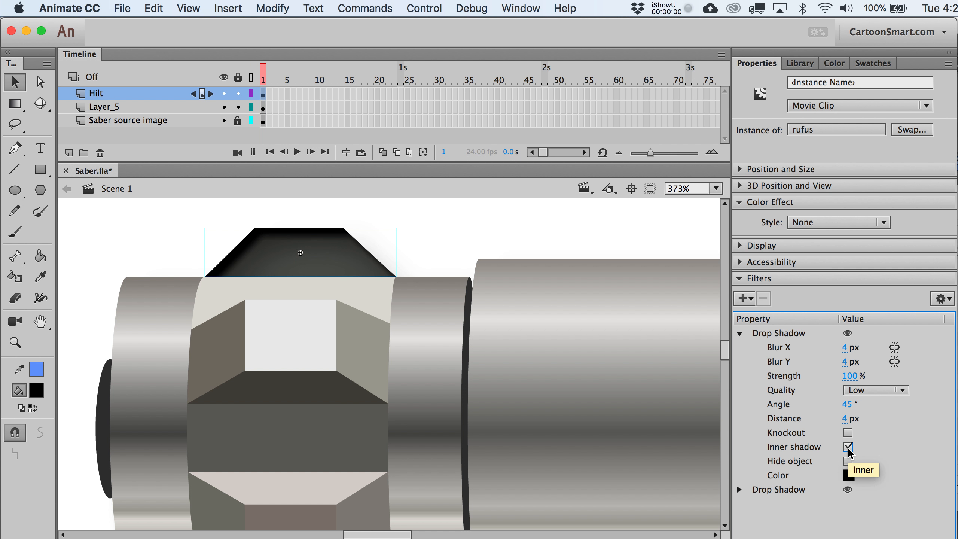
left_click(848, 476)
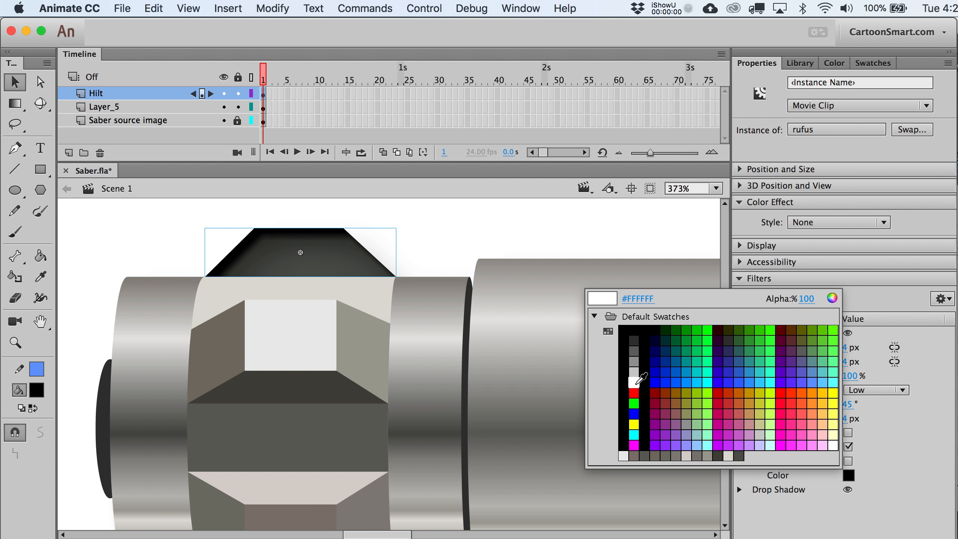
left_click(637, 389)
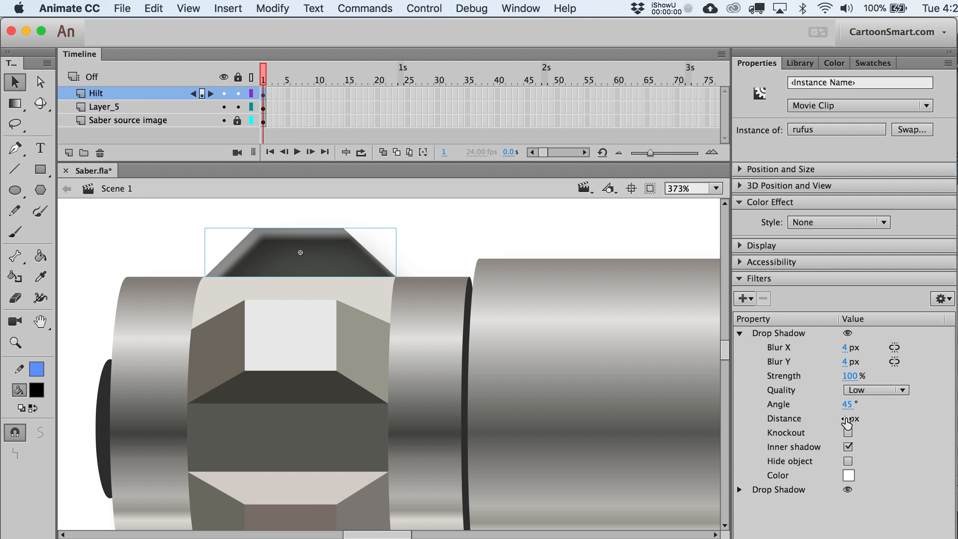
- Set the white inner shadow's distance to 3 px and its angle to 104°
left_click(256, 378, "alt+super")
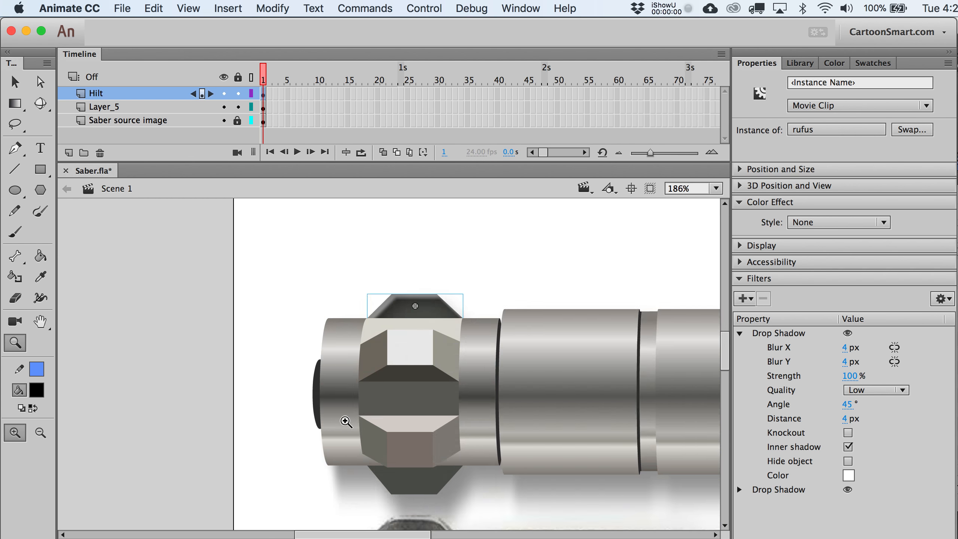
left_click_drag(347, 423, 250, 312)
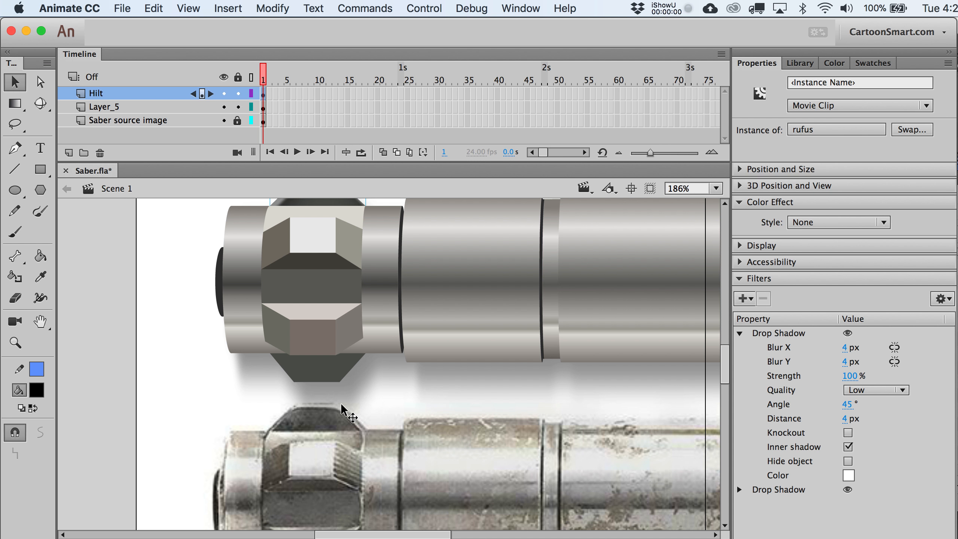
scroll(356, 314, "up", 5)
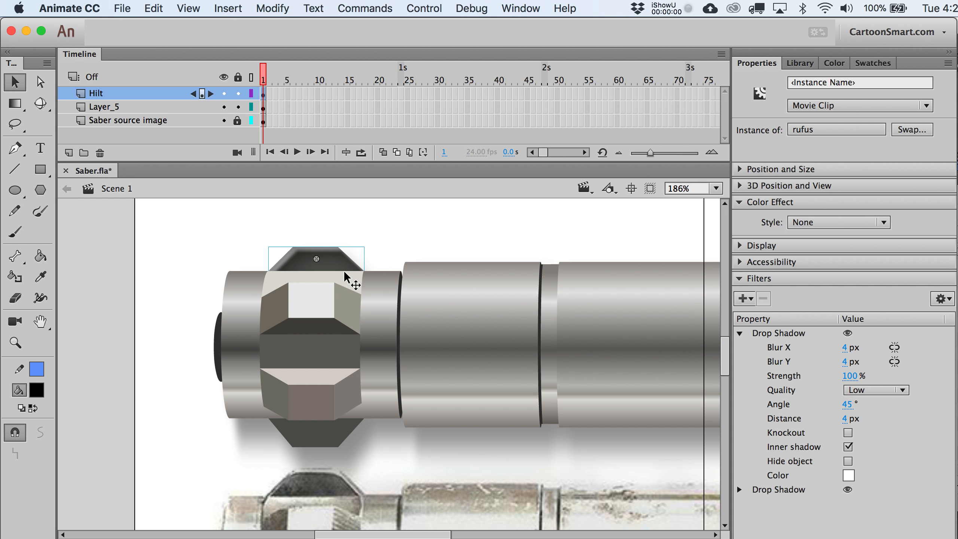
left_click_drag(850, 418, 892, 403)
left_click(532, 211)
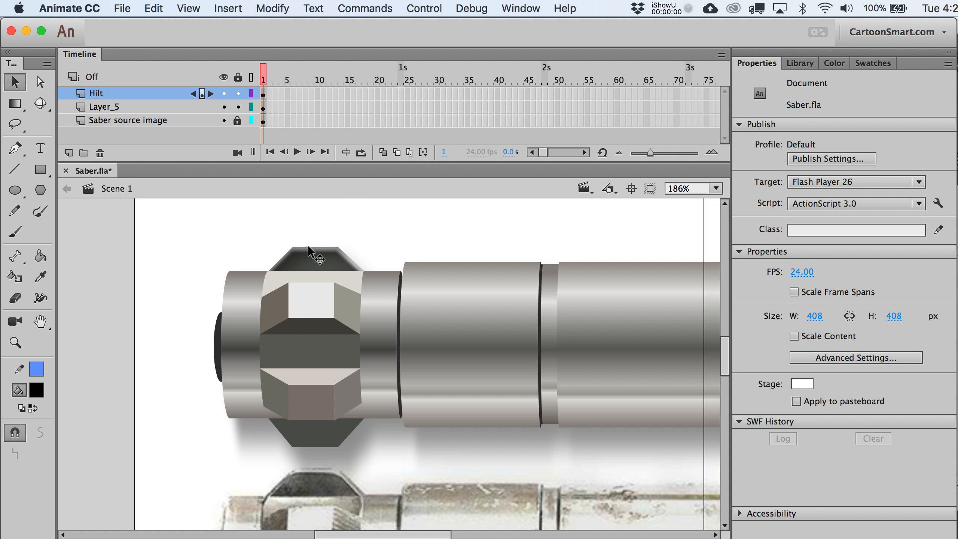
- Copy all filters from the dark facet at the top of the knob
left_click(314, 259)
left_click(330, 231)
left_click(298, 251)
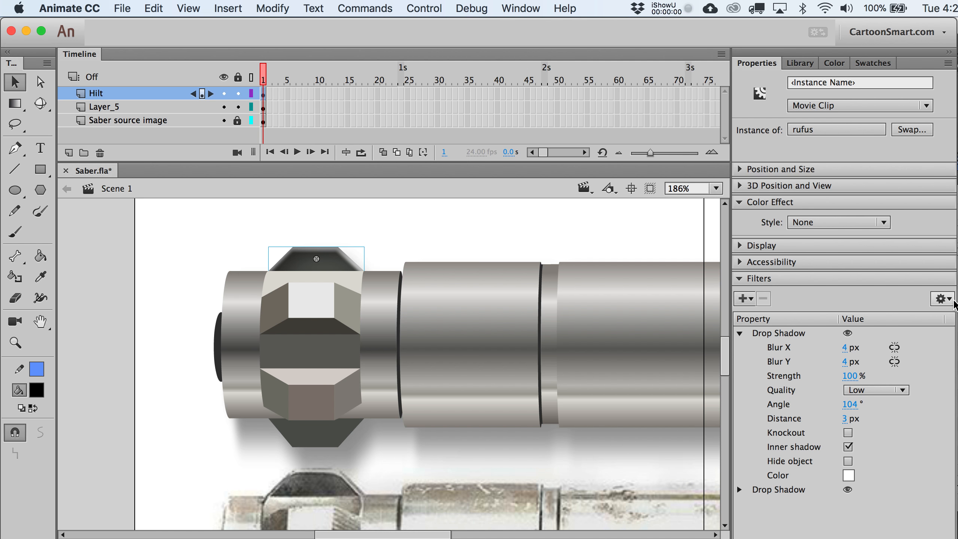
left_click(951, 302)
left_click(955, 329)
- Paste the copied filters onto the dark facet just below the knob's light square face
double_click(15, 342)
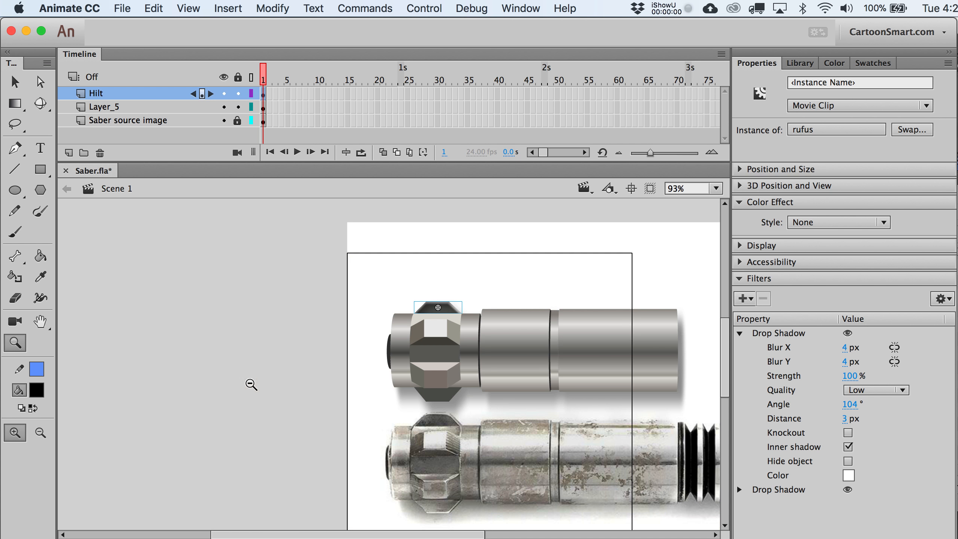
left_click_drag(367, 335, 605, 524)
left_click_drag(382, 296, 342, 421)
key("v")
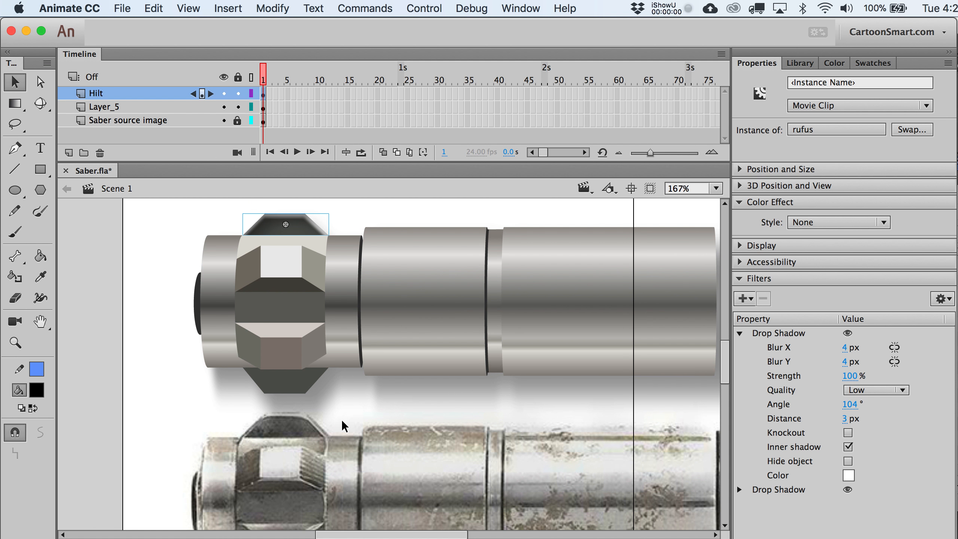
left_click(283, 290)
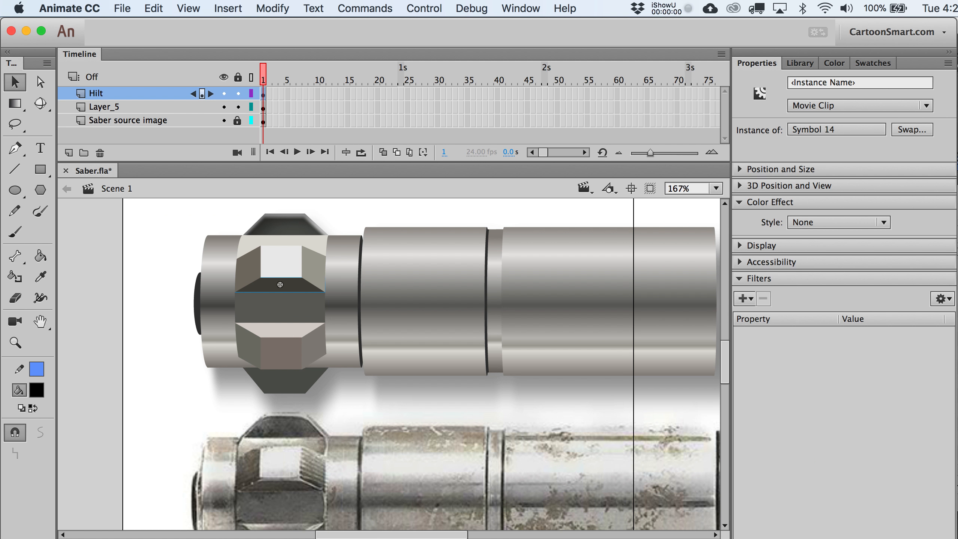
left_click(942, 299)
left_click(952, 348)
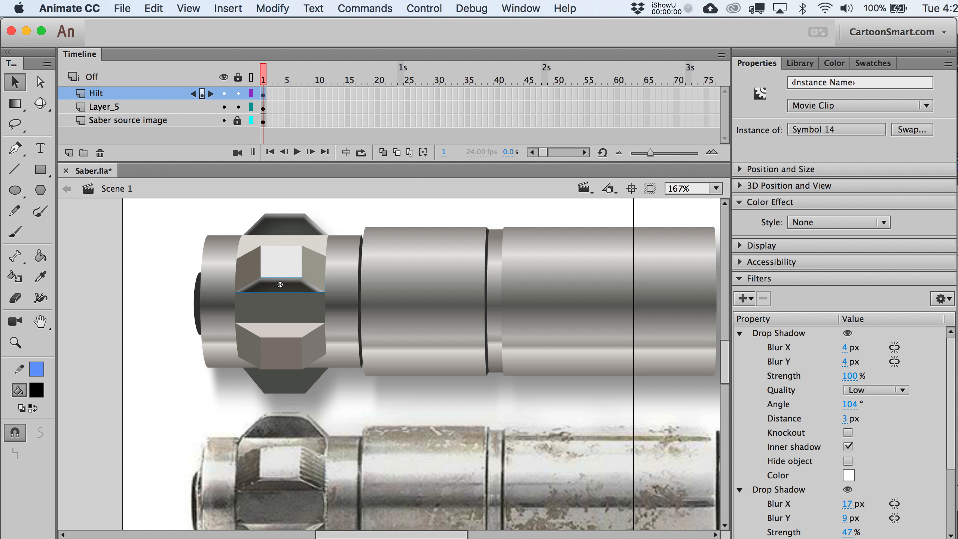
left_click(98, 368)
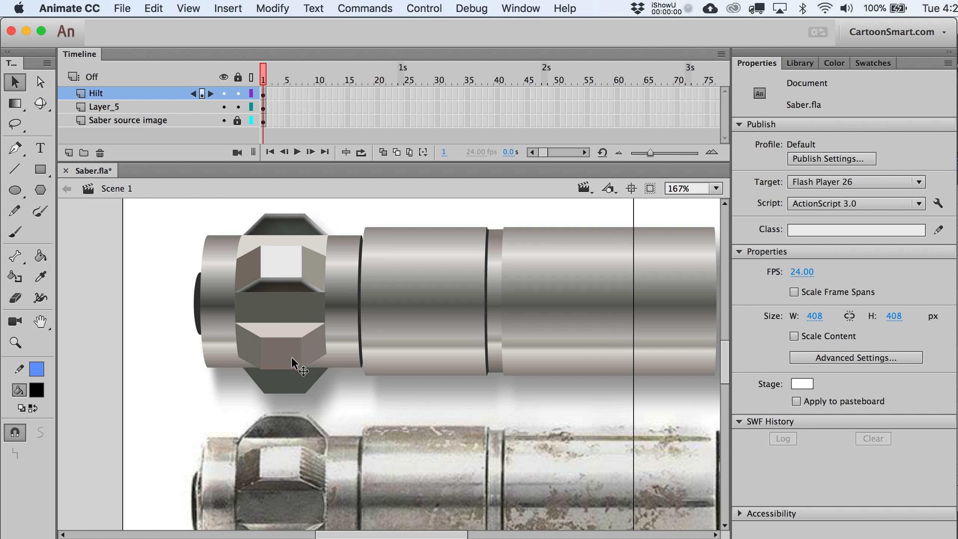
- Remove the white inner Drop Shadow from the dark facet below the light square face, keeping the black one
left_click(306, 286)
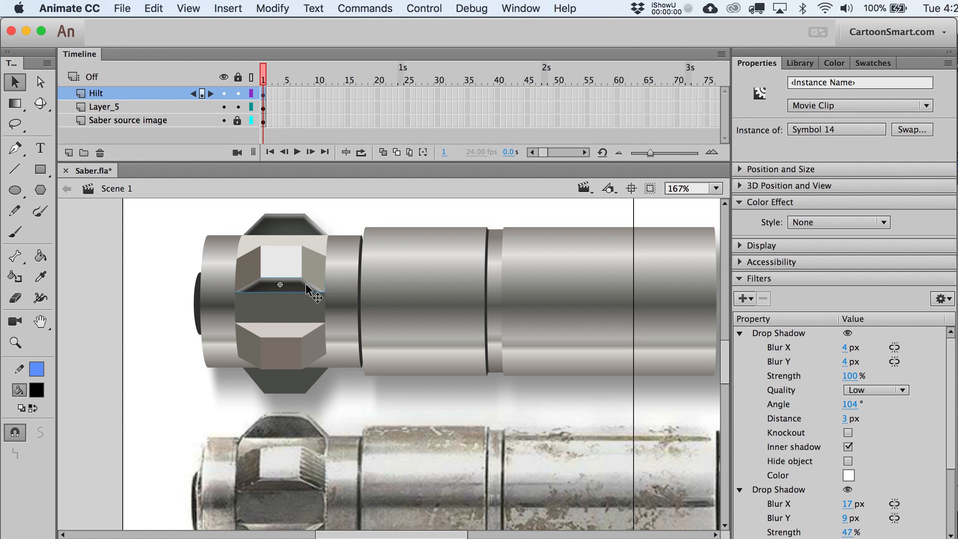
left_click(775, 334)
left_click(764, 299)
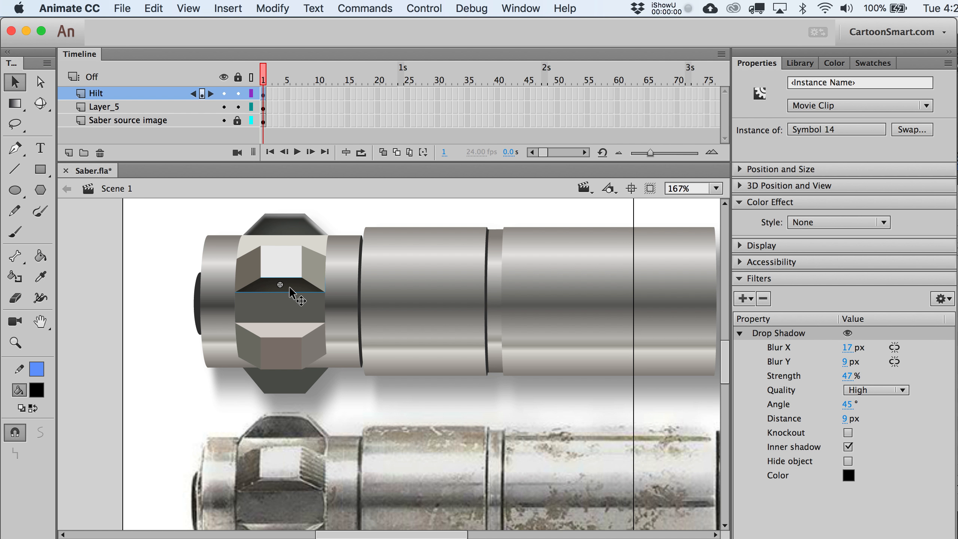
left_click(142, 331)
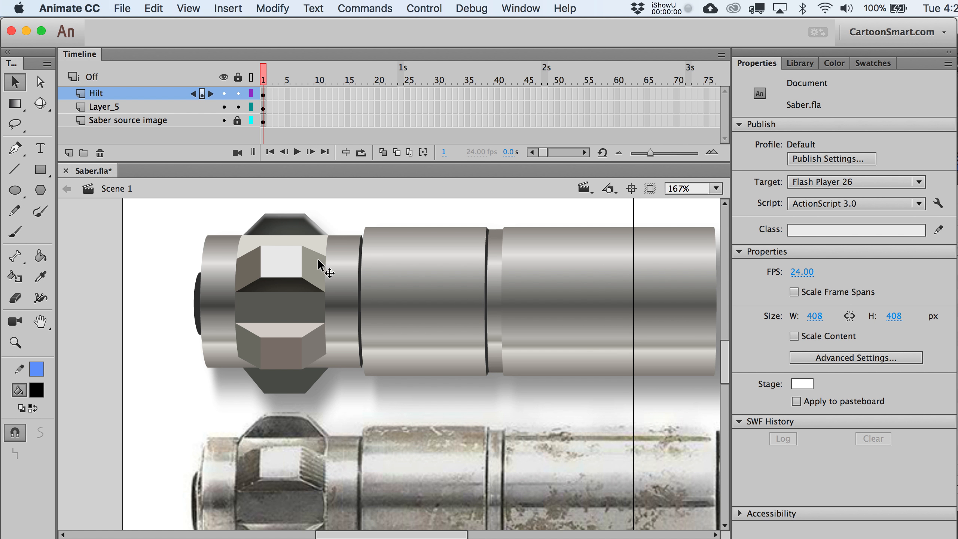
- Copy only the white inner Drop Shadow filter from the knob's top facet
left_click(297, 225)
left_click(778, 334)
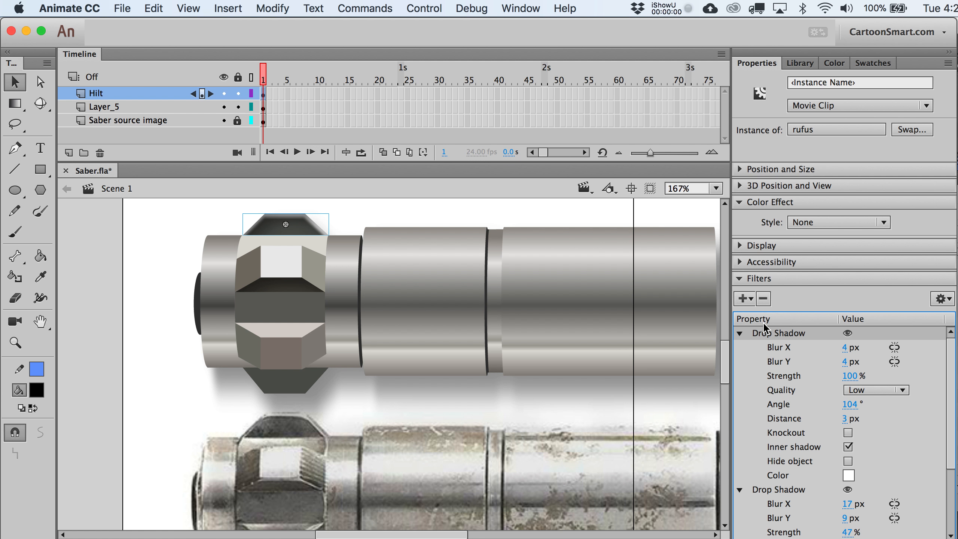
left_click(740, 333)
left_click(740, 347)
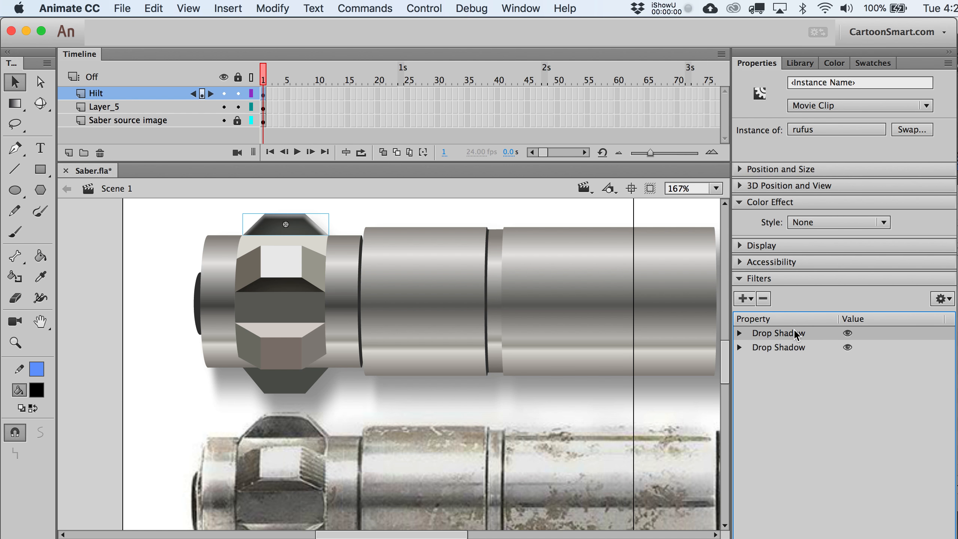
left_click(948, 300)
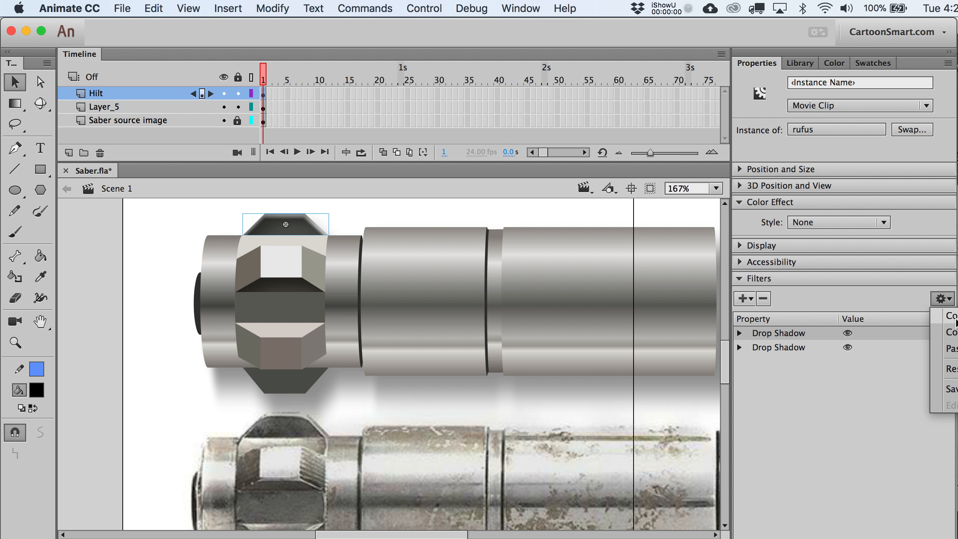
left_click(953, 320)
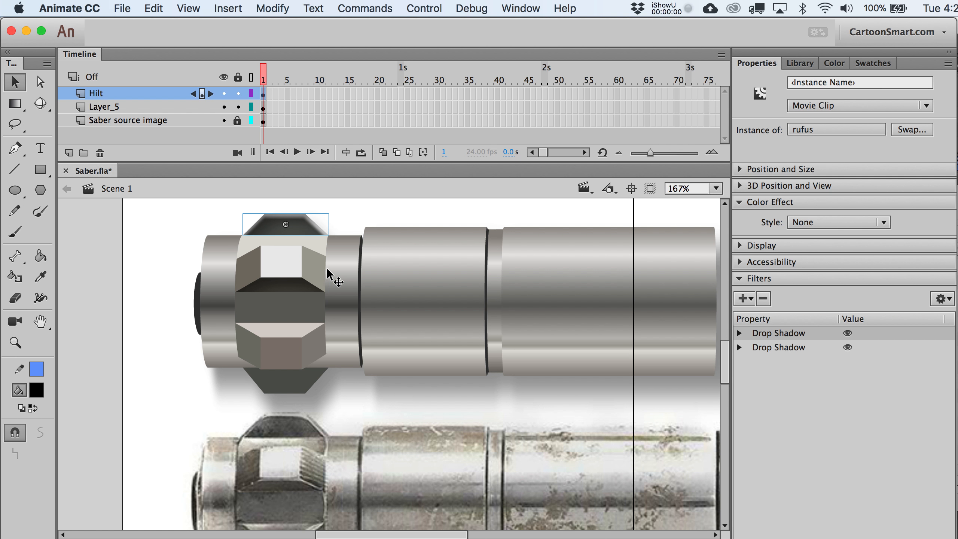
- Paste the copied white inner Drop Shadow onto the two facets on either side of the knob's light square face
left_click(317, 273)
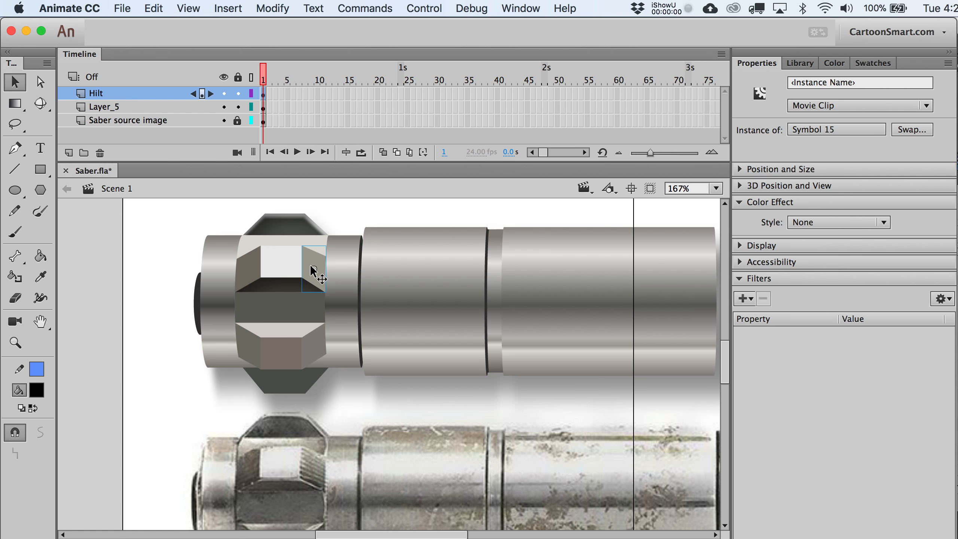
left_click(258, 272, "shift")
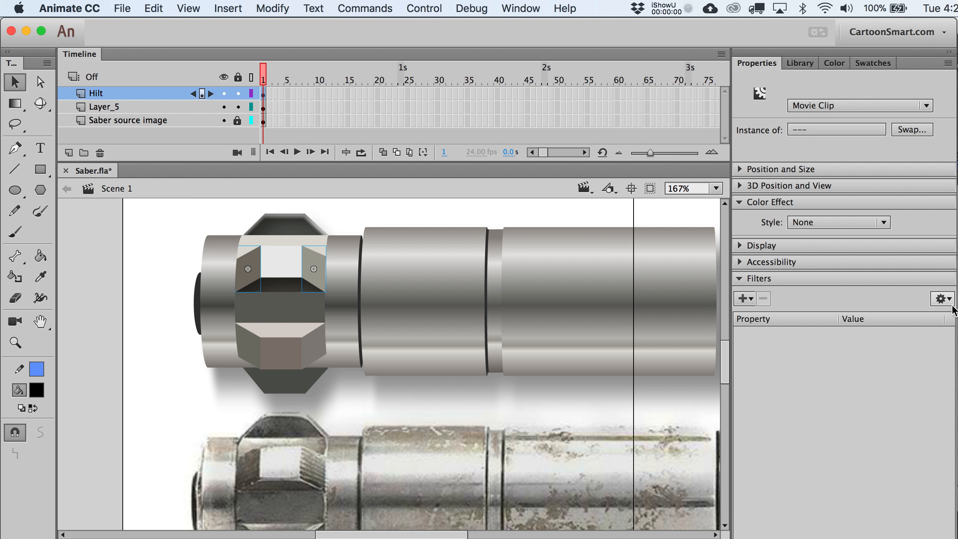
left_click(941, 298)
left_click(951, 348)
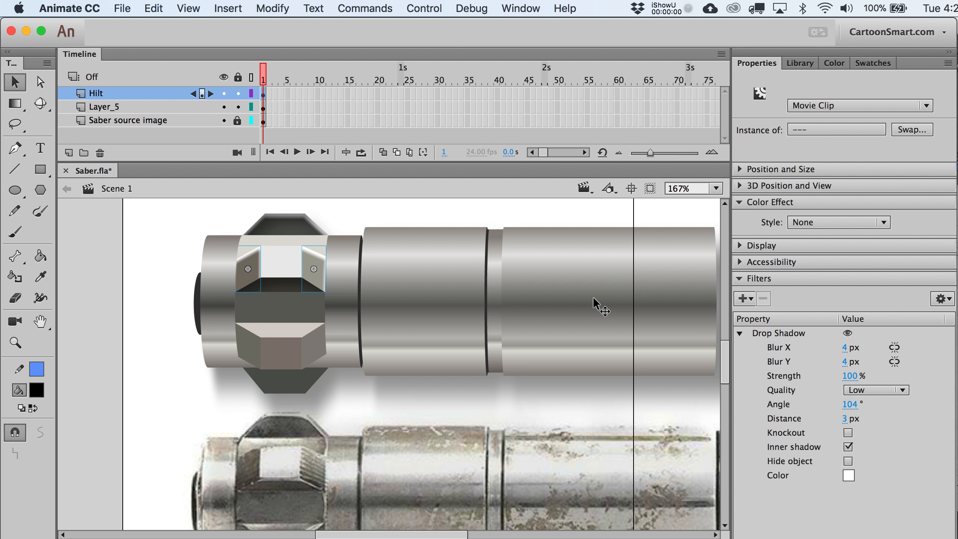
- Set the side facets' Drop Shadow strength to 61% and distance to 2 px
left_click_drag(854, 376, 825, 378)
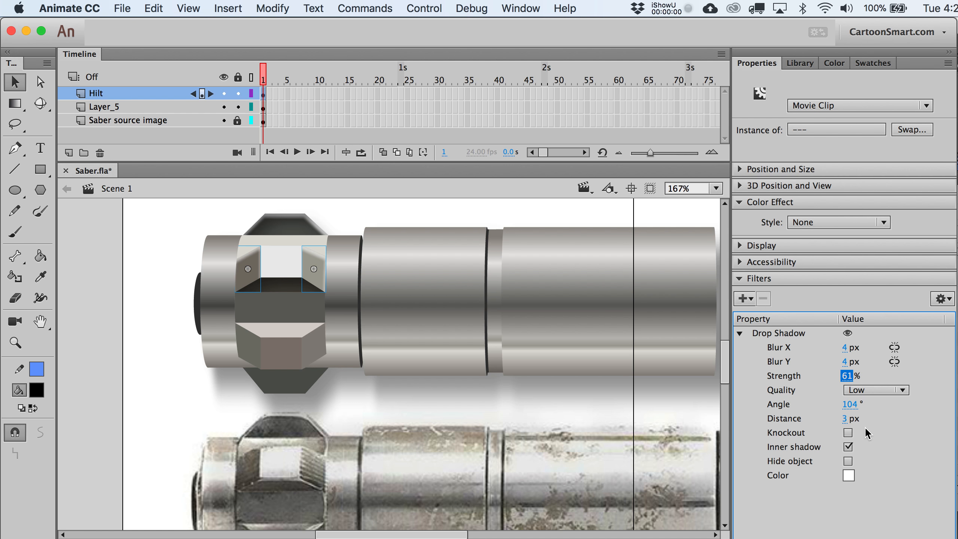
left_click(845, 418)
type("2")
key("Tab")
left_click(146, 378)
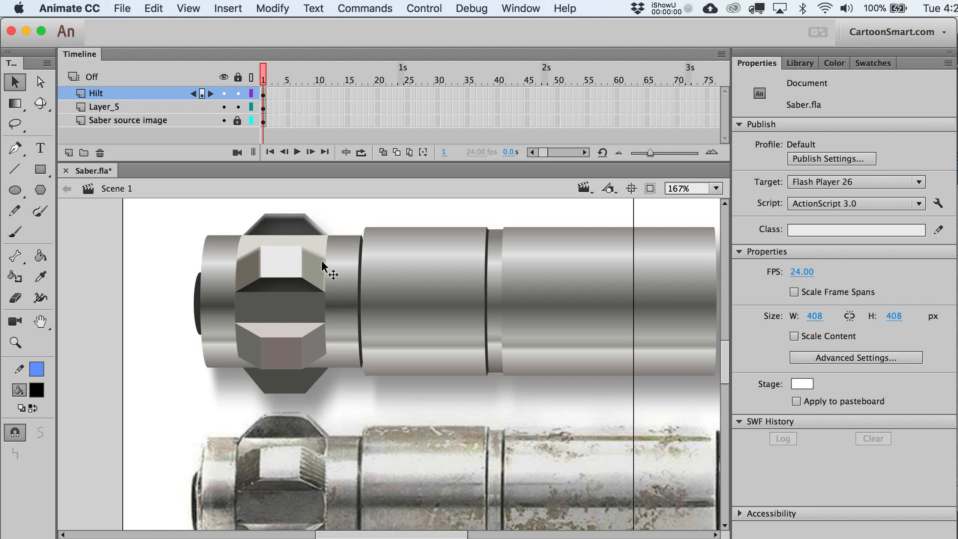
- Add a new layer above Hilt and sample the fill color from the ridged side facet of the reference photo's knob
scroll(282, 451, "down", 2)
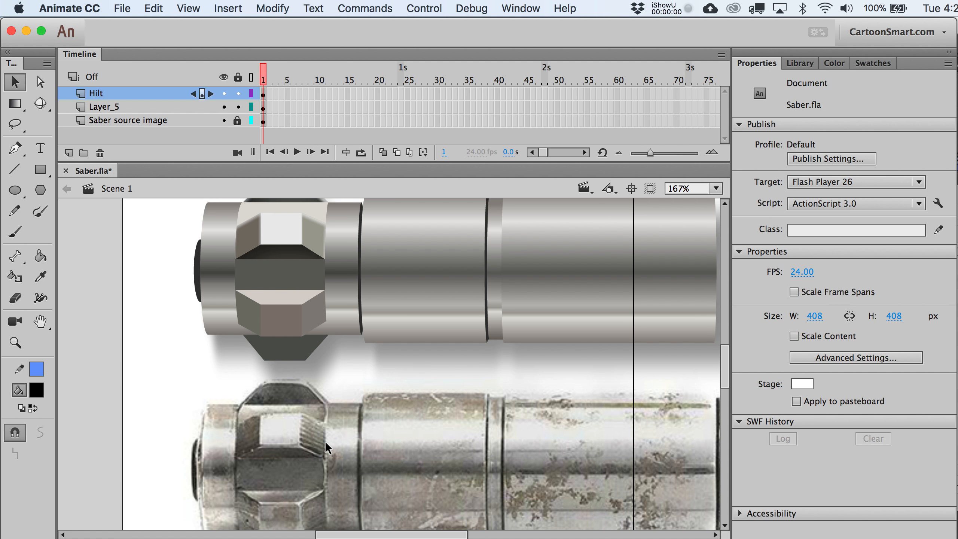
scroll(319, 446, "up", 4)
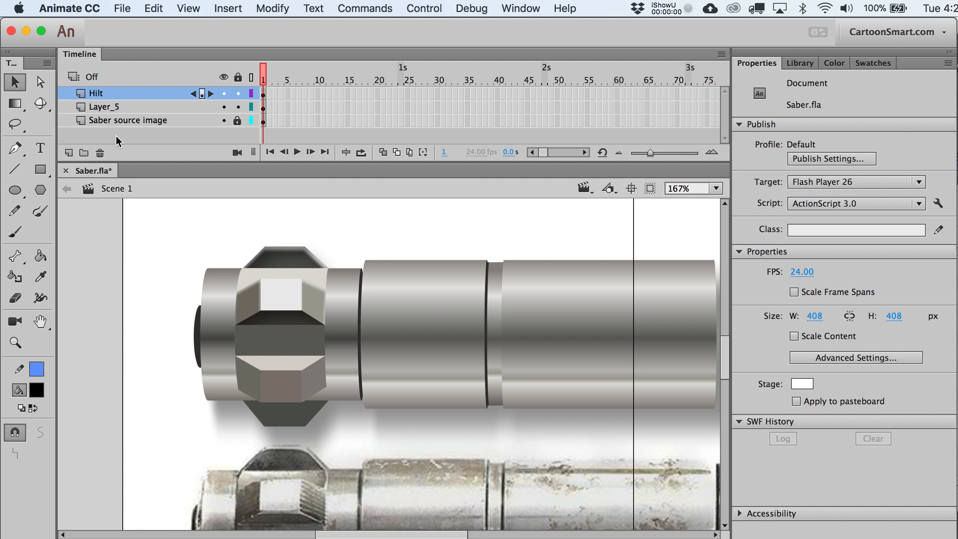
left_click(69, 153)
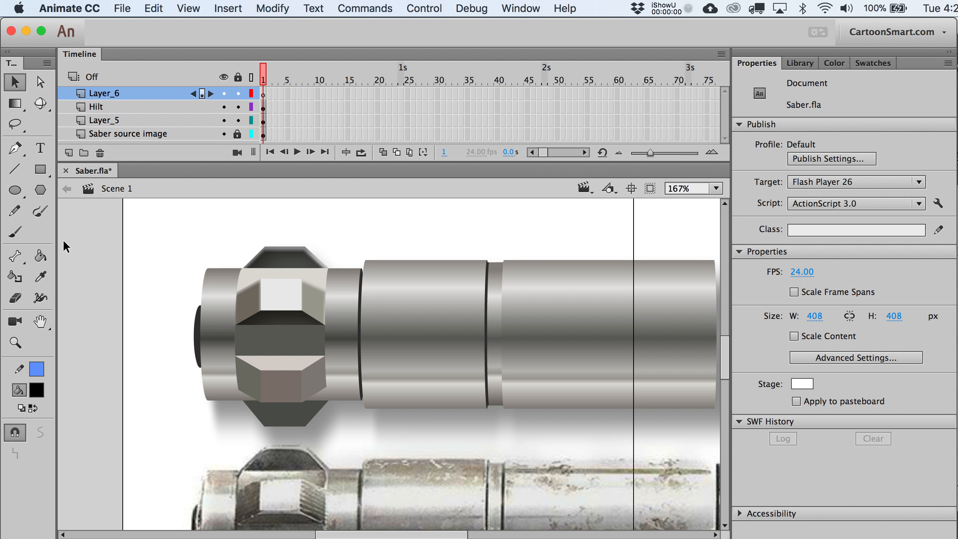
left_click(14, 169)
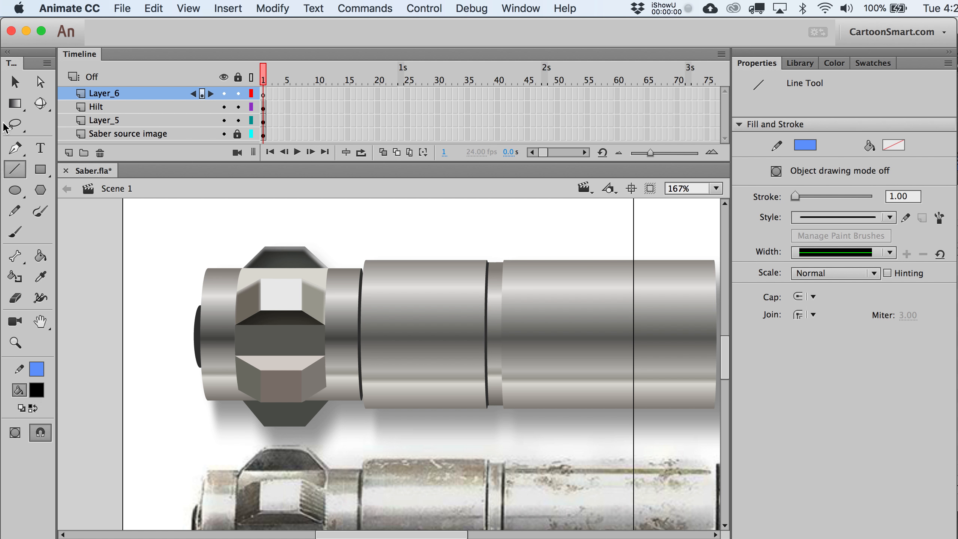
left_click(37, 390)
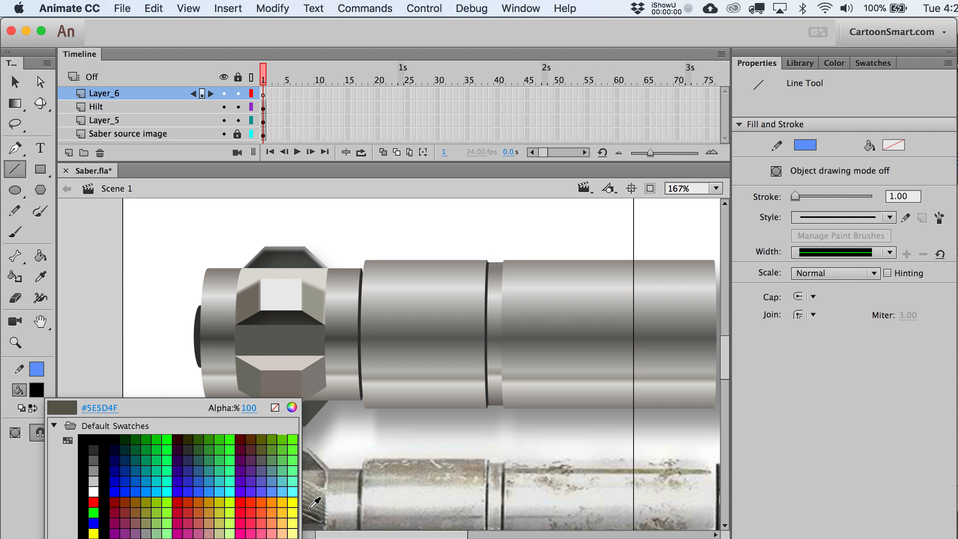
left_click(311, 506)
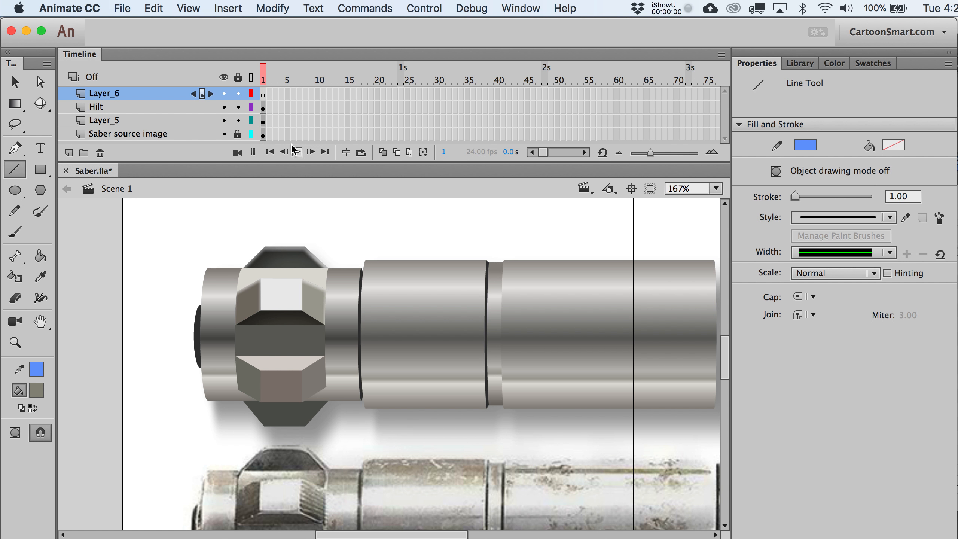
- Draw a diagonal line on the new layer just above the lower edge of the knob's right side facet
left_click(265, 95)
left_click(14, 343)
left_click_drag(242, 266, 371, 347)
key("n")
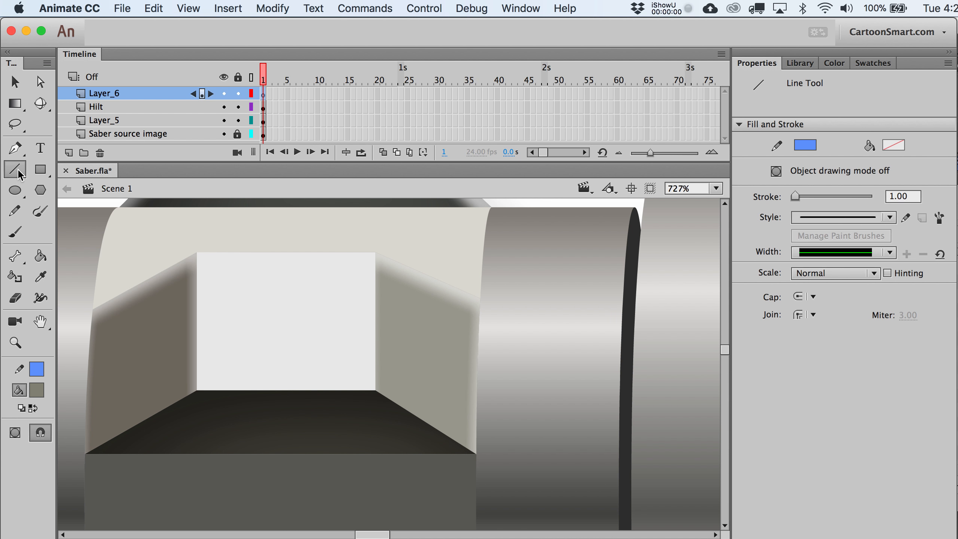
left_click_drag(385, 383, 467, 437)
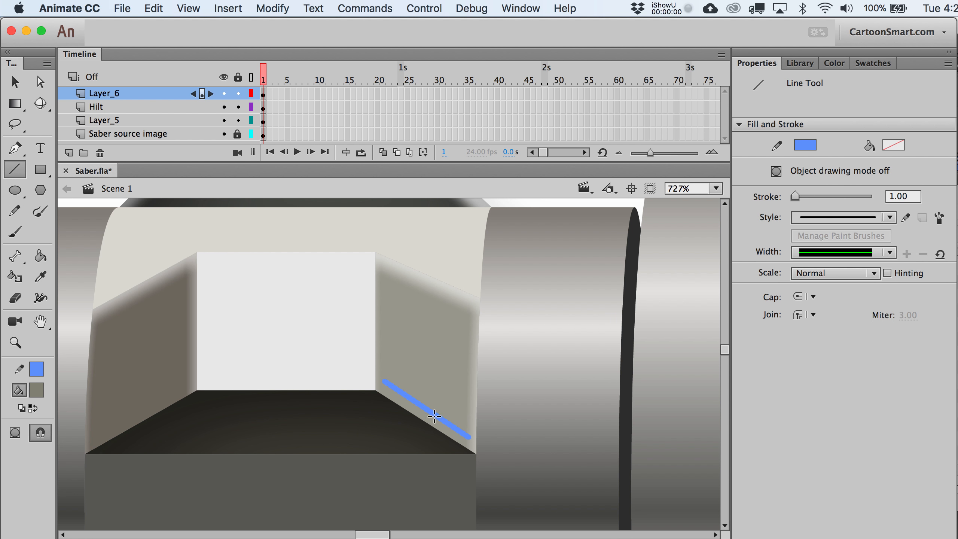
- Change the diagonal line's stroke color to black
key("v")
left_click(401, 395)
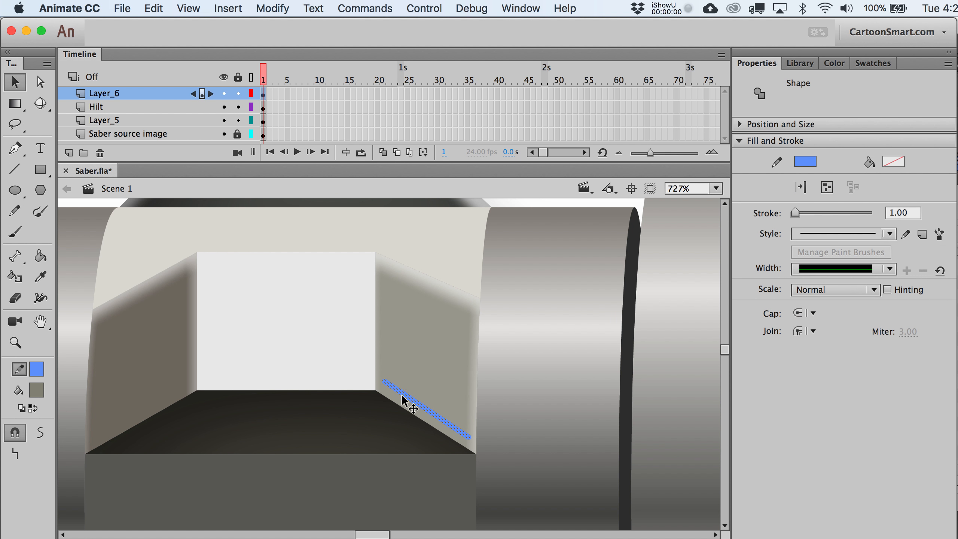
left_click(32, 408)
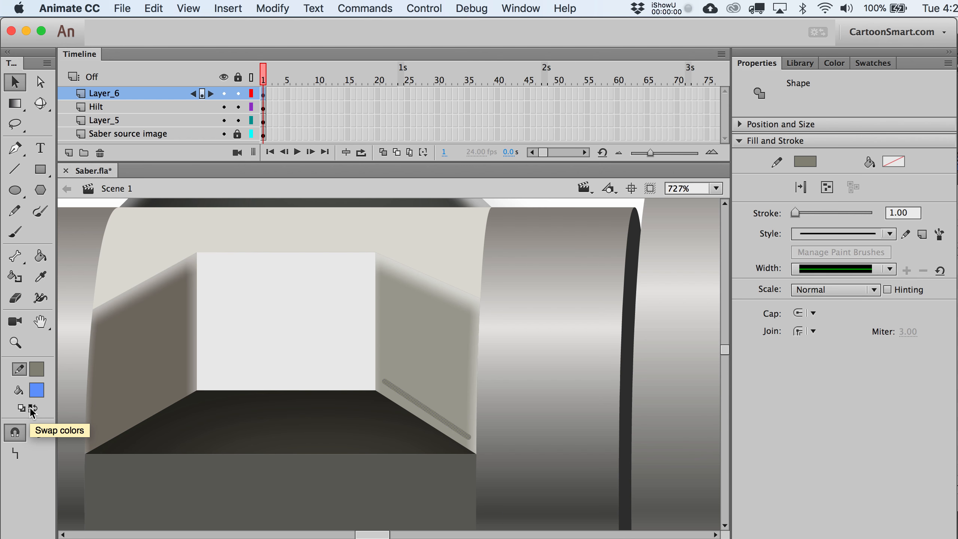
left_click(37, 369)
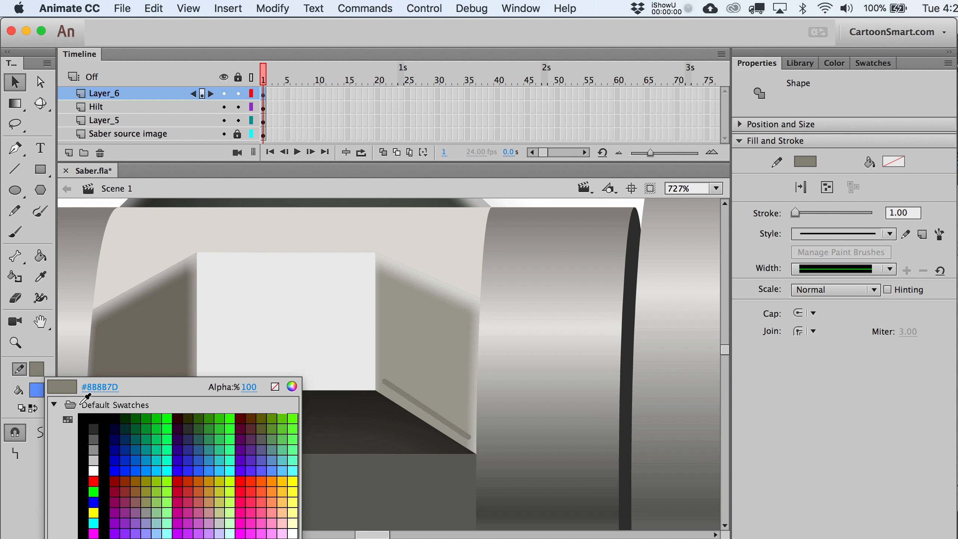
left_click(93, 418)
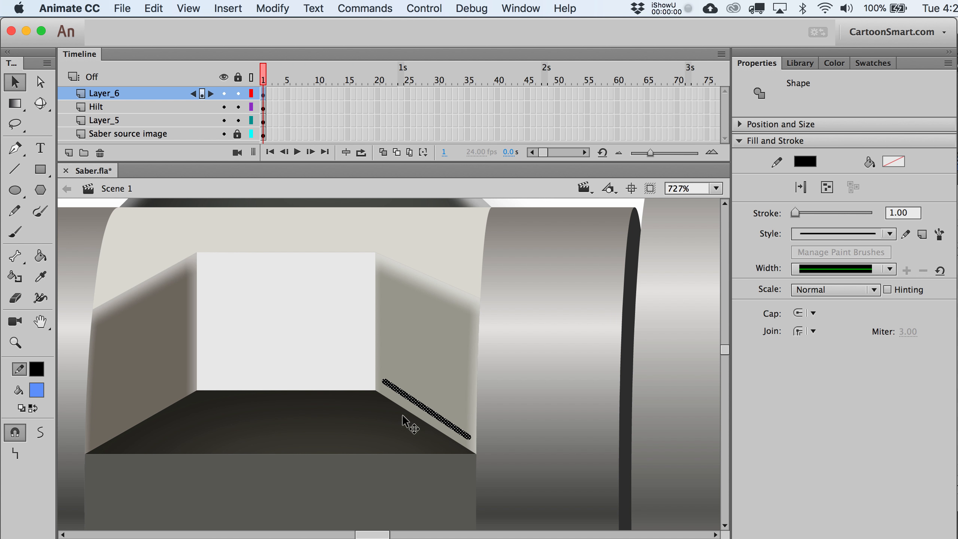
left_click(13, 174)
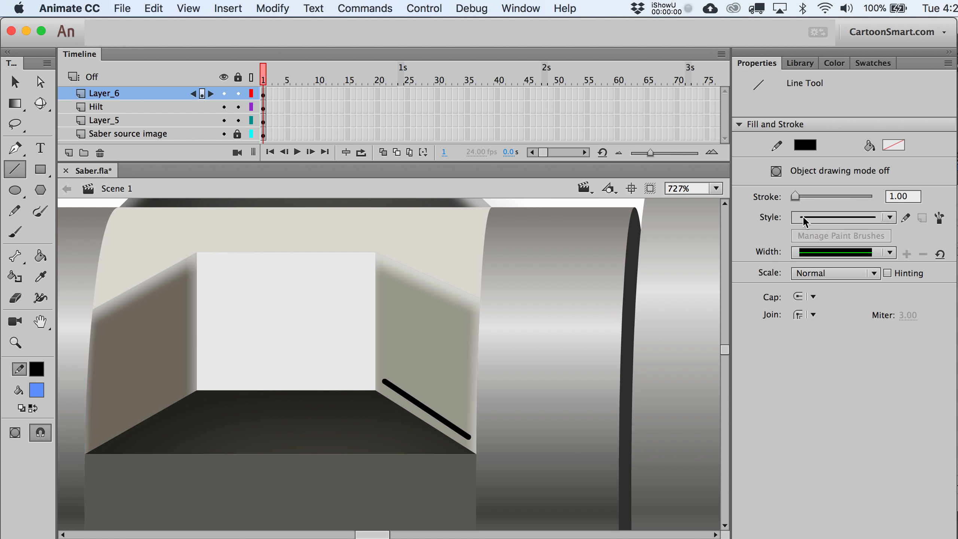
key("v")
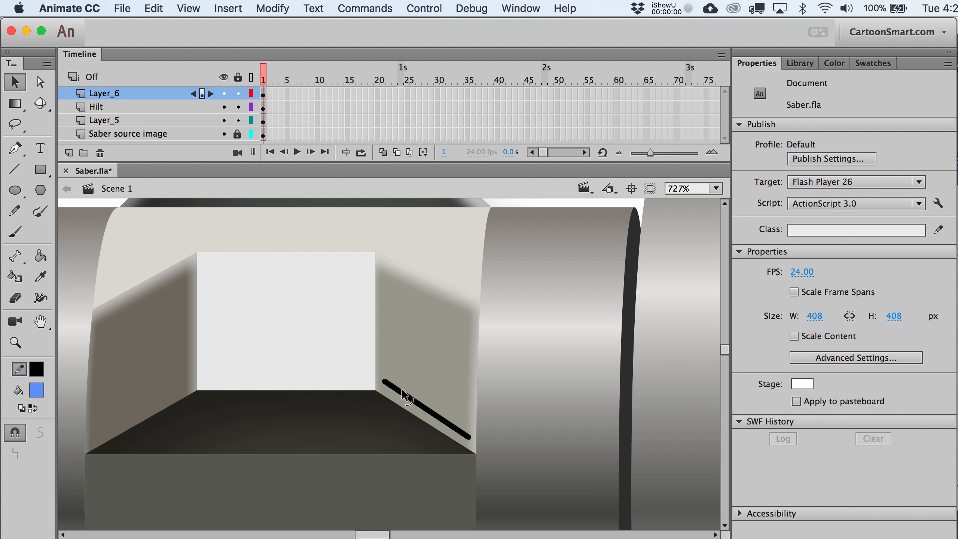
- Duplicate the black diagonal line in place and offset the copy slightly above the original
left_click(410, 400)
key("super+shift+v")
key("shift+Up")
key("Down")
key("Down")
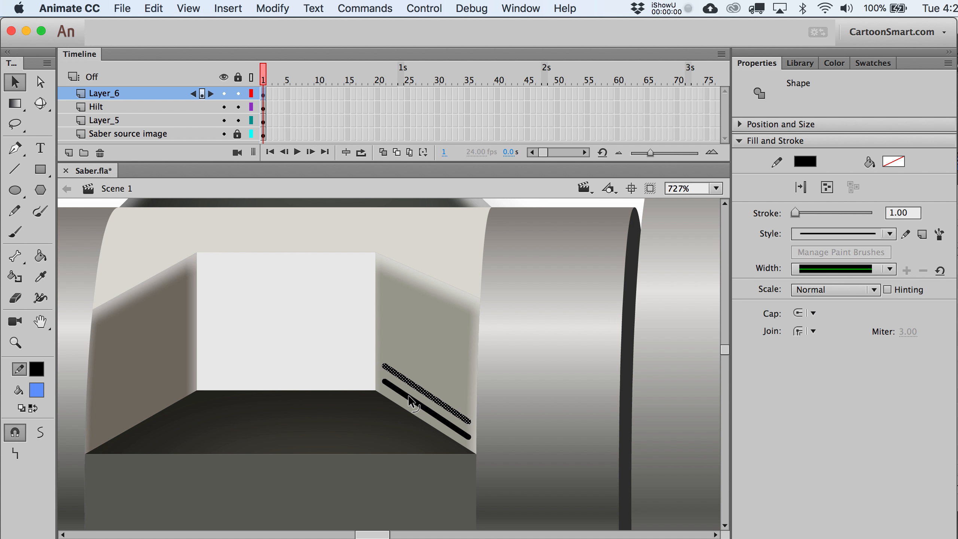
- Keep duplicating the line upward until eight evenly spaced parallel lines cover the right side facet
key("alt+shift+Up")
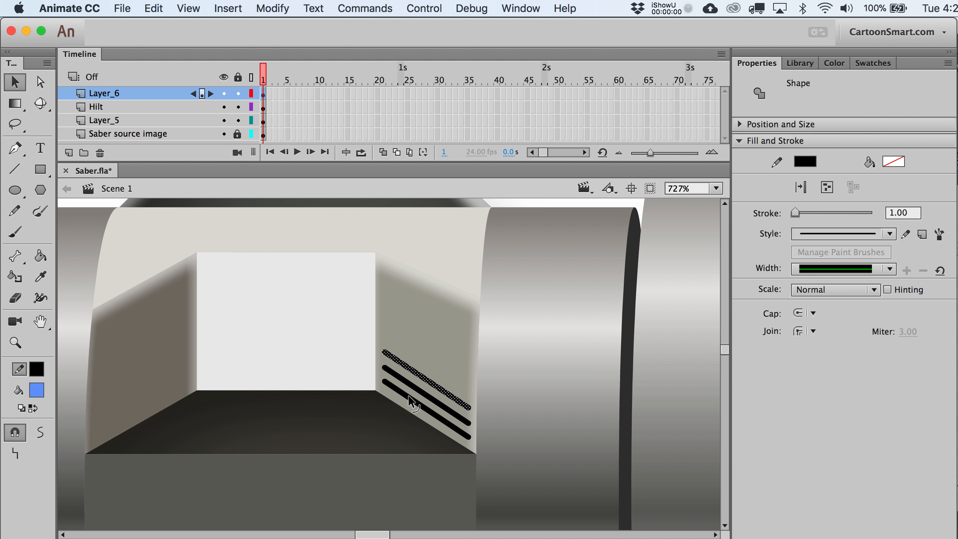
key("alt+shift+Up")
key("Down")
key("Up")
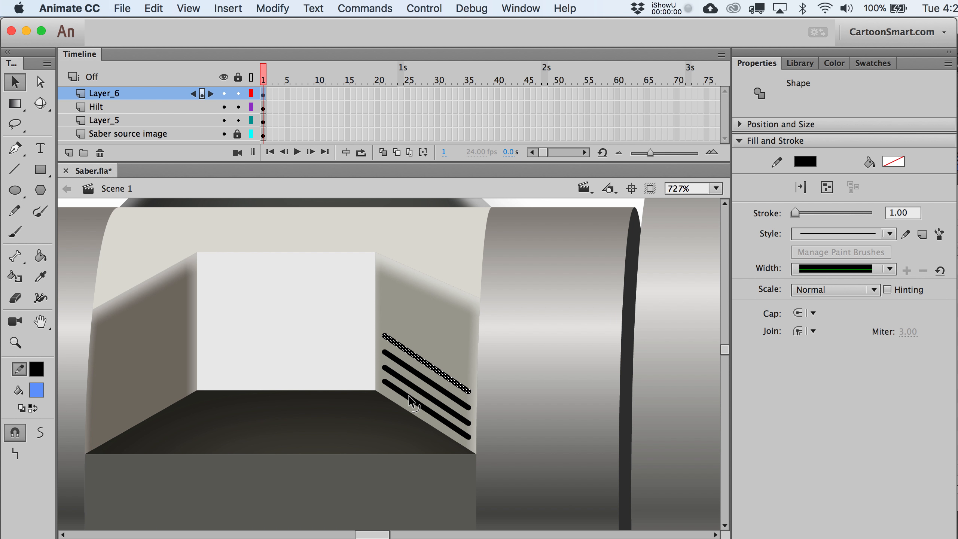
key("alt+shift+Up")
key("alt+shift+Up")
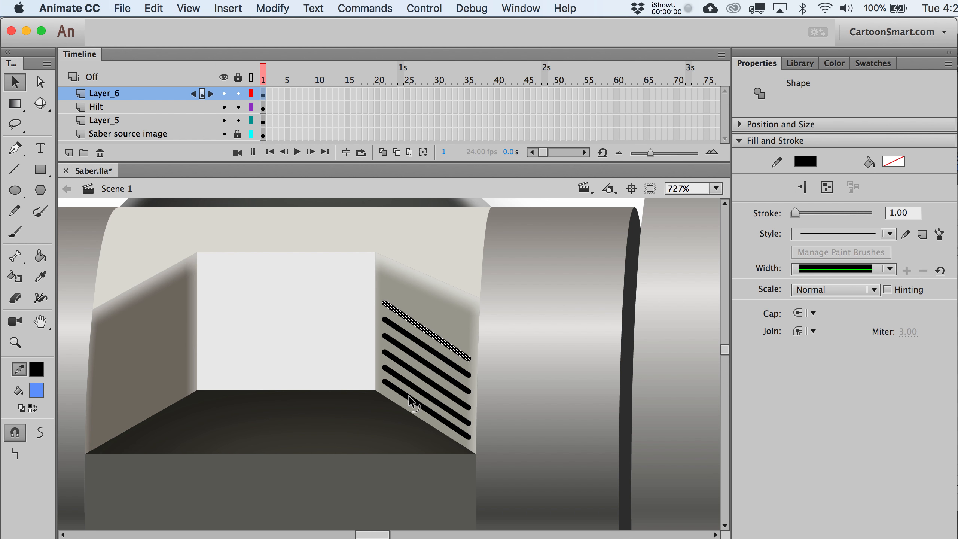
key("alt+shift+Up")
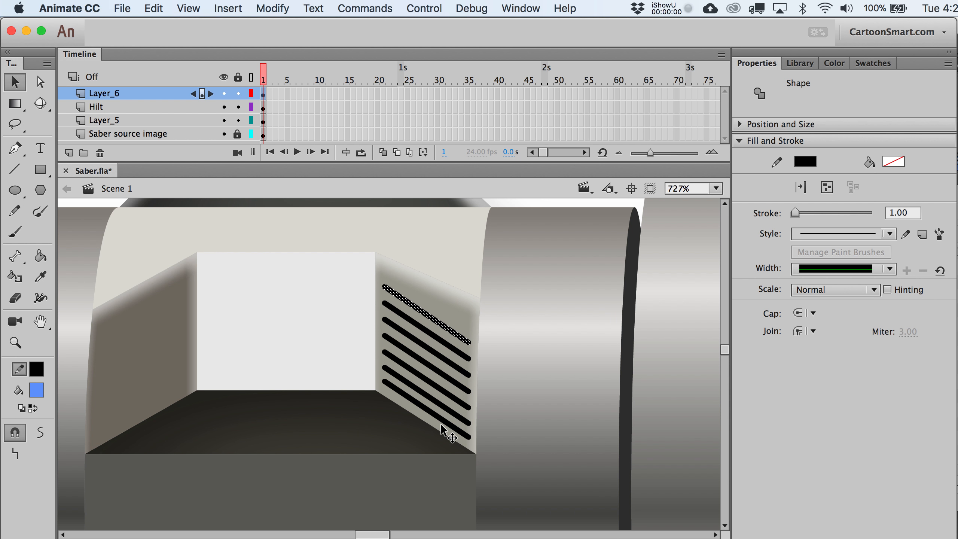
key("alt+shift+Up")
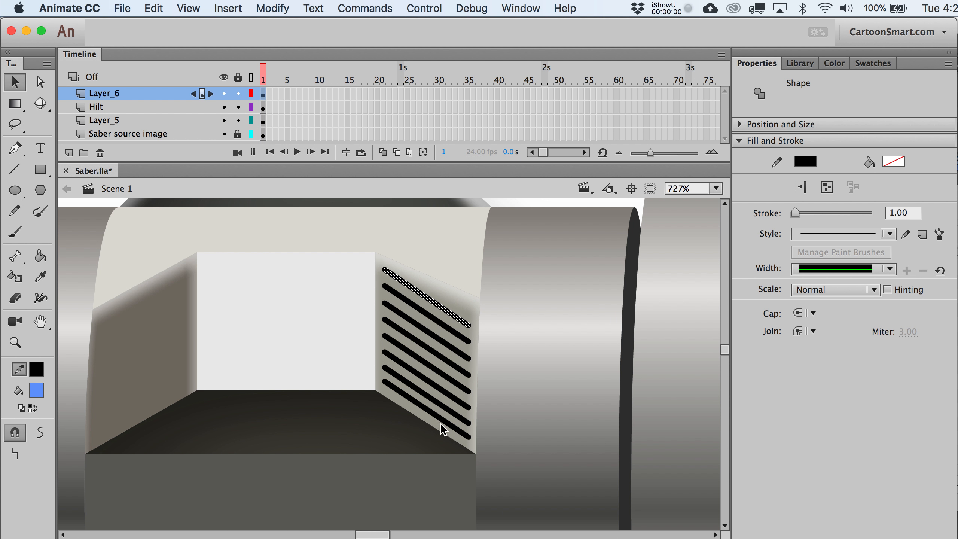
- Display the Hilt layer as outlines
left_click(454, 298)
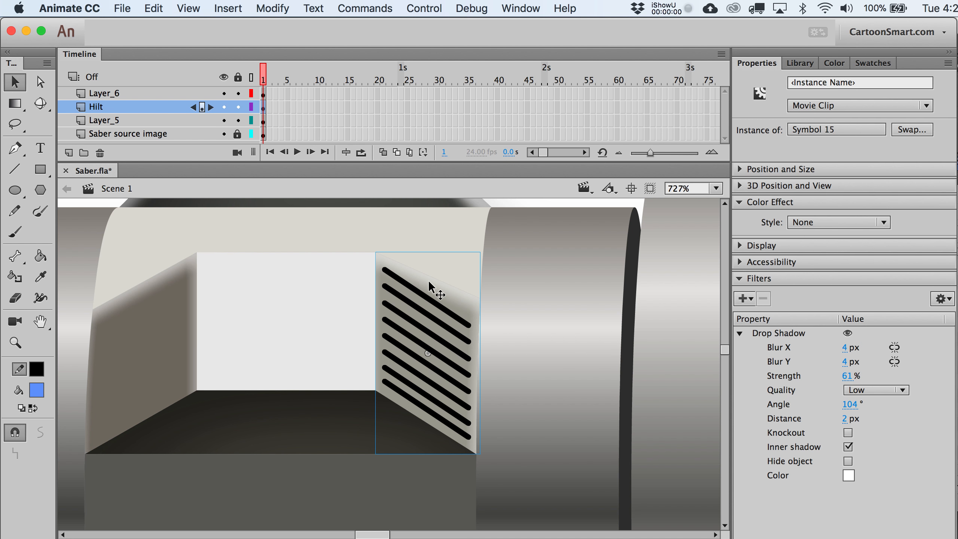
left_click(250, 106)
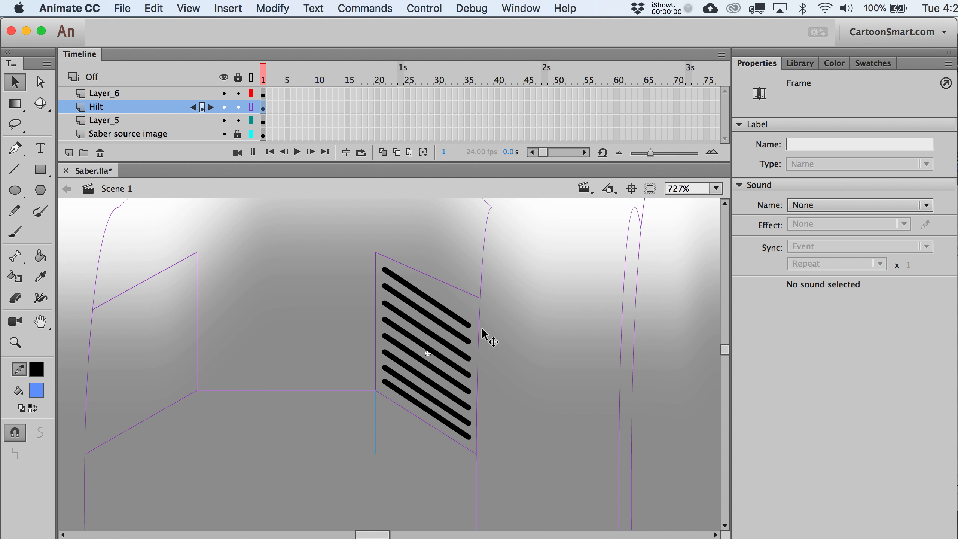
- Try raising the right ends of the top two ridge lines toward the facet's upper edge, and undo both changes
left_click_drag(469, 324, 469, 308)
left_click_drag(469, 341, 468, 325)
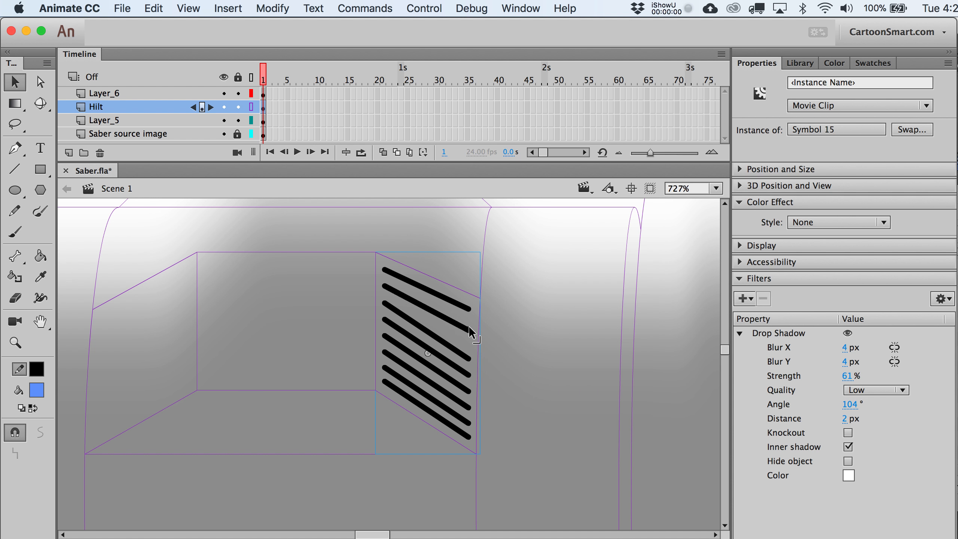
key("super+z")
key("super+z")
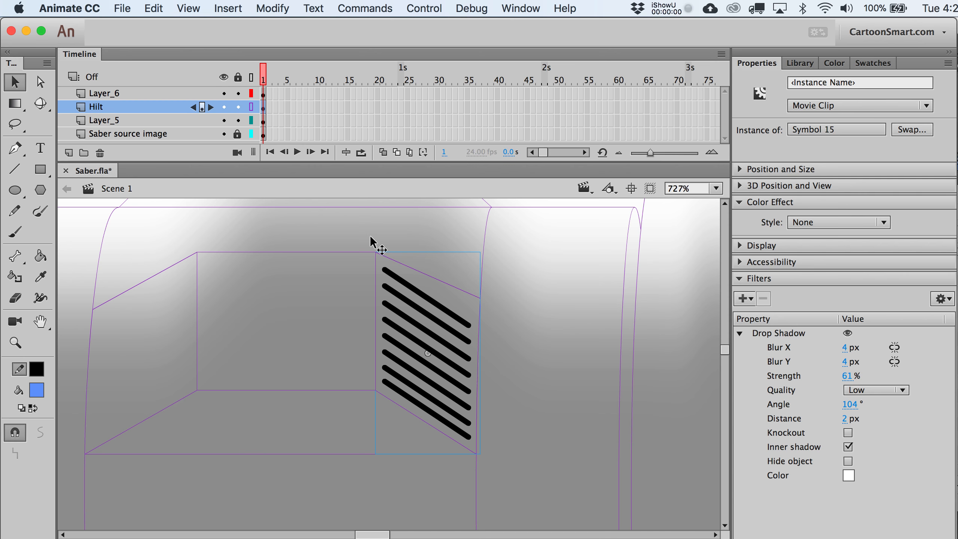
- Distort all eight ridge lines together, raising their right corners so they follow the perspective of the side facet
left_click(264, 94)
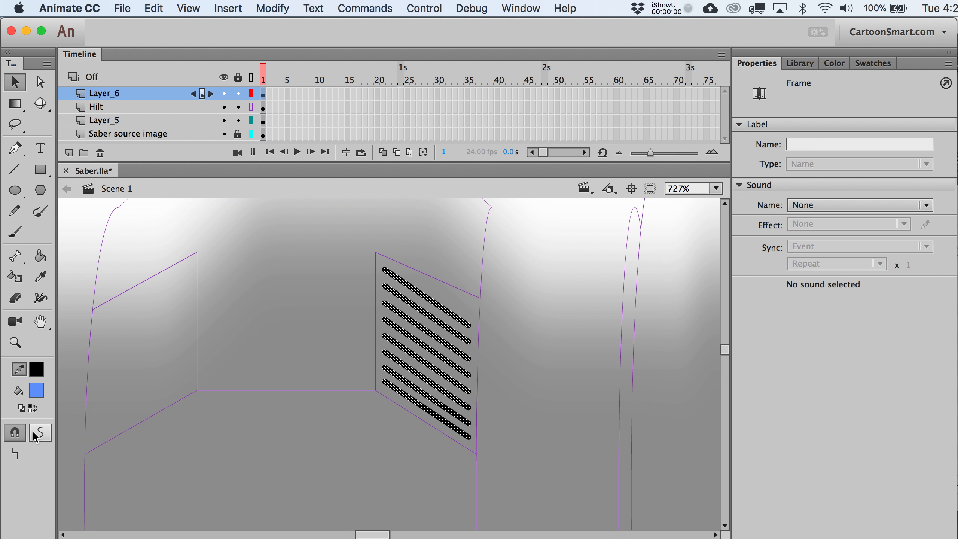
key("q")
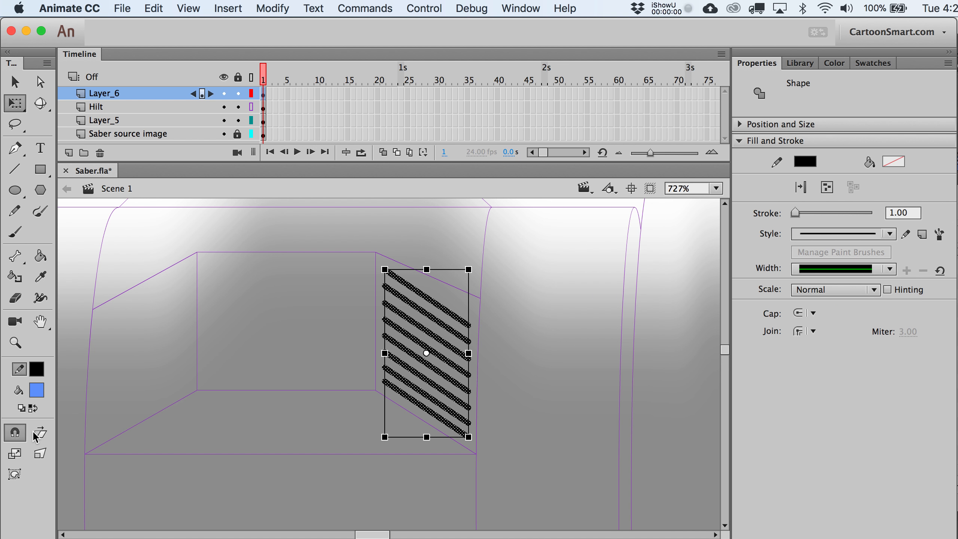
left_click(37, 459)
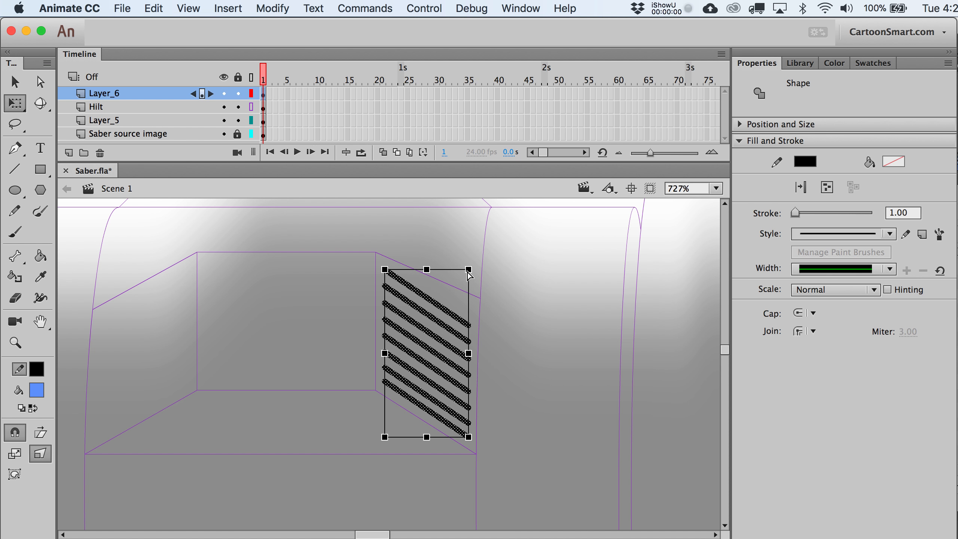
left_click_drag(467, 273, 468, 252)
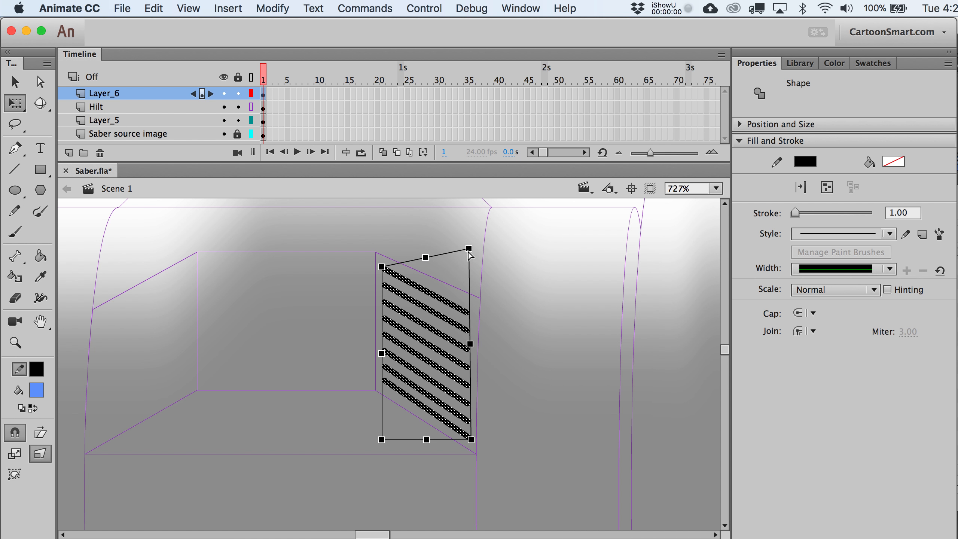
left_click_drag(471, 440, 472, 437)
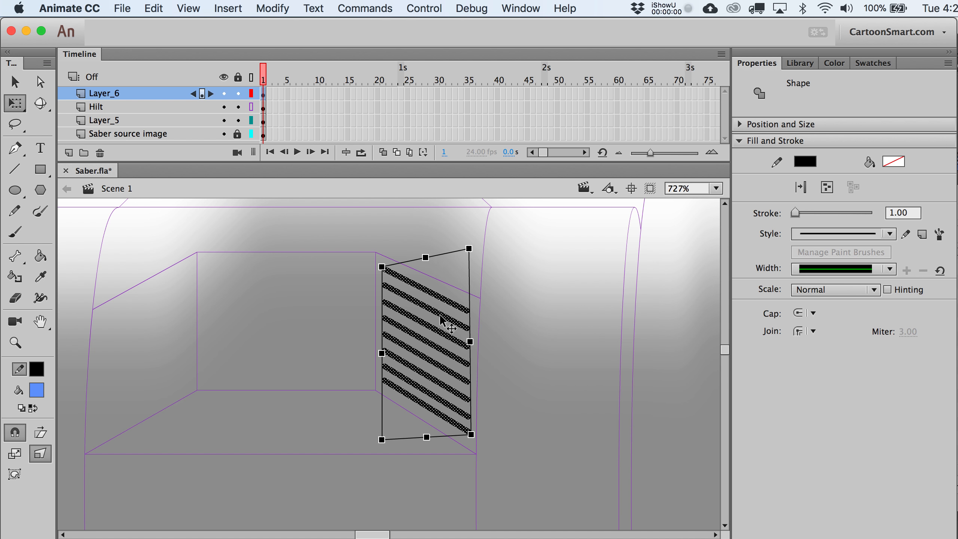
key("super+1")
key("v")
left_click(385, 302)
left_click(15, 343)
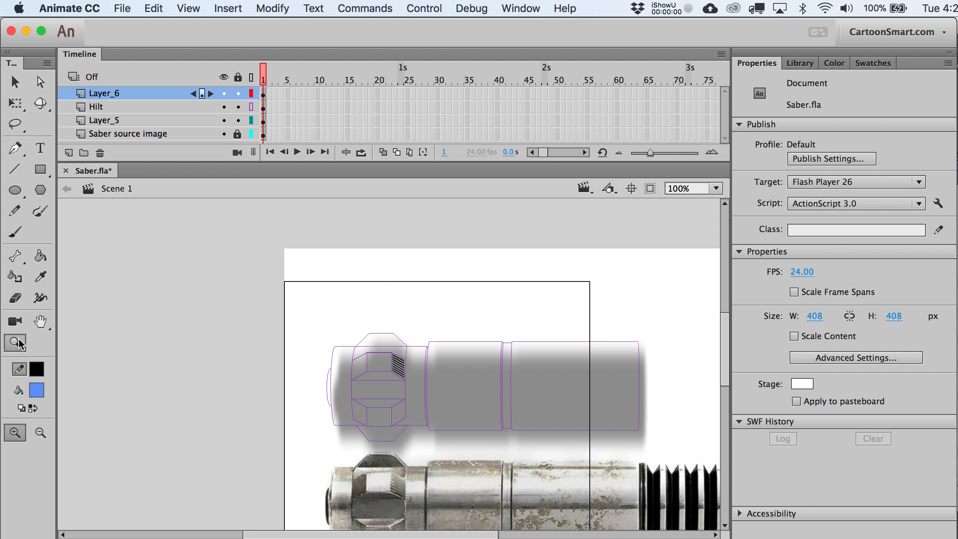
- Turn off the outline display of the Hilt layer and check the ridge lines on the shaded knob
left_click_drag(345, 333, 453, 472)
key("v")
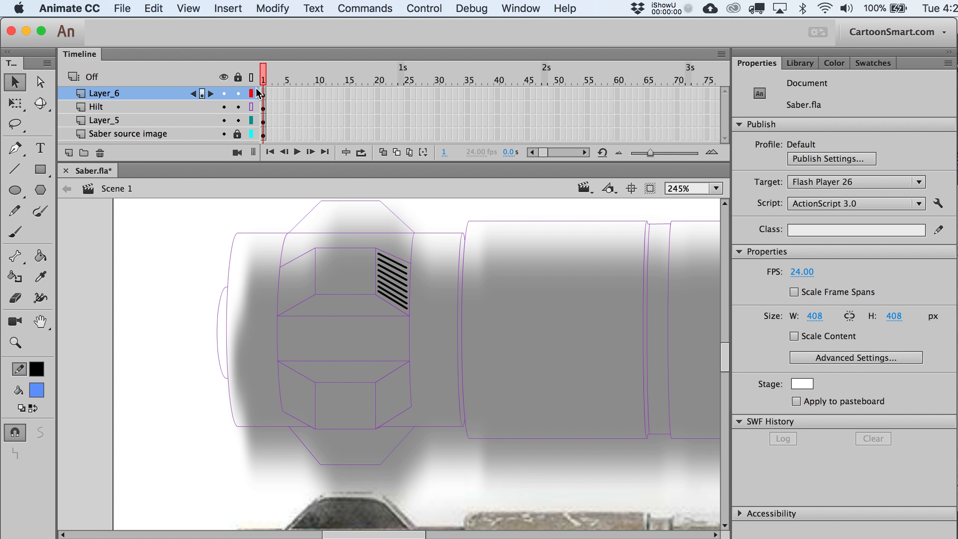
left_click(251, 79)
left_click(252, 78)
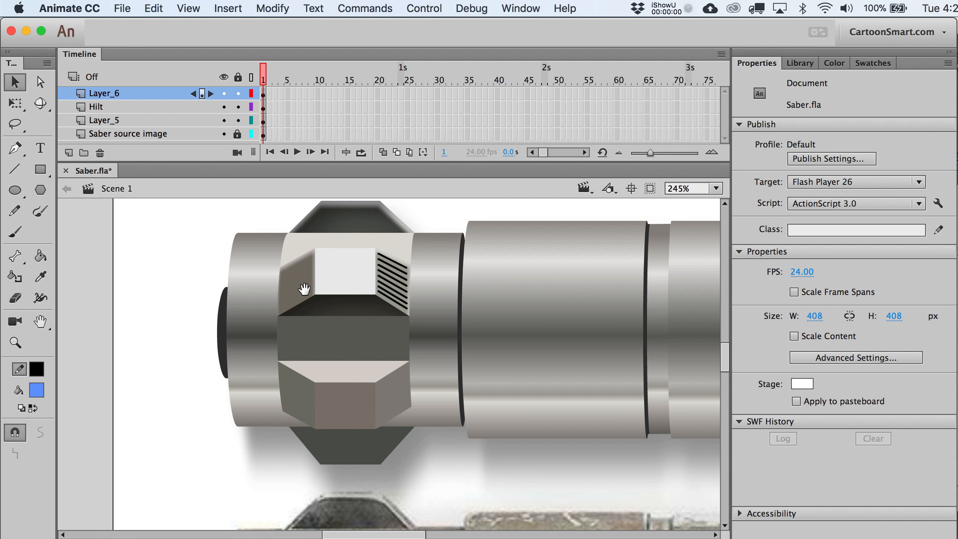
left_click_drag(303, 288, 241, 344)
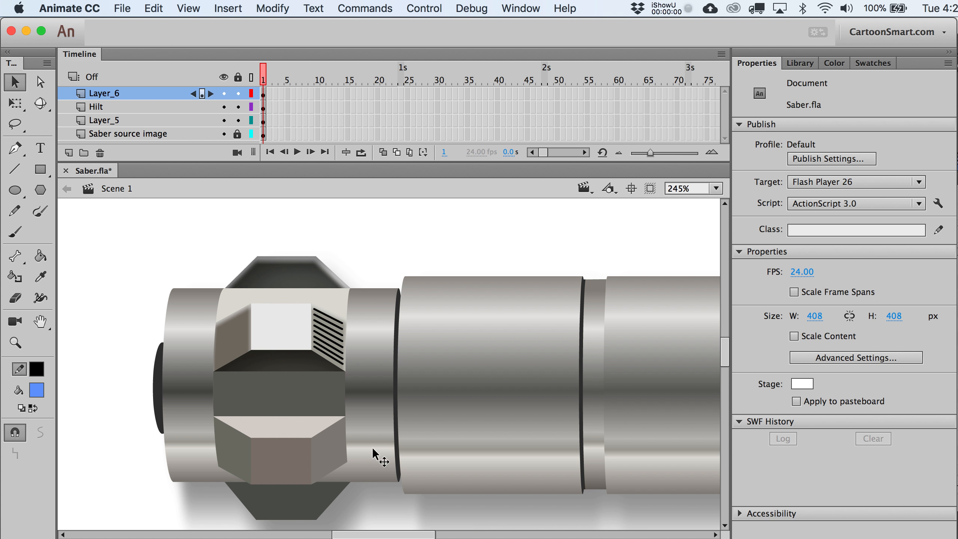
scroll(372, 446, "down", 5)
scroll(372, 446, "up", 5)
- Select all eight ridge lines on Layer_6 and set their stroke to 1.5
left_click(264, 95)
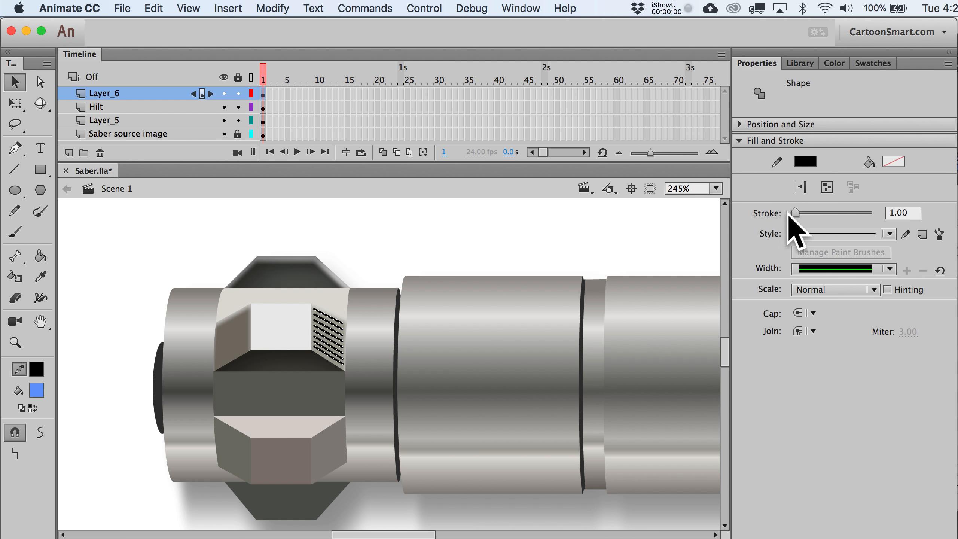
left_click(913, 214)
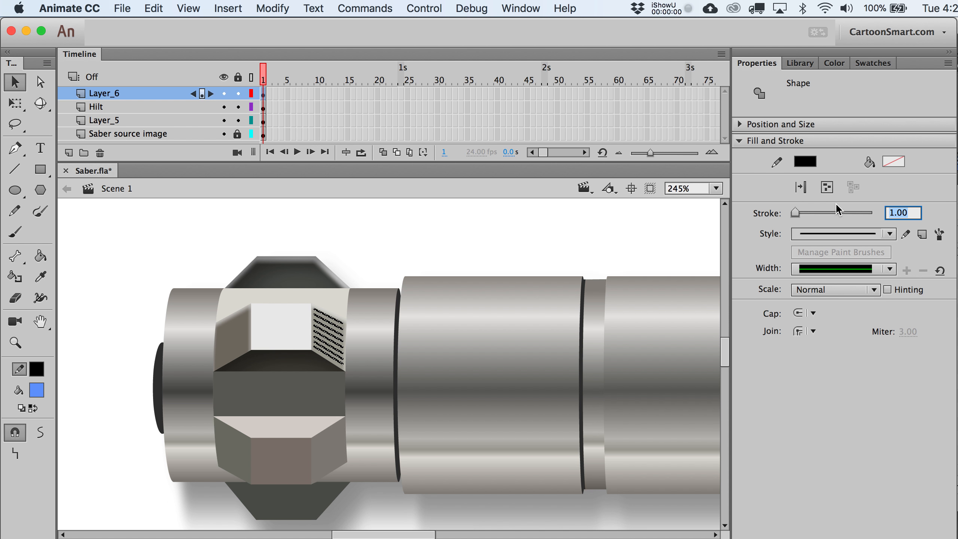
type("1.5")
key("Return")
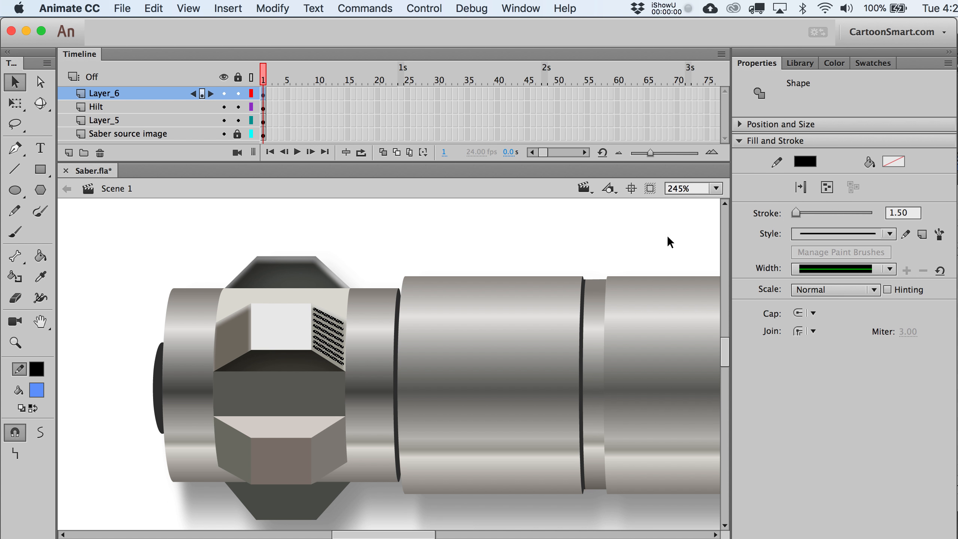
- Convert the ridge lines to a movie clip symbol with the default name and set its alpha to 33%
key("F8")
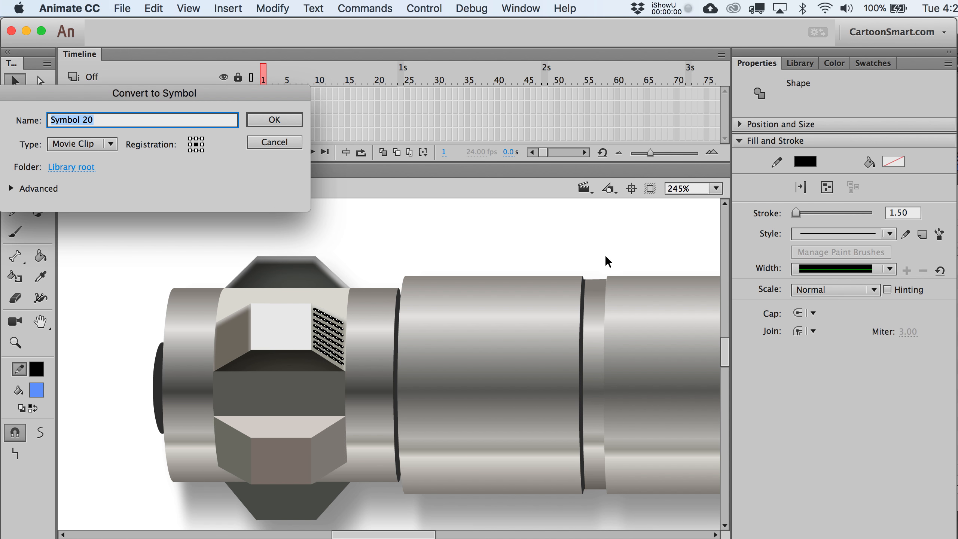
key("Return")
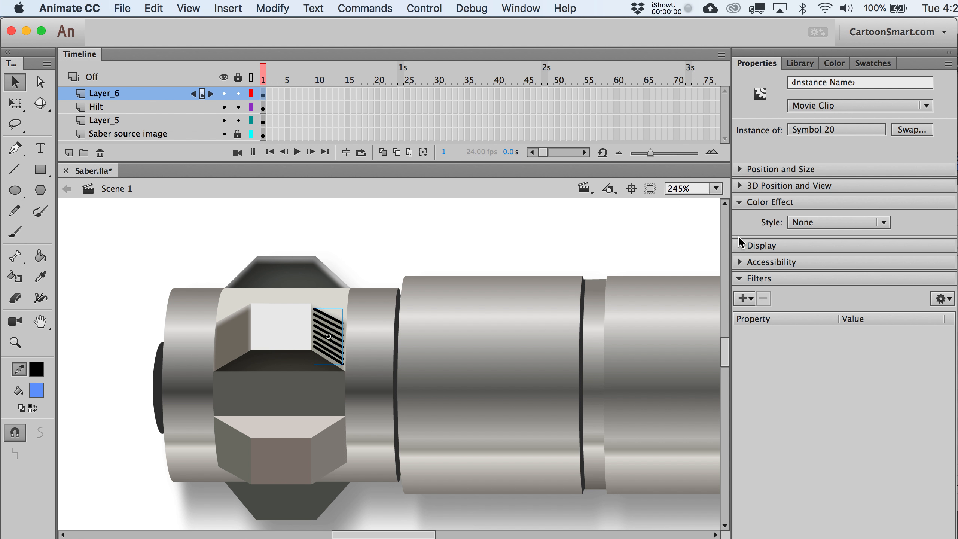
left_click(813, 226)
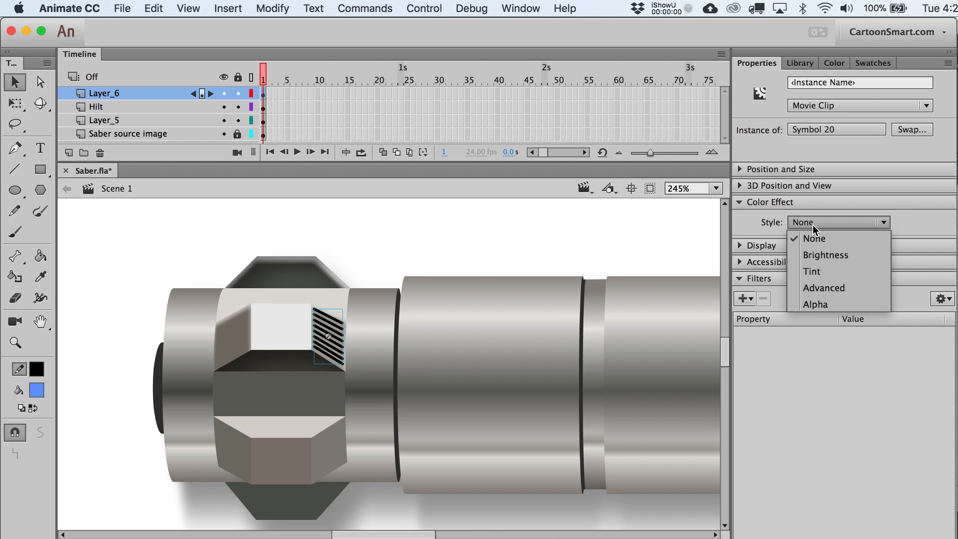
left_click(835, 305)
left_click_drag(835, 245, 827, 245)
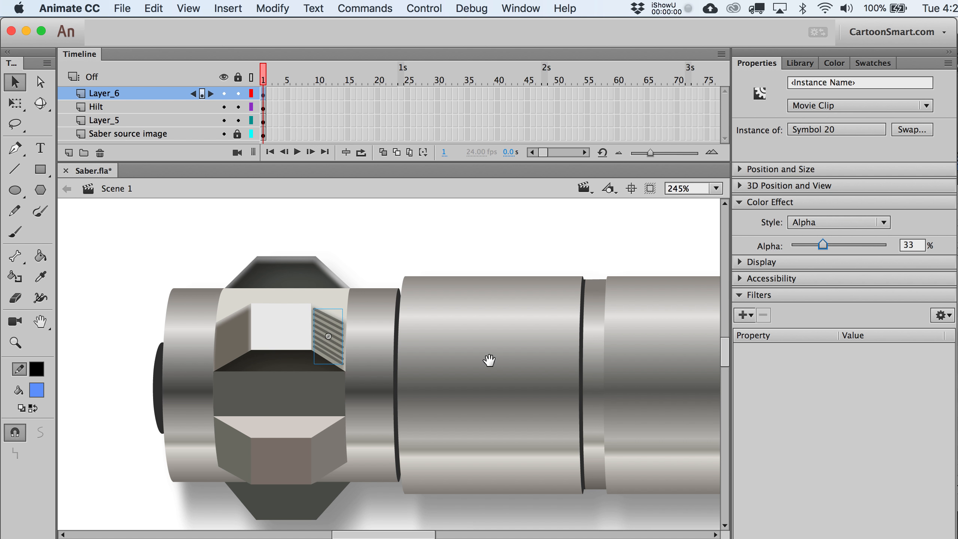
- Compare the ridge lines with the reference photo and set the symbol's alpha to 27%
scroll(471, 321, "down", 4)
left_click(15, 343)
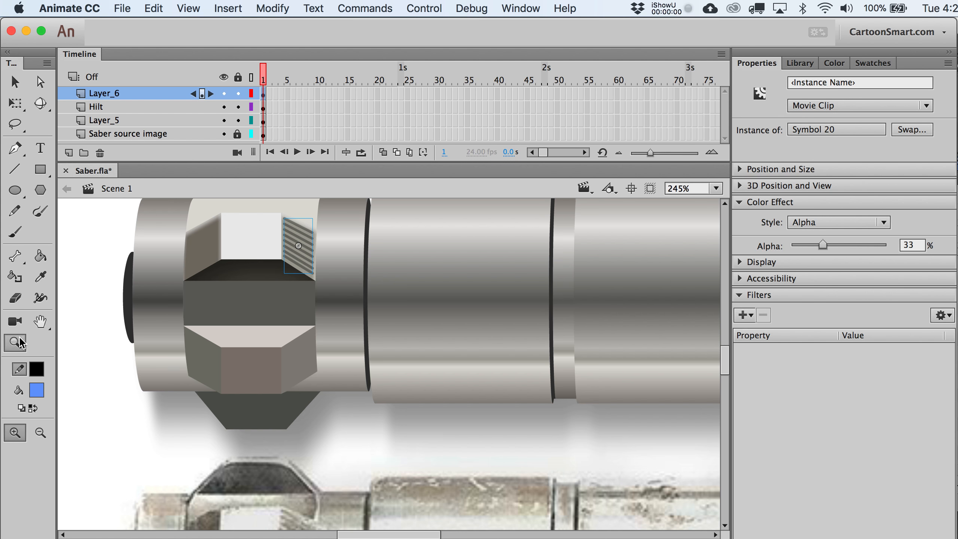
left_click(289, 304, "alt")
left_click_drag(331, 270, 507, 489)
key("v")
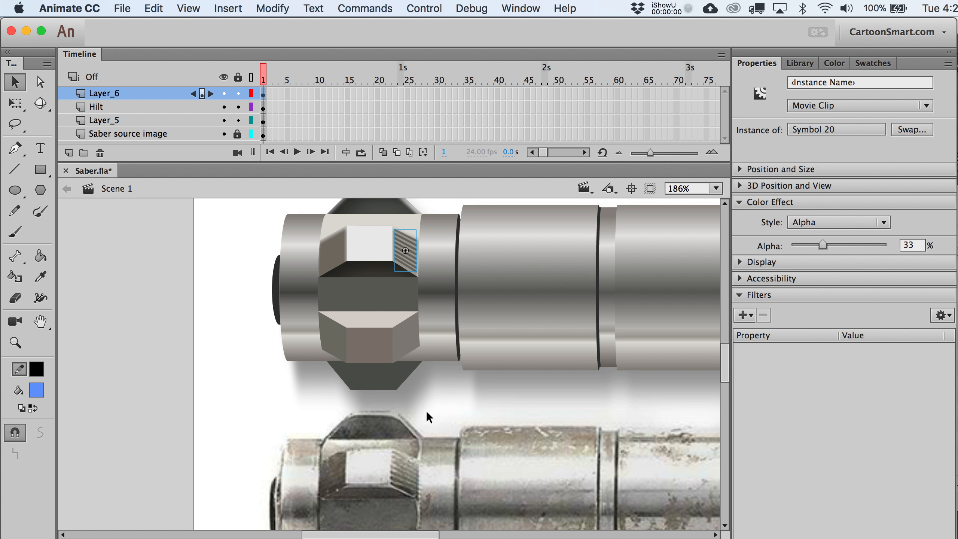
scroll(419, 400, "right", 2)
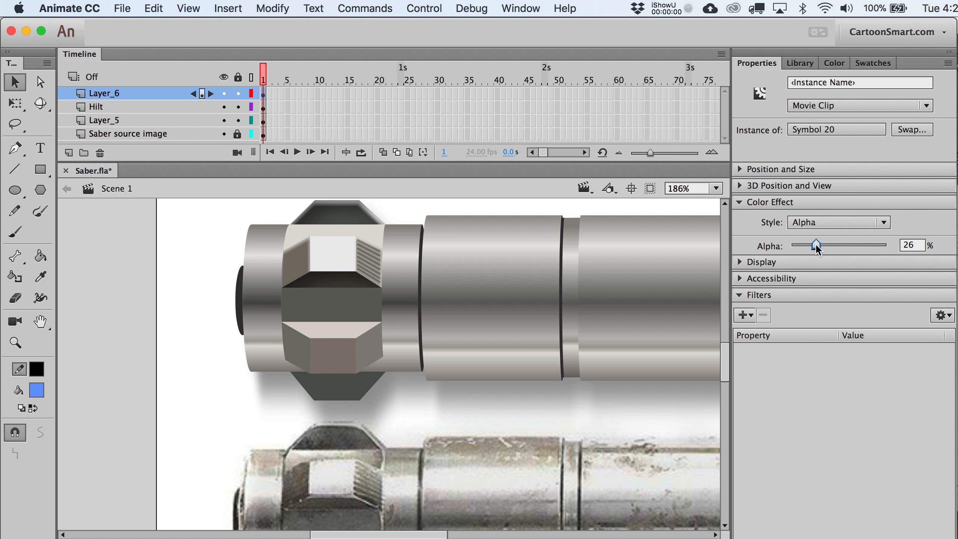
left_click_drag(813, 245, 818, 245)
- Add a Blur filter to the ridge line symbol with Blur X and Blur Y at 1 px
left_click(745, 315)
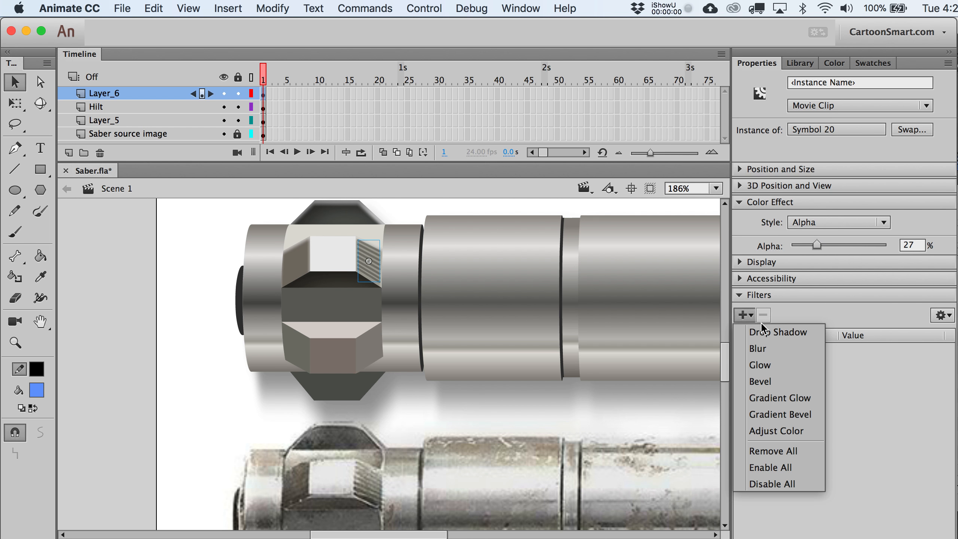
left_click(768, 348)
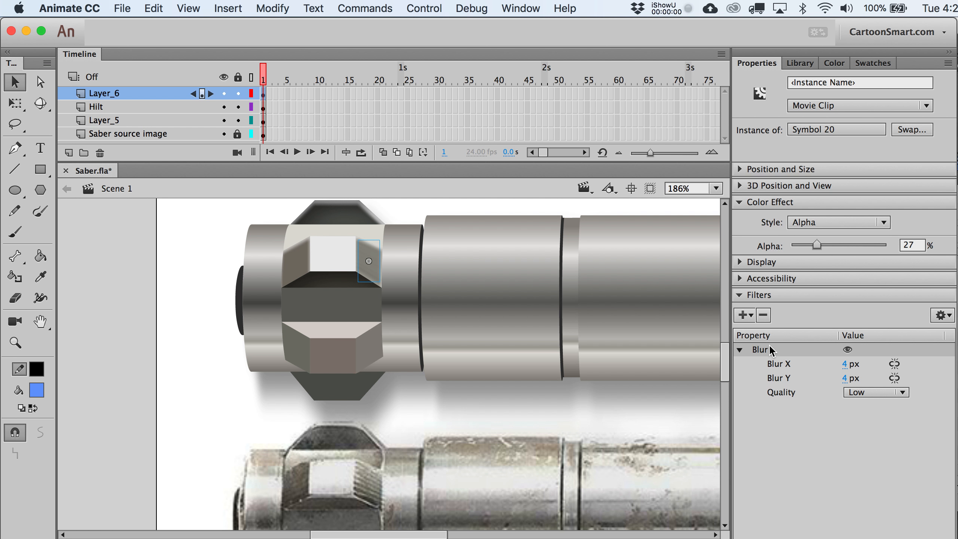
left_click(847, 365)
left_click(847, 377)
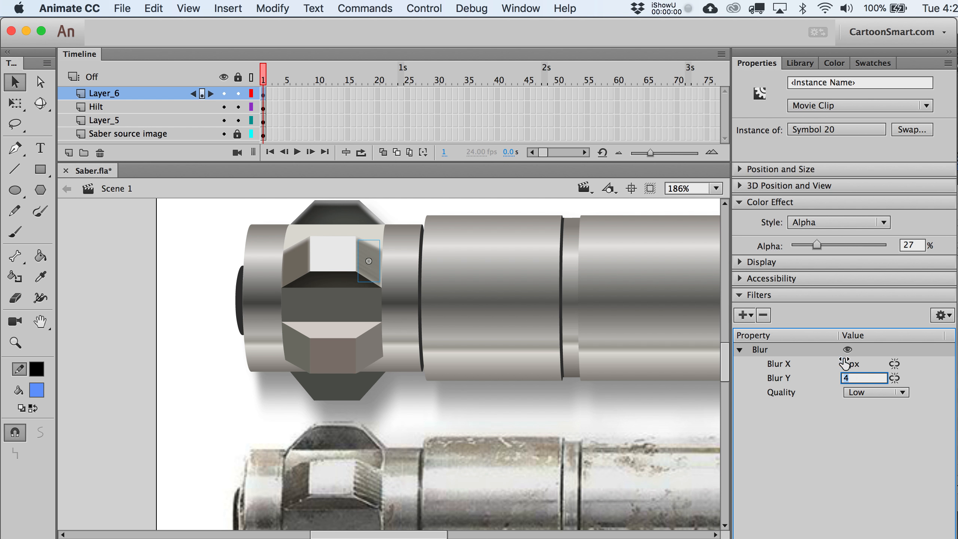
type("1")
key("Tab")
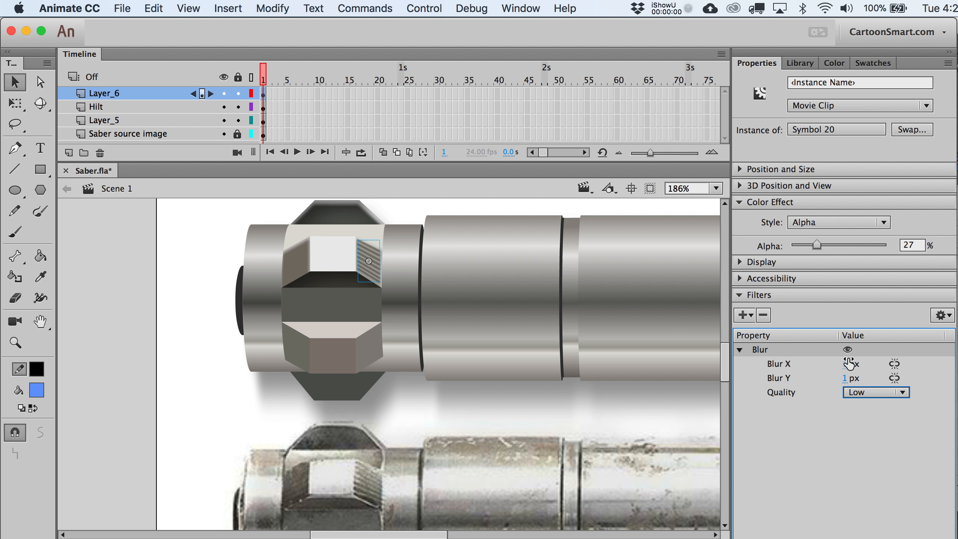
- Set the ridge lines' Blur Y to 2 px and the blur quality to High
left_click(848, 364)
left_click(847, 378)
type("2")
key("Tab")
left_click(882, 392)
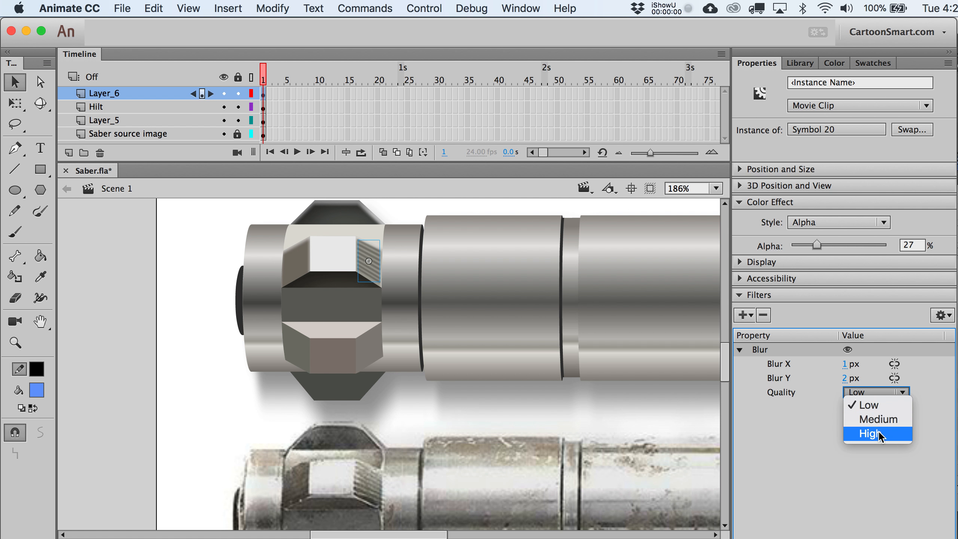
left_click(880, 437)
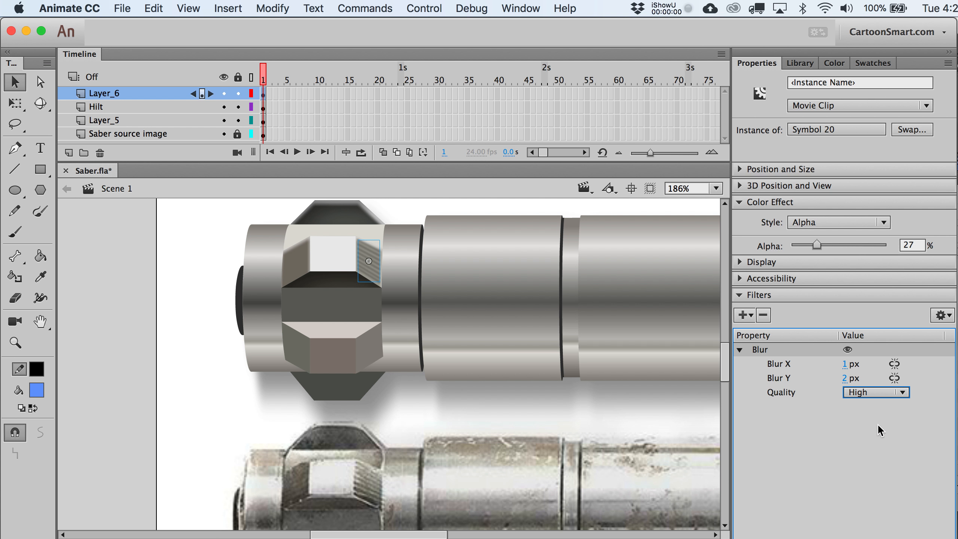
left_click(560, 395)
- Duplicate the ridge line symbol in place, move the copy onto the knob's upper left side facet and flip it horizontally to fit
left_click(377, 271)
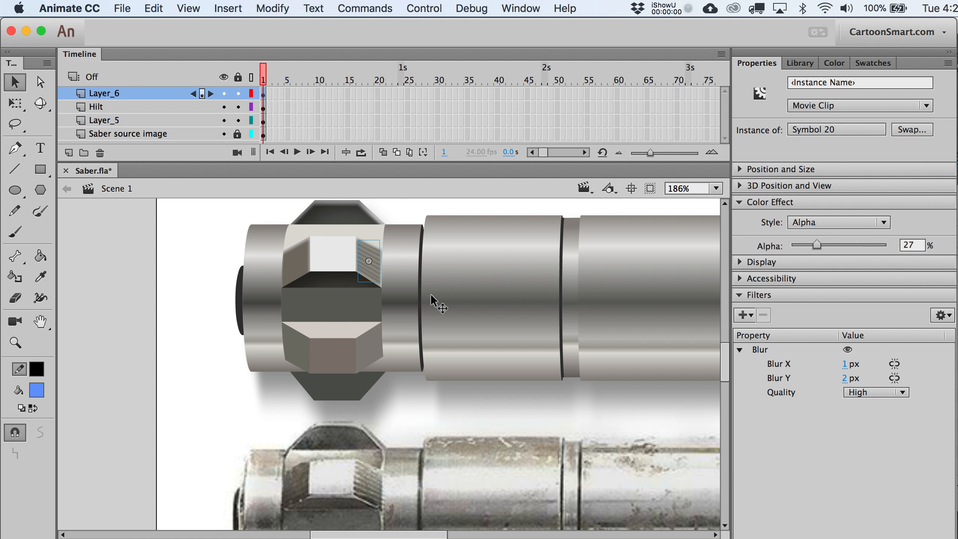
key("shift+Left")
key("shift+Left")
key("shift+Left")
key("shift+Left")
key("shift+Left")
key("shift+Left")
key("shift+Left")
key("shift+Left")
key("shift+Left")
key("shift+Left")
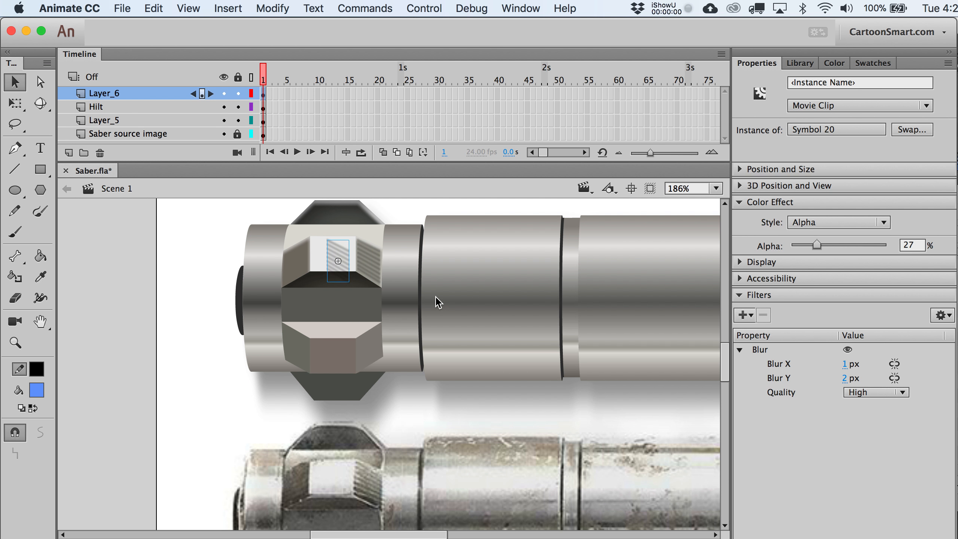
key("Left")
key("Left")
key("Left")
key("Left")
key("Left")
key("Left")
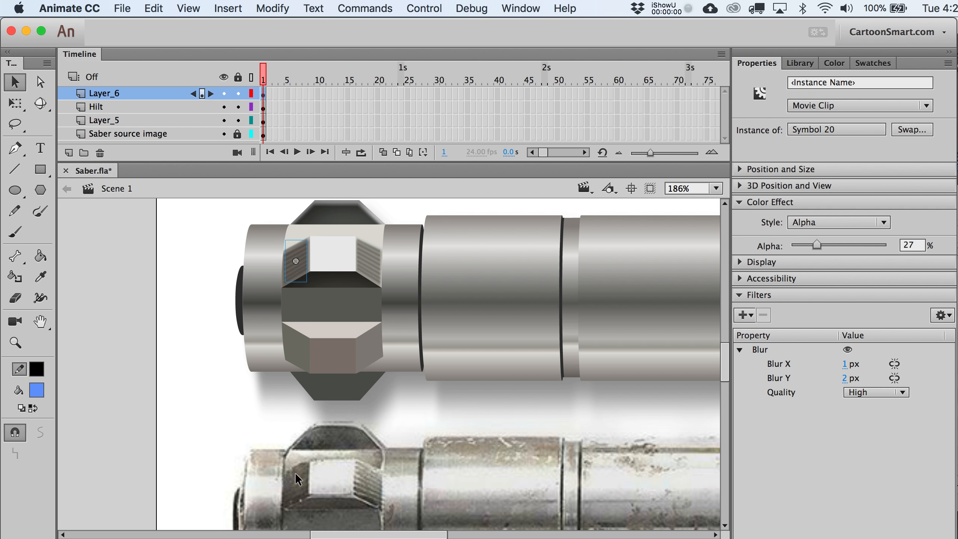
- Copy both ridge line symbols in place, move the copies down onto the knob's lower side facets and flip them vertically
left_click(371, 264, "shift")
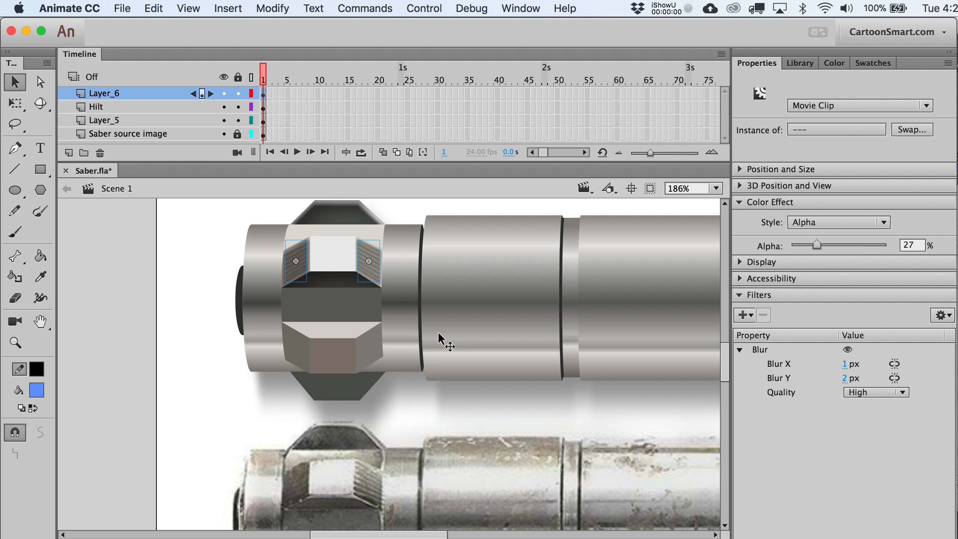
key("super+c")
key("shift+super+v")
key("shift+Down")
key("shift+Down")
key("shift+Down")
key("shift+Down")
key("shift+Down")
key("shift+Down")
key("shift+Down")
key("shift+Down")
key("shift+Down")
key("shift+Down")
key("shift+Down")
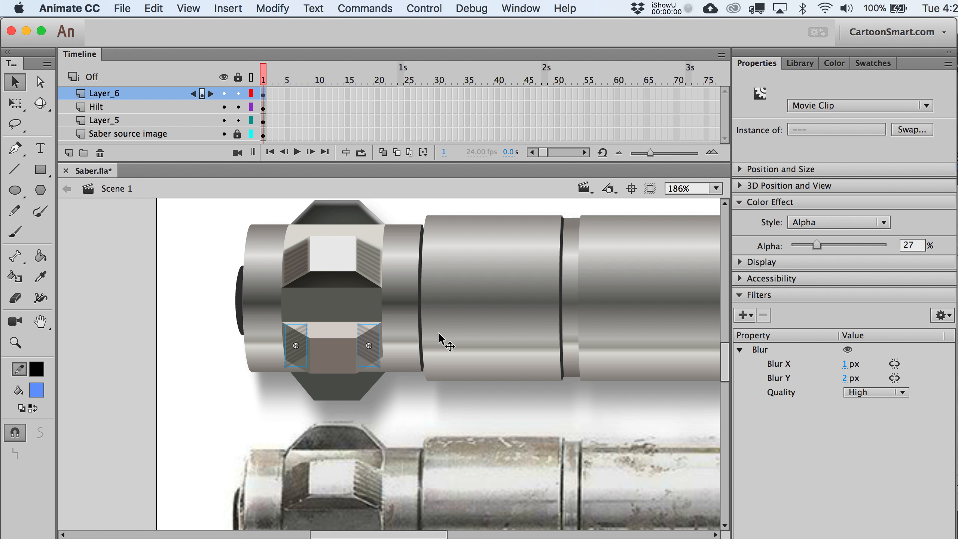
key("alt+super+v")
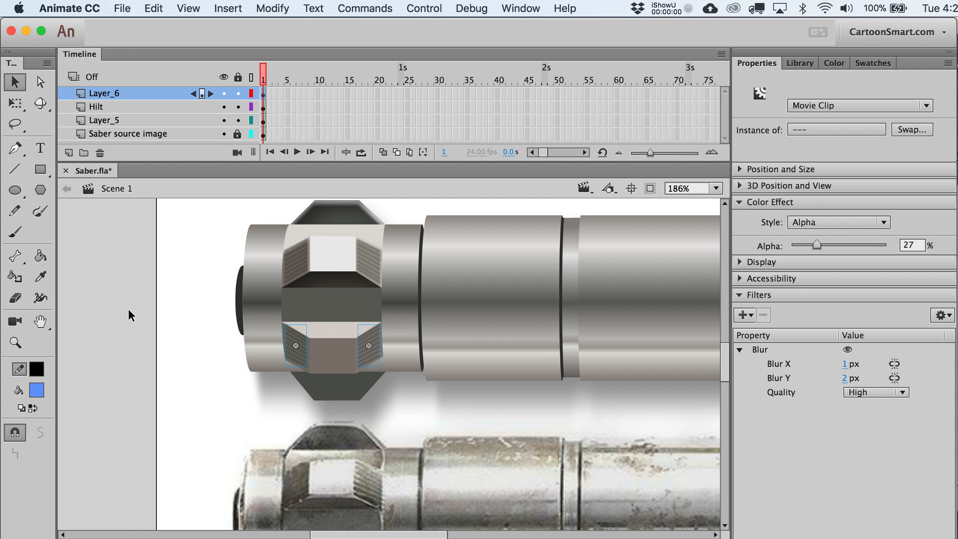
left_click(275, 15)
mouse_move(339, 189)
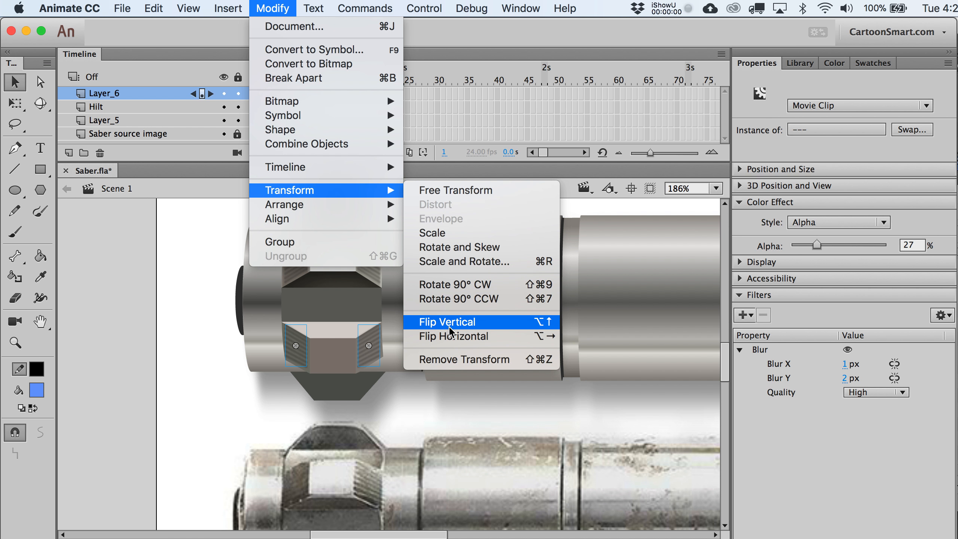
left_click(202, 318)
- Copy all filters from the dark facet just below the bright upper face of the knob
scroll(172, 336, "down", 5)
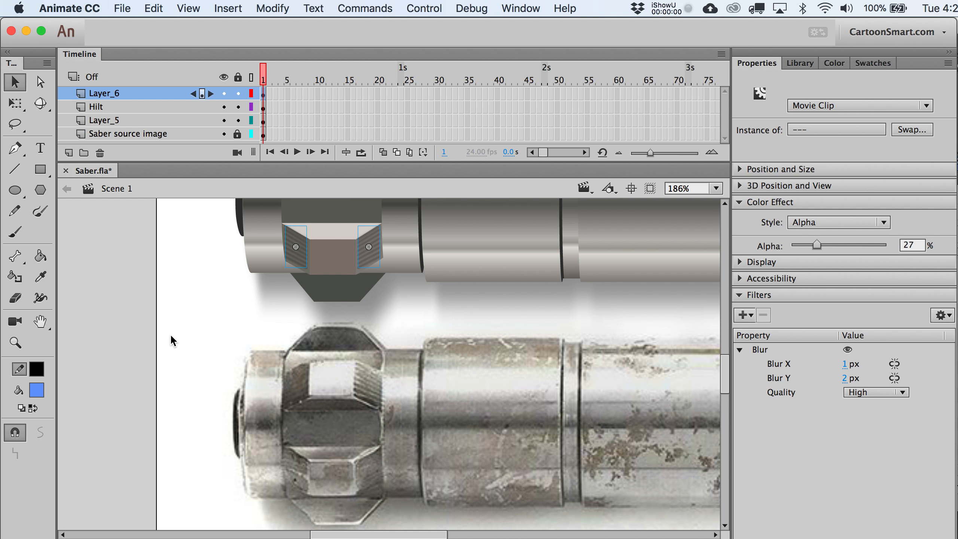
scroll(172, 336, "up", 4)
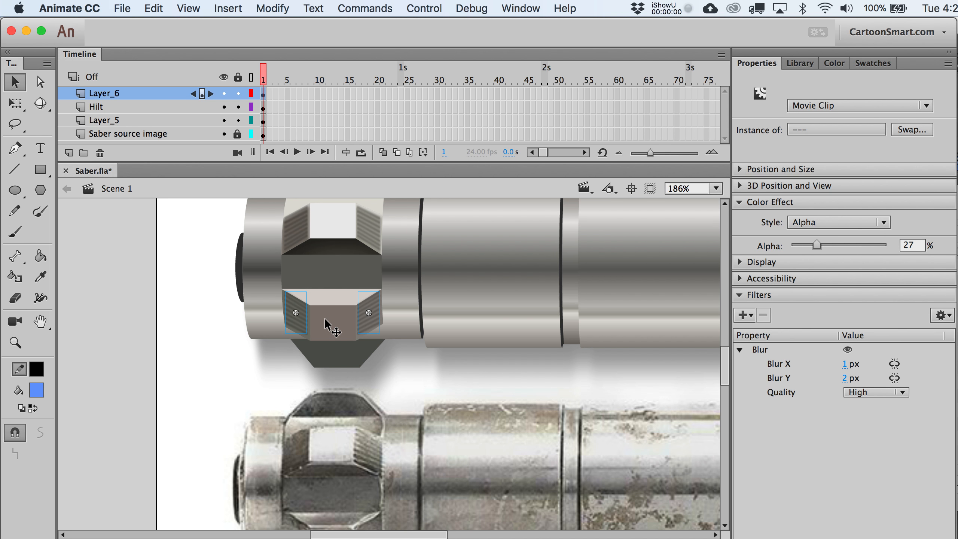
left_click(324, 317)
scroll(284, 396, "up", 2)
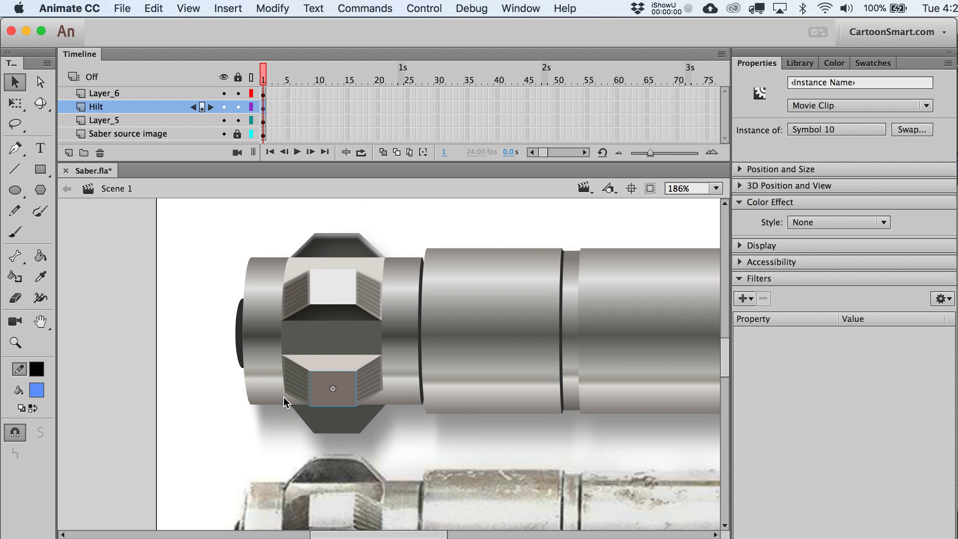
left_click(327, 314)
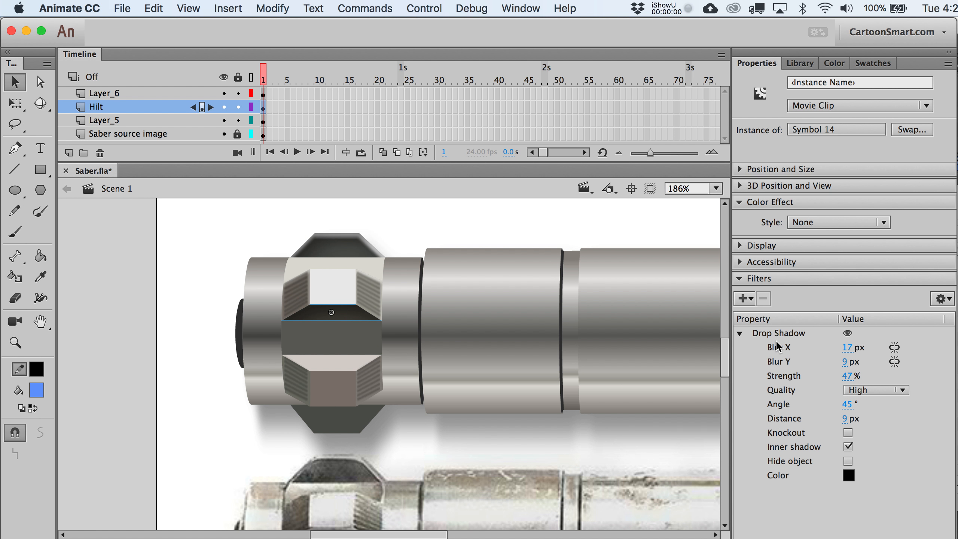
left_click(944, 299)
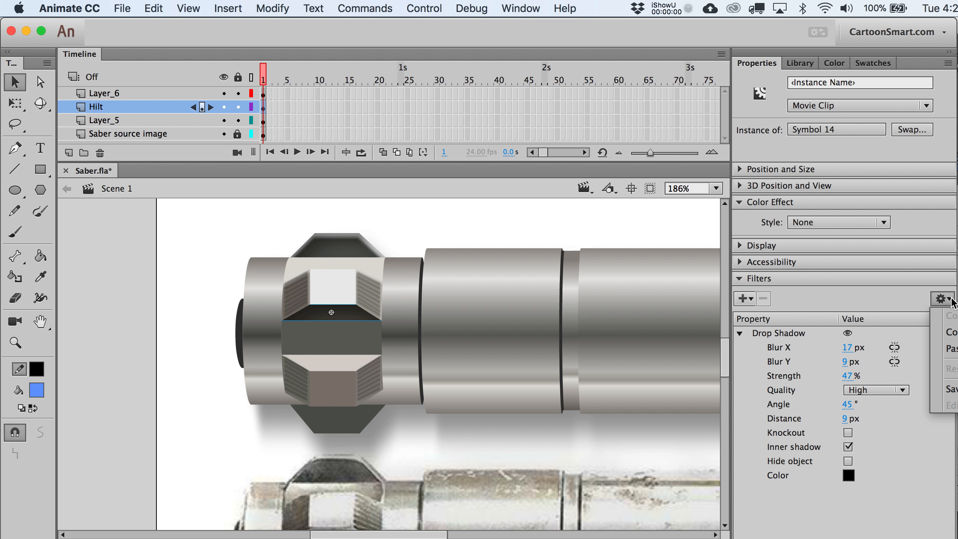
left_click(950, 332)
- Paste the copied inner shadow filter onto the lower section's center face and the light facet above it
left_click(313, 389)
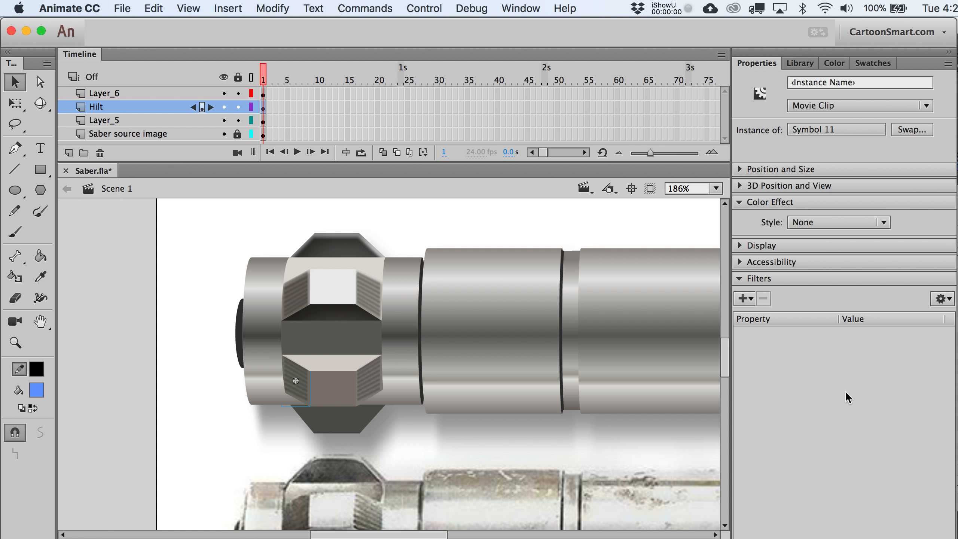
scroll(355, 388, "down", 5)
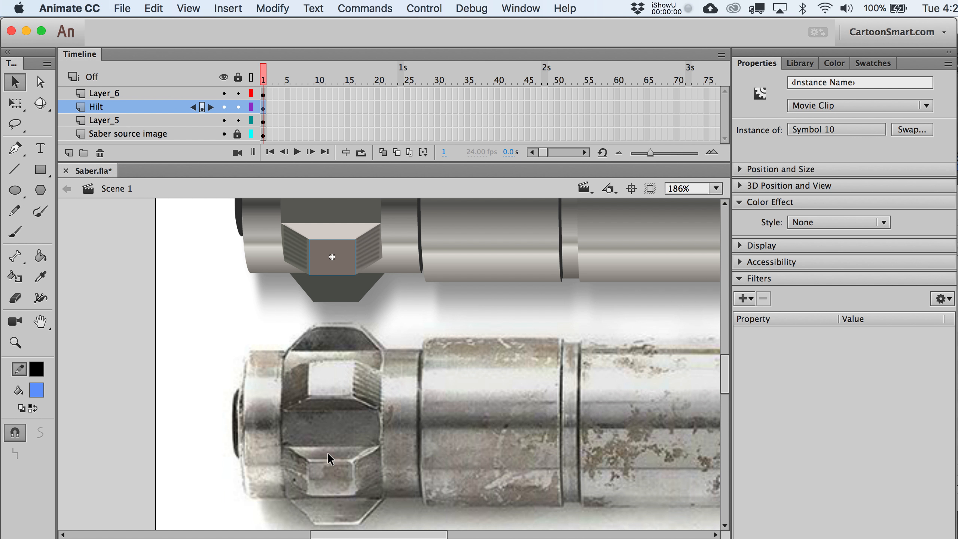
left_click(339, 230, "shift")
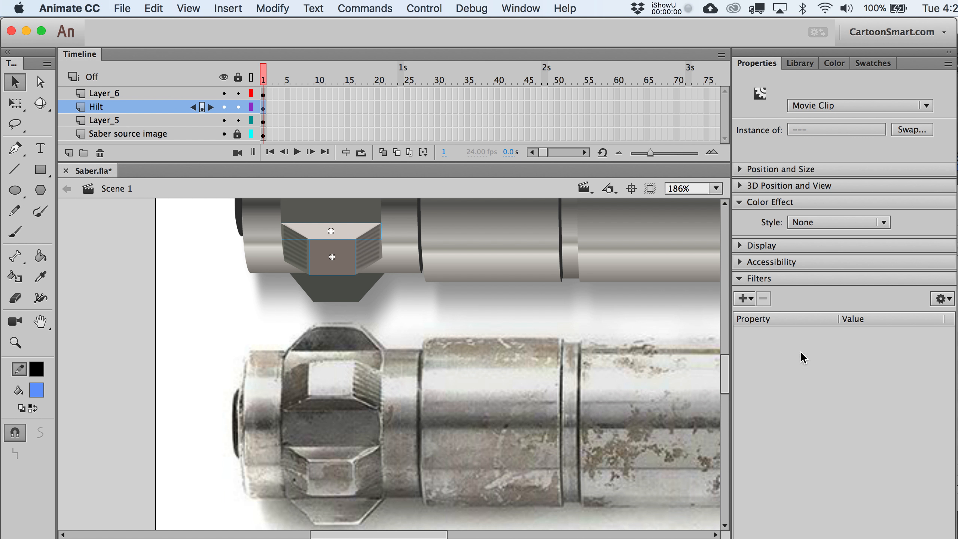
left_click(942, 299)
left_click(938, 349)
left_click(340, 333)
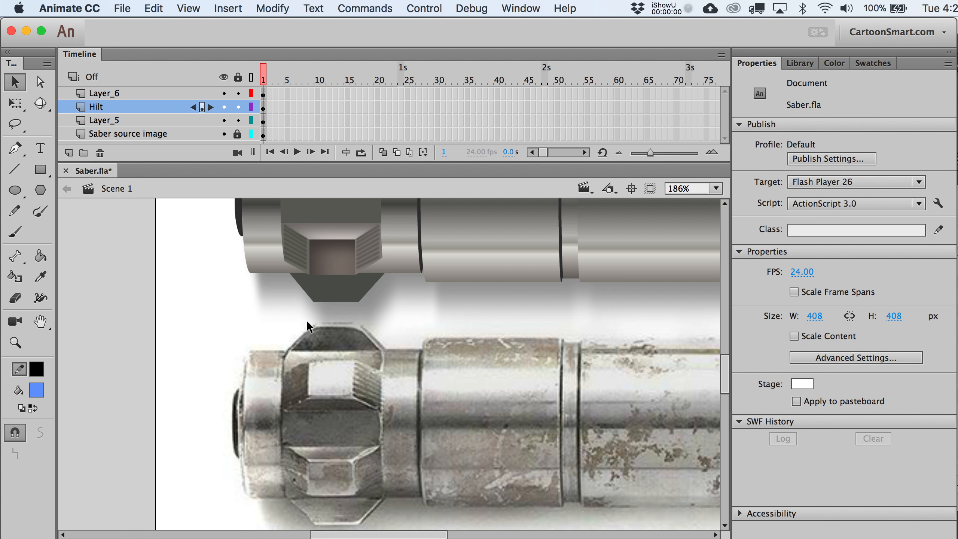
- Set the inner shadow angle to 217° on the light facet above the lower section's center face
left_click_drag(254, 294, 211, 394)
left_click(301, 331)
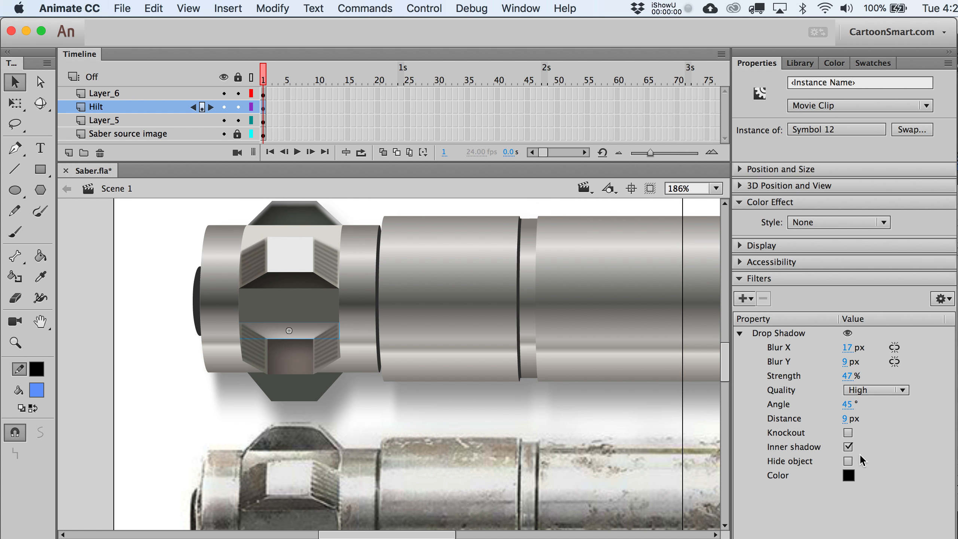
left_click(849, 403)
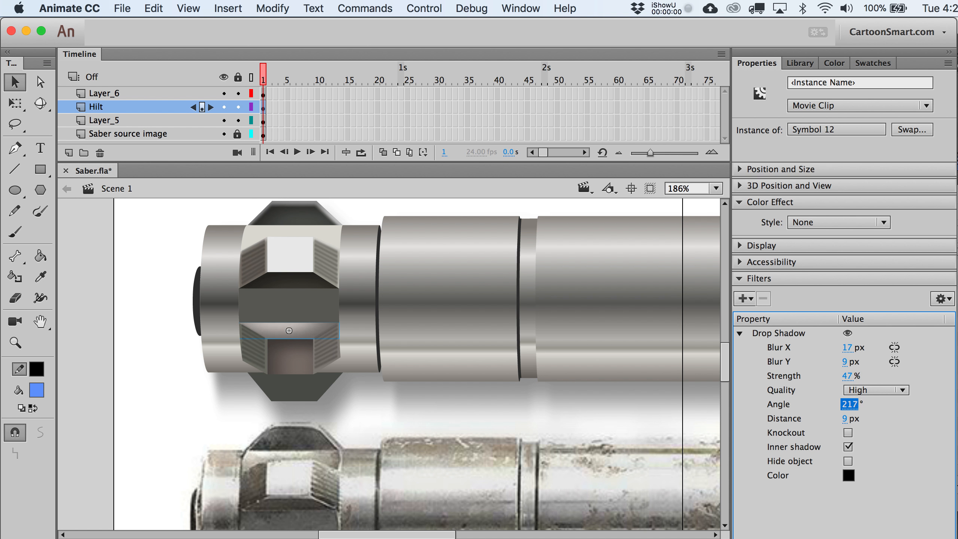
left_click_drag(957, 389, 956, 389)
- Set the inner shadow angle to 199° on the center face of the knob's lower section
left_click(306, 357)
scroll(424, 371, "down", 3)
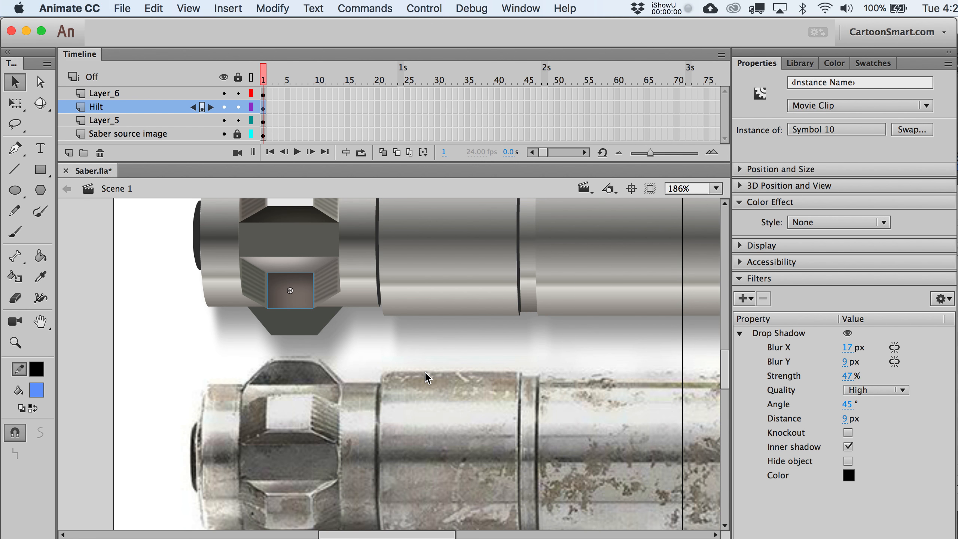
scroll(426, 373, "down", 3)
scroll(427, 374, "up", 5)
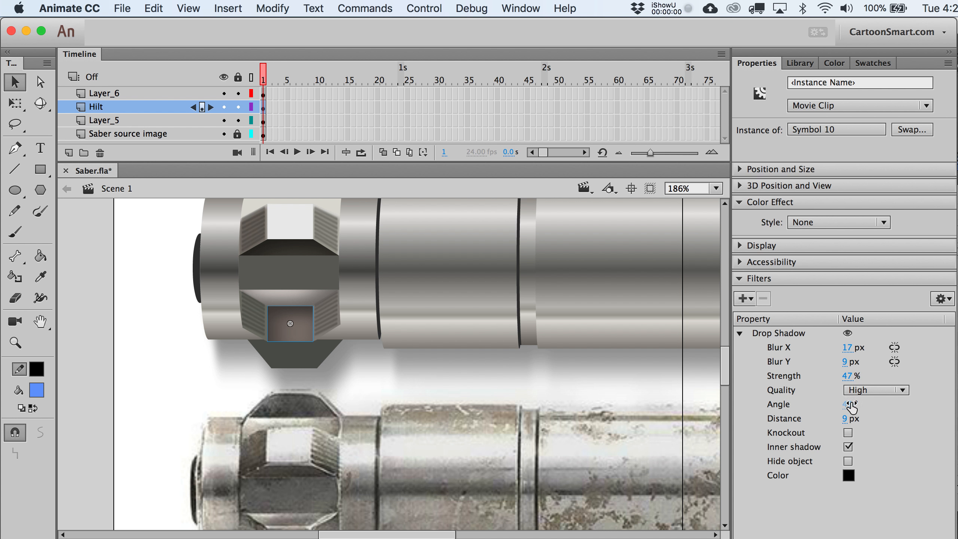
left_click_drag(852, 405, 957, 401)
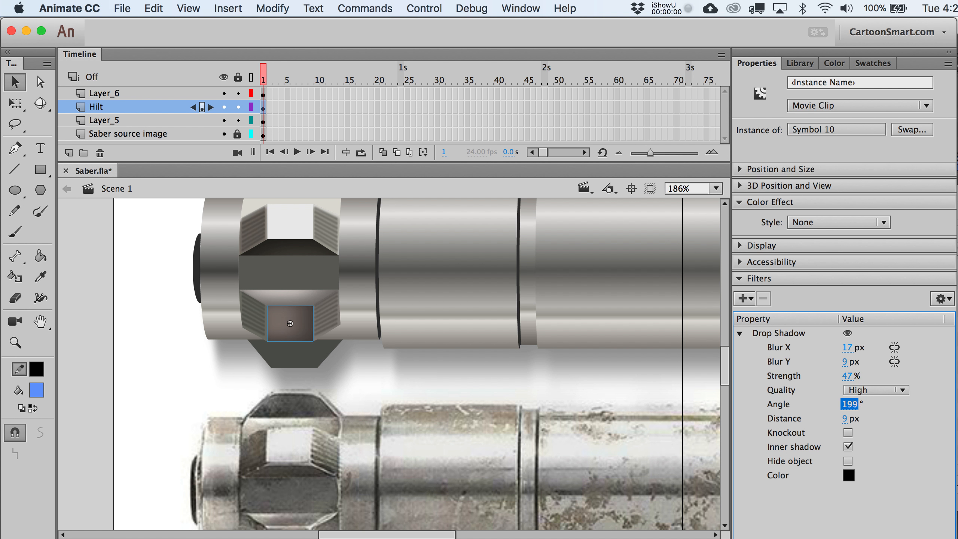
left_click(134, 366)
- Paste the copied inner shadow filter onto the bright upper center face, with a distance of 2 px and an angle of 264°
scroll(264, 264, "up", 4)
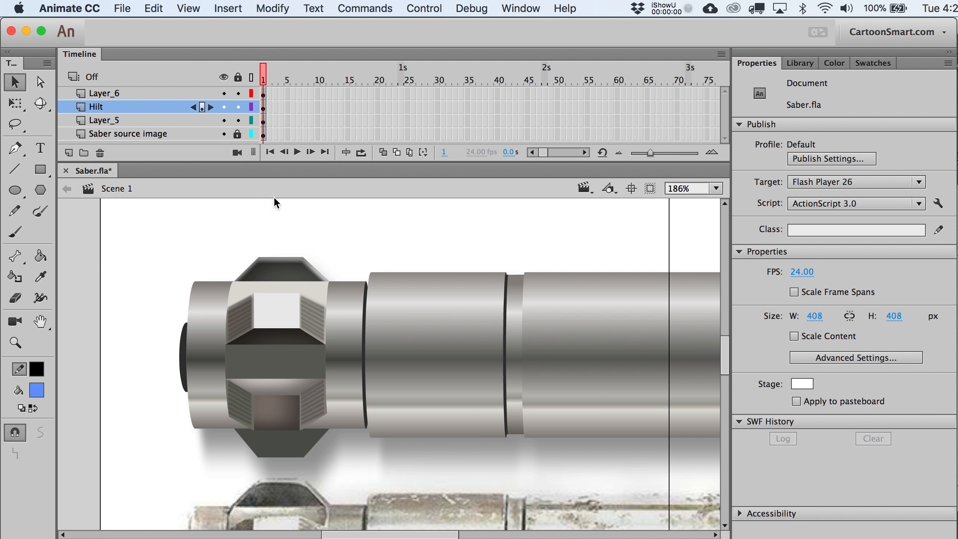
left_click_drag(275, 325, 278, 300)
left_click(282, 282)
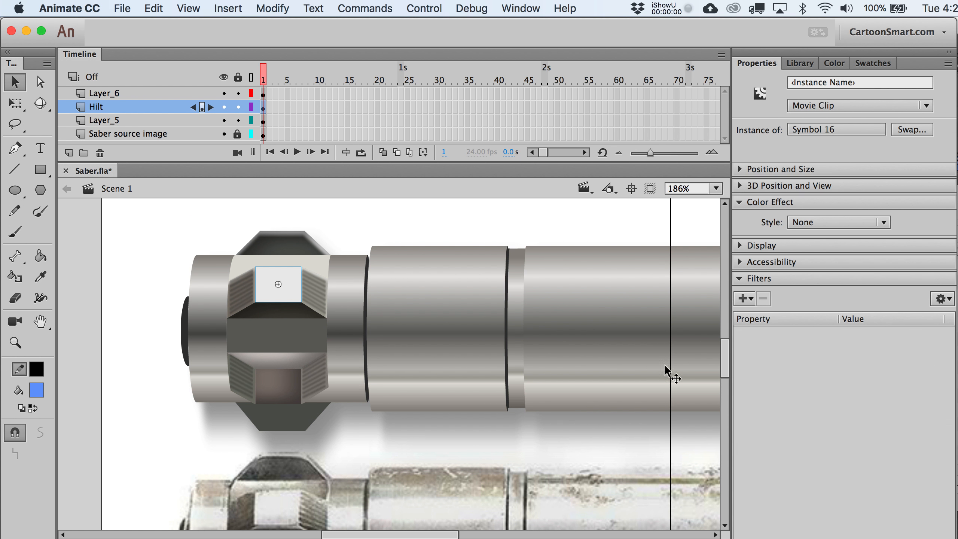
left_click(953, 305)
left_click(943, 347)
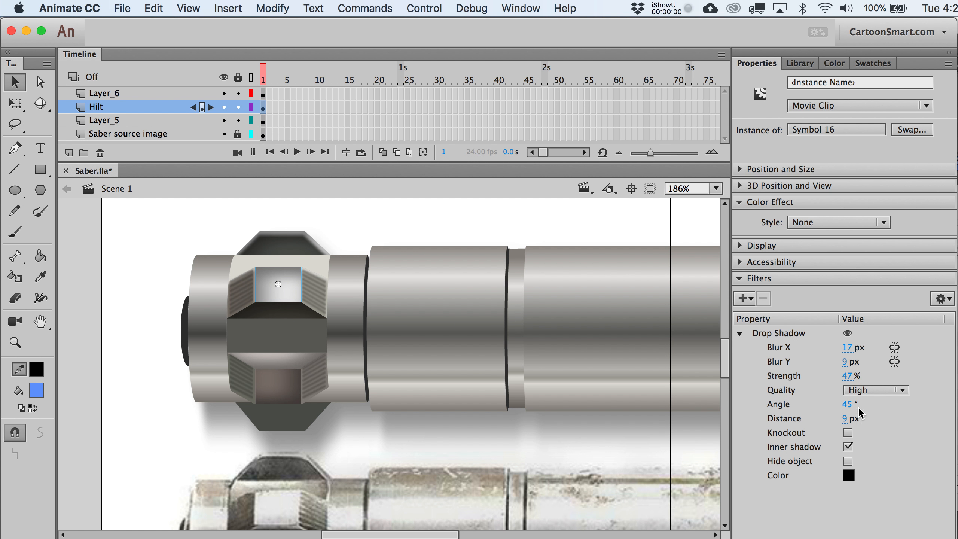
left_click_drag(845, 418, 841, 417)
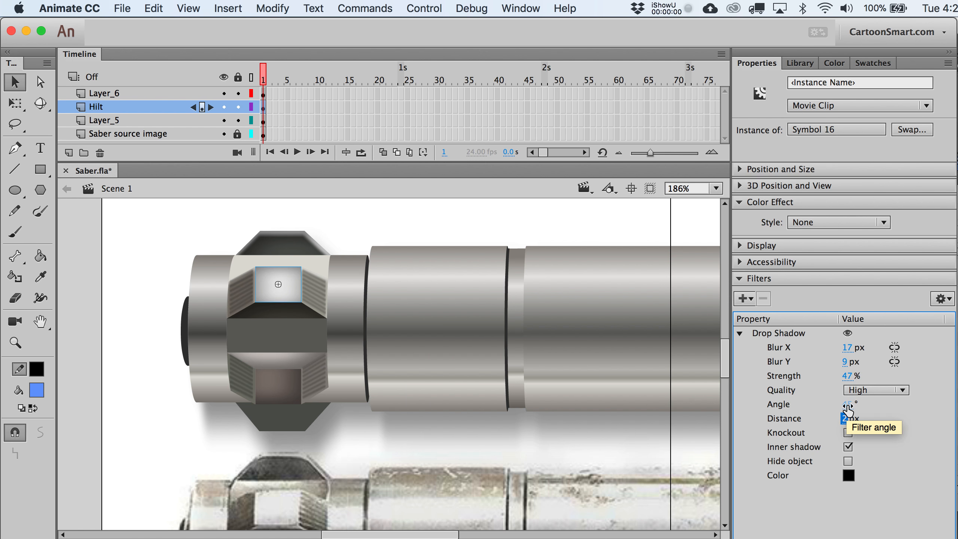
left_click(847, 405)
type("250")
key("Return")
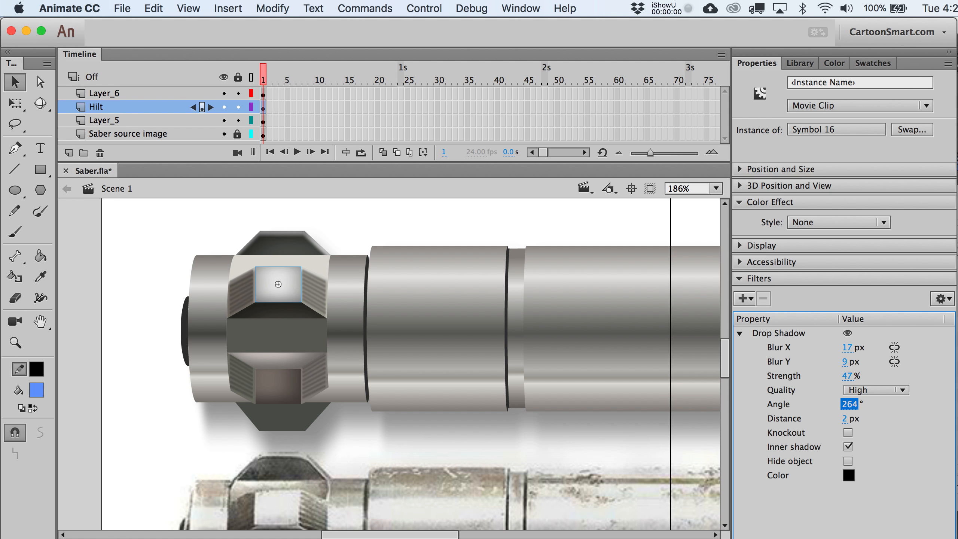
key("Escape")
- Try pasting the copied inner shadow filter onto the knob's dark middle facet, and undo it
key("space")
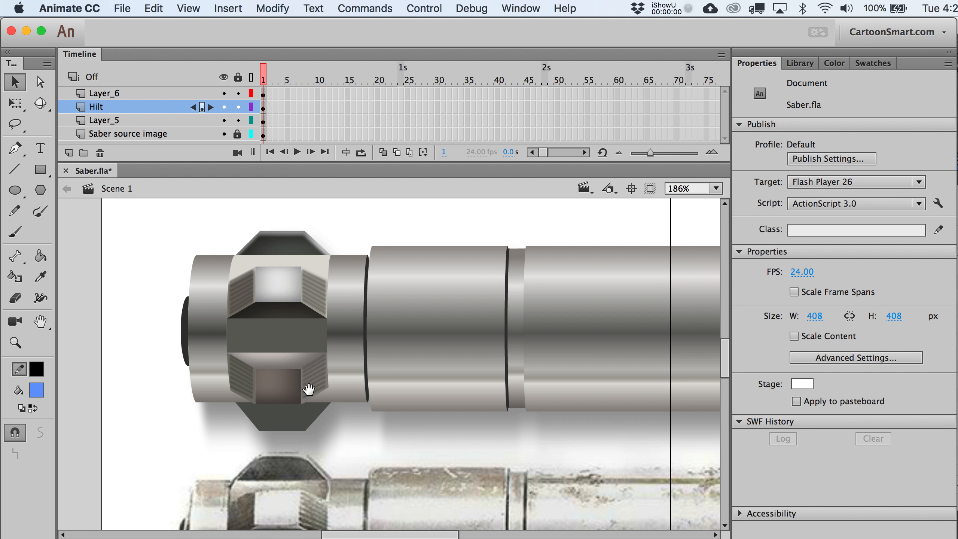
left_click_drag(308, 466, 308, 342)
scroll(301, 320, "up", 3)
left_click(299, 306)
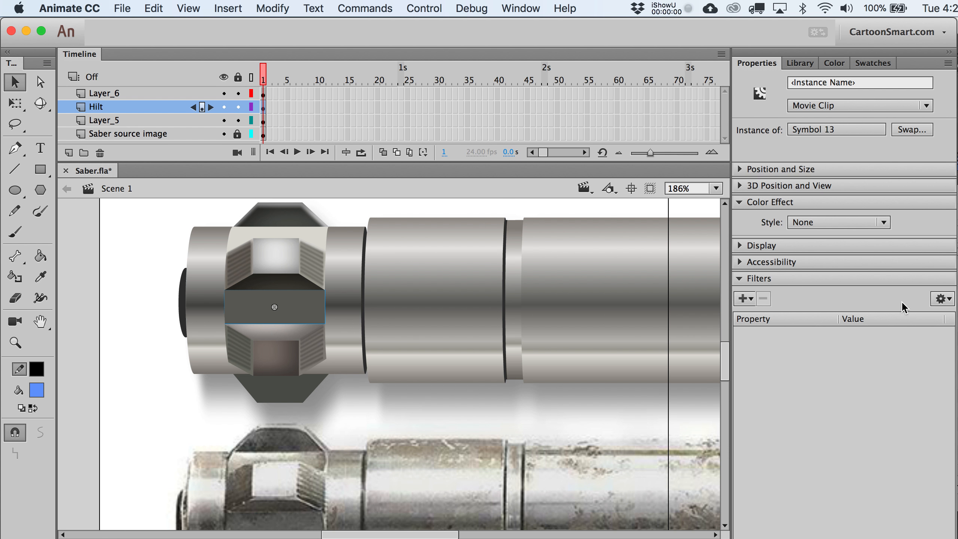
left_click(942, 299)
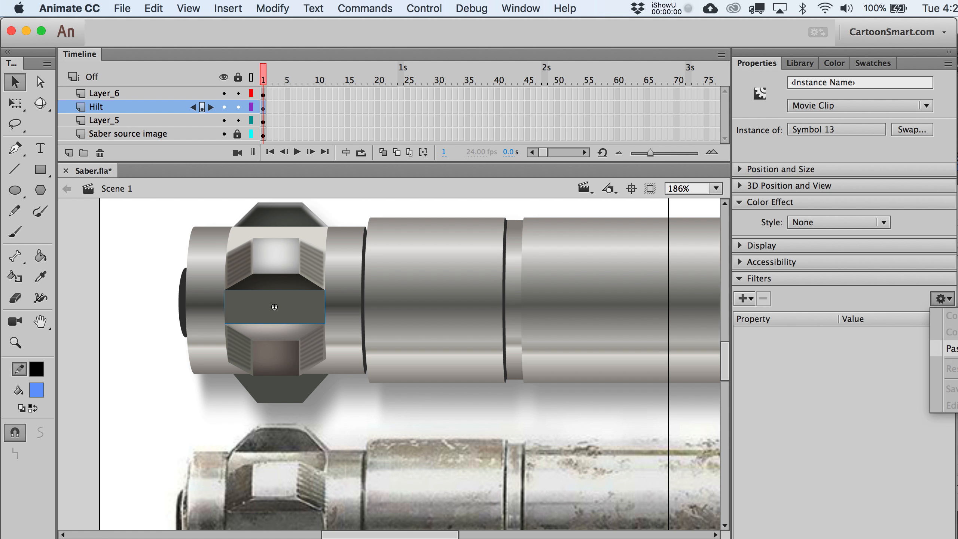
left_click(952, 349)
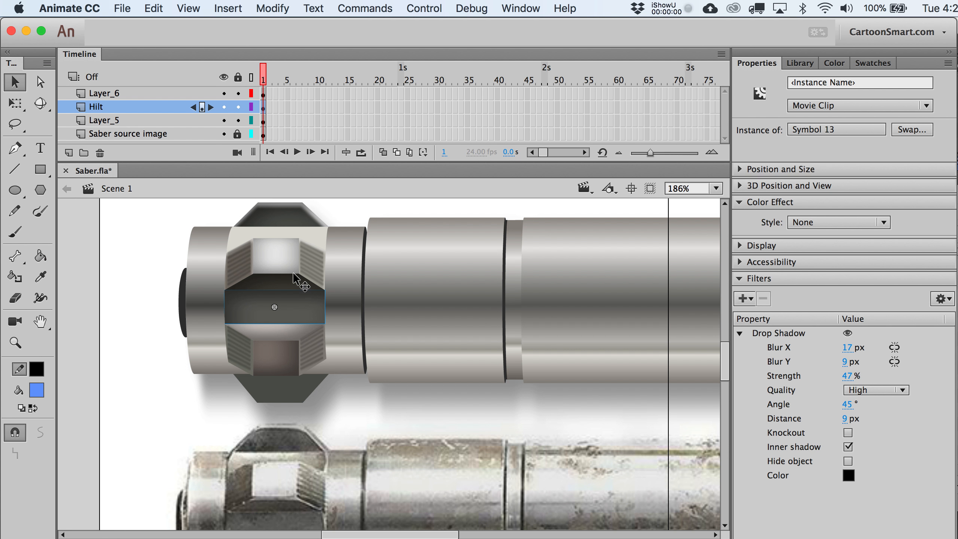
key("super+z")
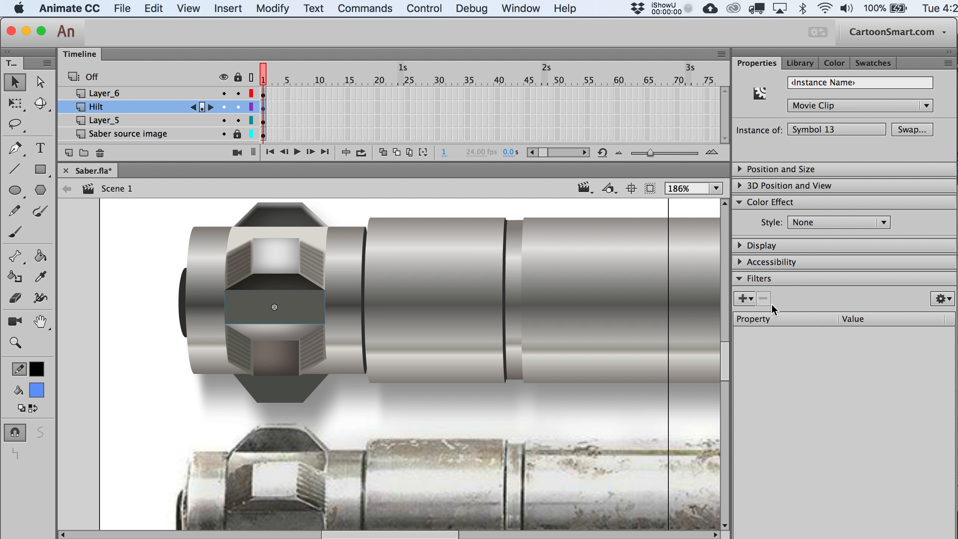
- Add a Glow filter to the dark middle facet, colored black and set as an inner glow
left_click(743, 299)
left_click(780, 348)
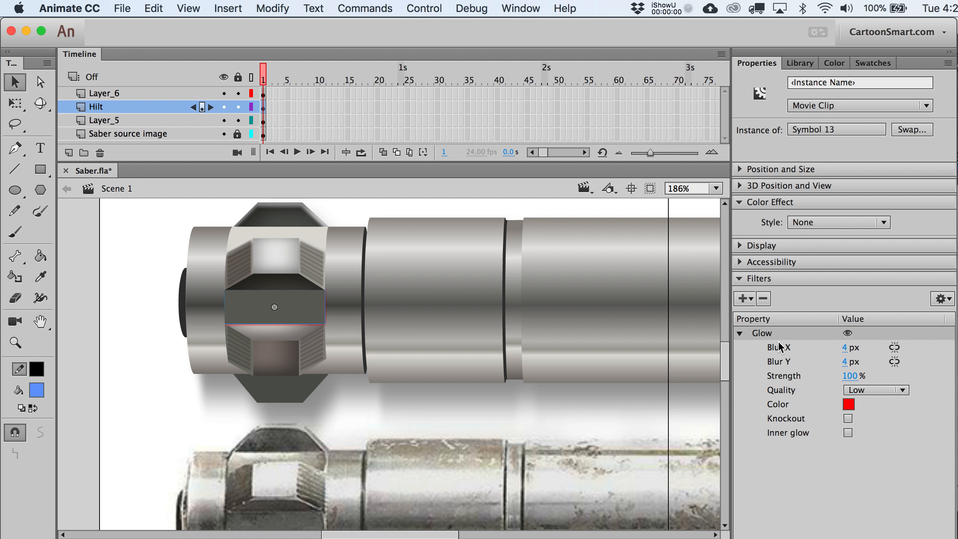
left_click(849, 404)
left_click(634, 454)
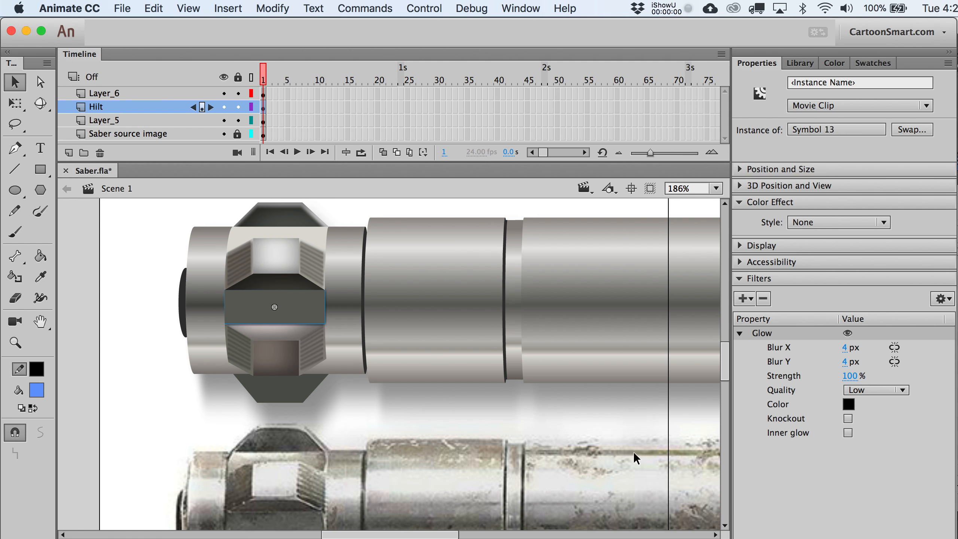
left_click(848, 434)
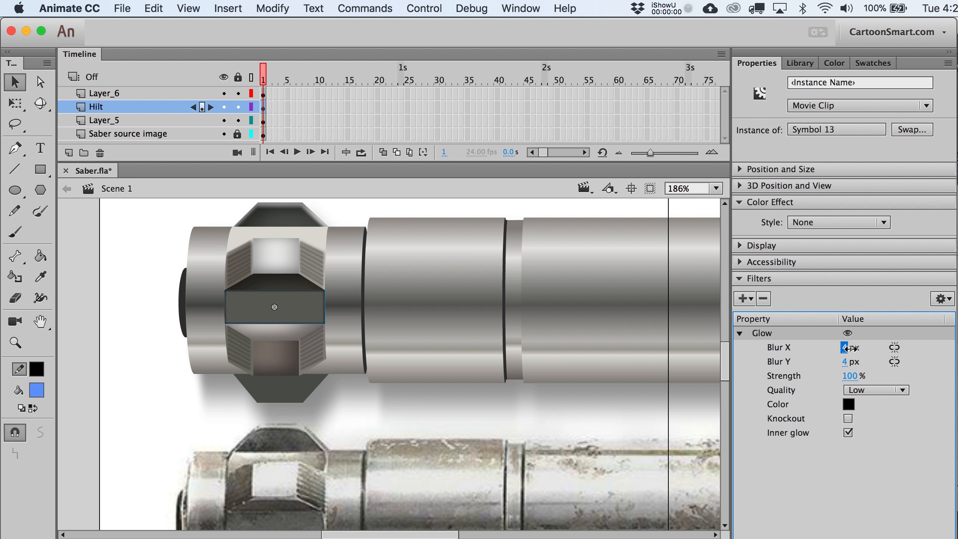
- Set the middle facet's glow to High quality, Blur X 10 px, Blur Y 8 px and 66% strength
mouse_move(845, 347)
left_mouse_down()
mouse_move(861, 347)
mouse_move(855, 363)
left_mouse_up()
left_click(875, 390)
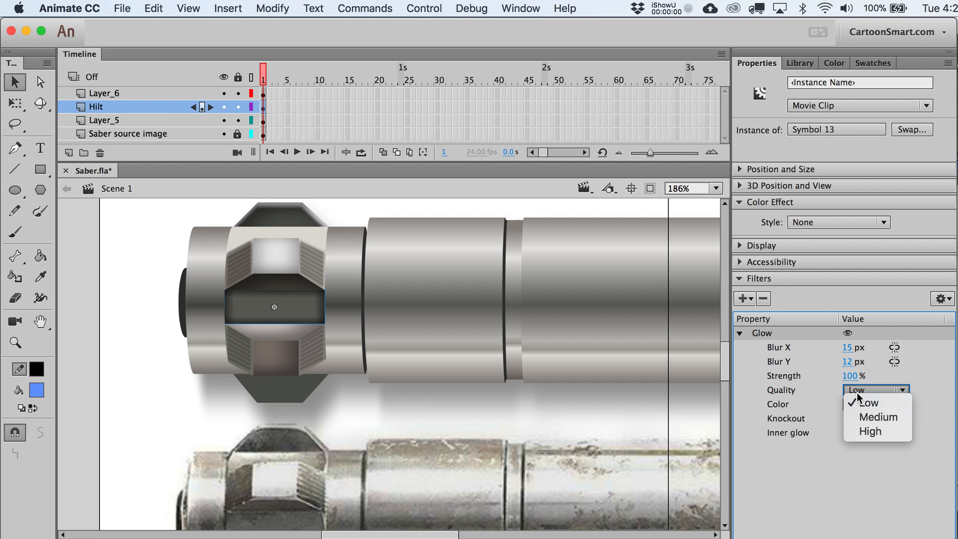
left_click(867, 434)
left_click(846, 347)
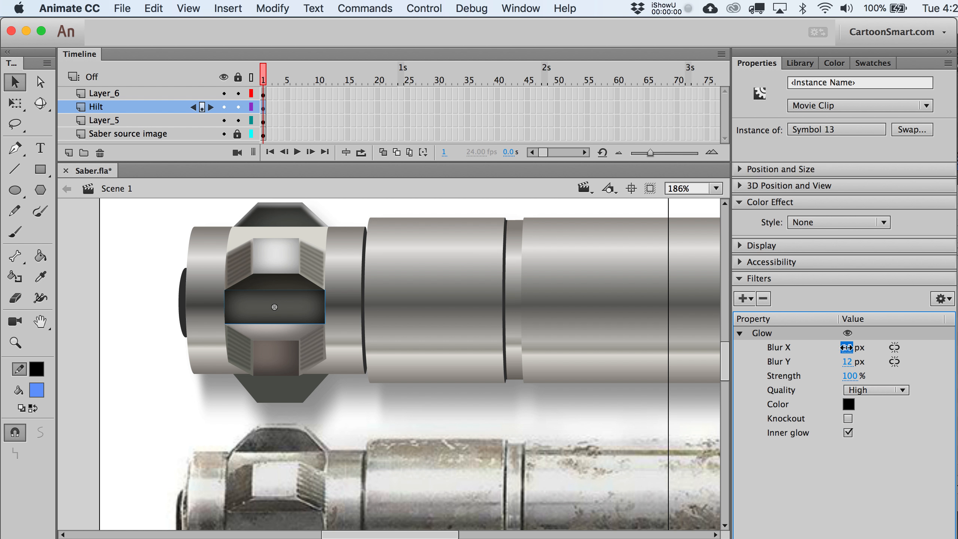
type("10")
key("Return")
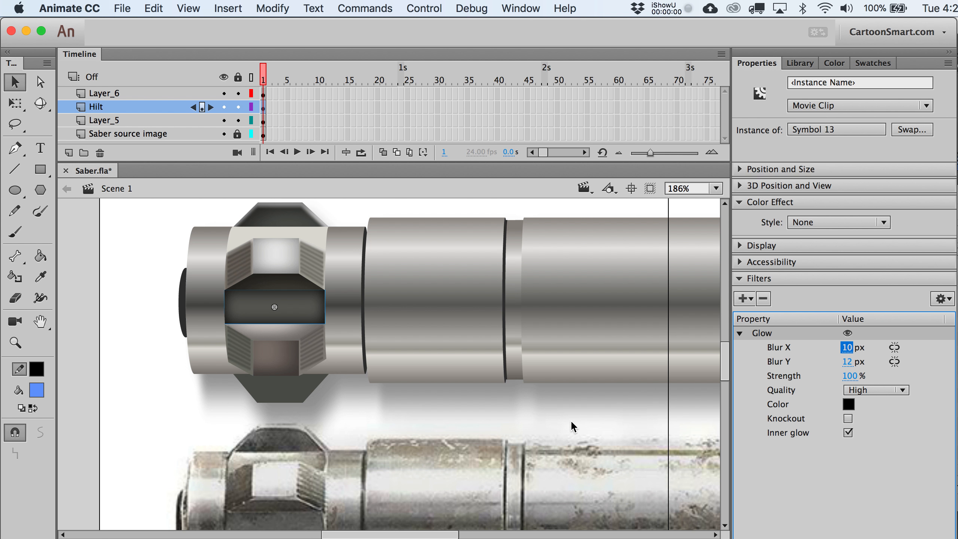
left_click_drag(849, 365, 846, 366)
left_click(850, 376)
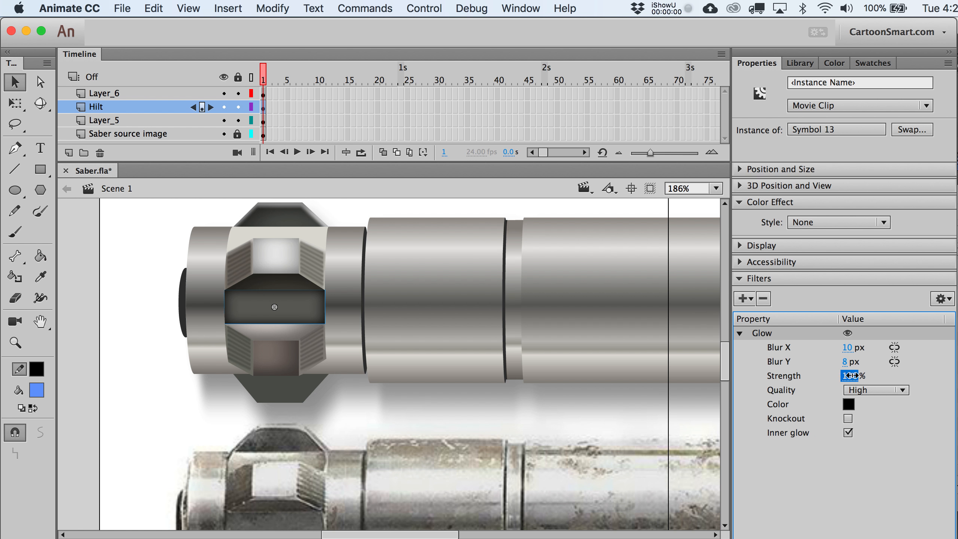
left_click_drag(850, 375, 831, 375)
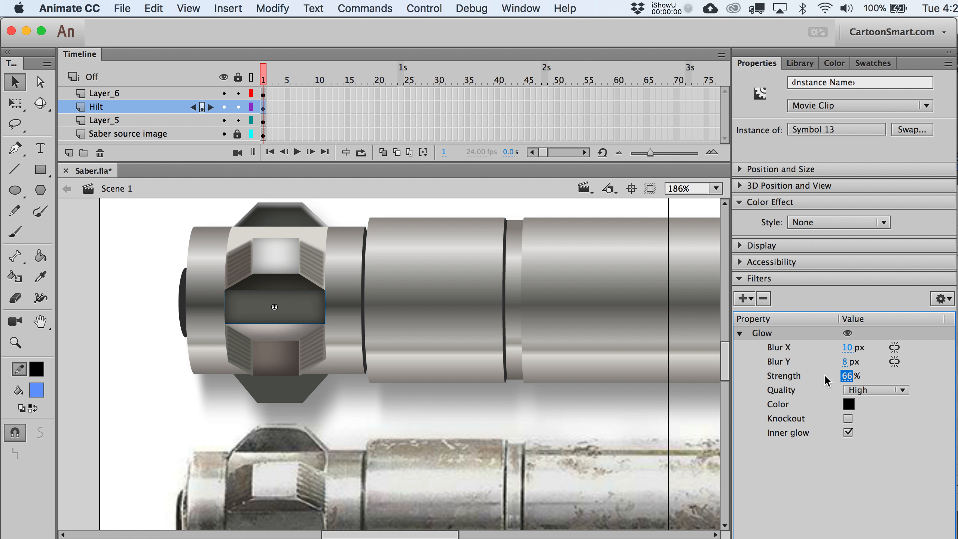
left_click(161, 321)
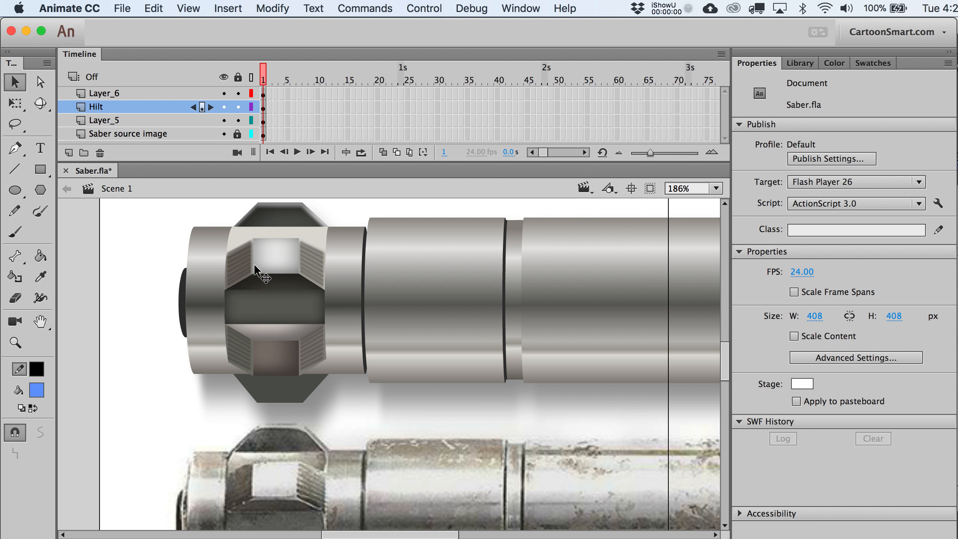
- Copy the dark middle facet's inner glow filter onto the light facet behind the bright upper face and set its strength to 41%
left_click(305, 305)
left_click(948, 299)
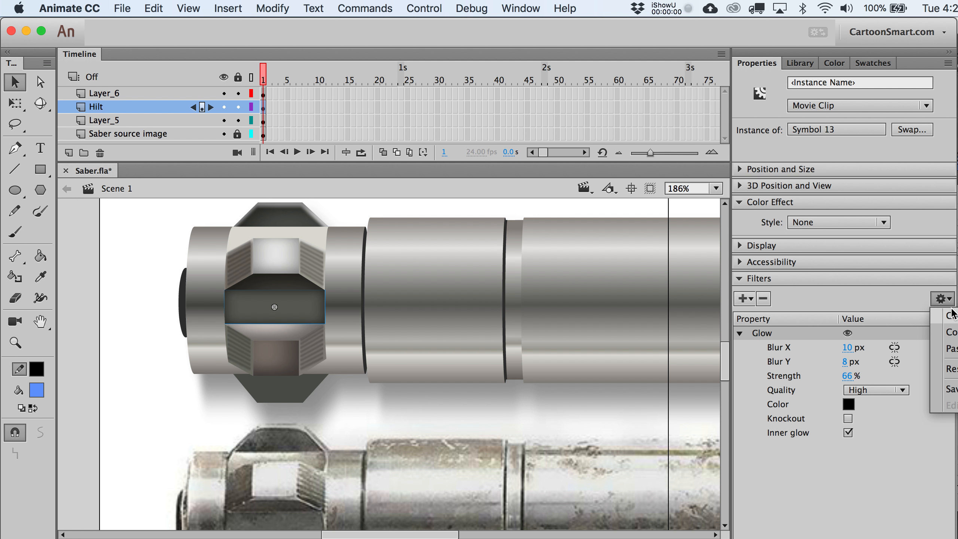
left_click(954, 333)
left_click(315, 227)
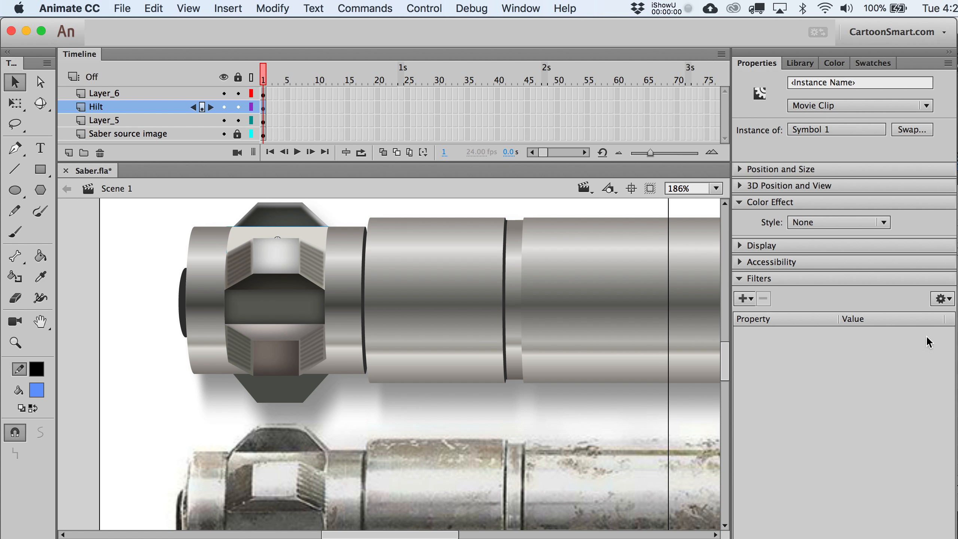
left_click(943, 299)
left_click(954, 347)
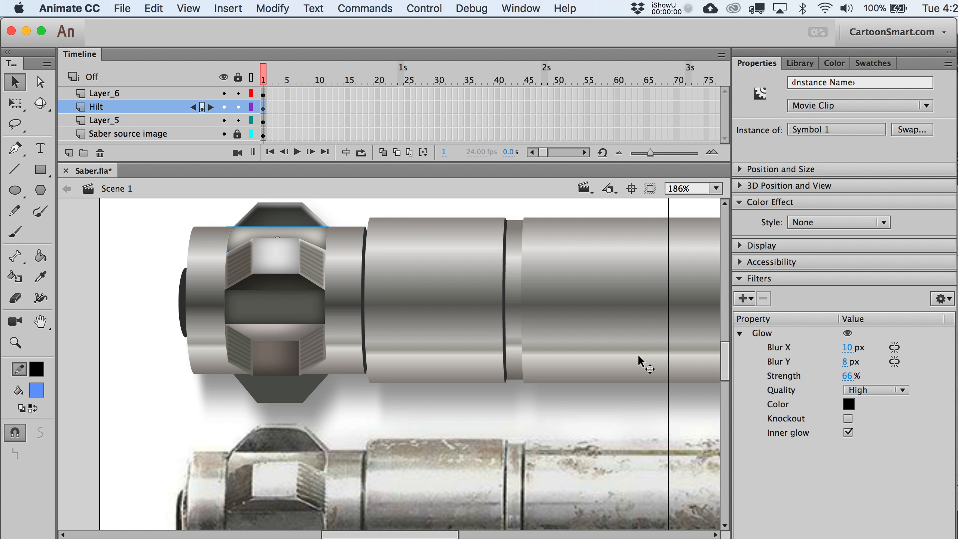
left_click_drag(847, 376, 829, 378)
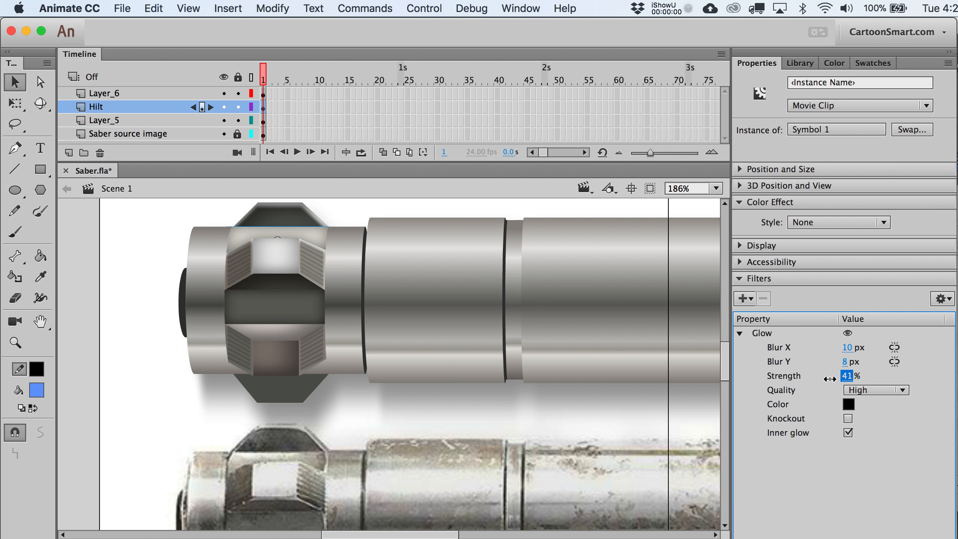
- Copy all filters from the dark facet protruding at the knob's top edge onto the matching facet at its bottom edge
left_click(292, 385)
scroll(520, 400, "down", 5)
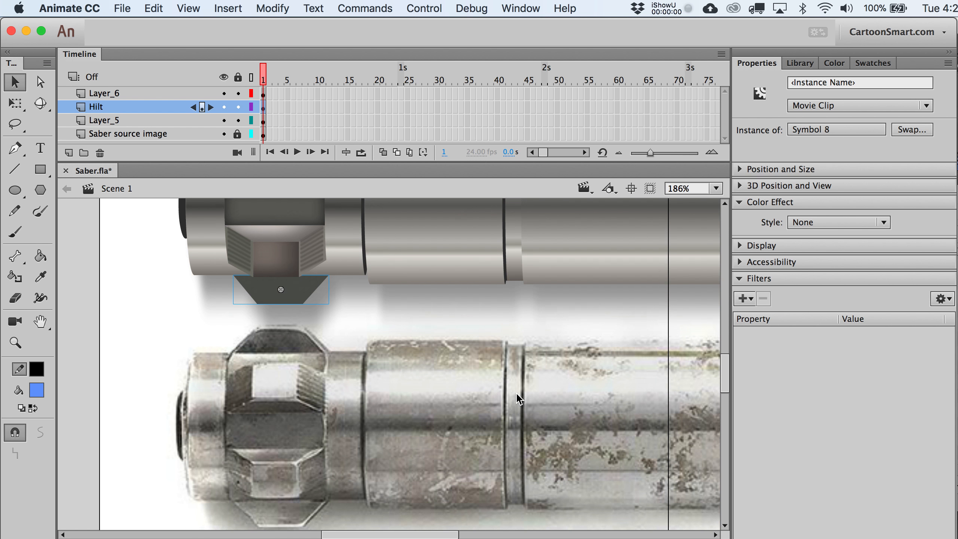
scroll(519, 398, "up", 3)
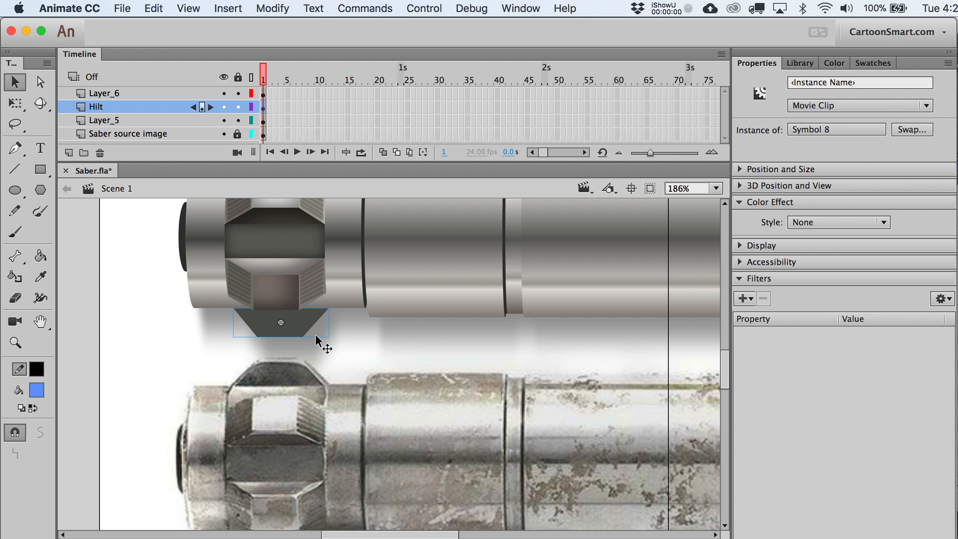
scroll(315, 334, "up", 3)
left_click(296, 222)
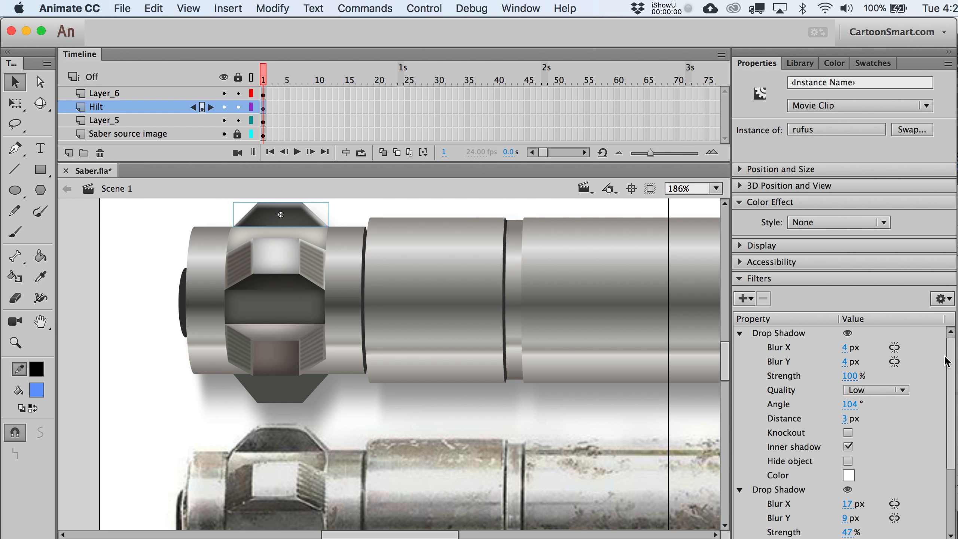
left_click(943, 299)
left_click(952, 332)
left_click(321, 379)
left_click(941, 299)
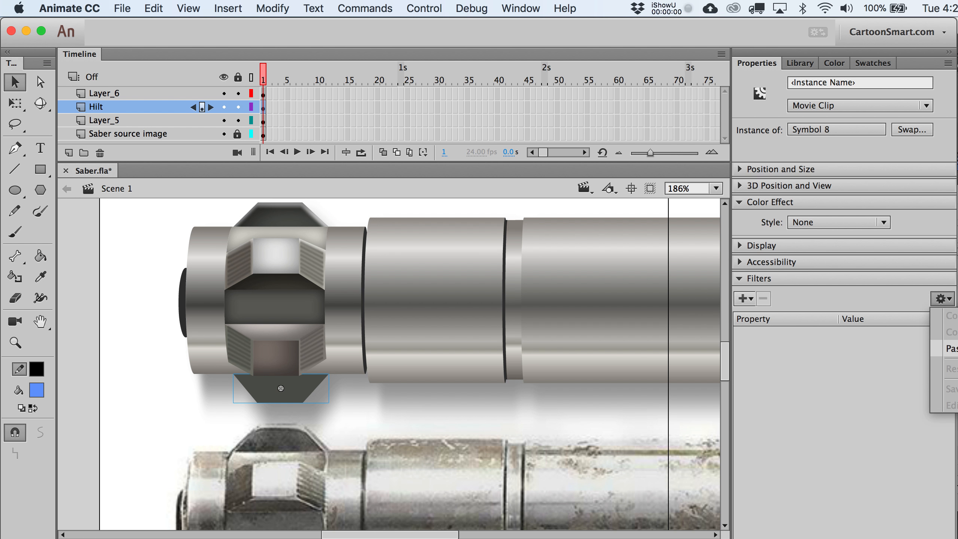
left_click(948, 348)
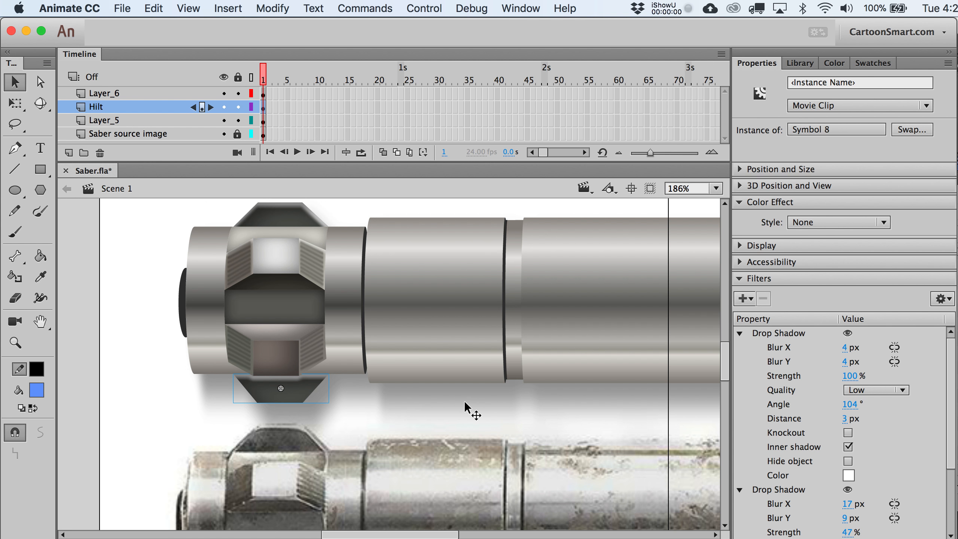
- Set the white inner shadow's angle to 207° on the dark facet at the knob's bottom edge
scroll(466, 386, "down", 5)
scroll(468, 406, "up", 4)
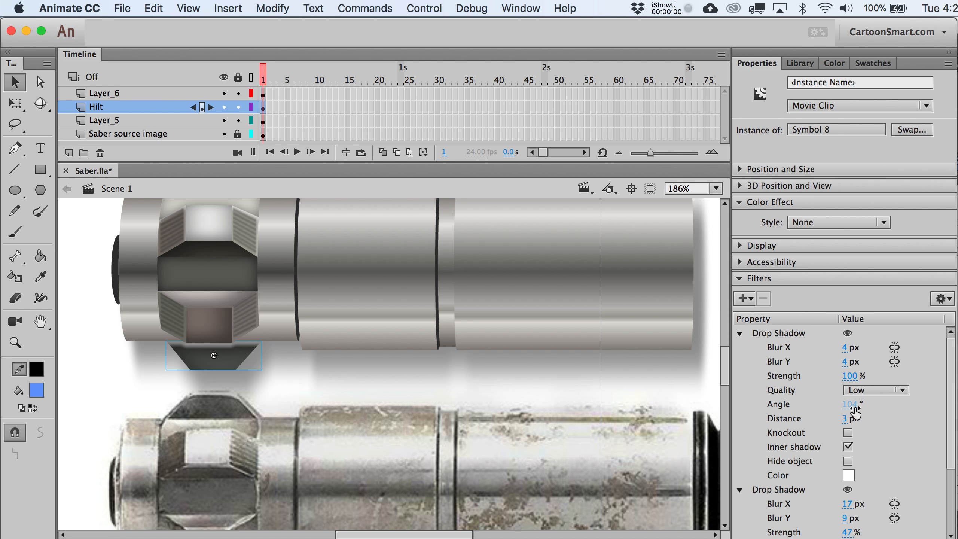
left_click_drag(849, 404, 919, 393)
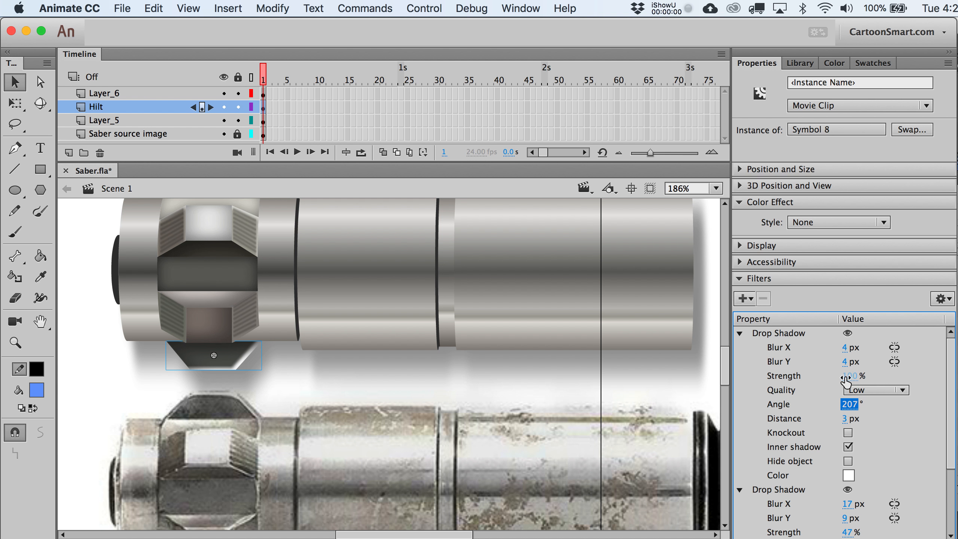
- Set the white inner shadow's strength to 68% on the dark facet at the knob's bottom edge
left_click_drag(849, 376, 822, 377)
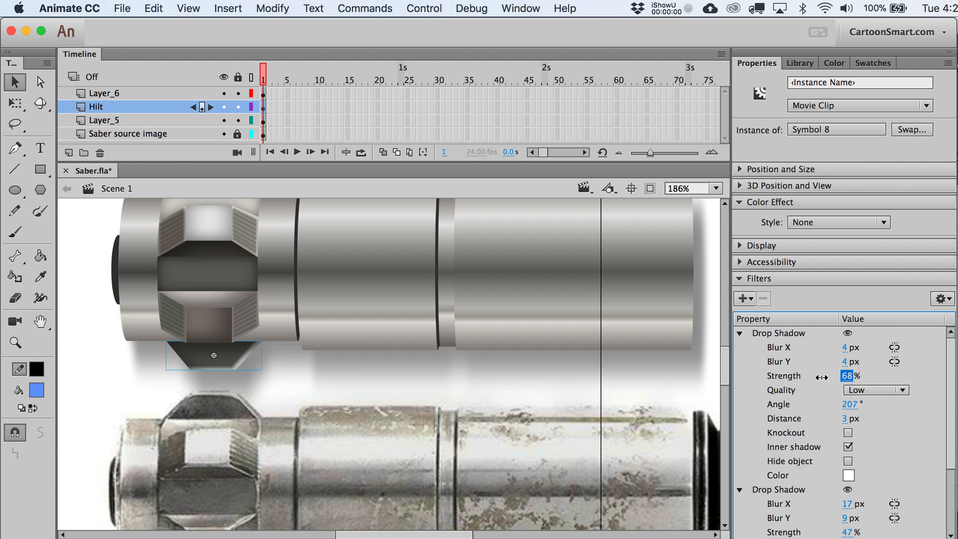
left_click(739, 491)
left_click(743, 335)
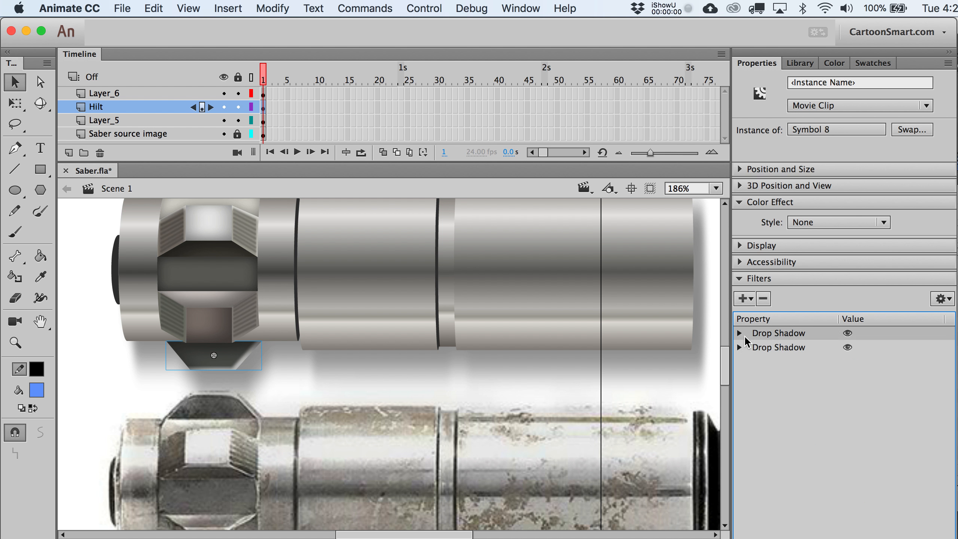
left_click(755, 299)
left_click(799, 316)
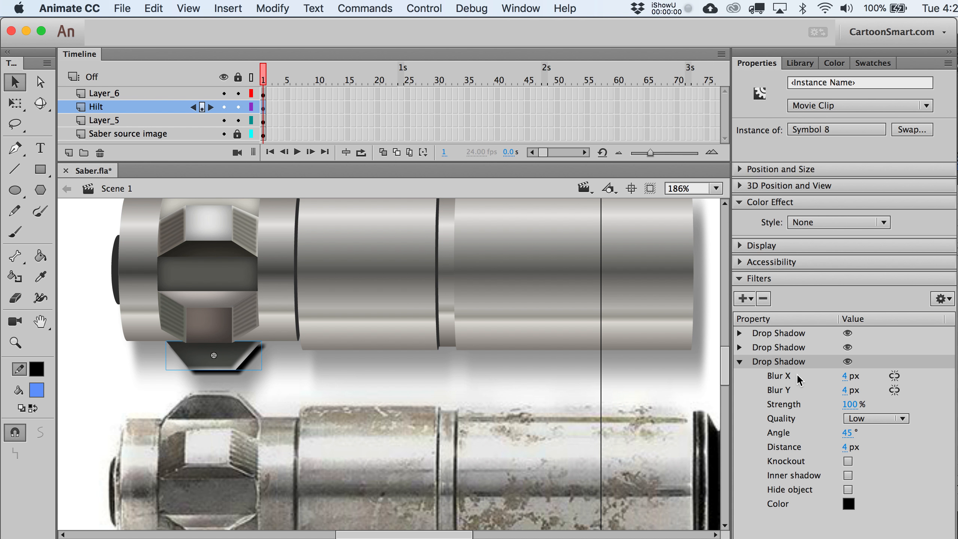
left_click_drag(792, 361, 781, 333)
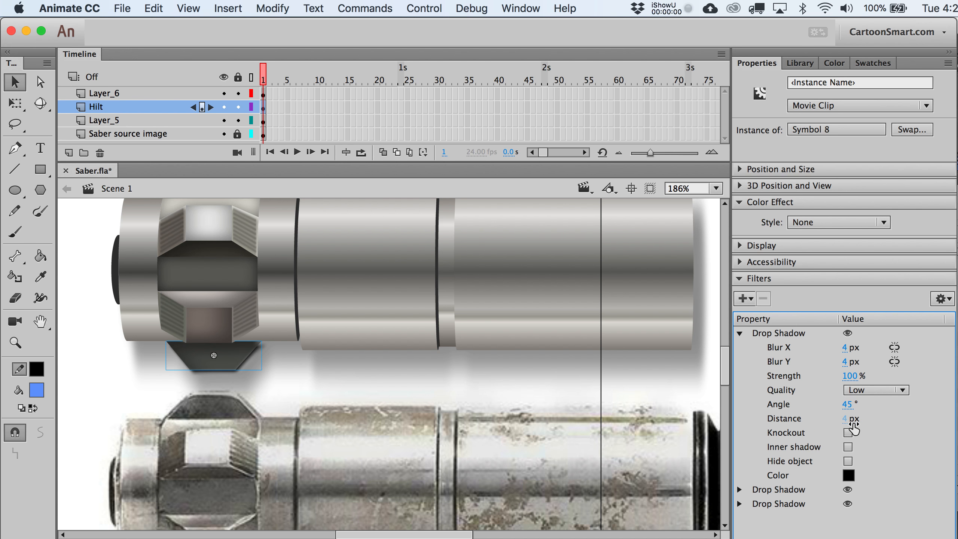
left_click(848, 448)
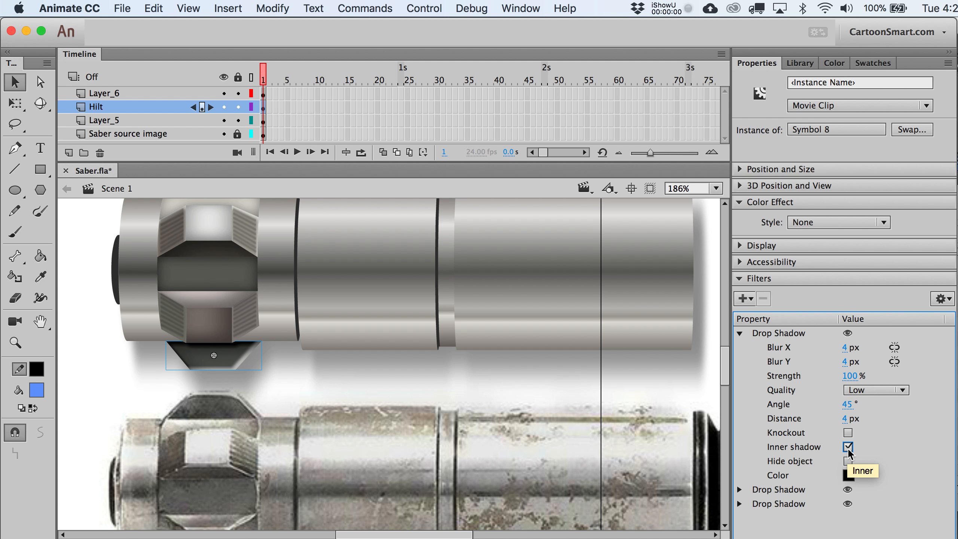
left_click(784, 332)
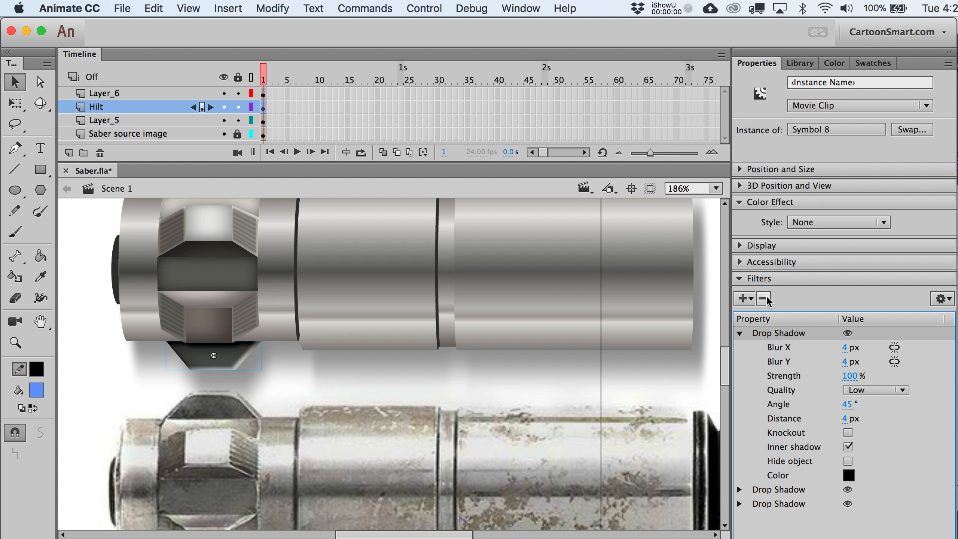
left_click(763, 298)
- Add a black inner glow filter to the dark facet at the knob's bottom edge
left_click(754, 301)
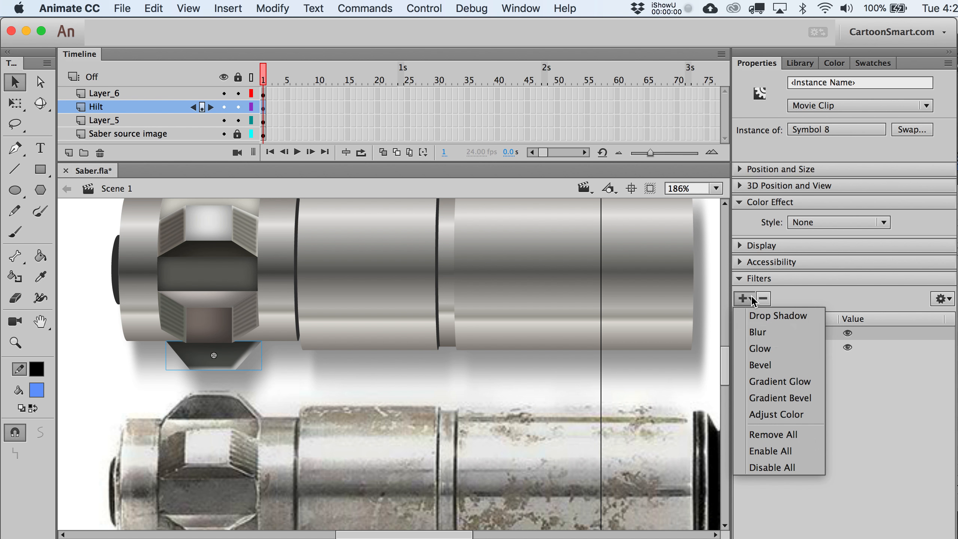
left_click(770, 347)
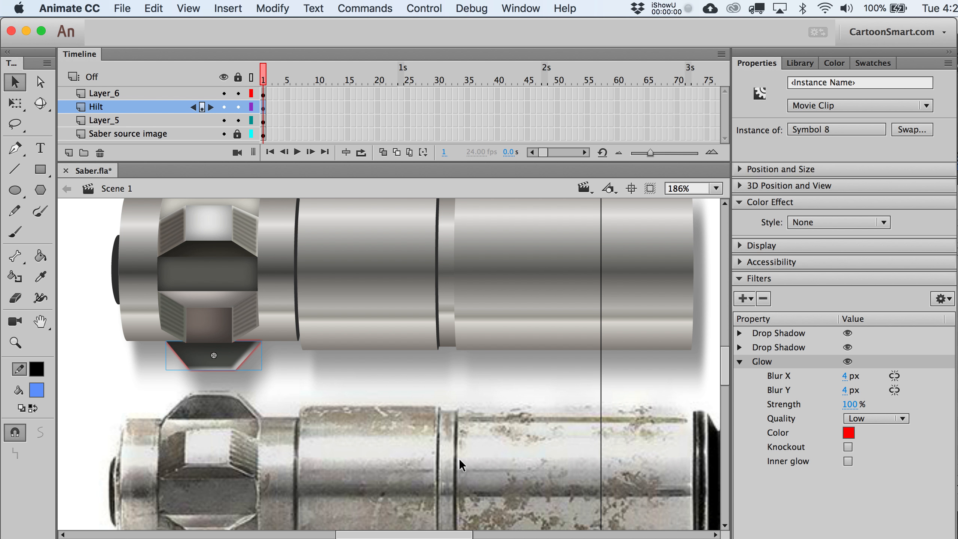
left_click(848, 460)
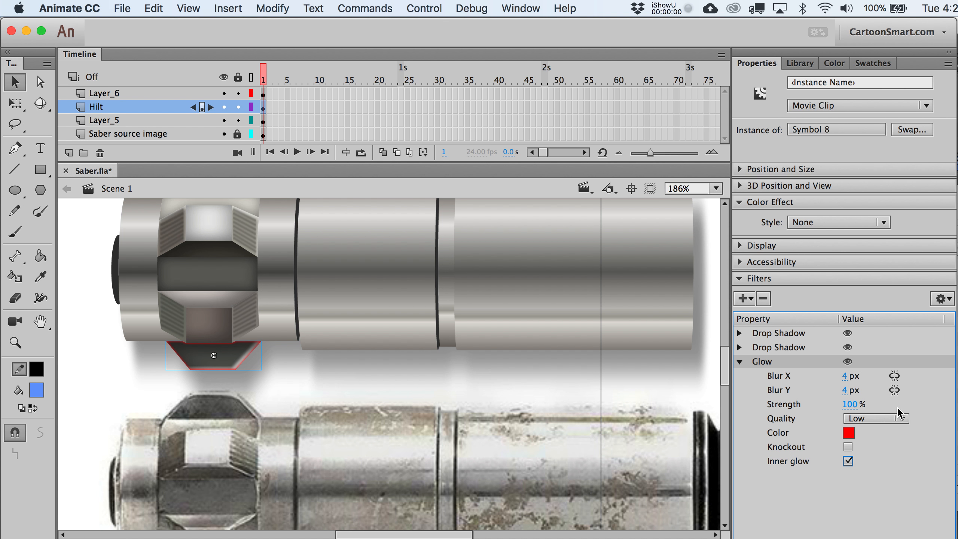
left_click(849, 432)
left_click(631, 481)
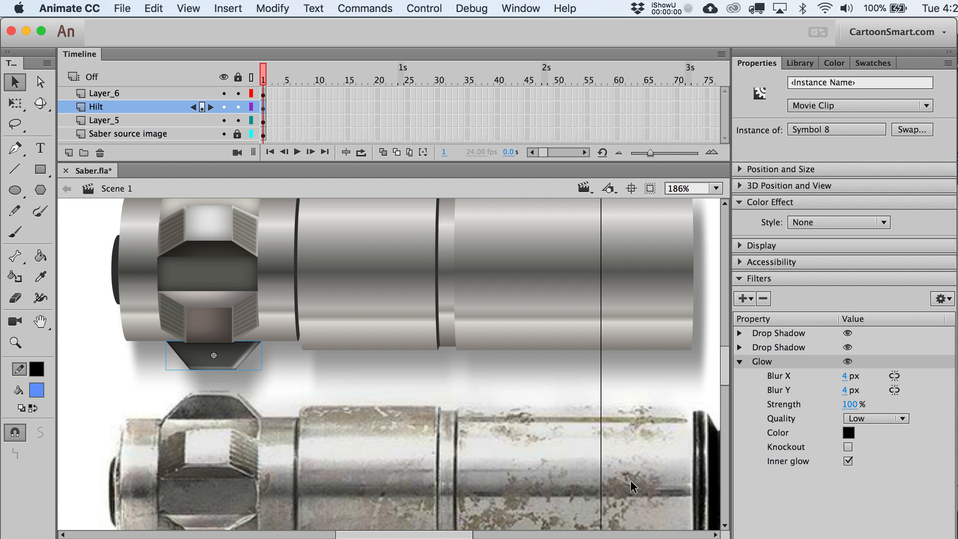
- Examine the bottom facet's edge shading up close and at 100% zoom
left_click(316, 394)
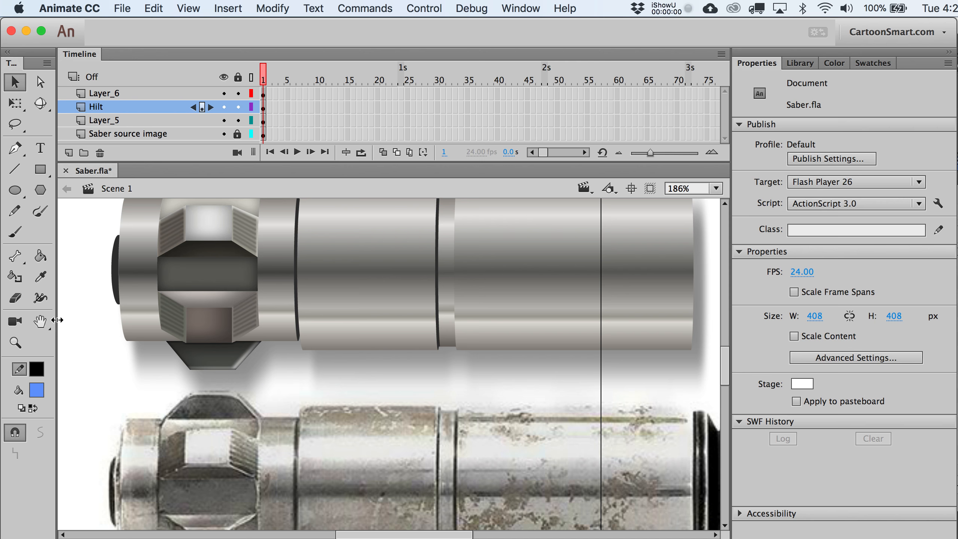
left_click(15, 343)
left_click_drag(226, 335, 306, 381)
key("v")
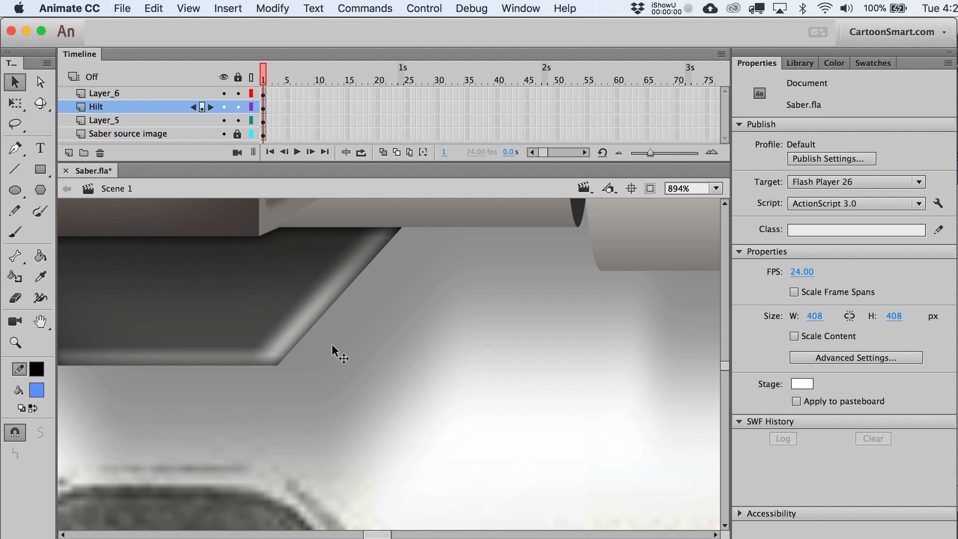
key("super+1")
scroll(390, 371, "right", 3)
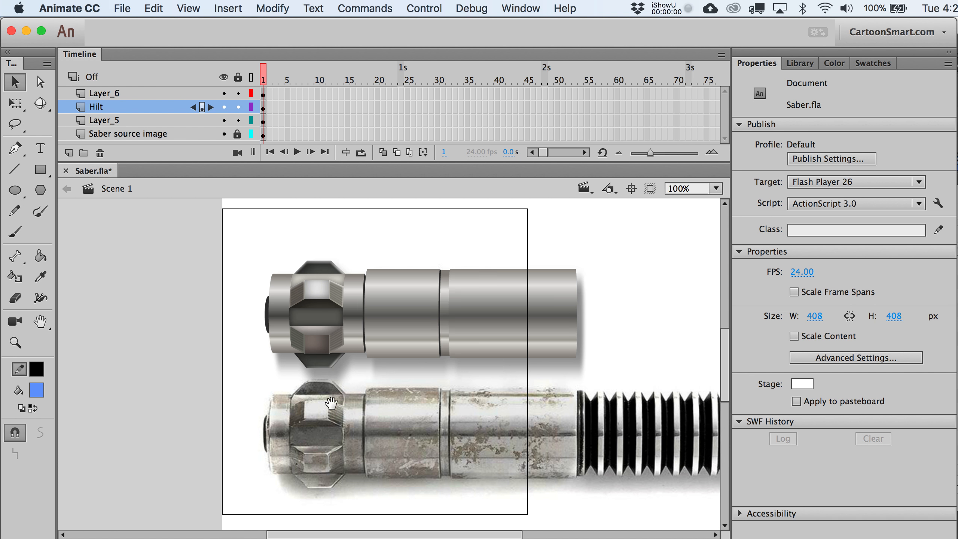
left_click(28, 340)
left_click_drag(203, 250, 452, 395)
key("v")
left_click_drag(377, 451, 333, 374)
- Set the bottom facet's inner glow to Blur X 2 px and Blur Y 2 px
left_click(333, 374)
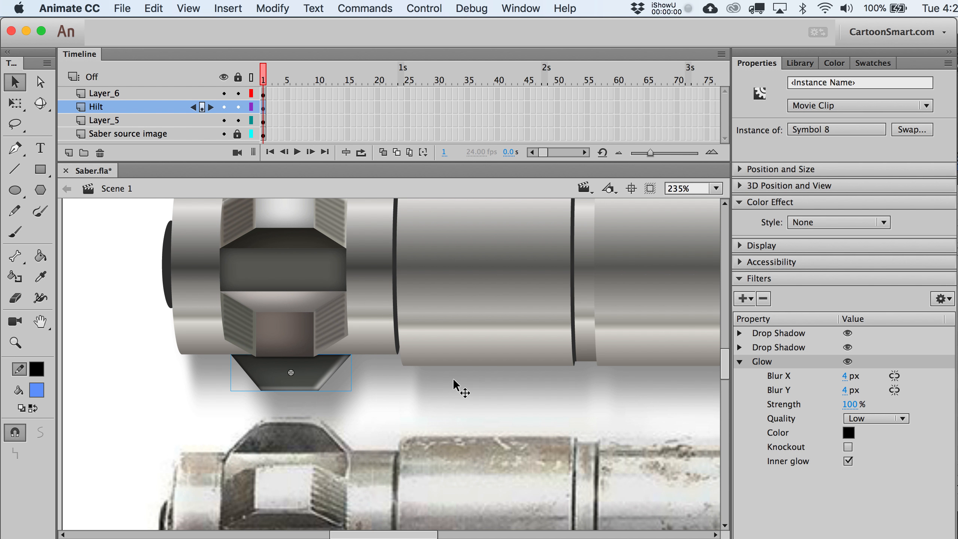
left_click(845, 376)
type("2")
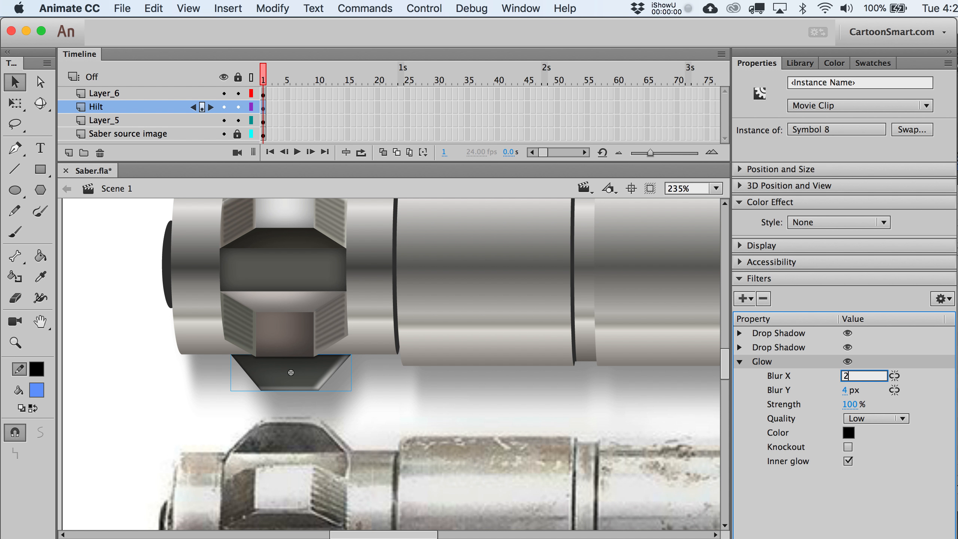
key("Tab")
left_click(778, 385)
left_click(788, 374)
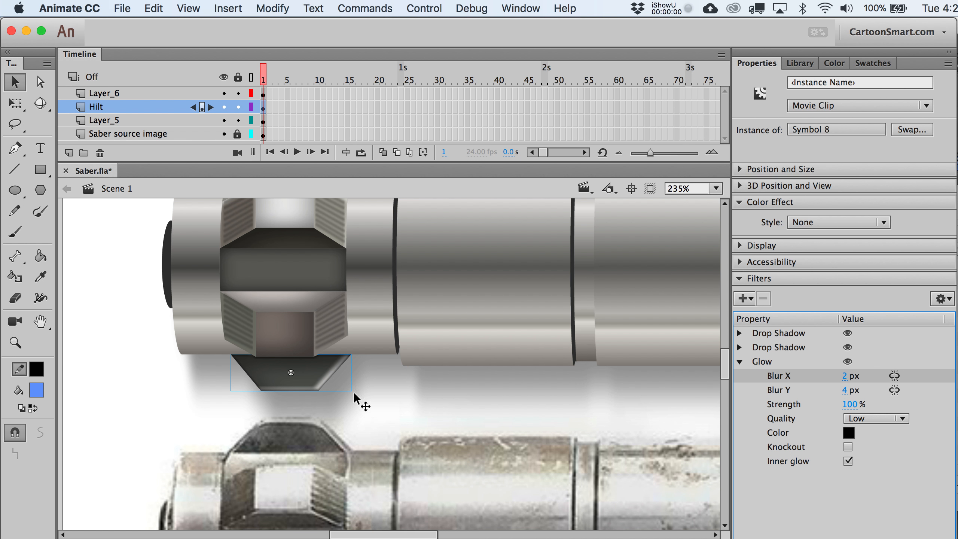
left_click(846, 391)
type("2")
key("Tab")
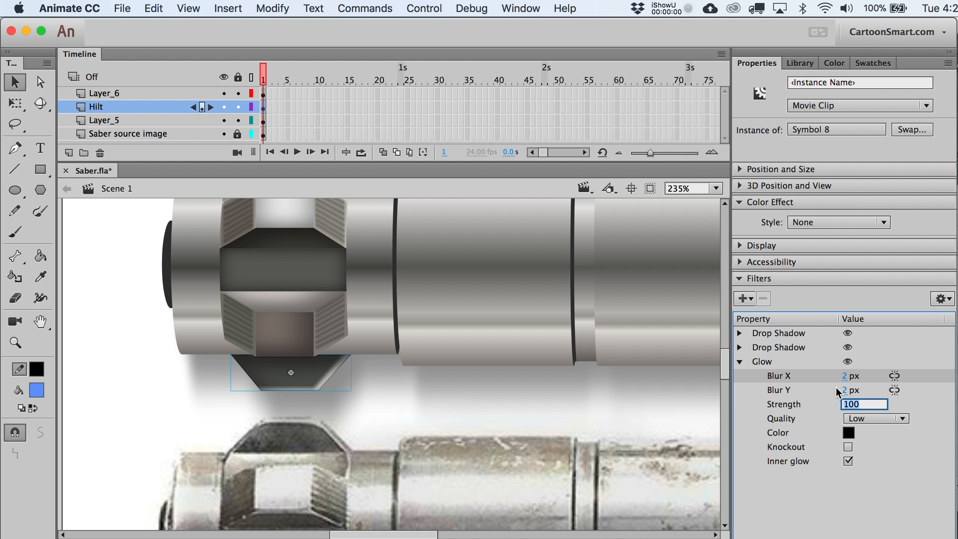
- Compare the shaded knob and the hilt's barrel sections with the reference photo, including its worn patches
left_click(345, 390)
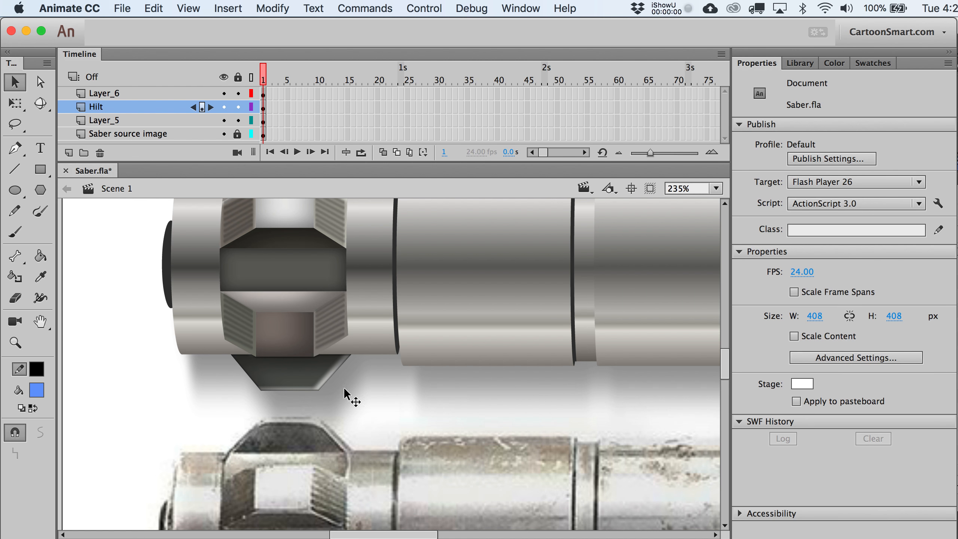
left_click(15, 343)
left_click(280, 404, "alt")
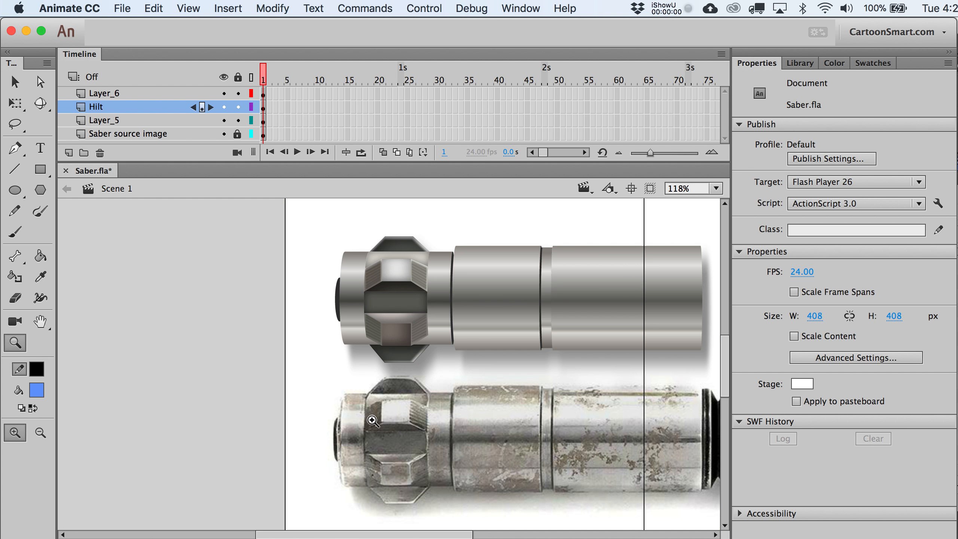
left_click_drag(372, 420, 281, 387)
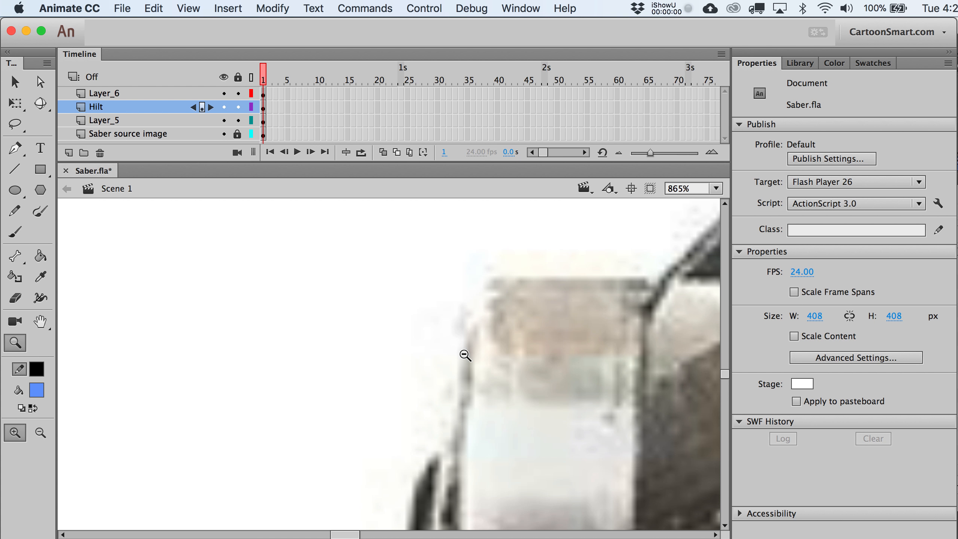
left_click(464, 355, "alt")
left_click(454, 336, "alt")
key("v")
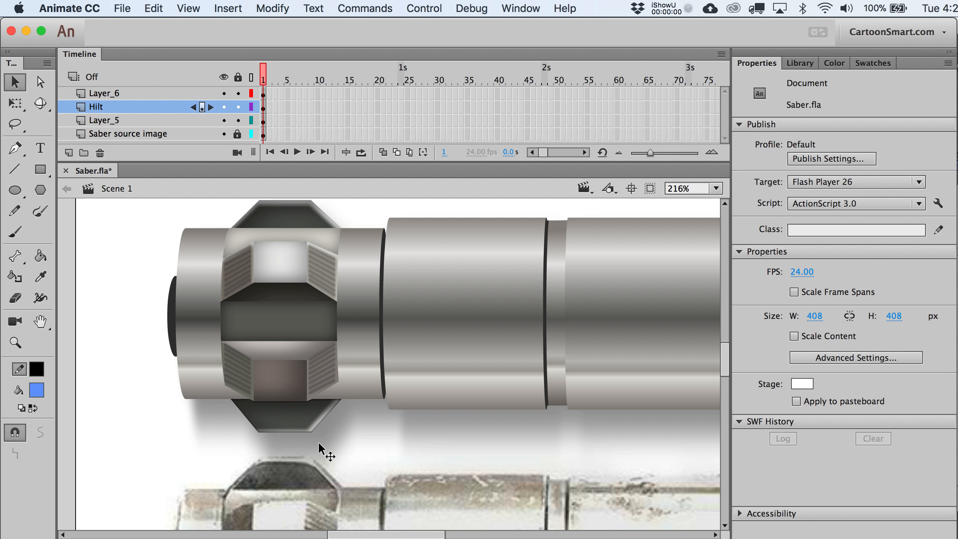
left_click_drag(318, 442, 315, 283)
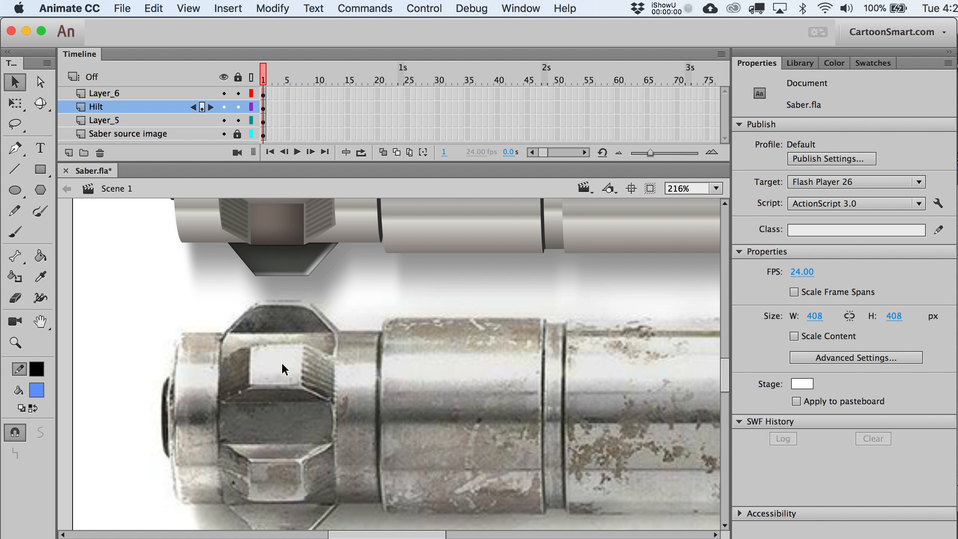
mouse_move(341, 330)
left_mouse_down()
mouse_move(322, 444)
mouse_move(326, 331)
mouse_move(303, 455)
mouse_move(322, 281)
mouse_move(319, 481)
left_mouse_up()
left_click_drag(306, 441, 326, 374)
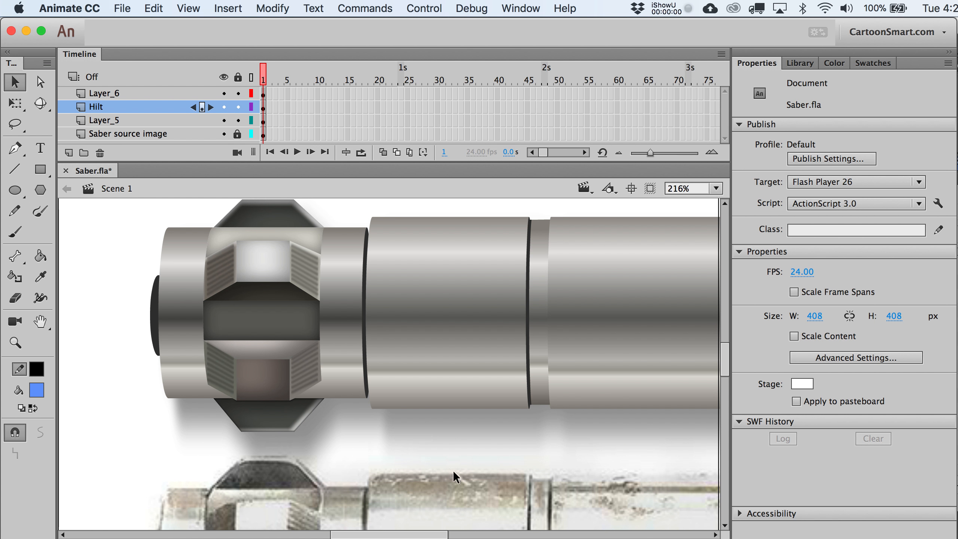
scroll(453, 470, "down", 10)
scroll(440, 479, "right", 6)
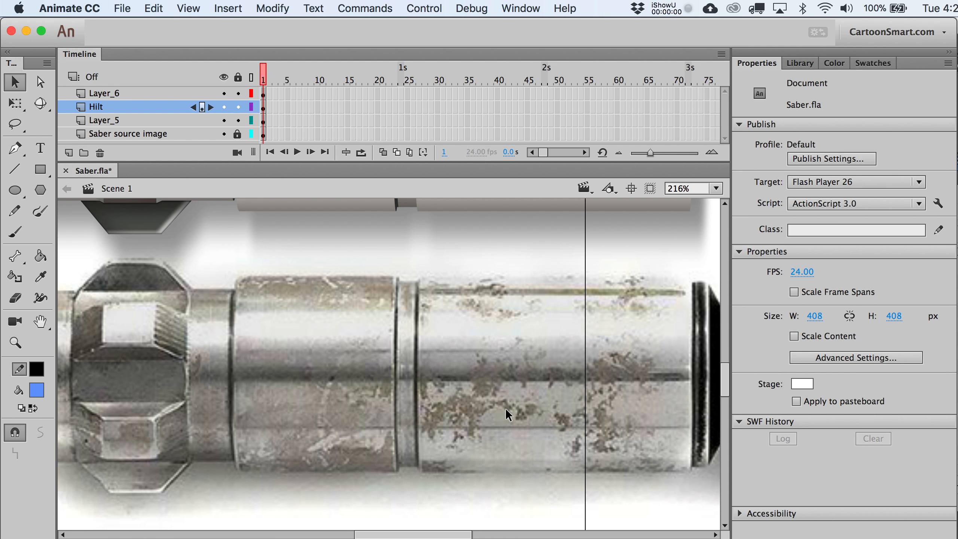
- Insert a new layer directly above the Hilt layer
left_click(69, 153)
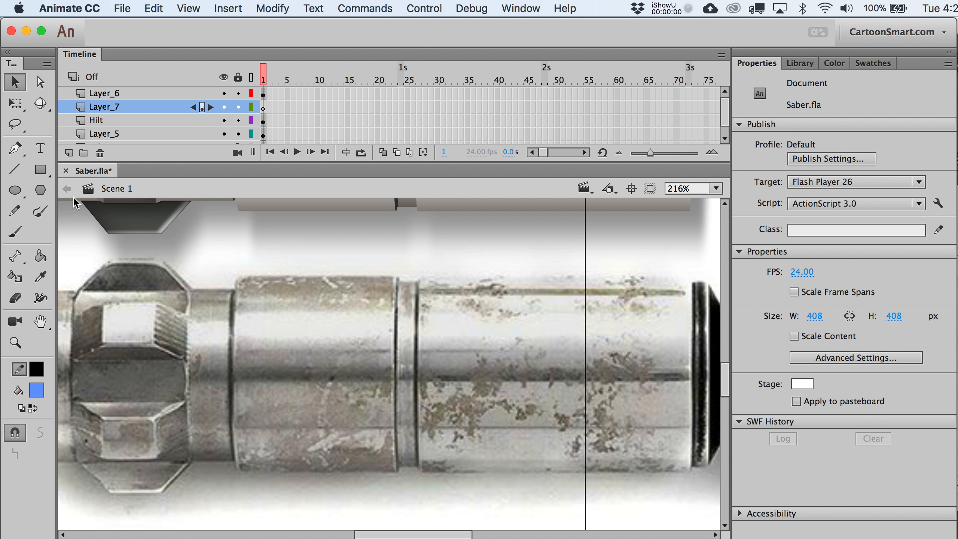
left_click(15, 343)
left_click(400, 335, "alt")
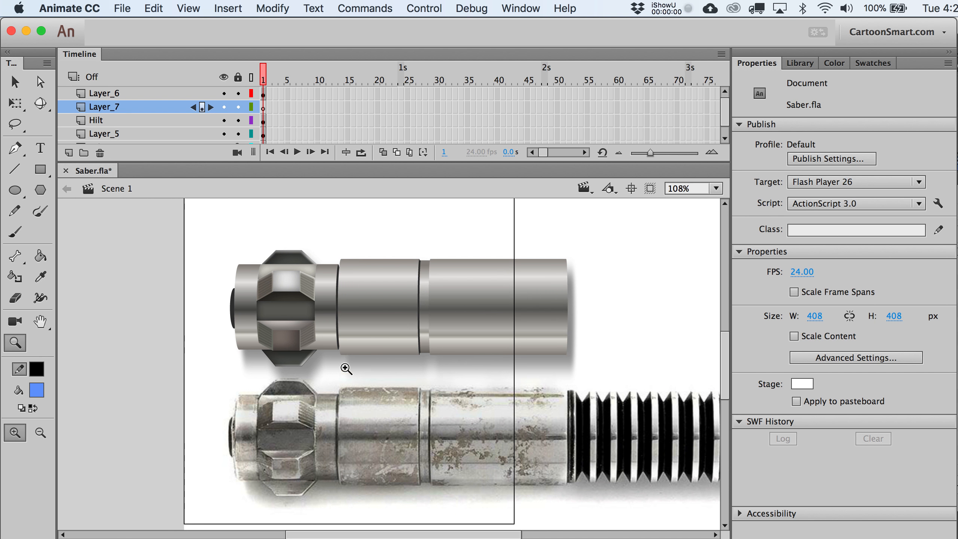
- Move the contents of Layer_6's first frame into the Hilt layer, pasted in place
key("v")
left_click(264, 94)
left_click(277, 172)
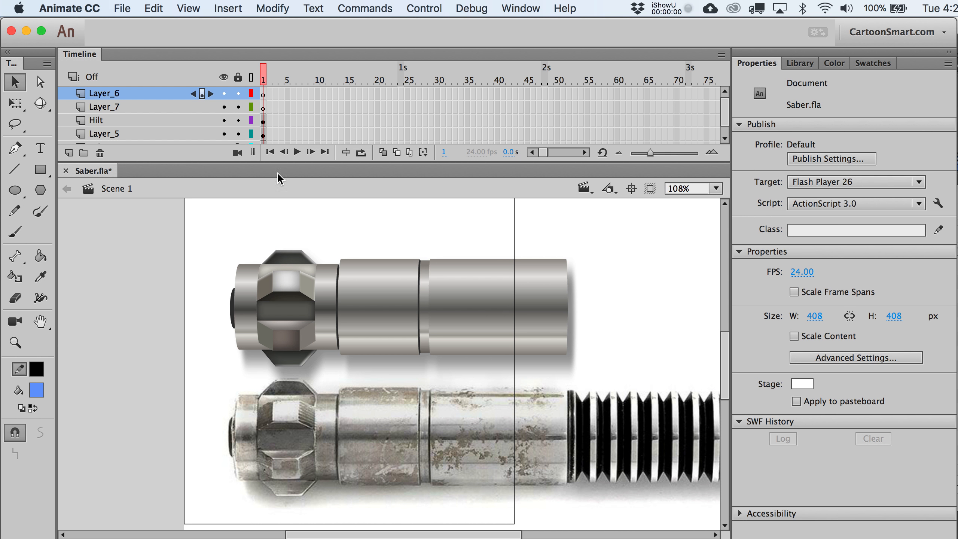
left_click(264, 119)
key("super+shift+v")
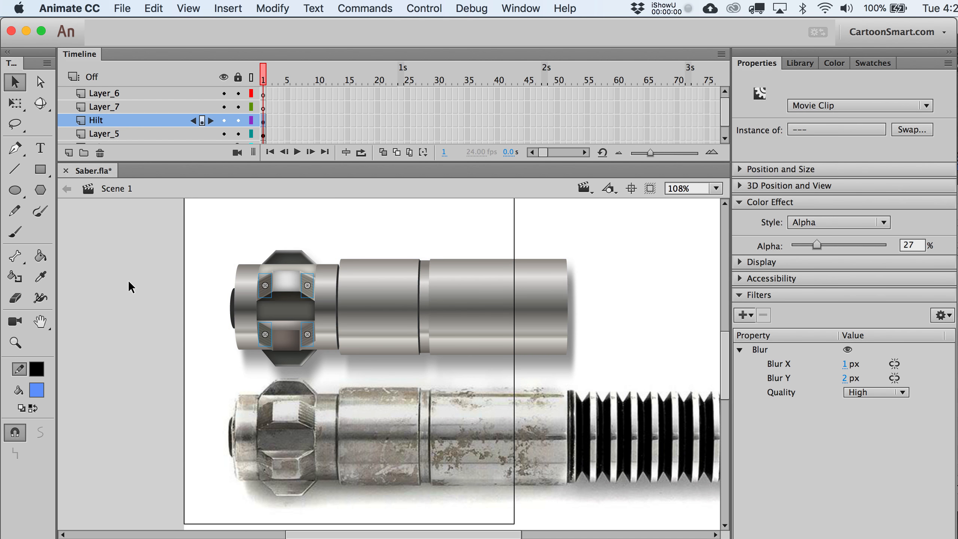
left_click(128, 280)
- Prepare the Brush tool with a red fill on the first frame of Layer_7 for painting over the reference photo
left_click(15, 343)
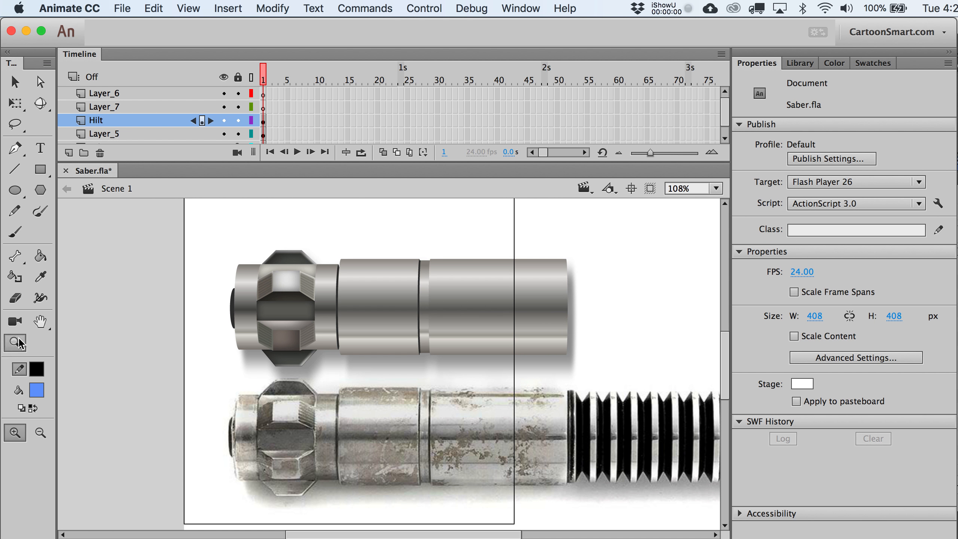
left_click_drag(237, 355, 467, 506)
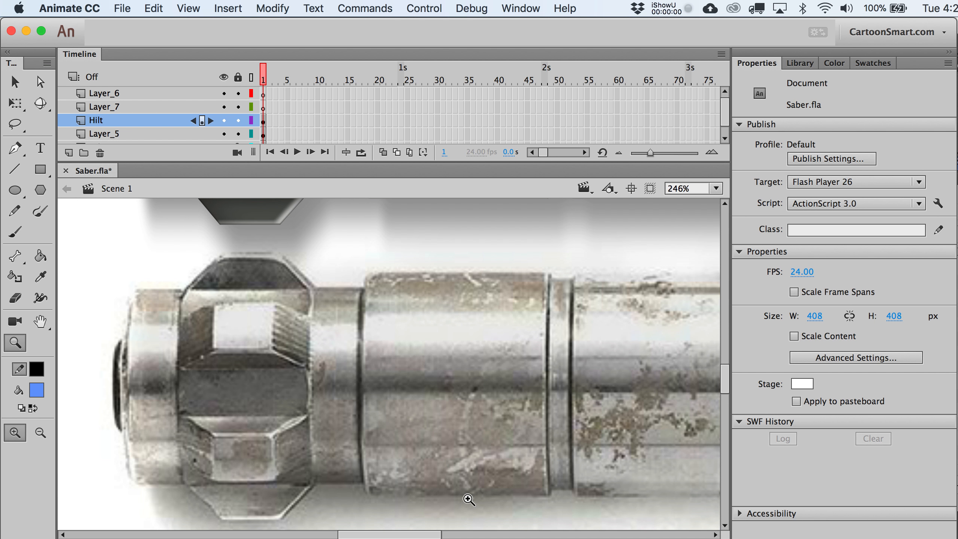
left_click(262, 108)
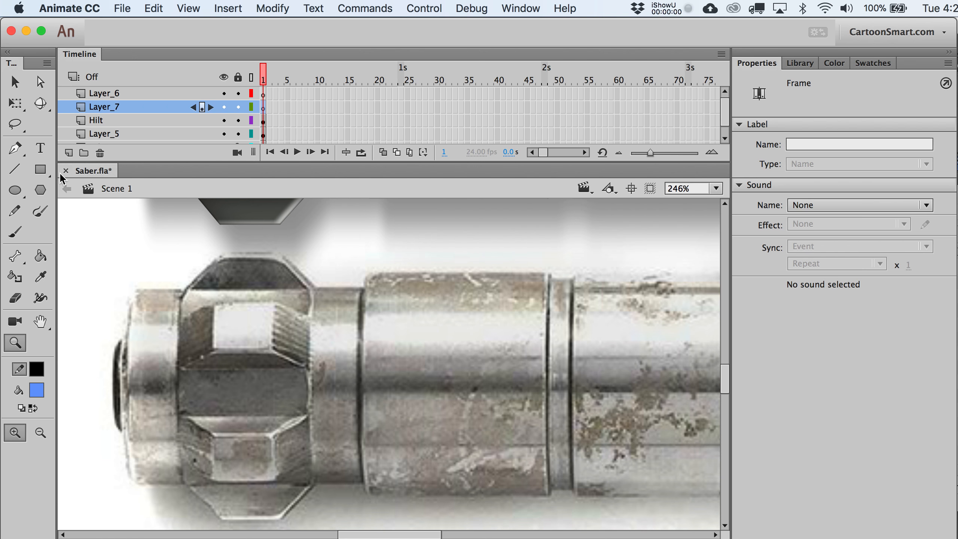
left_click(17, 241)
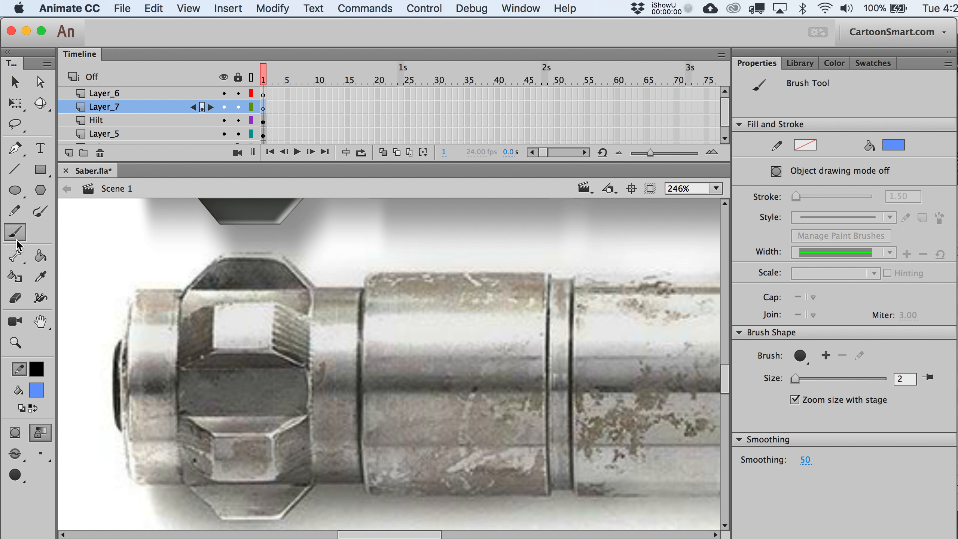
left_click(41, 391)
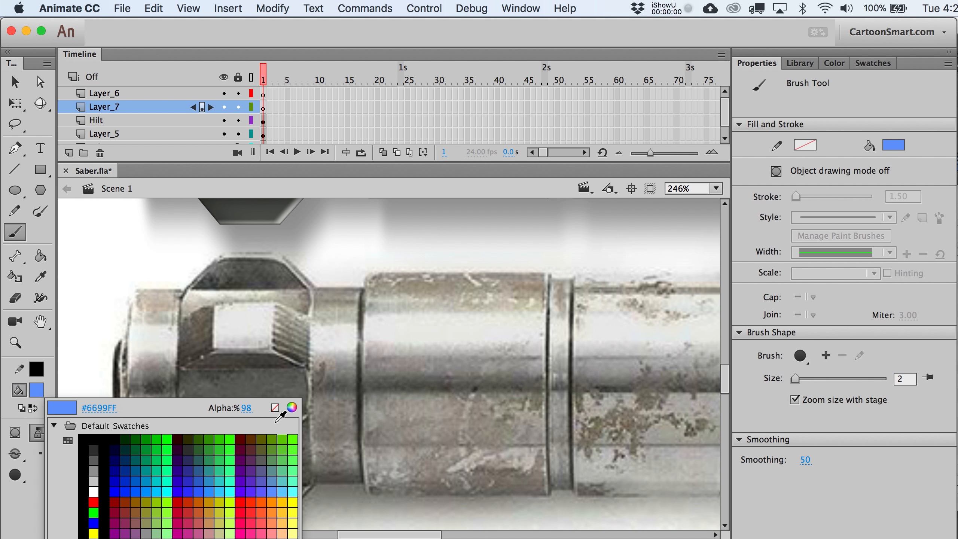
left_click(242, 501)
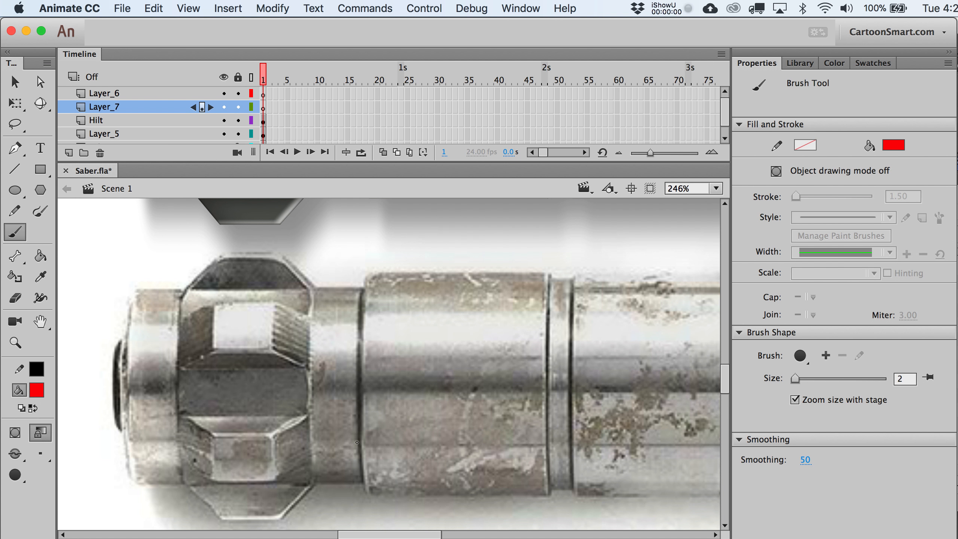
- Try a short red brush stroke on the photo's weathered middle section, and undo it
left_click_drag(389, 435, 417, 445)
key("super+z")
left_click(15, 343)
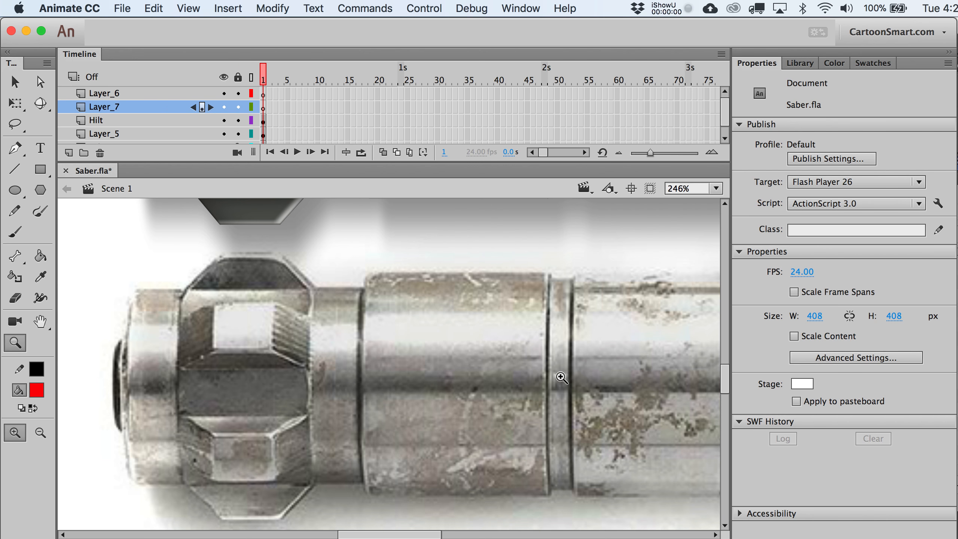
- Trace the weathered patch beside the groove on the reference photo with red brush strokes of size 2 on Layer_7
scroll(550, 371, "right", 8)
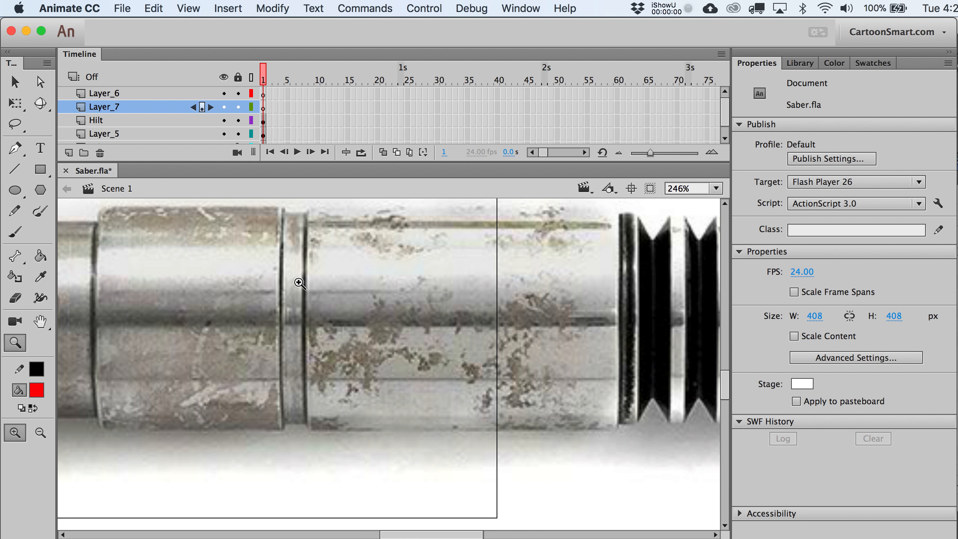
left_click_drag(298, 281, 456, 420)
left_click(15, 237)
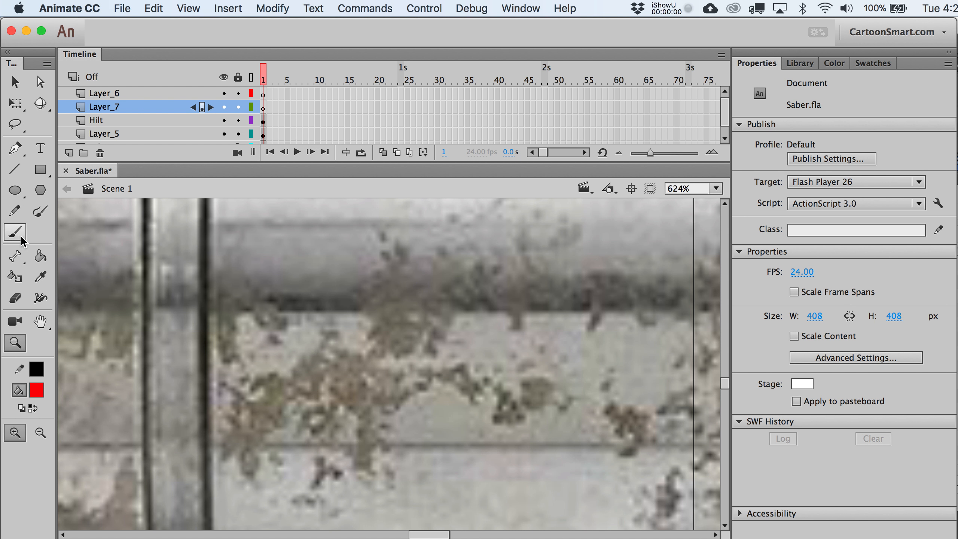
left_click(266, 108)
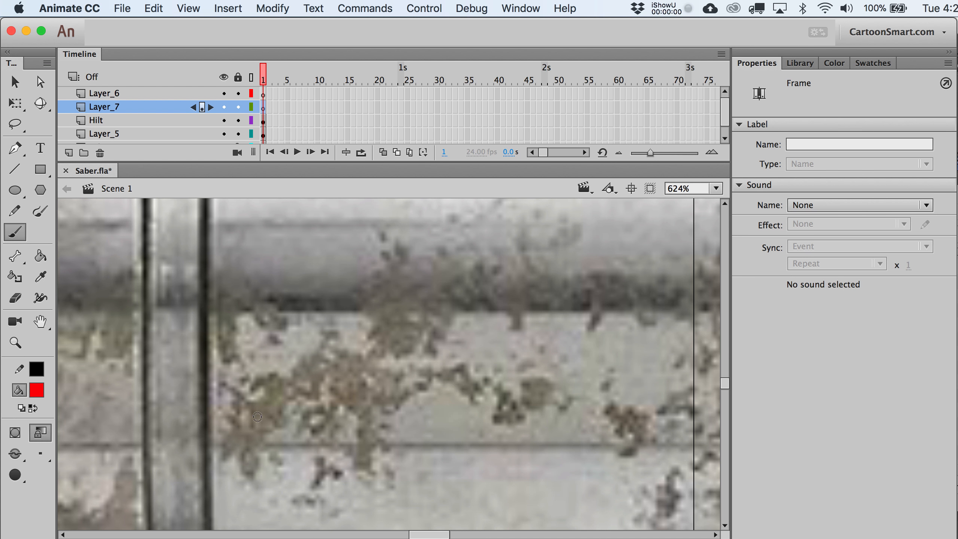
left_click(40, 454)
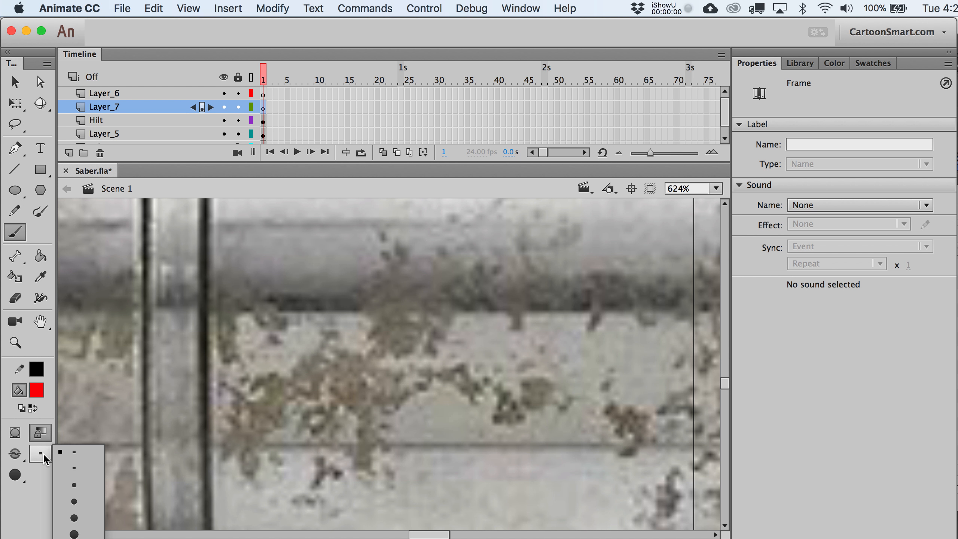
left_click(44, 456)
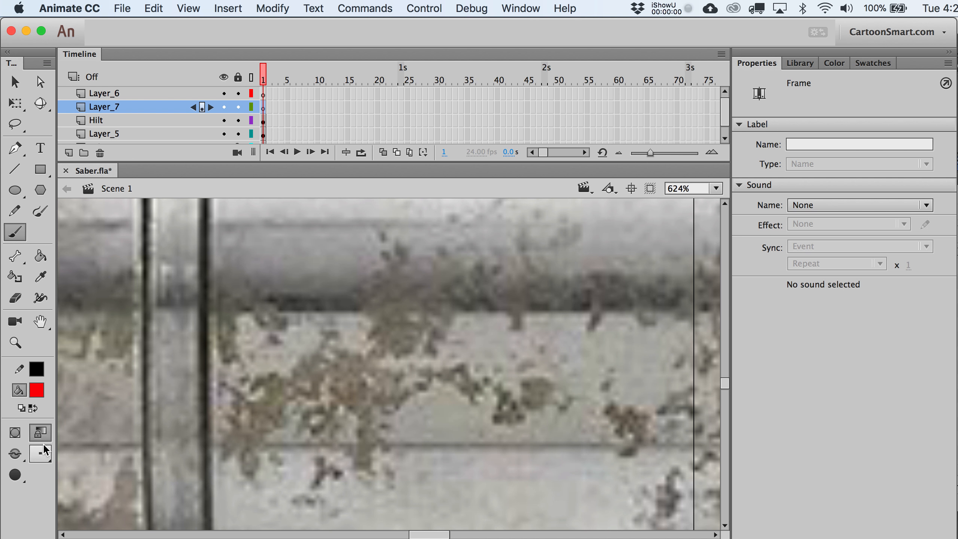
left_click(17, 475)
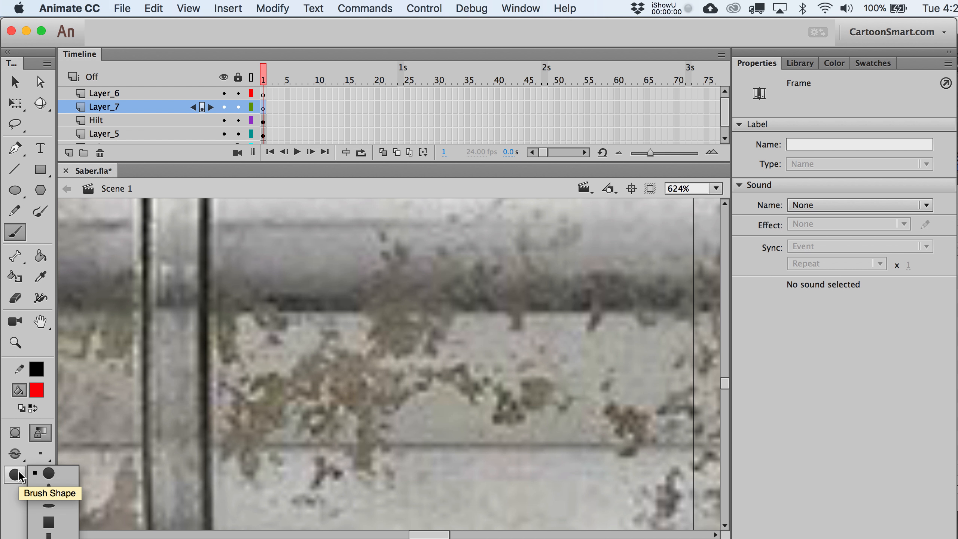
left_click(19, 477)
mouse_move(260, 381)
left_mouse_down()
mouse_move(279, 426)
mouse_move(278, 384)
left_mouse_up()
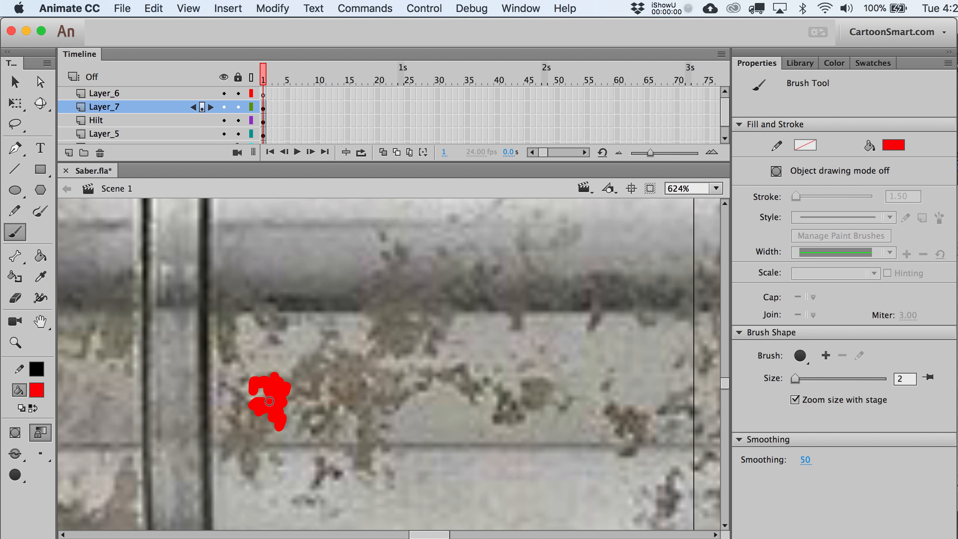
mouse_move(261, 414)
left_mouse_down()
mouse_move(225, 454)
mouse_move(245, 450)
mouse_move(249, 474)
mouse_move(256, 448)
mouse_move(280, 461)
mouse_move(251, 449)
mouse_move(255, 436)
mouse_move(289, 396)
mouse_move(319, 397)
mouse_move(317, 380)
mouse_move(315, 390)
mouse_move(302, 368)
mouse_move(241, 383)
mouse_move(236, 417)
left_mouse_up()
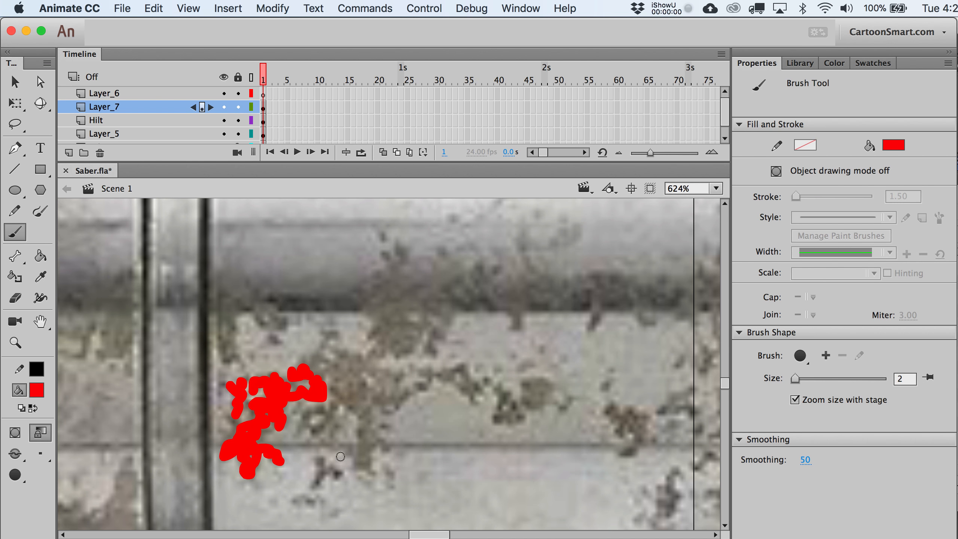
mouse_move(321, 458)
left_mouse_down()
mouse_move(318, 481)
mouse_move(348, 473)
left_mouse_up()
mouse_move(325, 418)
left_mouse_down()
mouse_move(308, 409)
mouse_move(332, 415)
mouse_move(342, 382)
mouse_move(355, 399)
mouse_move(358, 454)
mouse_move(333, 444)
mouse_move(370, 424)
mouse_move(364, 402)
mouse_move(347, 375)
mouse_move(306, 362)
mouse_move(327, 351)
mouse_move(328, 337)
mouse_move(332, 362)
mouse_move(347, 373)
mouse_move(348, 360)
mouse_move(316, 377)
left_mouse_up()
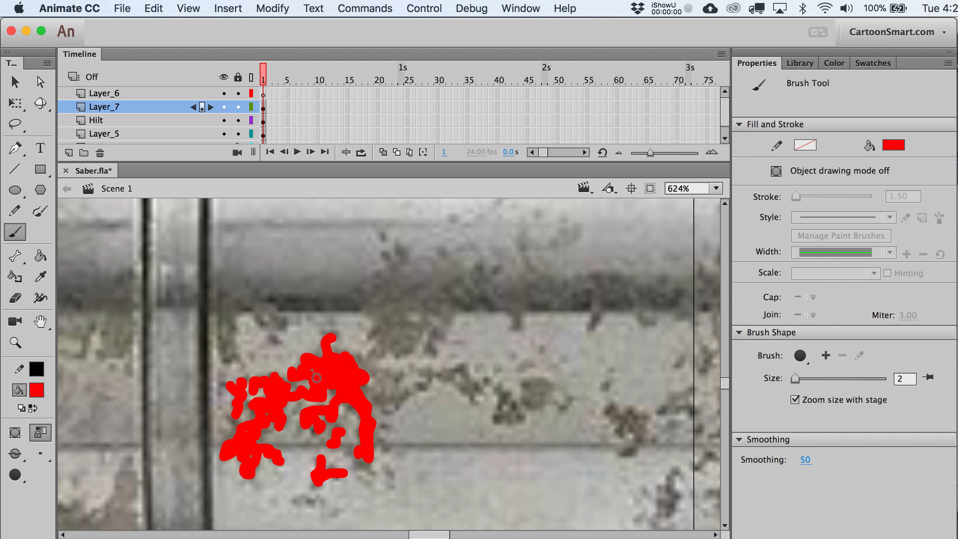
- Convert the painted red patch into a movie clip symbol with centre registration
left_click(16, 343)
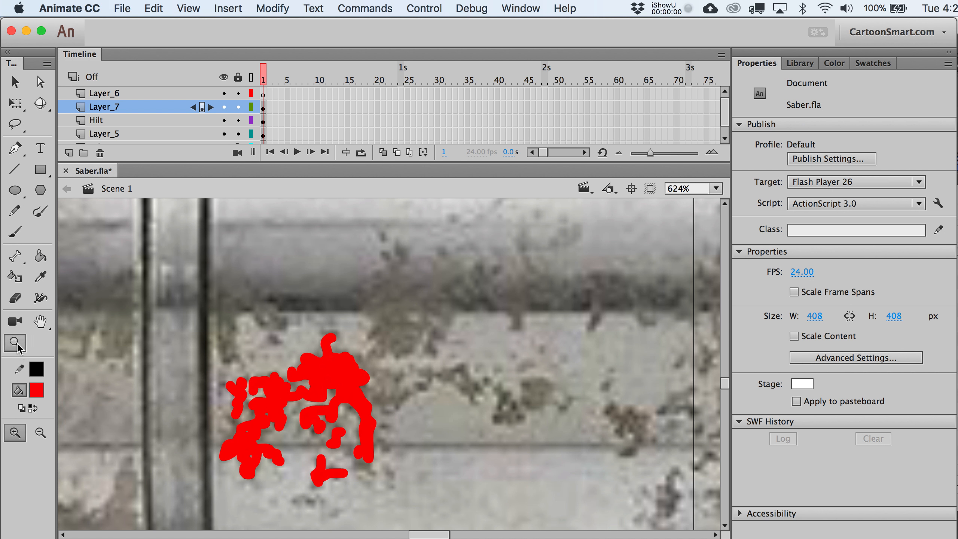
left_click(354, 401, "alt")
left_click(371, 386, "alt")
left_click_drag(432, 390, 448, 406)
key("v")
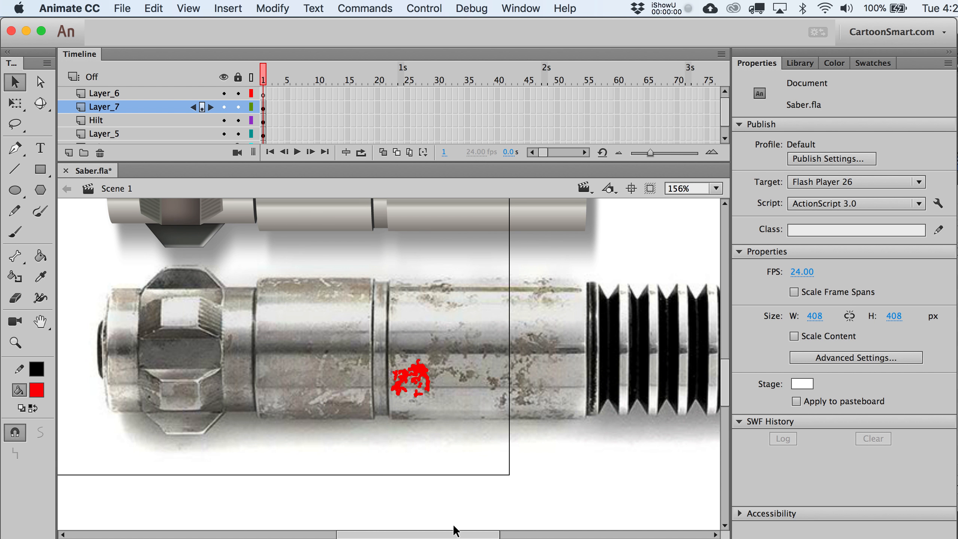
left_click_drag(459, 509, 377, 351)
key("F8")
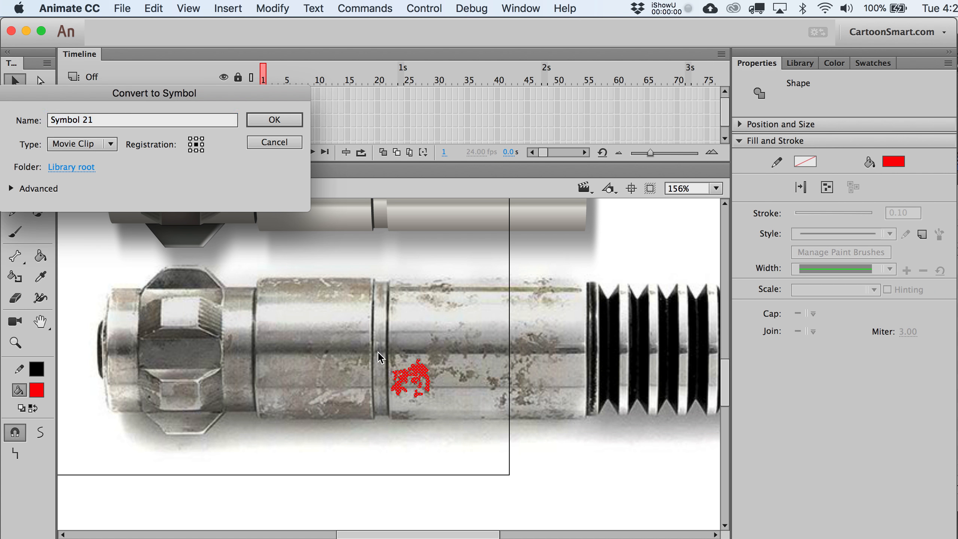
key("Return")
- Move the patch symbol onto the lower part of the illustrated hilt's middle section and recolour its shape black
left_click_drag(421, 400, 372, 360)
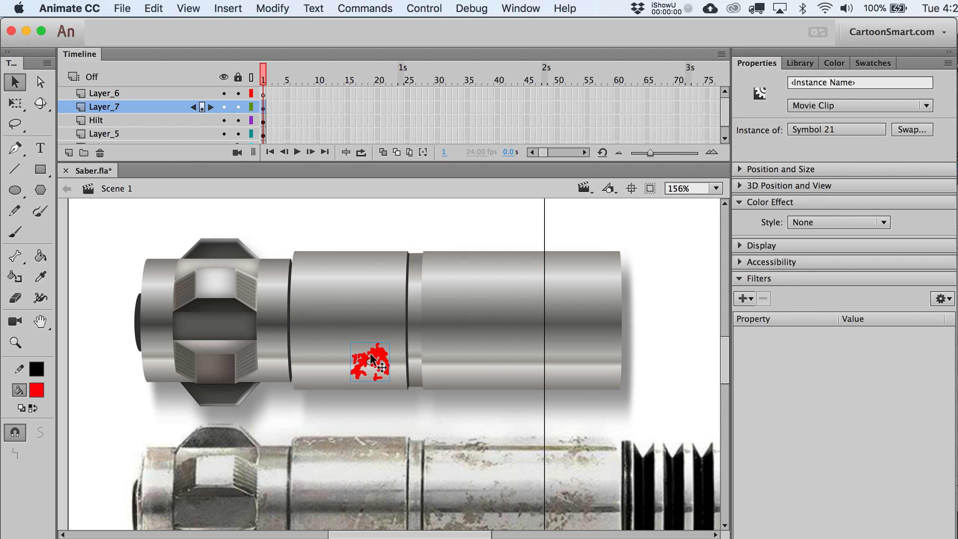
double_click(373, 360)
left_click(36, 390)
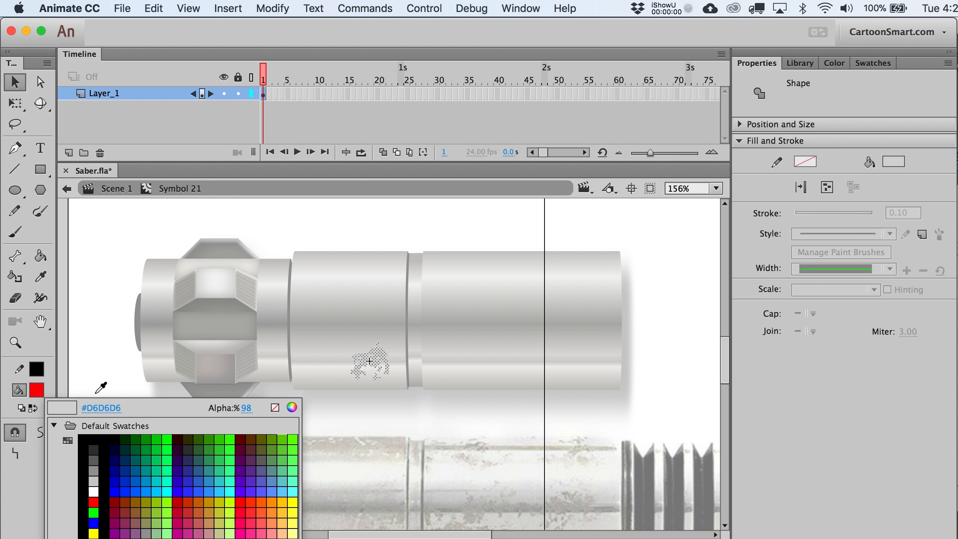
left_click(95, 438)
left_click(106, 306)
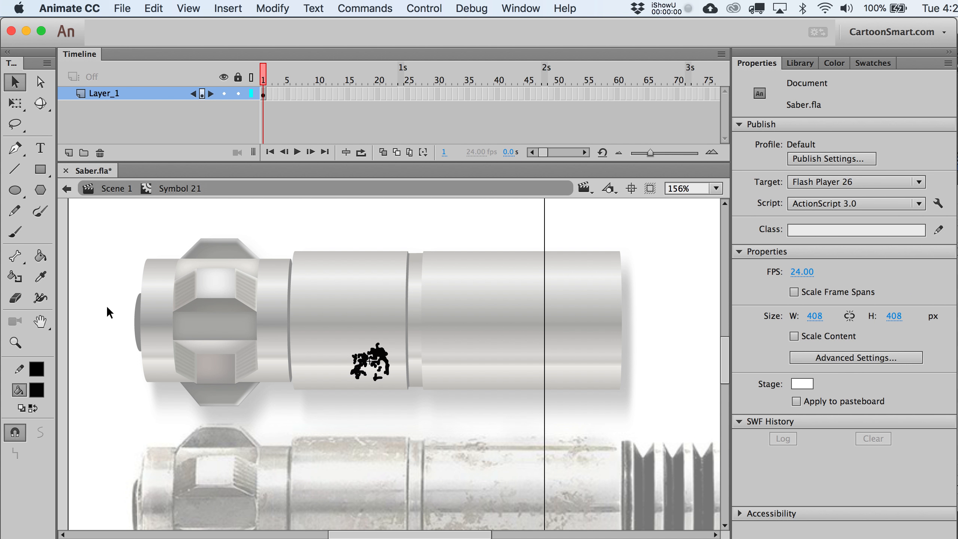
double_click(106, 306)
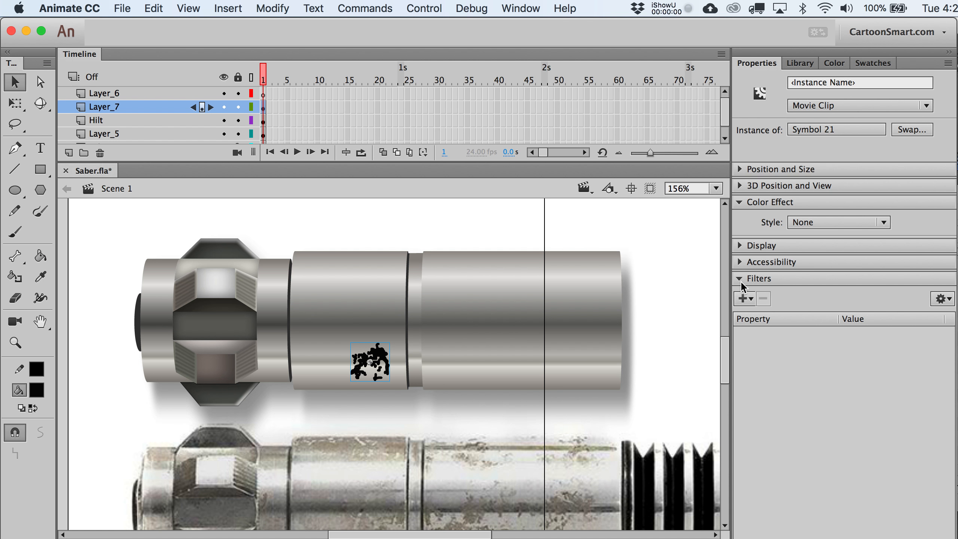
- Apply an Advanced color effect with 16% alpha to the black patch on the hilt
left_click(742, 249)
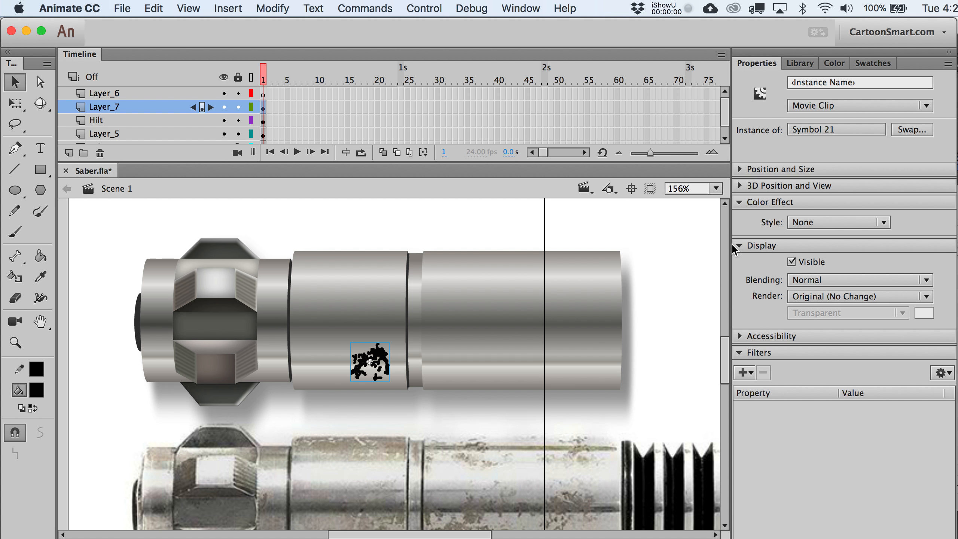
left_click(811, 222)
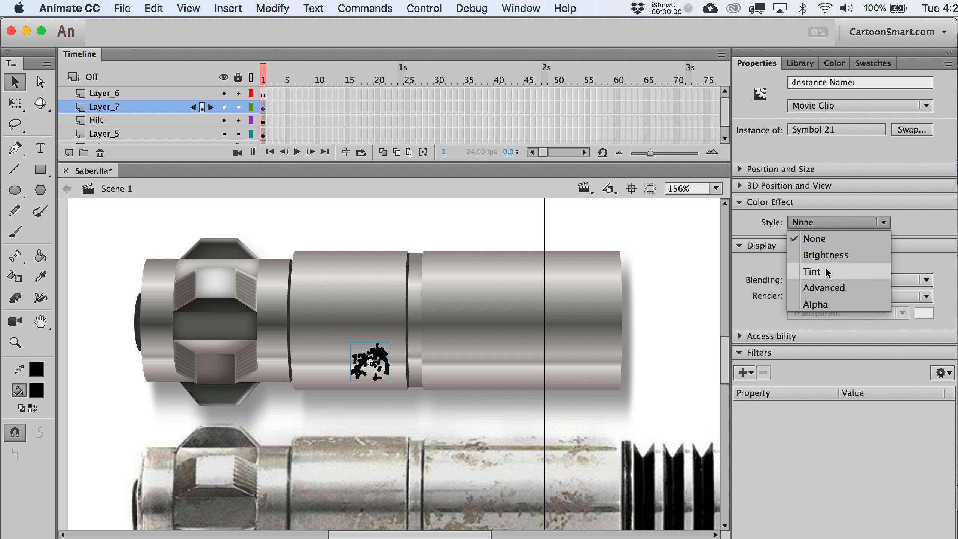
left_click(826, 289)
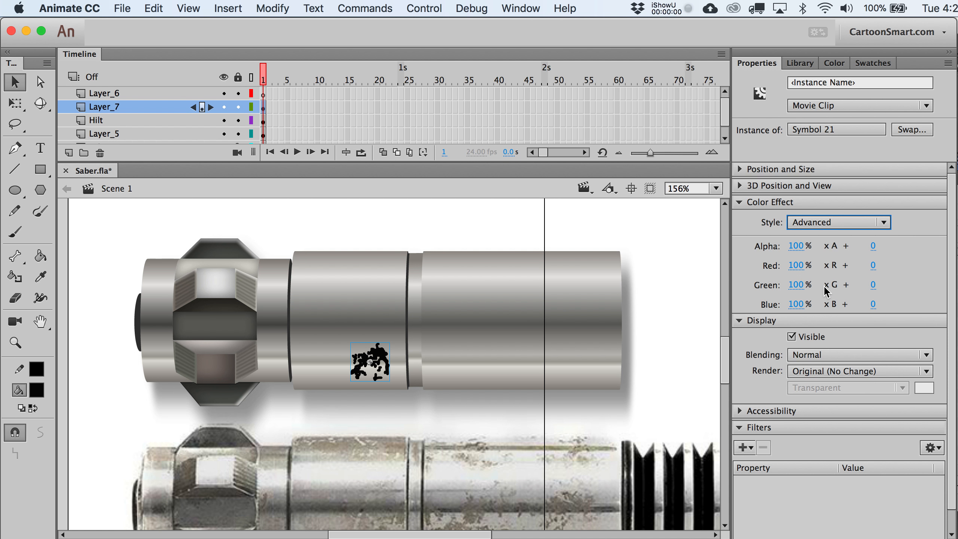
left_click_drag(796, 246, 743, 252)
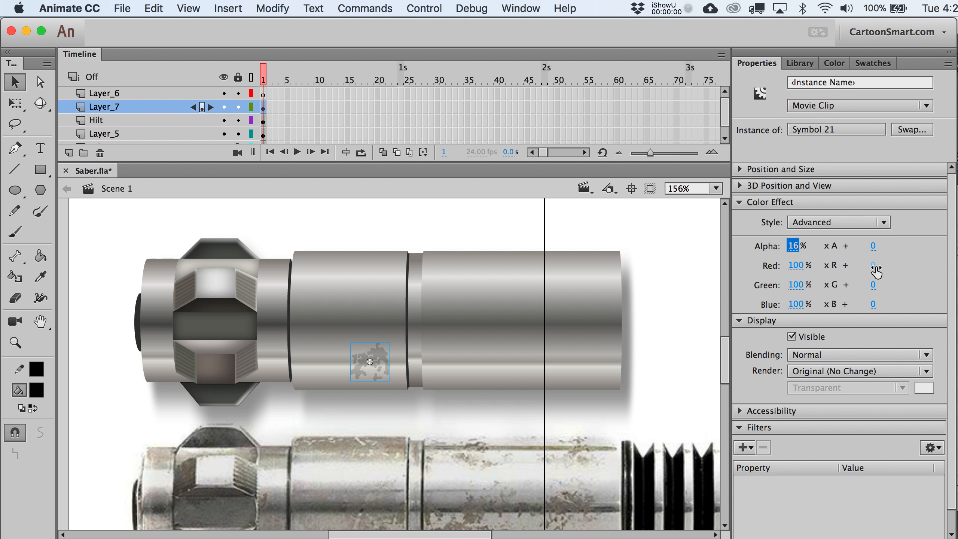
- Try an alpha offset of -16 on the patch, and reset it to 0
mouse_move(873, 245)
left_mouse_down()
mouse_move(917, 246)
mouse_move(864, 246)
left_mouse_up()
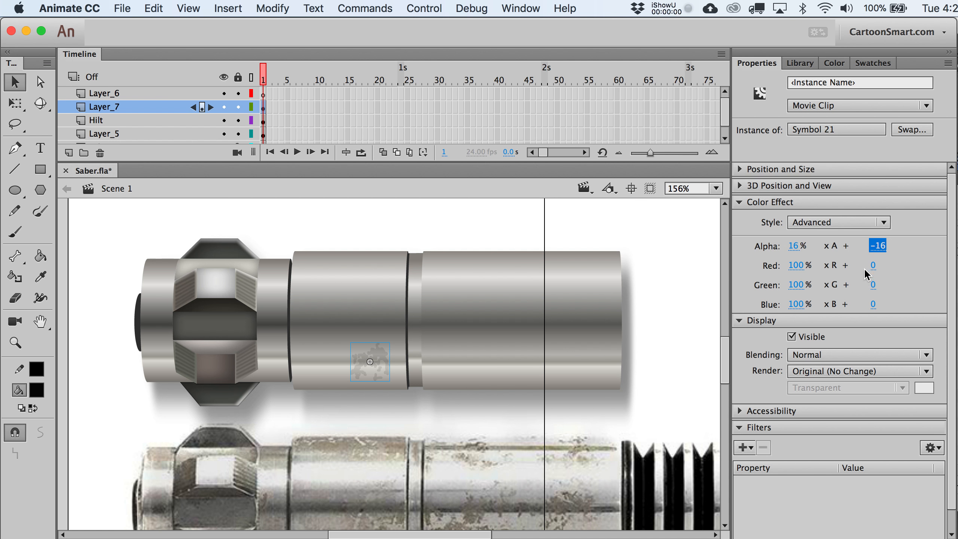
left_click(877, 246)
type("0")
key("Return")
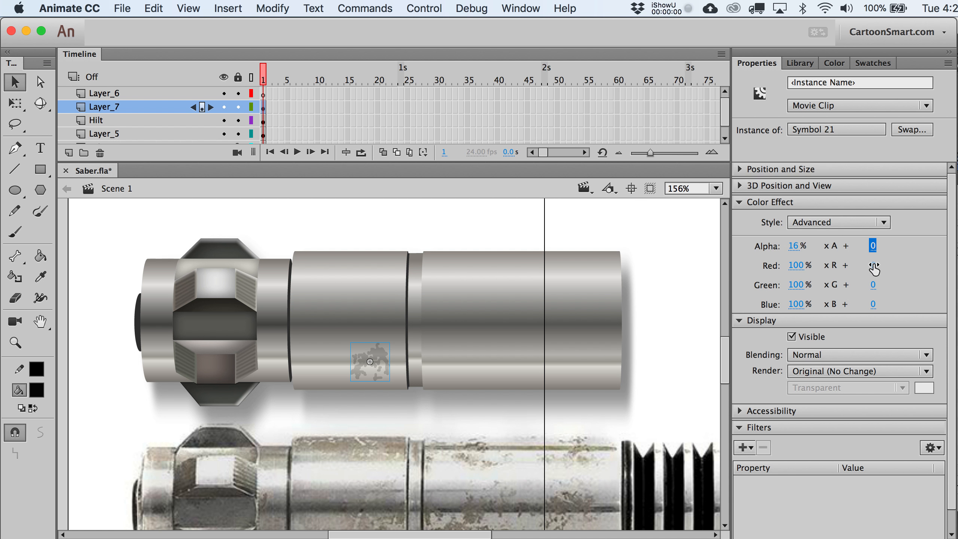
- Warm the patch's color by setting its red offset to 23
left_click_drag(873, 266, 921, 264)
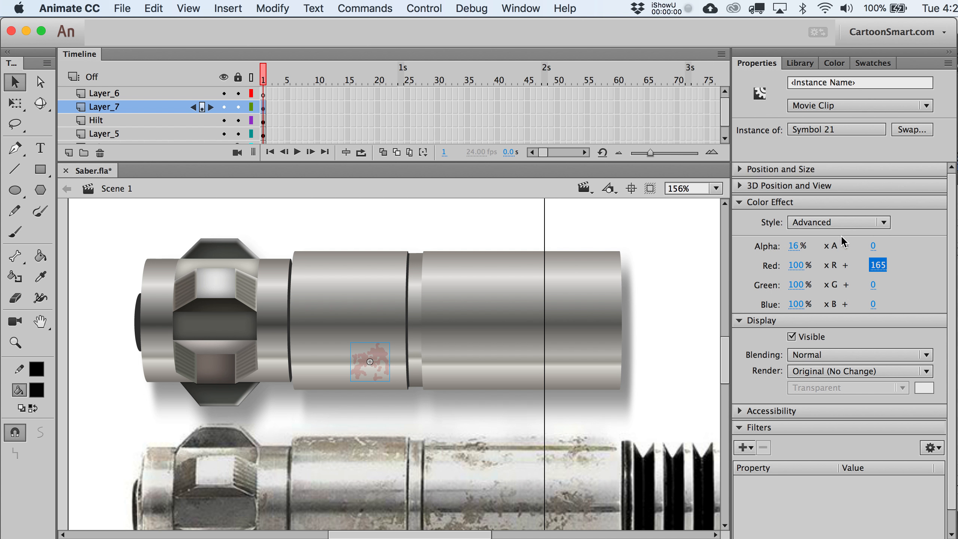
left_click_drag(877, 264, 784, 279)
left_click(667, 339)
- Add a High quality Blur filter to the patch on the hilt
left_click(383, 351)
scroll(452, 340, "down", 3)
left_click(745, 447)
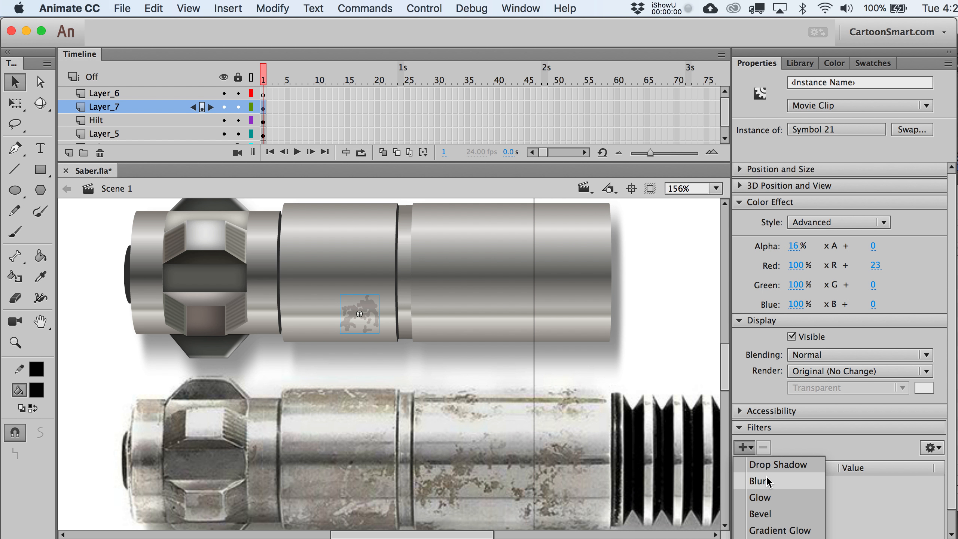
left_click(767, 481)
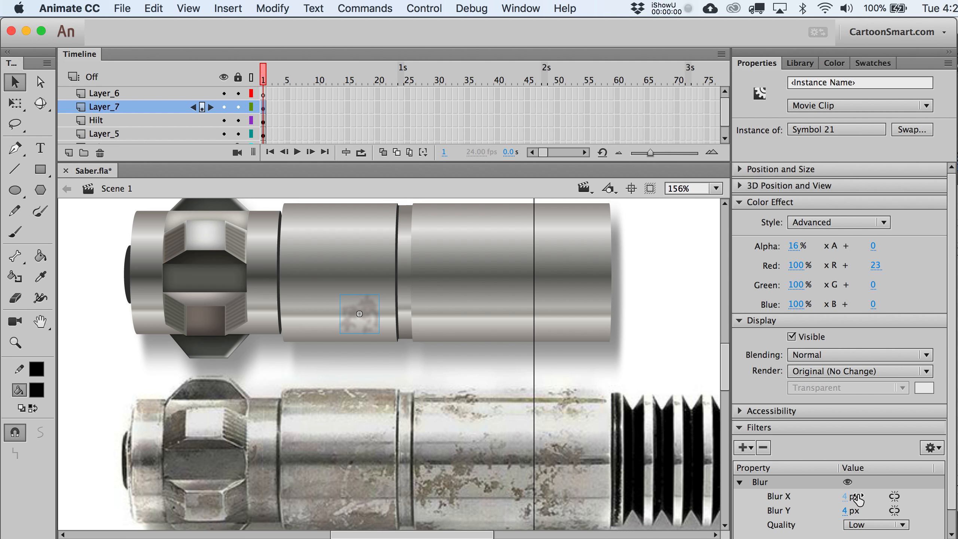
left_click(865, 525)
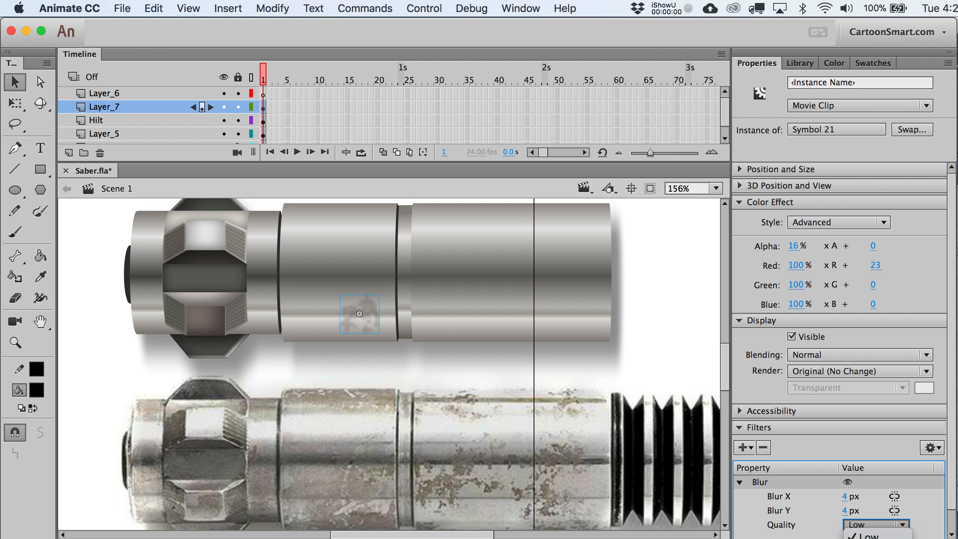
left_click(865, 538)
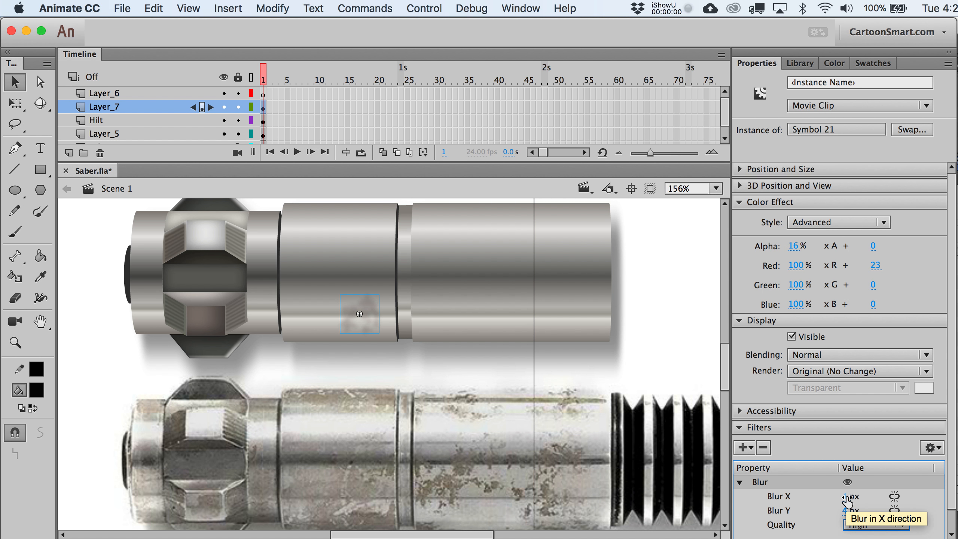
- Set the patch's Blur X and Blur Y to 2 px
left_click(846, 498)
type("1")
key("Tab")
type("2")
key("Tab")
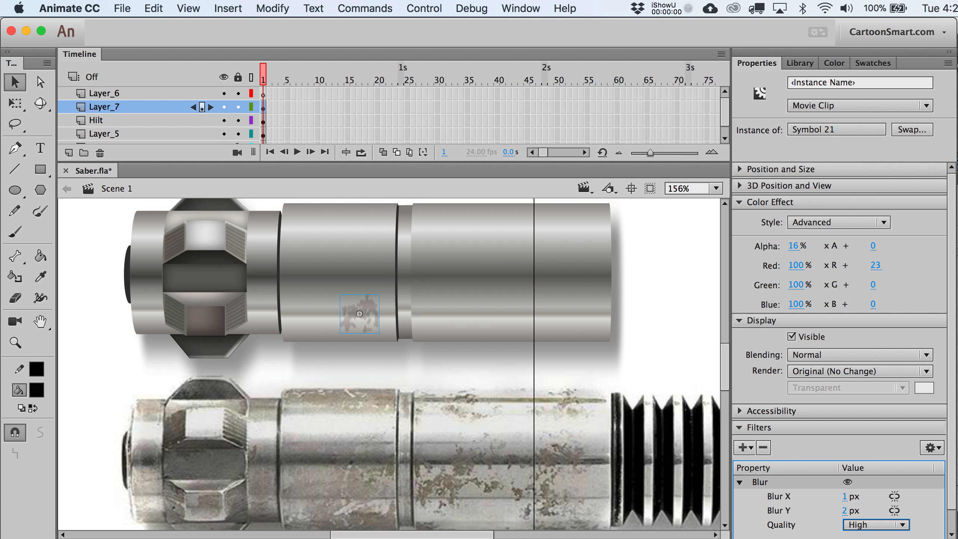
left_click(846, 496)
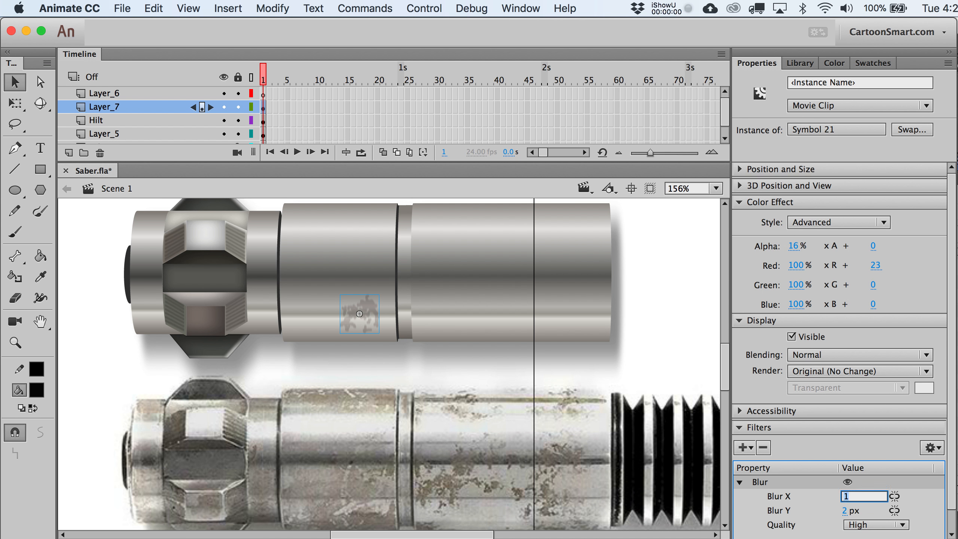
type("2")
key("Tab")
left_click(677, 345)
left_click_drag(562, 354, 571, 381)
- Duplicate the blurred patch and enlarge the copy beside the original, toward the knob side of the middle section
left_click(383, 340)
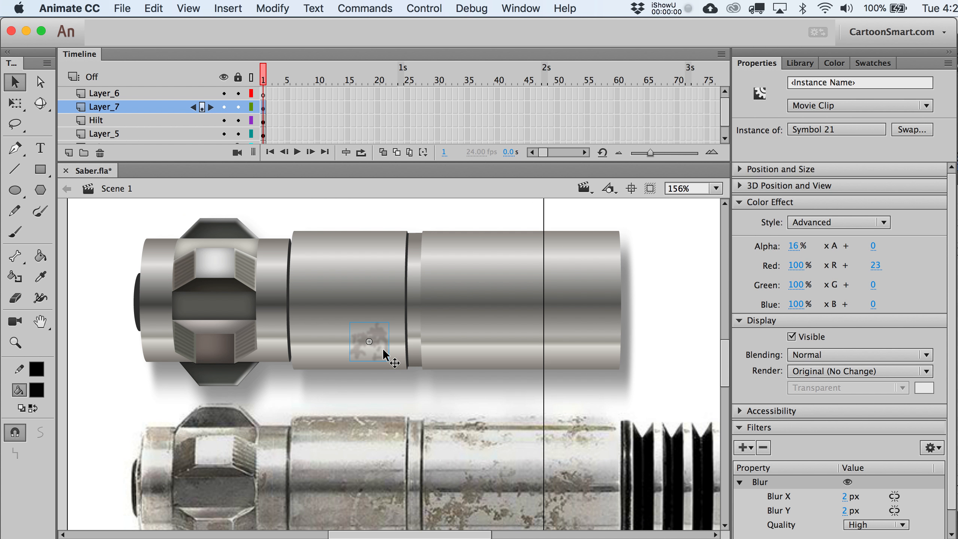
left_click_drag(383, 349, 369, 307)
key("q")
key("v")
left_click(372, 403)
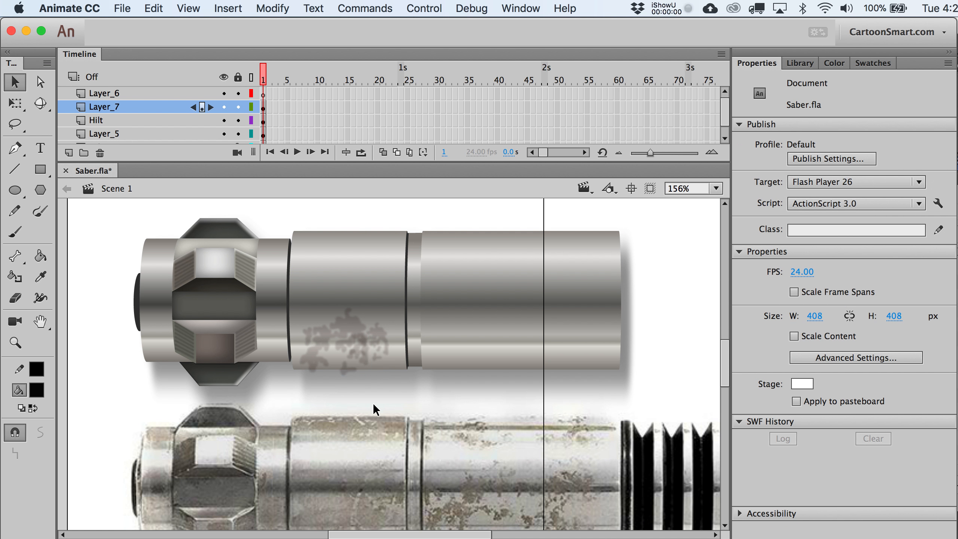
- Set the enlarged patch copy's alpha to 9% and select both patches together
left_click(357, 334)
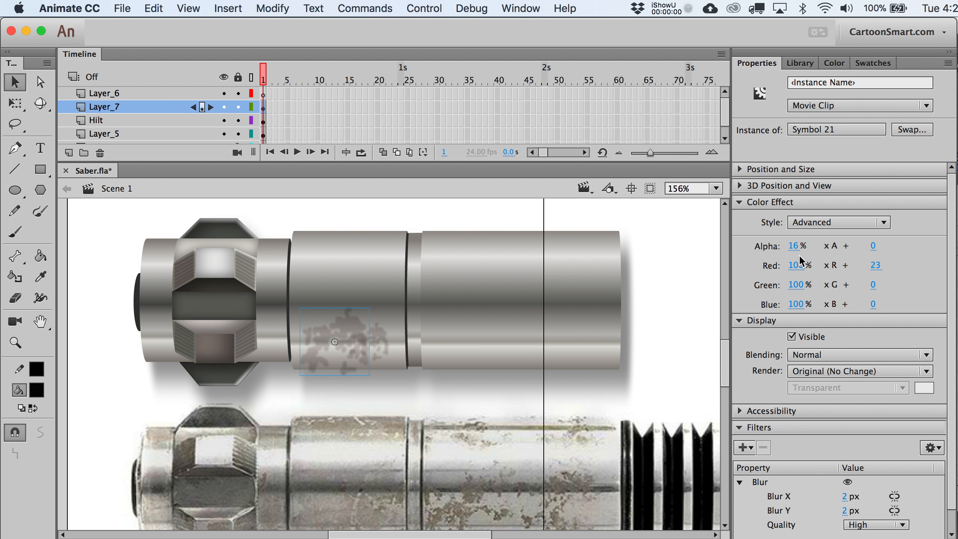
left_click(793, 245)
type("9")
key("Return")
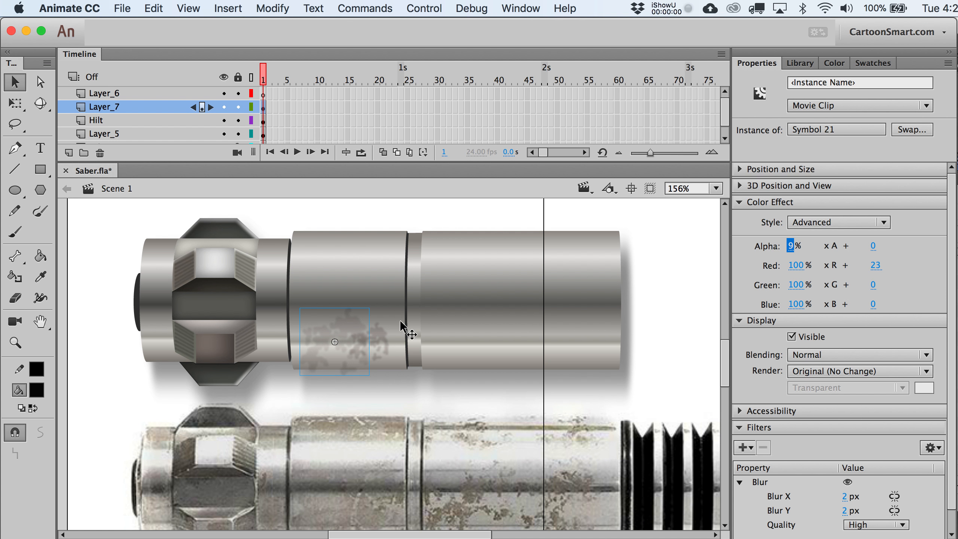
key("super+z")
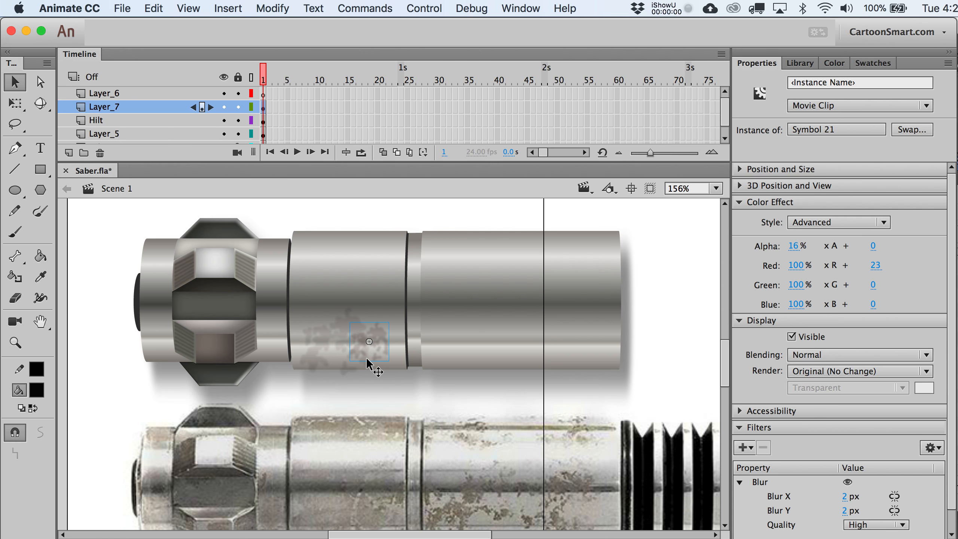
left_click(340, 316, "shift")
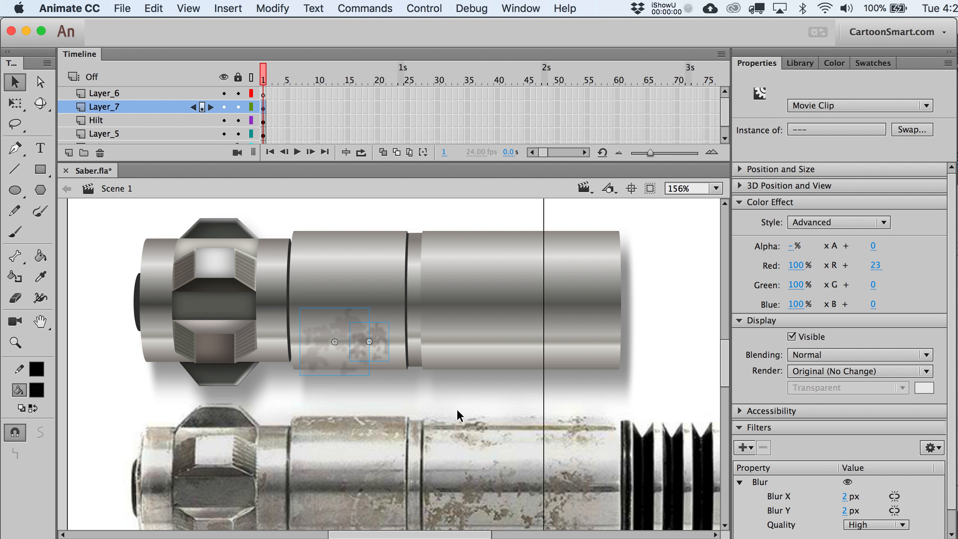
- Cut the two selected patches from the stage and open the hilt's middle section movie clip for editing
left_click(456, 409)
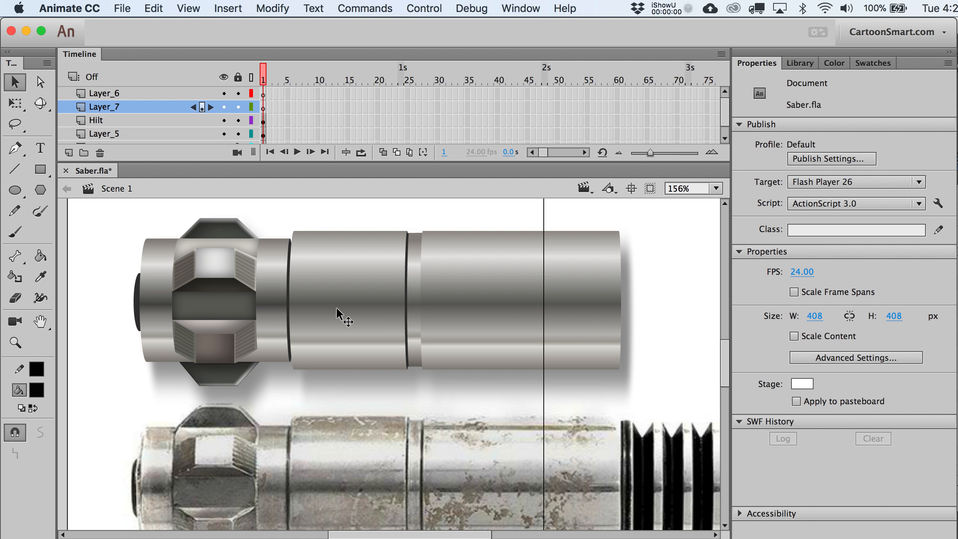
left_click(337, 309)
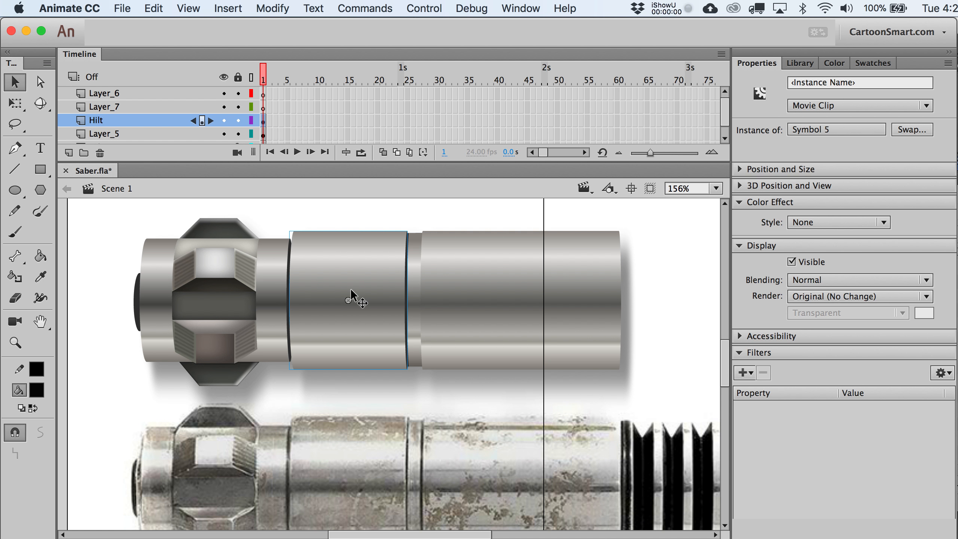
double_click(350, 293)
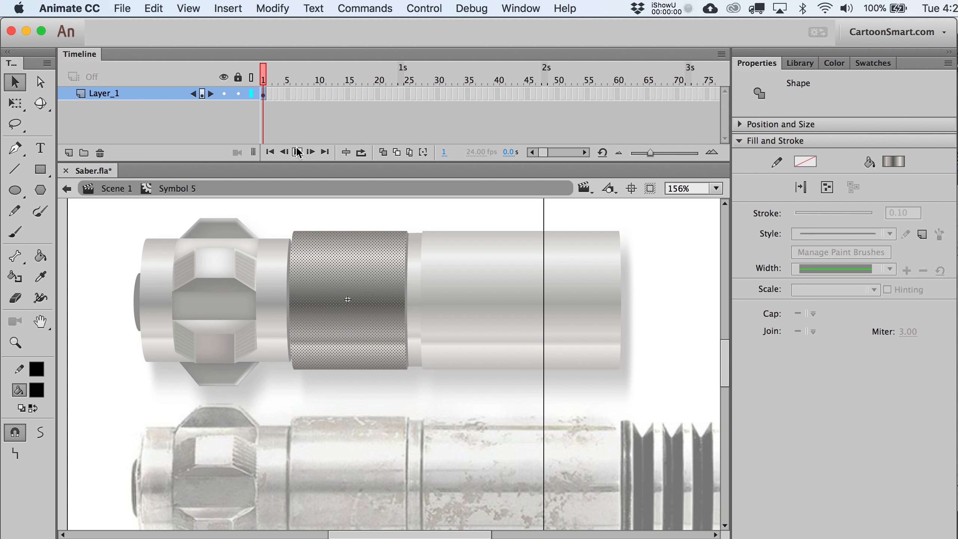
- Duplicate the middle section's shape layer and fill the upper copy with a solid light blue
right_click(103, 90)
left_click(163, 253)
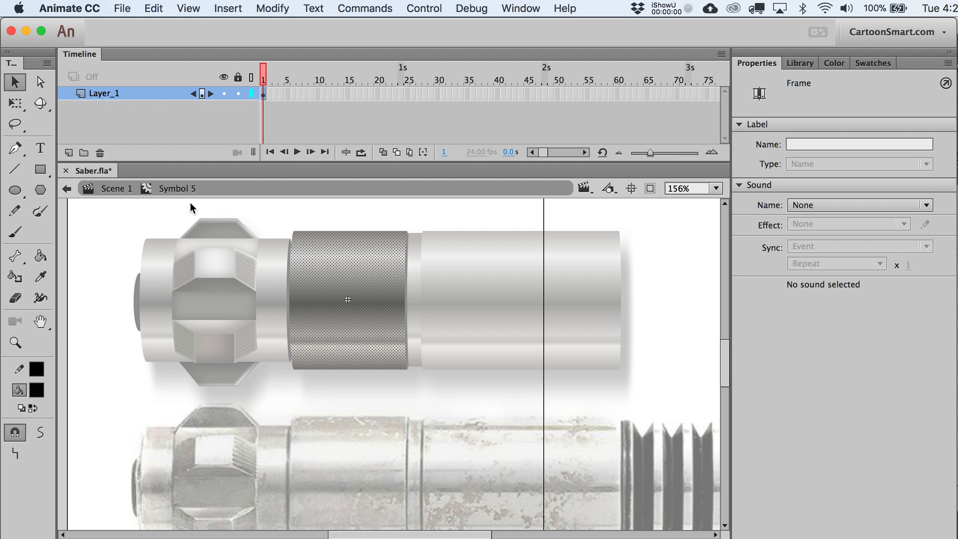
left_click(275, 91)
left_click(263, 92)
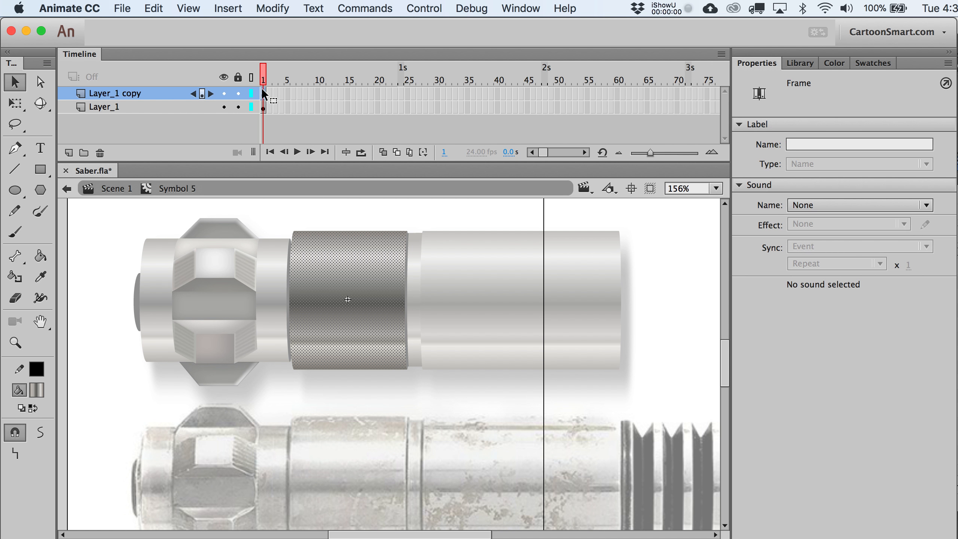
left_click(37, 390)
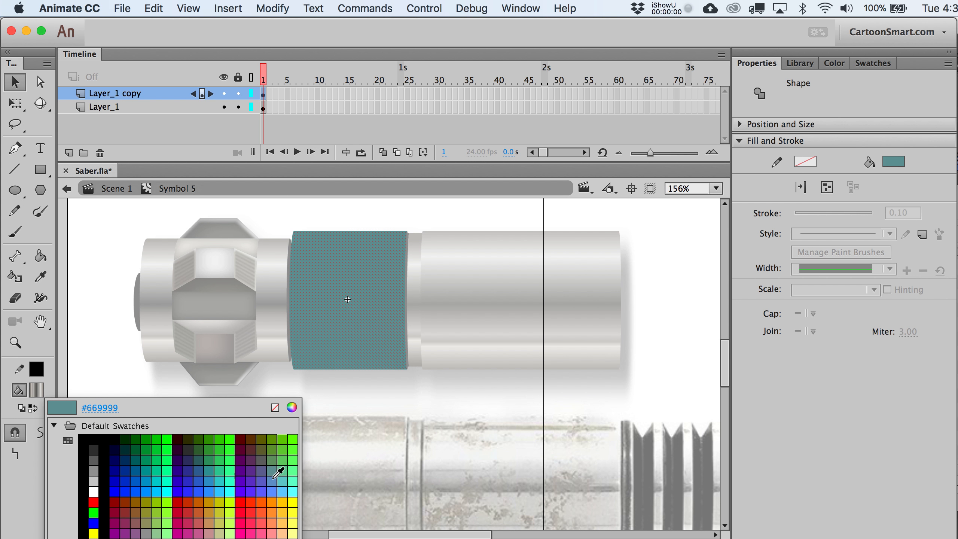
left_click(272, 492)
- Insert a layer between the blue shape and the original gradient, and paste the two patches onto it just beyond the blue shape
left_click(102, 108)
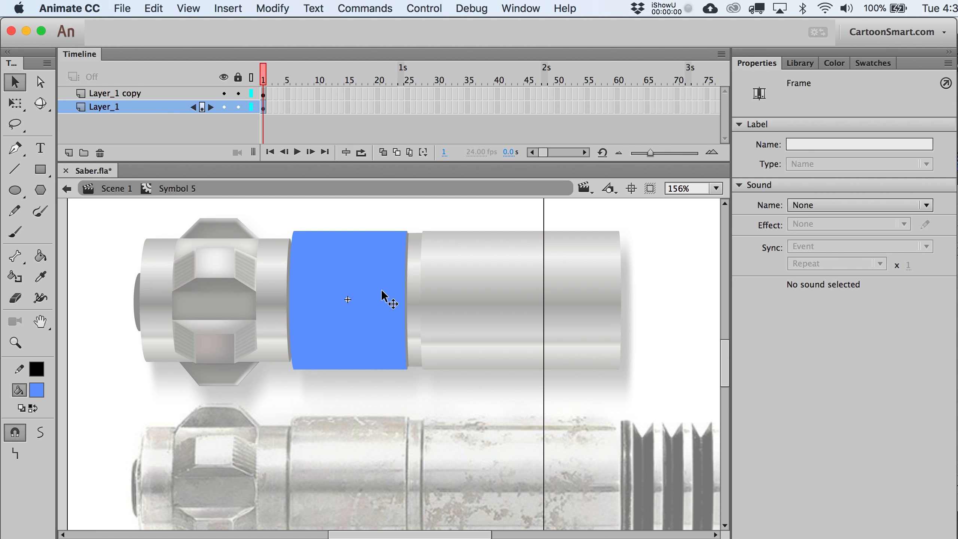
left_click(68, 153)
left_click(266, 109)
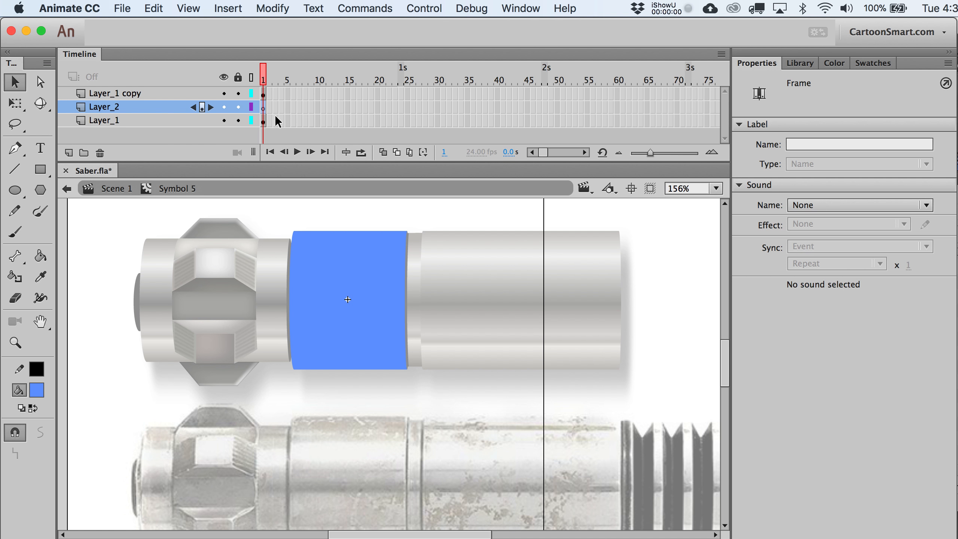
key("super+v")
left_click_drag(434, 391, 488, 333)
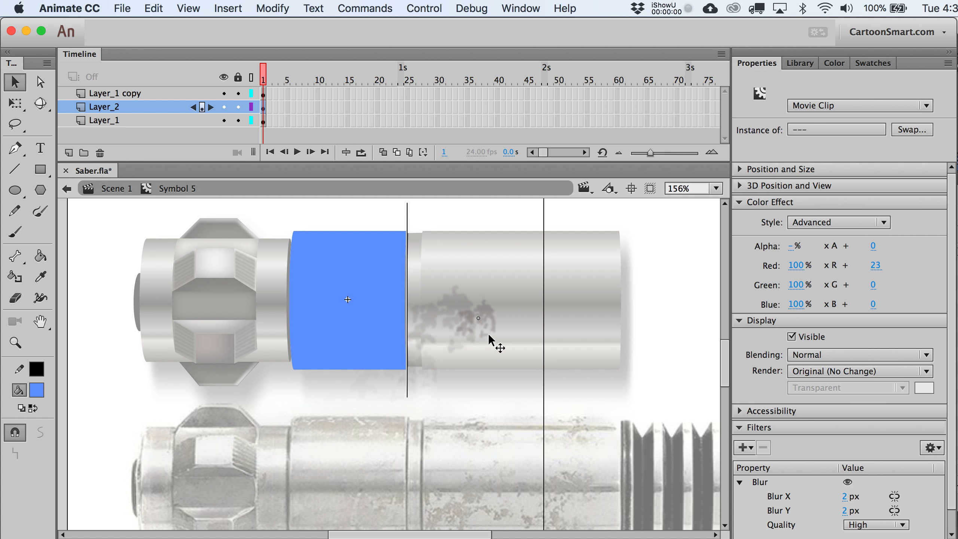
- Convert the blue shape's layer into a mask over the patch layer
left_click(108, 94)
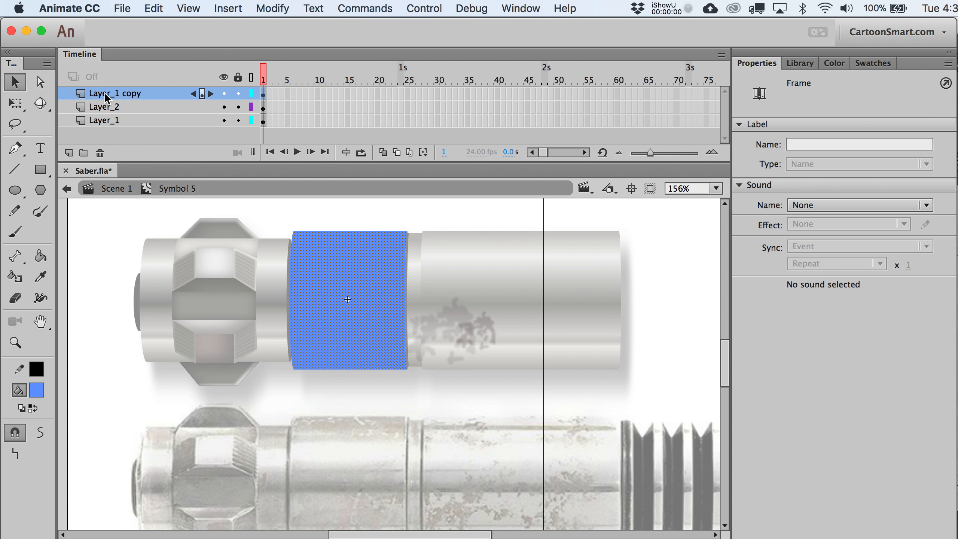
right_click(106, 95)
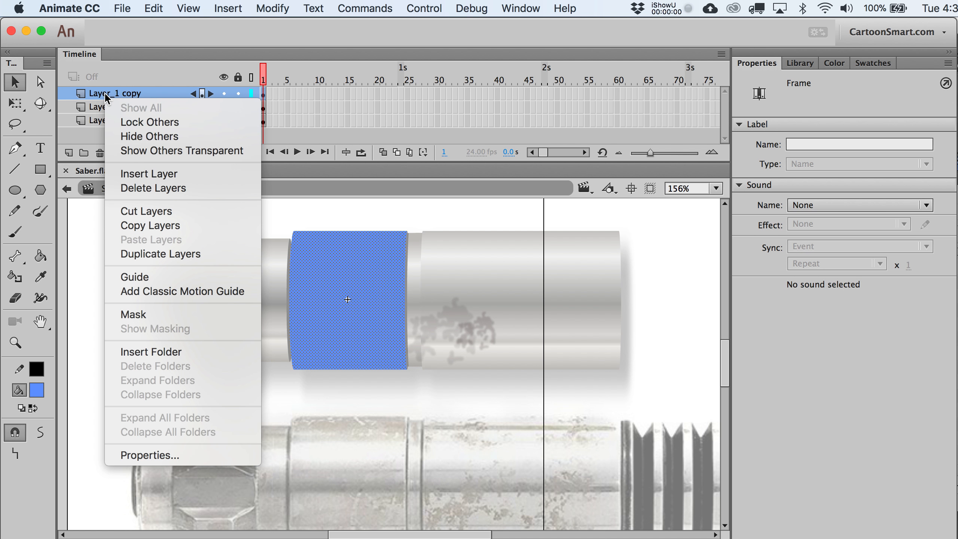
left_click(173, 316)
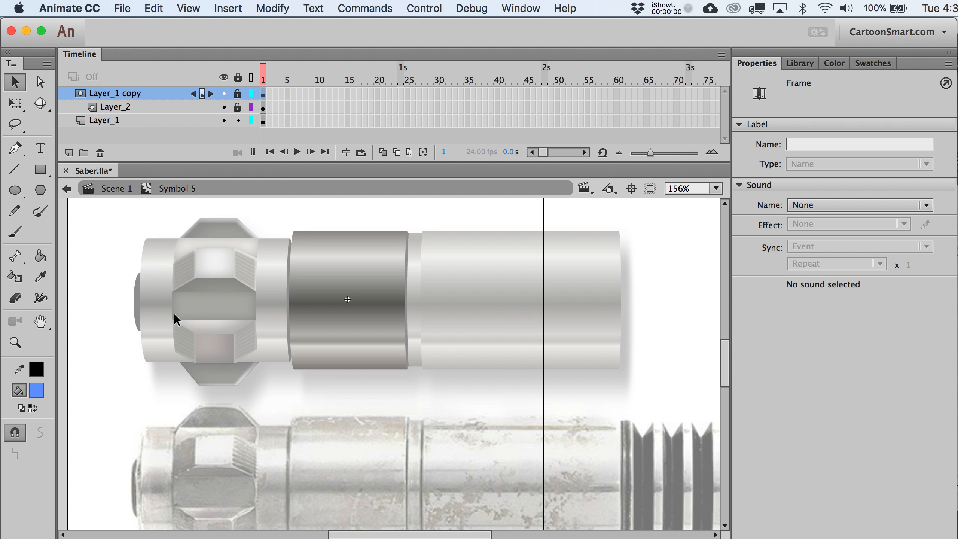
- Unlock the masked layer, move both patches over the lower edge of the middle section, and lock the patch and base layers
left_click(237, 107)
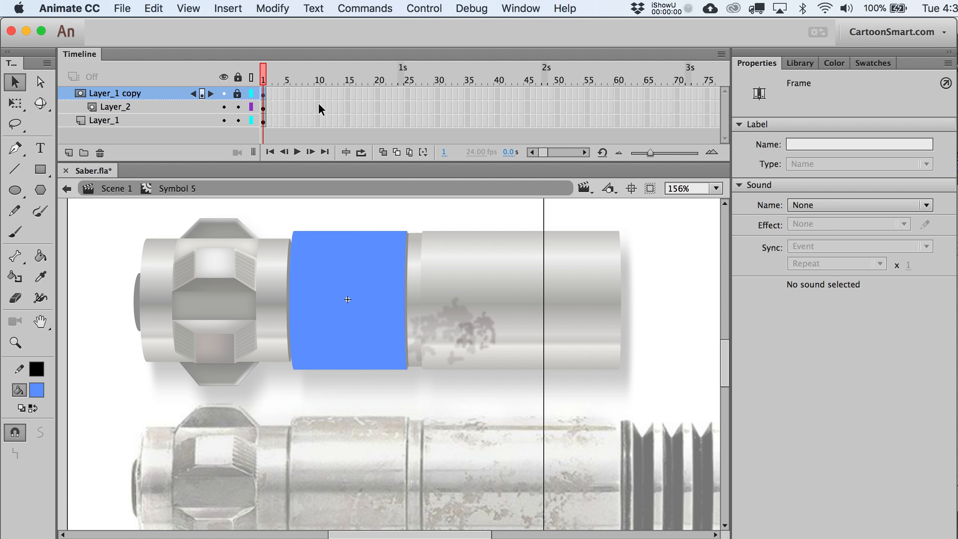
left_click(268, 107)
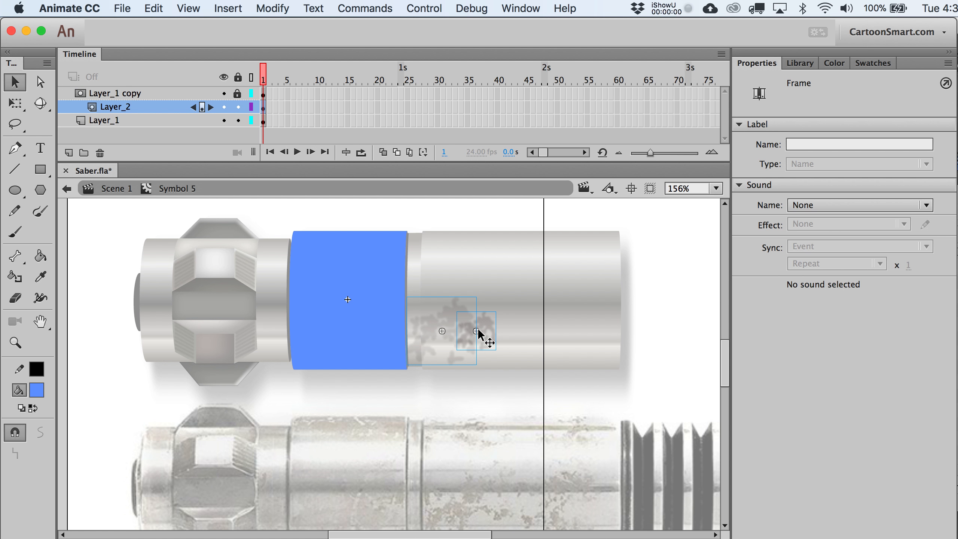
left_click_drag(483, 336, 384, 362)
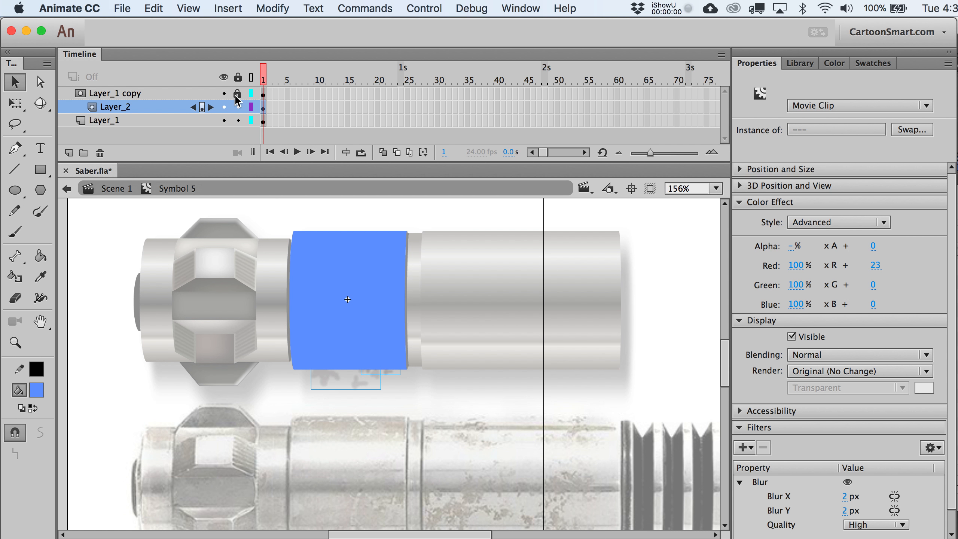
left_click(237, 107)
left_click(238, 120)
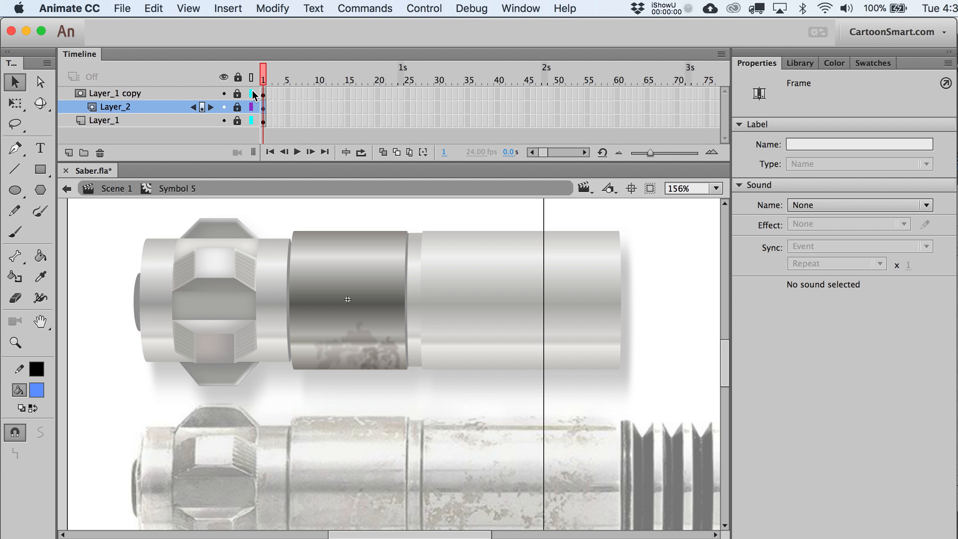
- Unlock Layer_2 beneath the mask layer and make its rust patches available for editing
left_click(238, 107)
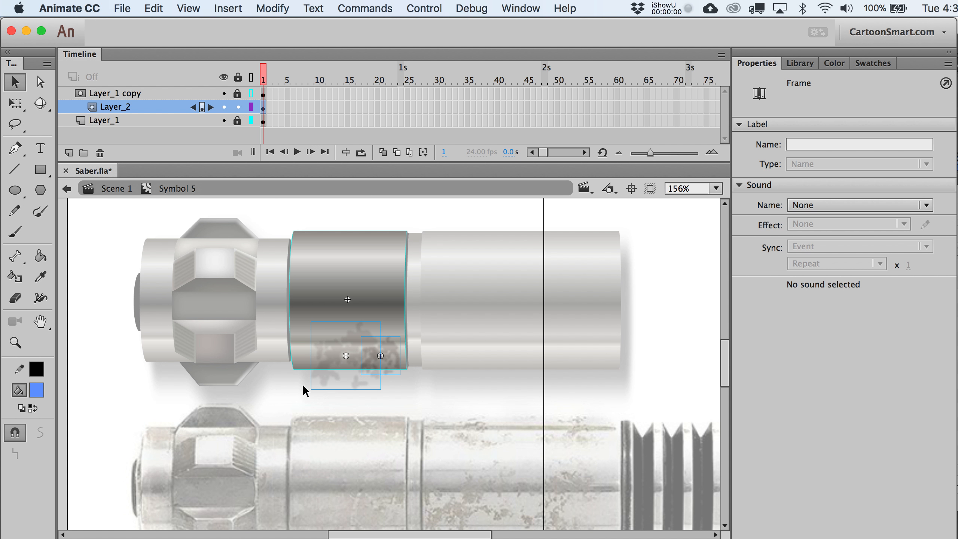
left_click(432, 382)
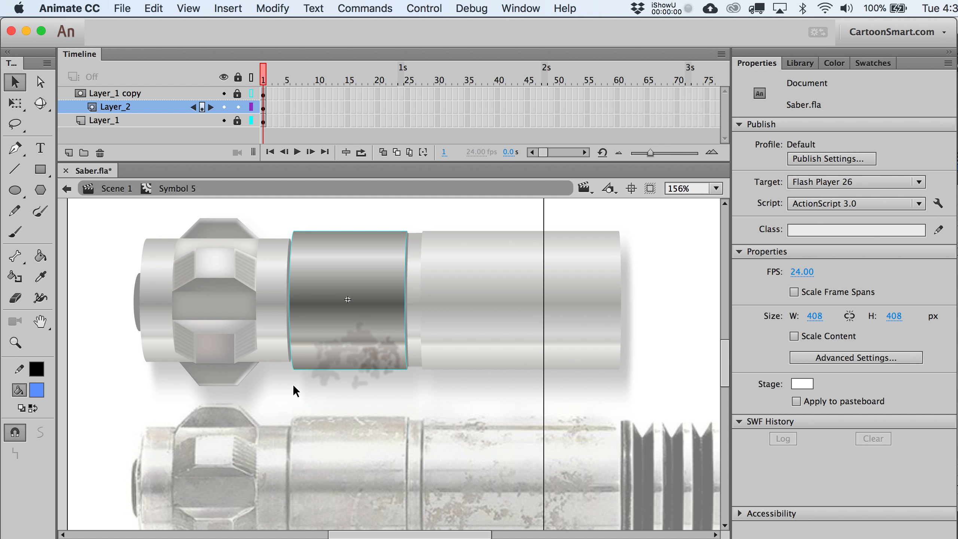
left_click(106, 121)
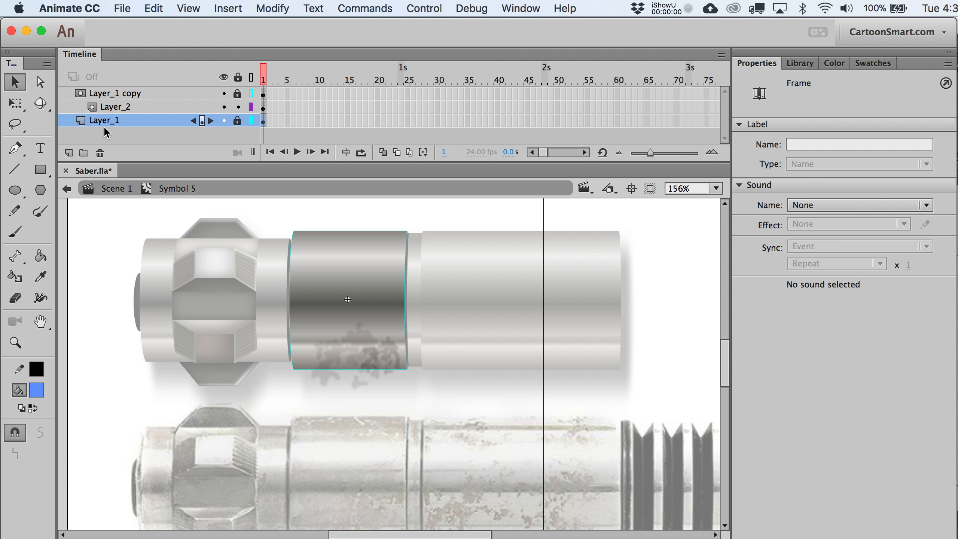
left_click(122, 107)
key("z")
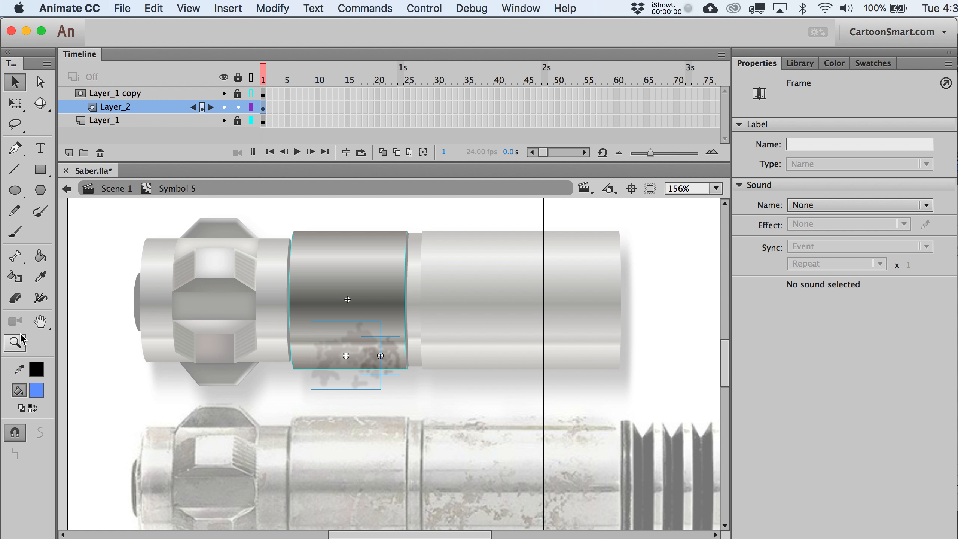
left_click_drag(84, 120, 114, 120)
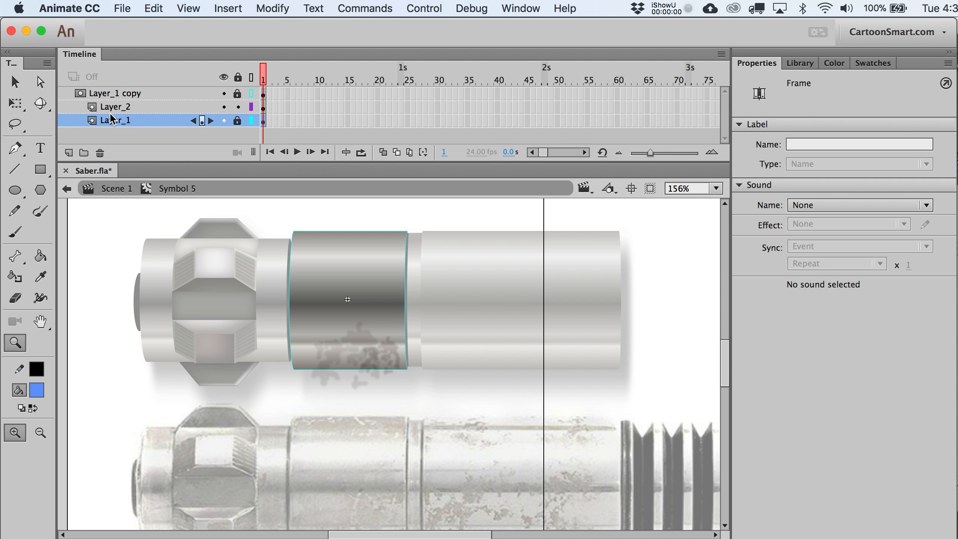
- Duplicate the small rust patch from the dark grip section's lower right to its lower left area
left_click_drag(250, 256, 535, 467)
key("v")
left_click(387, 386)
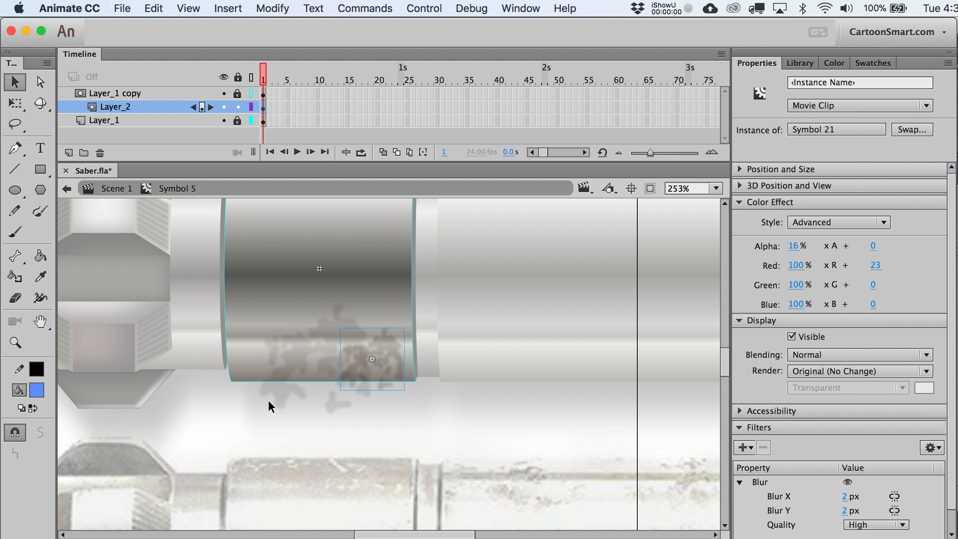
left_click(357, 366)
left_click(394, 339)
left_click_drag(395, 339, 278, 301)
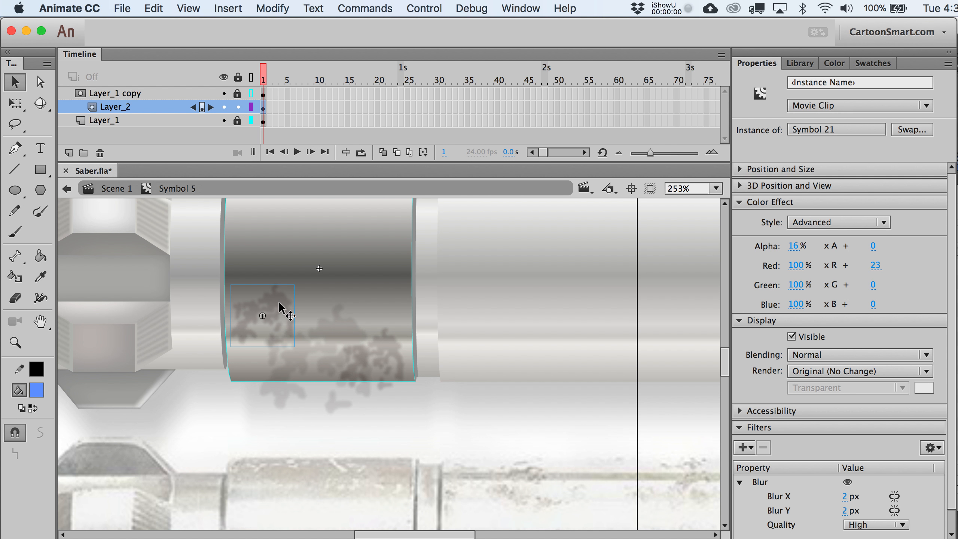
- Rotate the copied patch and scale it down with Free Transform
key("q")
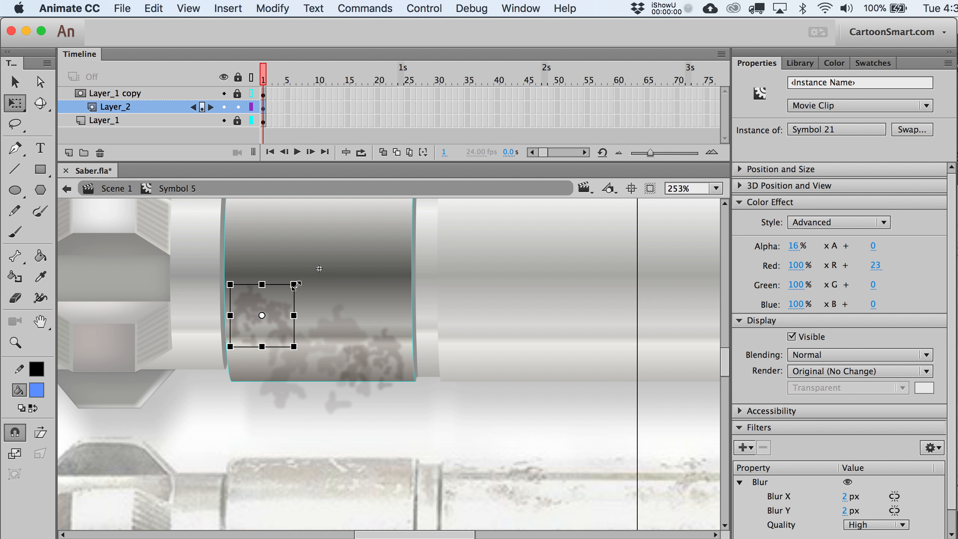
left_click_drag(310, 264, 262, 263)
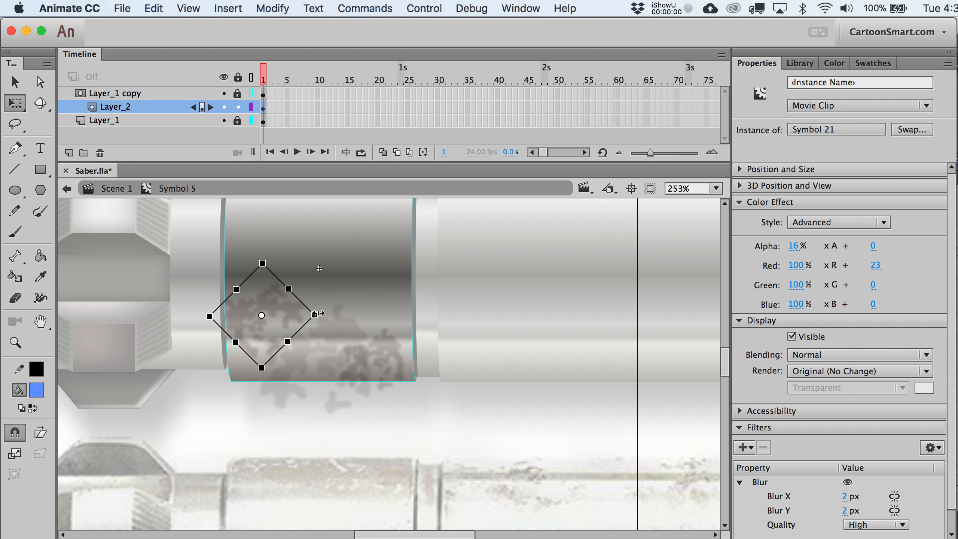
left_click_drag(321, 313, 302, 306)
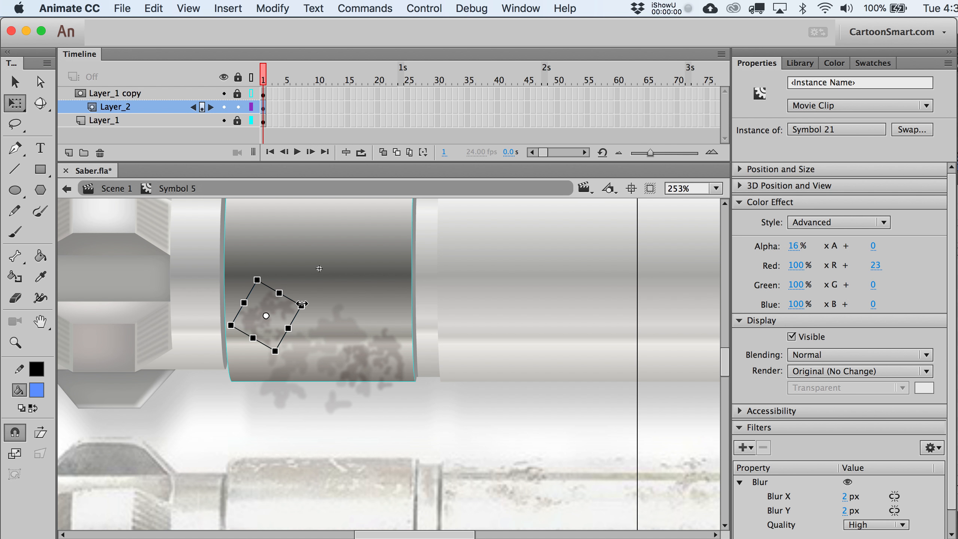
- Remove the Blur filter from the copied patch and set its alpha to 8%
key("v")
left_click(760, 482)
left_click(763, 448)
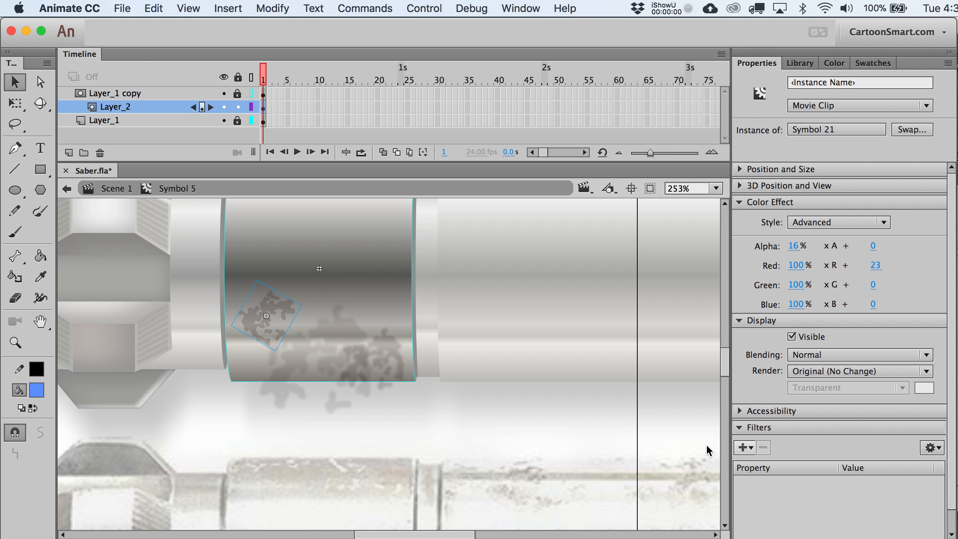
left_click_drag(797, 246, 786, 246)
- Duplicate the faded patch over the section's right edge, enlarge and rotate it, and return to the main scene
left_click(512, 359)
left_click(261, 301)
left_click_drag(261, 301, 453, 280)
key("q")
left_click_drag(434, 321, 467, 317)
key("super+e")
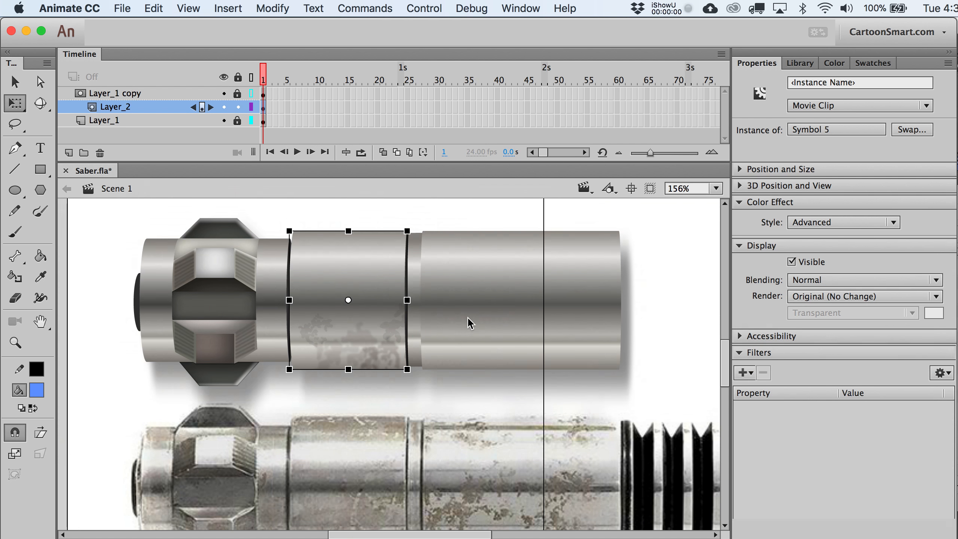
- Reopen the grip section's symbol and add a Blur filter to the two 8% alpha patches
key("v")
left_click(644, 338)
mouse_move(549, 419)
left_mouse_down()
mouse_move(547, 360)
mouse_move(546, 409)
left_mouse_up()
left_click(396, 324)
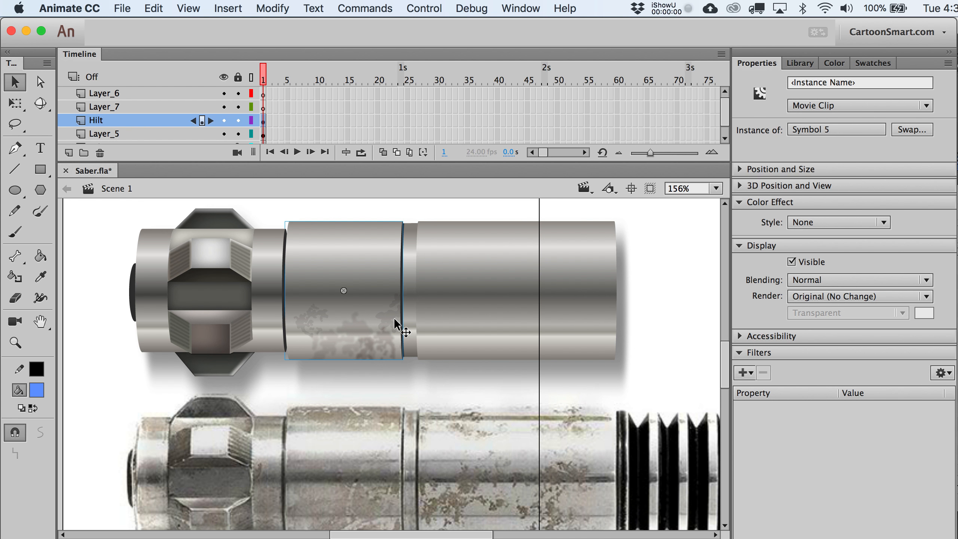
double_click(395, 324)
left_click(316, 319, "shift")
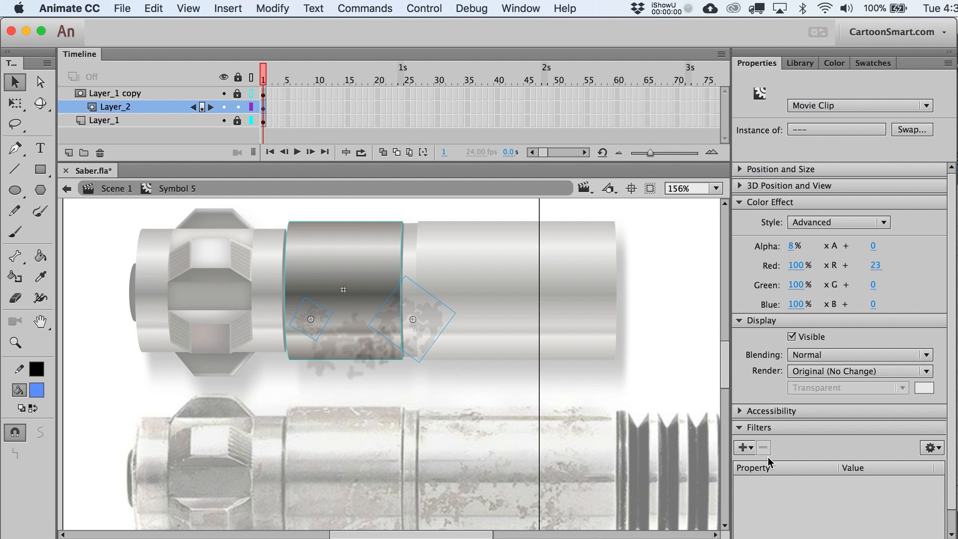
left_click(745, 447)
left_click(762, 481)
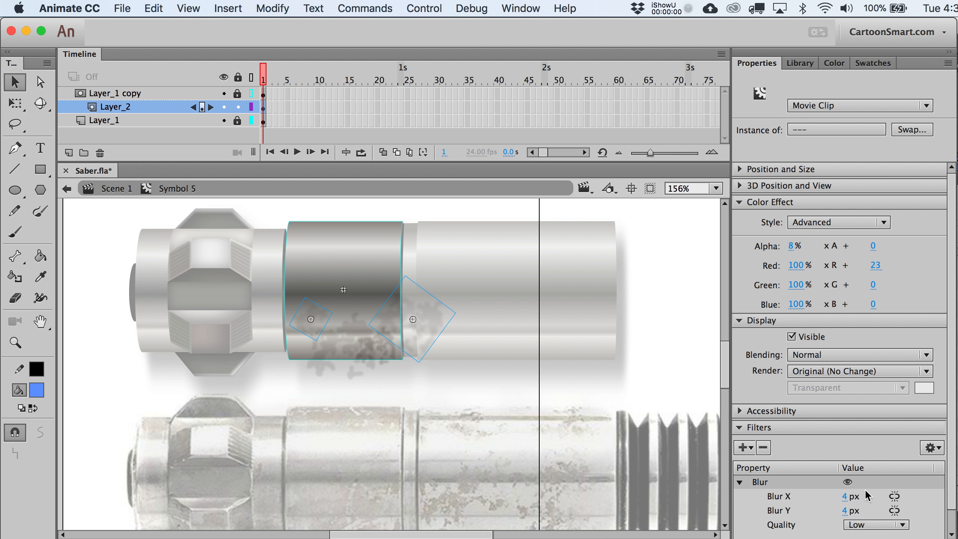
- Set Blur X and Blur Y of the two patches to 2 px
left_click(845, 496)
type("2")
key("Tab")
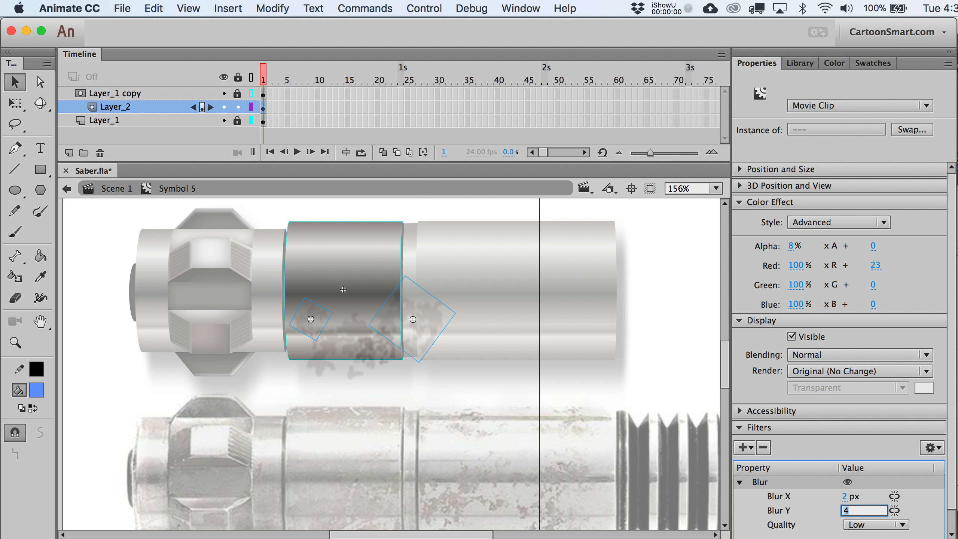
type("2")
key("Return")
- Duplicate the large right-hand patch onto the section's upper left edge and reshape it with Free Transform
left_click(482, 353)
left_click(427, 321)
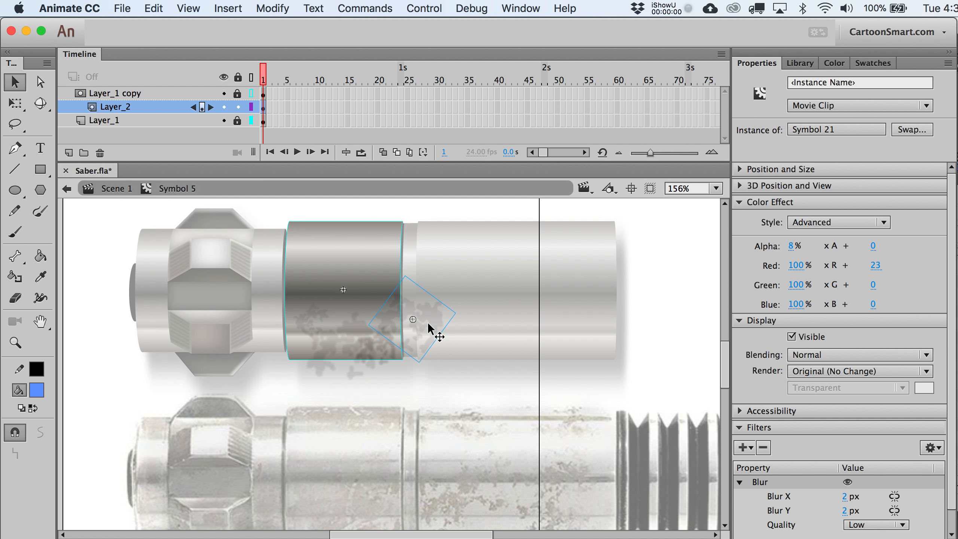
left_click_drag(428, 322, 324, 233)
key("q")
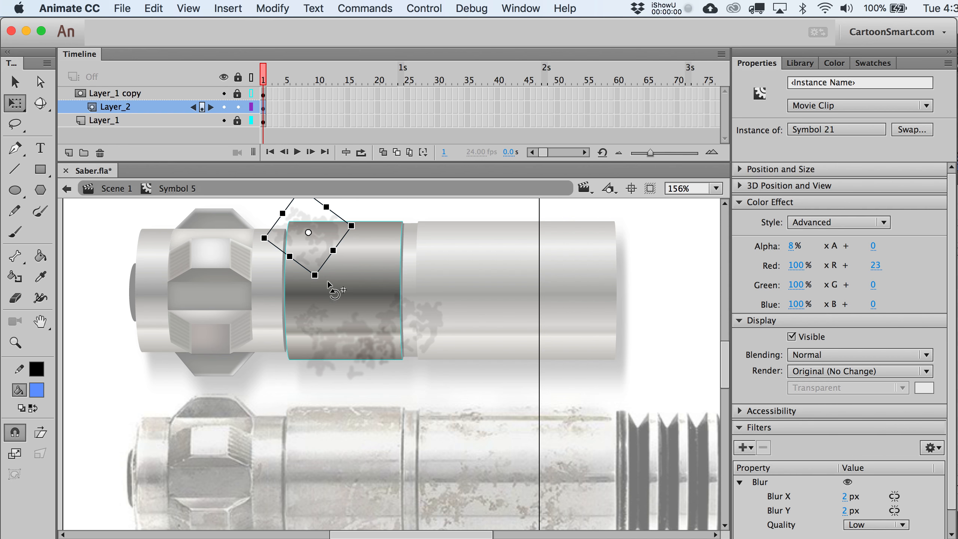
left_click_drag(328, 285, 443, 228)
- Flatten and tilt a further patch copy across the section's upper right edge, with object snapping turned off
key("v")
key("q")
left_click_drag(392, 245, 391, 240)
left_click_drag(453, 222, 453, 222)
left_click(15, 432)
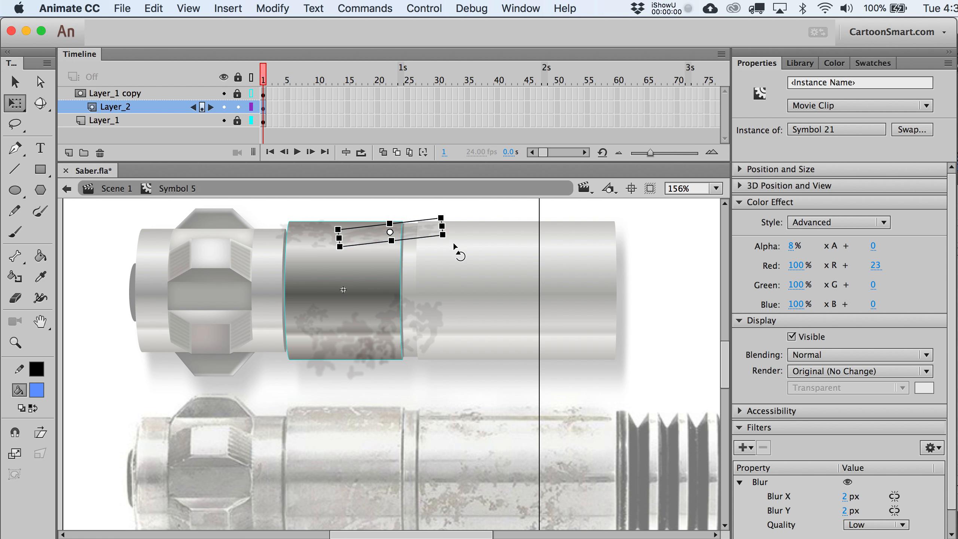
- Make the upper right patch small and compact, nudge it over the section's edge, and return to the main scene
key("v")
mouse_move(426, 228)
left_mouse_down()
mouse_move(345, 222)
mouse_move(423, 261)
mouse_move(436, 253)
left_mouse_up()
left_click(317, 242)
key("q")
key("v")
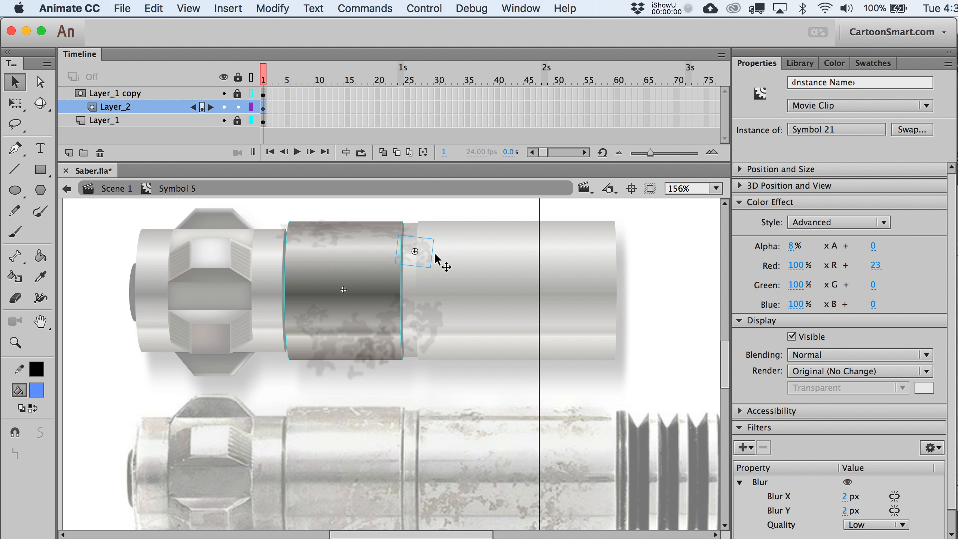
key("shift+Left")
key("shift+Left")
double_click(500, 297)
left_click(477, 399)
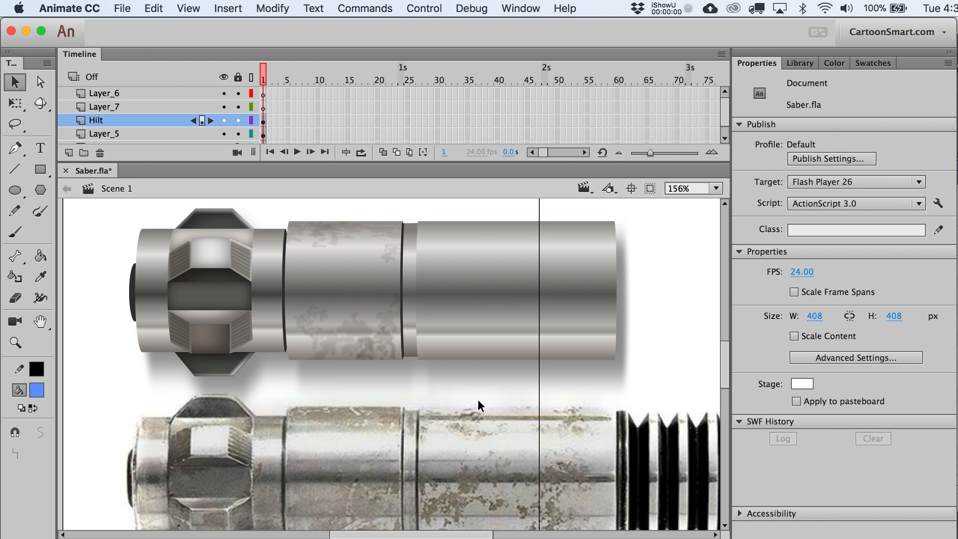
- Reopen the grip section's symbol and place a mirrored copy of the four lower patches just below the section
mouse_move(489, 329)
left_mouse_down()
mouse_move(489, 303)
mouse_move(504, 382)
mouse_move(504, 338)
left_mouse_up()
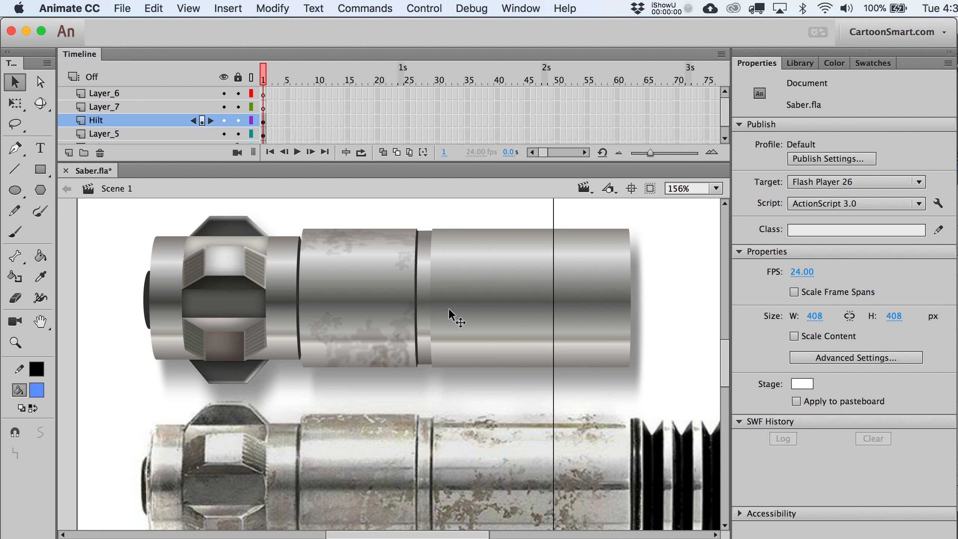
mouse_move(386, 335)
left_mouse_down()
mouse_move(370, 261)
mouse_move(378, 327)
left_mouse_up()
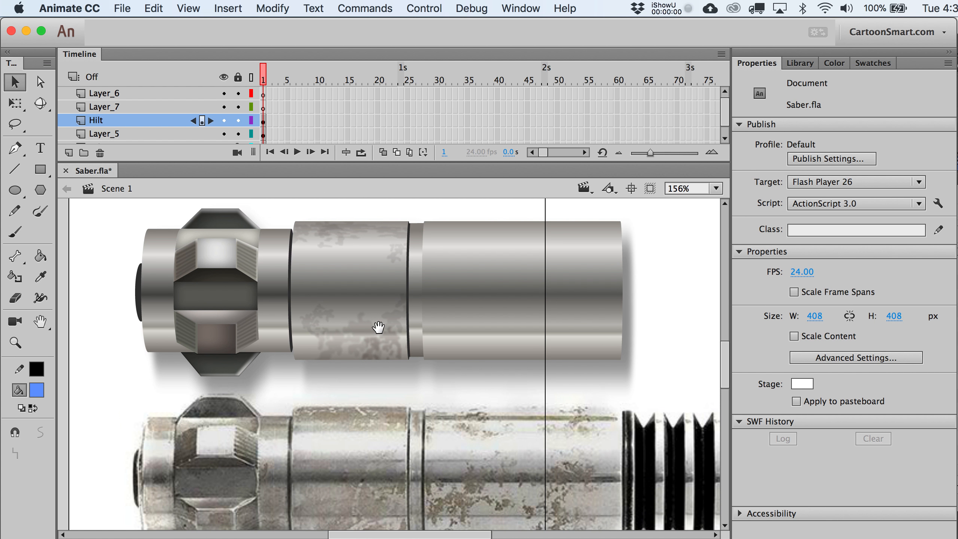
double_click(390, 323)
left_click(370, 363)
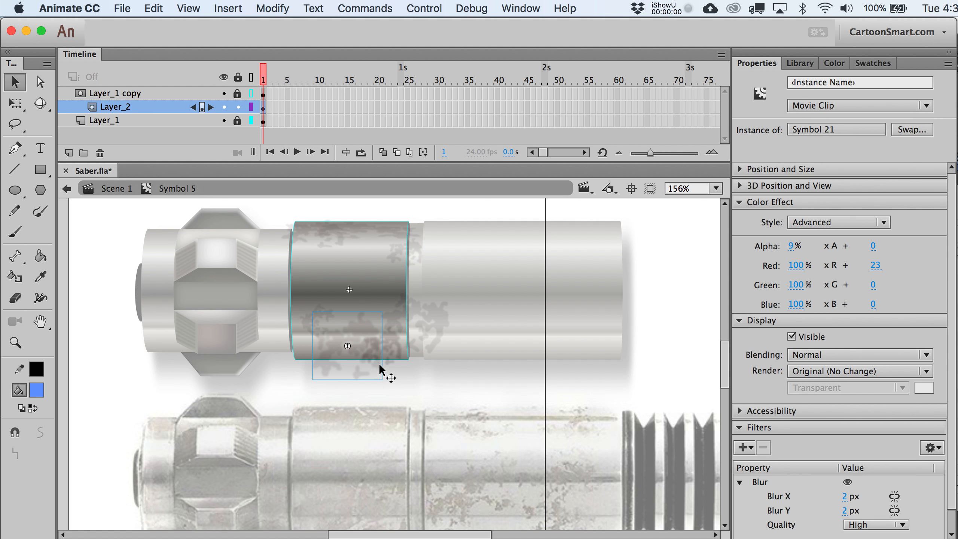
left_click_drag(378, 363, 362, 319)
left_click(452, 375)
mouse_move(485, 397)
left_mouse_down()
mouse_move(252, 281)
mouse_move(256, 273)
left_mouse_up()
mouse_move(353, 331)
left_mouse_down()
mouse_move(346, 314)
mouse_move(425, 374)
mouse_move(461, 368)
mouse_move(487, 380)
mouse_move(482, 375)
left_mouse_up()
key("q")
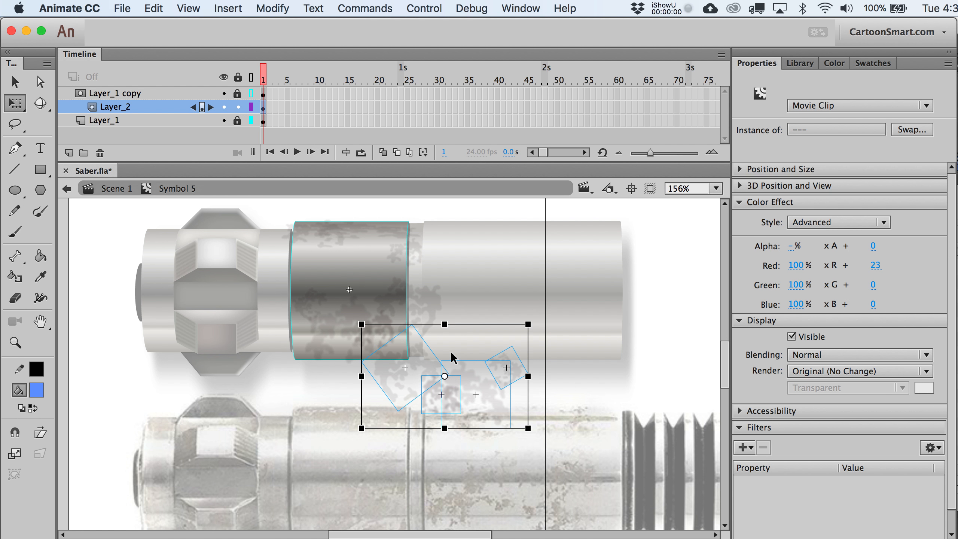
- Squash the copied group of patches vertically and narrow it slightly
left_click_drag(445, 327, 445, 349, "alt")
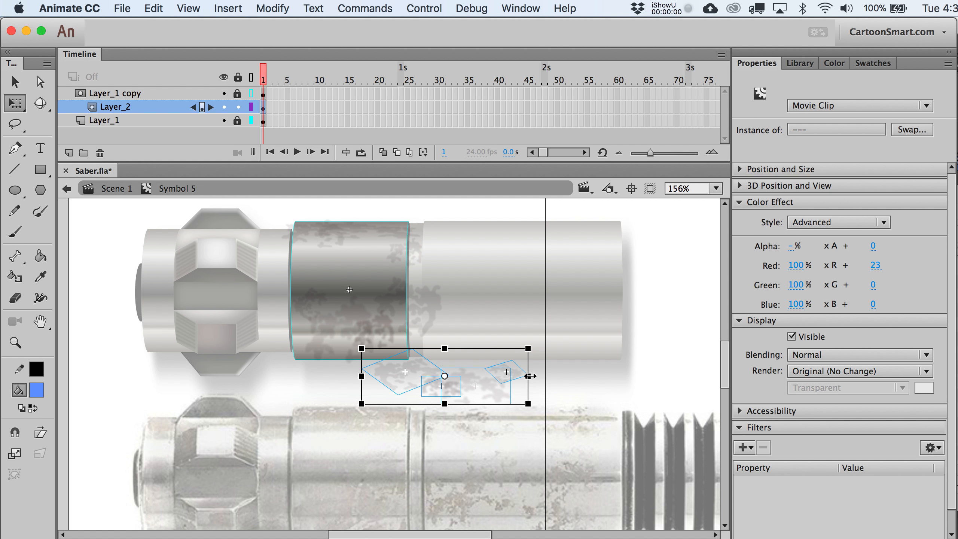
left_click_drag(528, 376, 517, 376, "alt")
left_click_drag(445, 405, 487, 389, "alt")
key("v")
- Stretch the small square patch in the copied group horizontally
left_click(451, 397)
left_click(451, 392)
left_click(431, 392)
key("q")
key("v")
- Move the four flattened patches onto the section's lower edge and convert them into one movie clip symbol
left_click_drag(532, 415, 509, 411)
left_click_drag(433, 385, 365, 353)
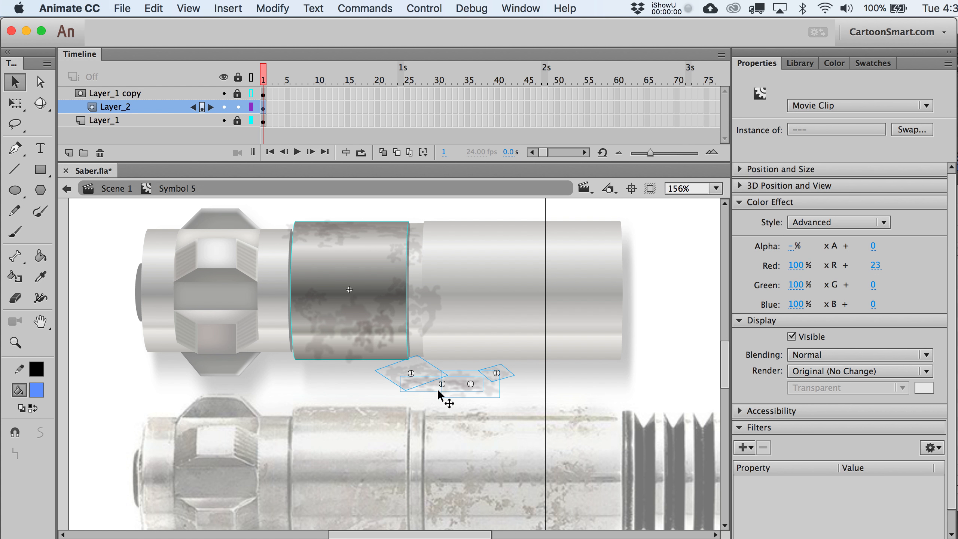
left_click_drag(439, 395, 345, 367)
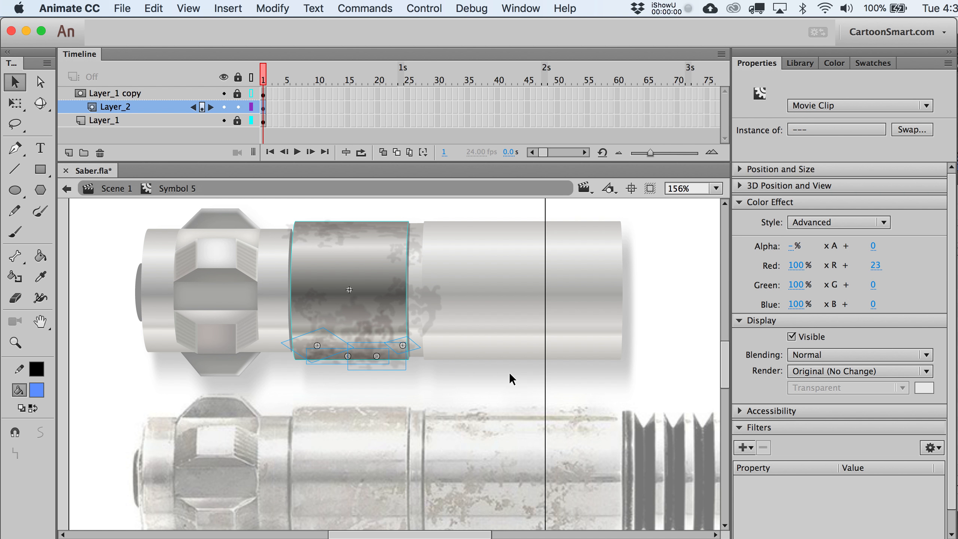
key("F8")
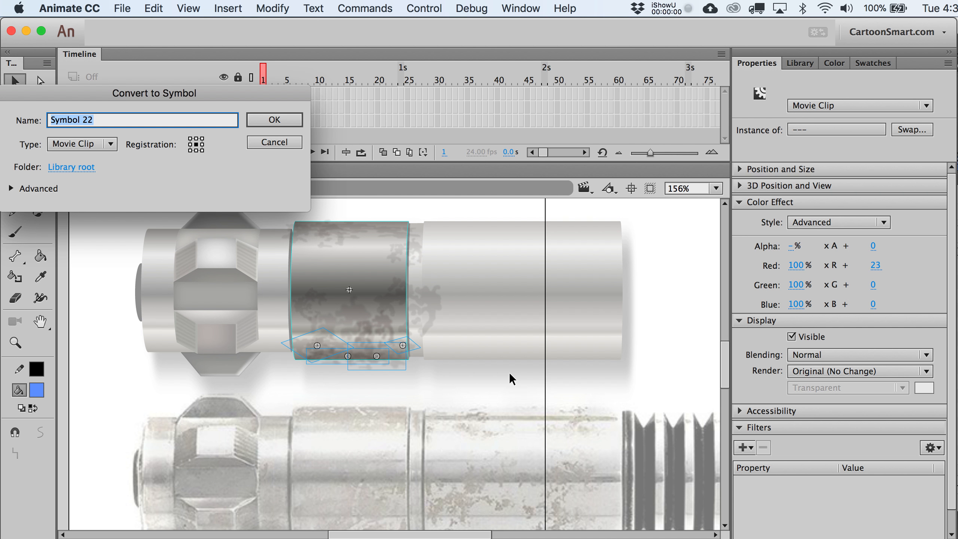
key("Return")
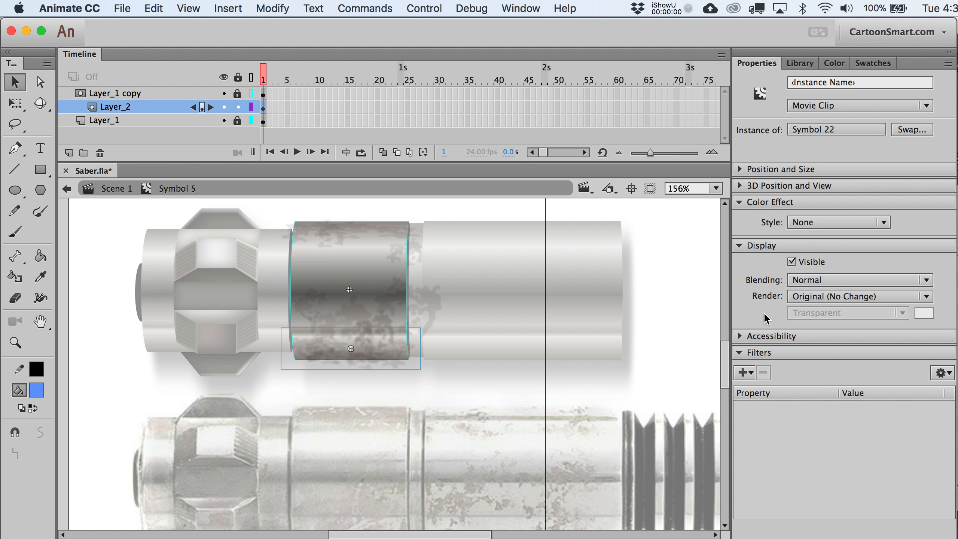
- Compare blending modes on the flattened patch symbol at the grip section's lower edge and set it to Overlay
left_click(803, 281)
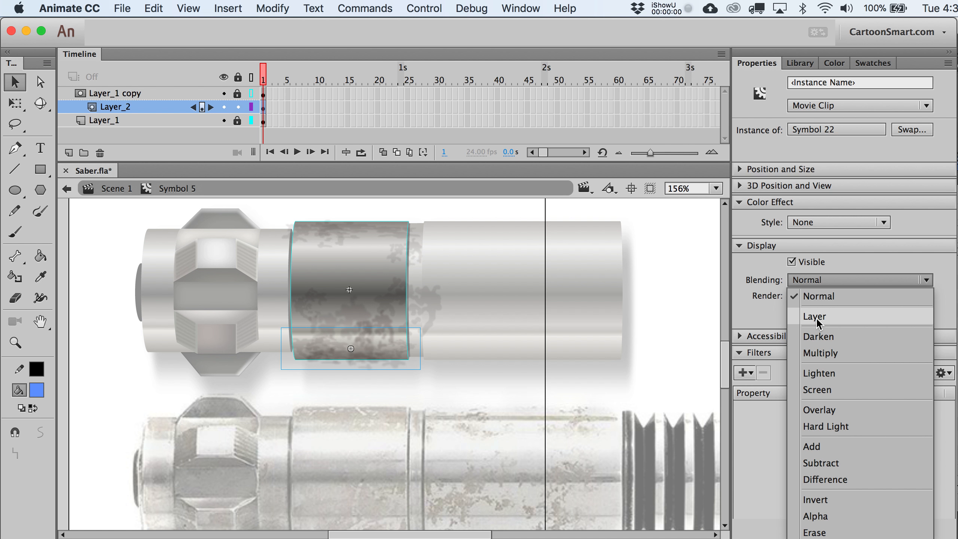
left_click(816, 317)
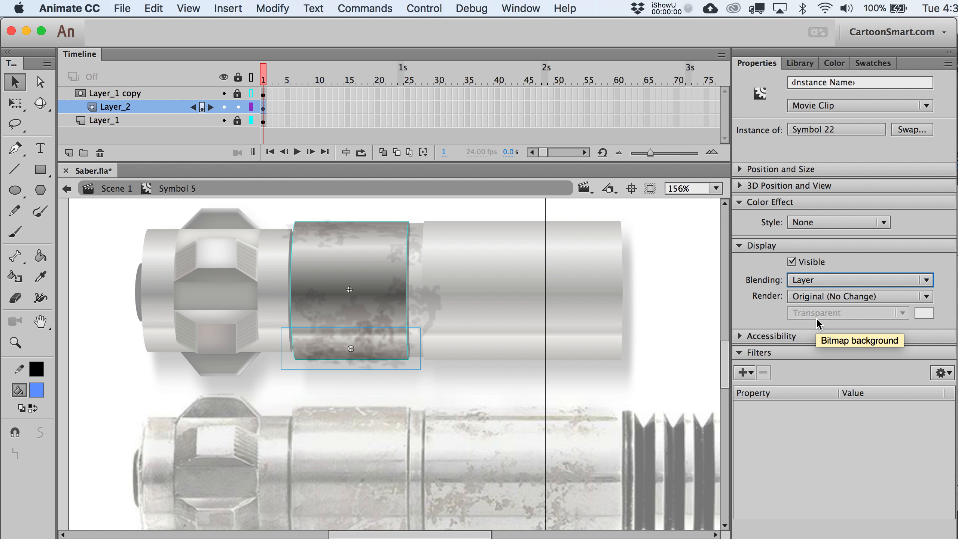
key("Down")
key("Down")
key("Down")
key("Down")
key("Down")
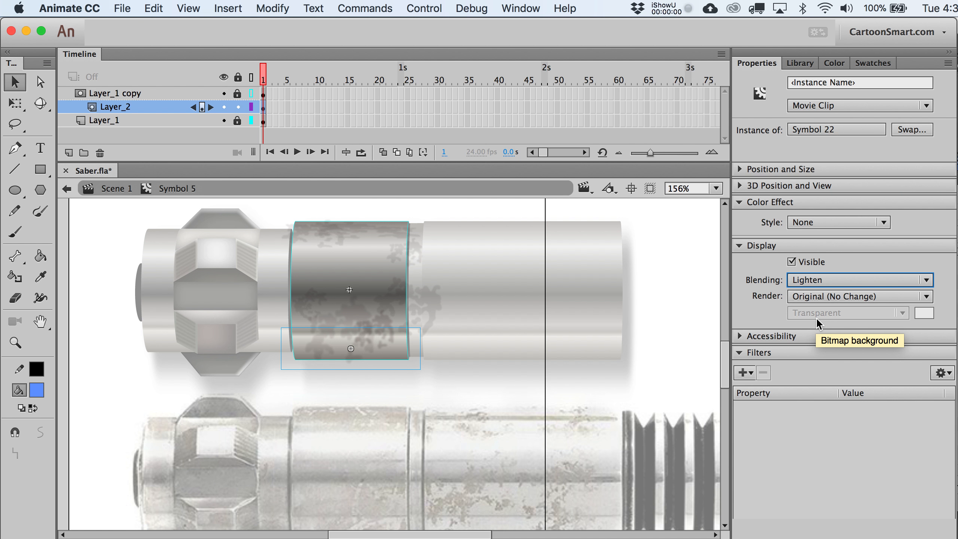
key("Down")
key("Down")
key("Down")
key("Down")
key("Down")
key("Down")
key("Down")
key("Up")
key("Up")
key("Down")
key("Down")
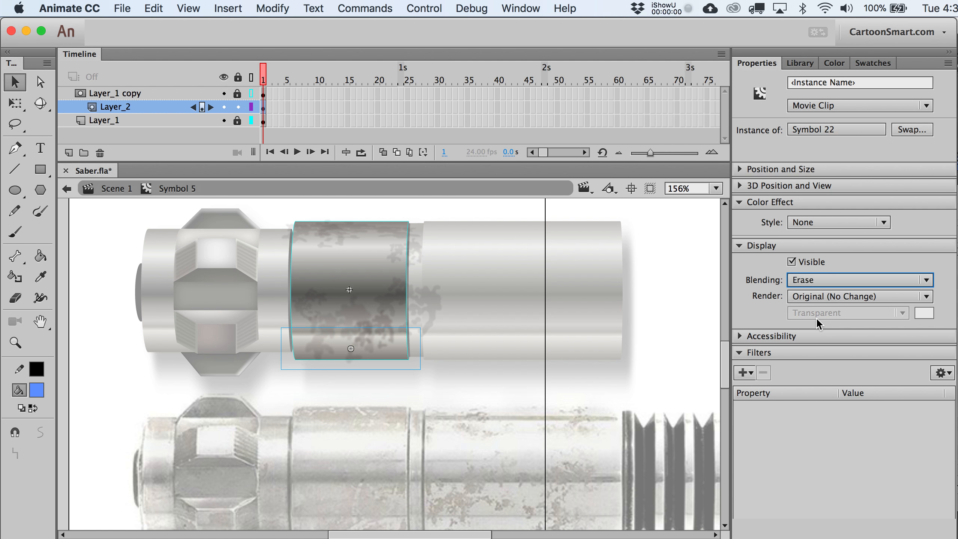
key("Up")
key("Up")
key("Up")
key("Up")
key("Up")
key("Up")
key("Up")
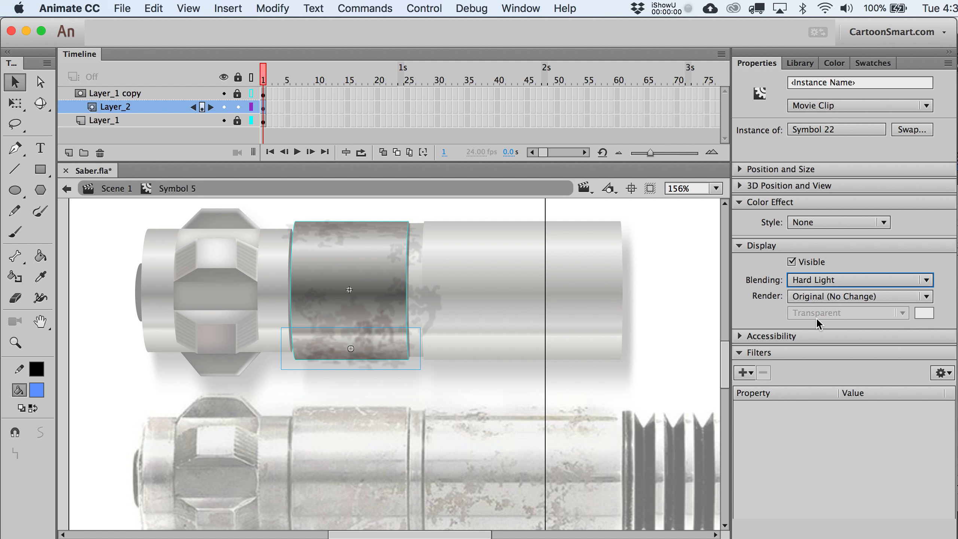
key("Up")
key("Up")
key("Up")
key("Up")
key("Up")
key("Up")
key("Down")
key("Down")
key("Down")
key("Down")
key("Up")
key("Down")
key("Down")
key("Down")
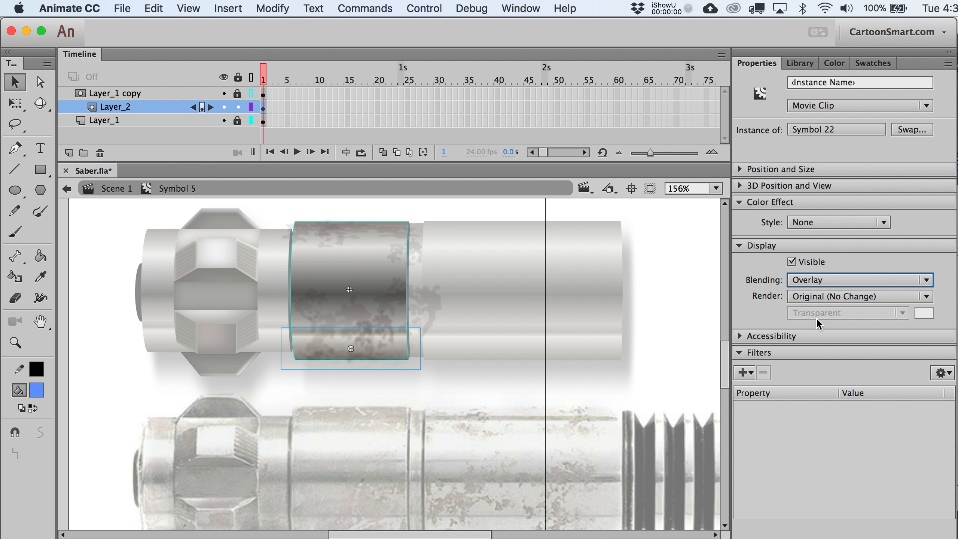
left_click(497, 370)
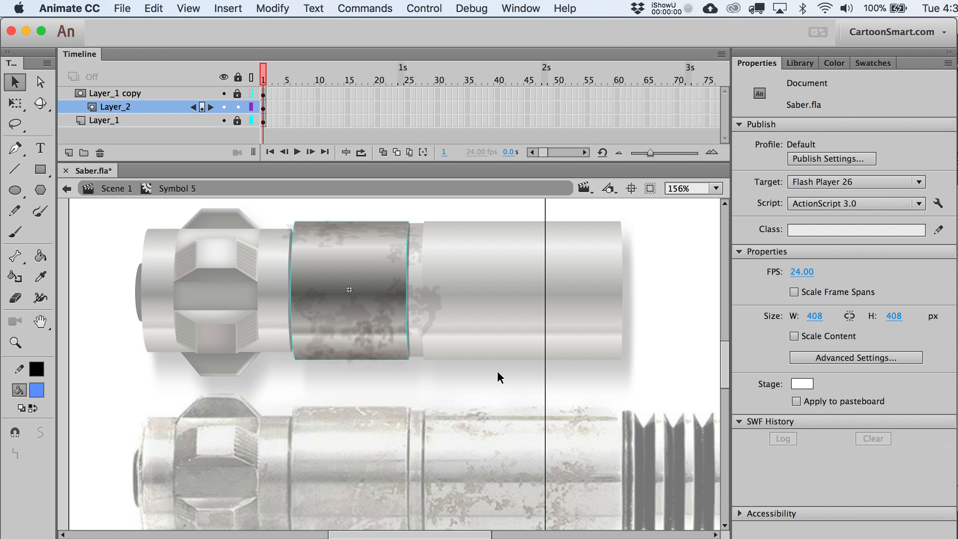
- Return to the main scene at 100% zoom and compare the grip section with the reference photo
left_click(343, 345)
left_click(430, 383)
key("super+1")
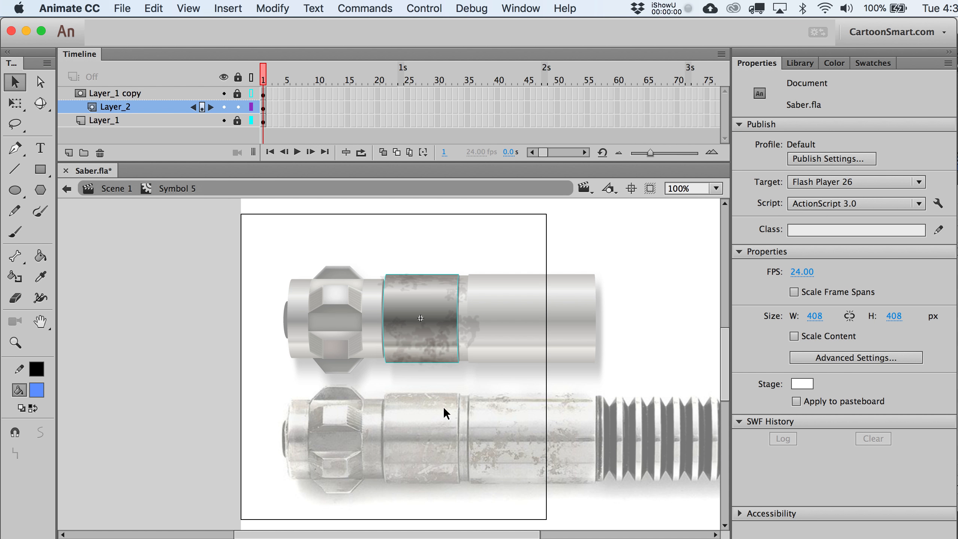
double_click(437, 225)
left_click_drag(162, 302, 131, 336)
left_click(130, 336)
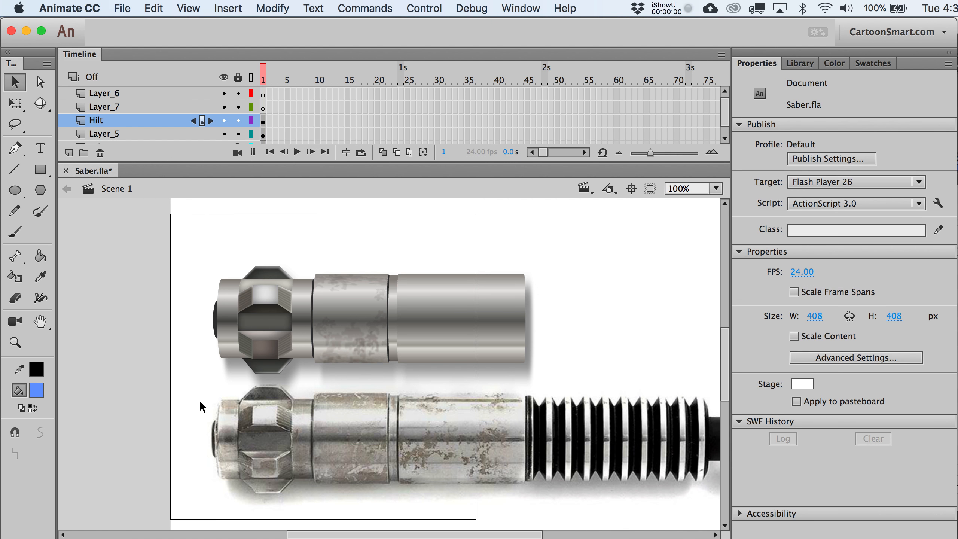
- Reopen the grip section's symbol, duplicate the flattened patch symbol up to the section's middle, and return to the main scene
left_click(383, 354)
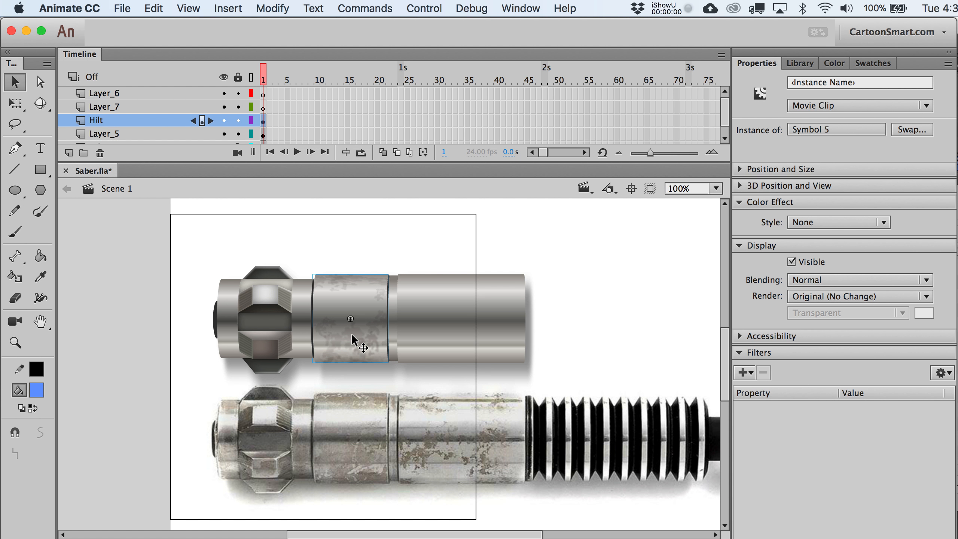
double_click(353, 359)
left_click(353, 360)
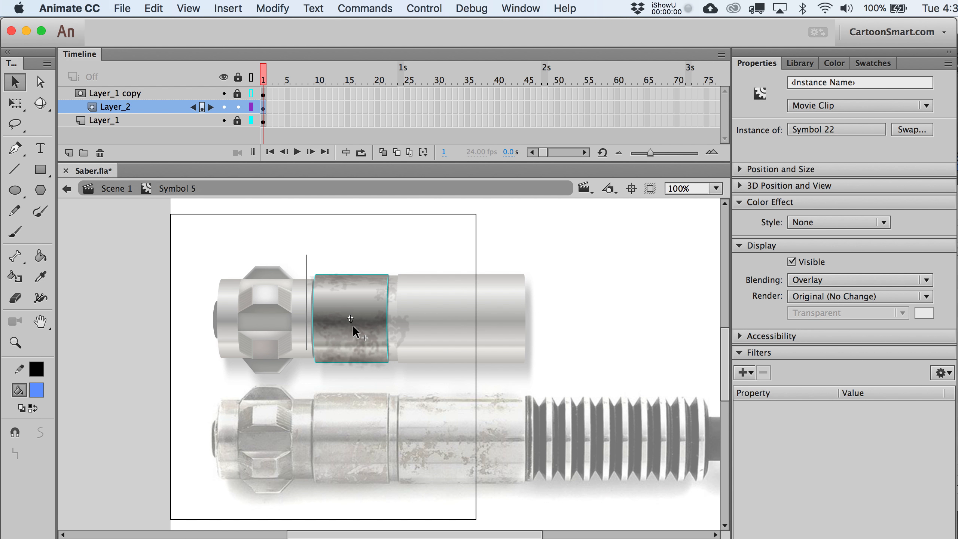
double_click(564, 291)
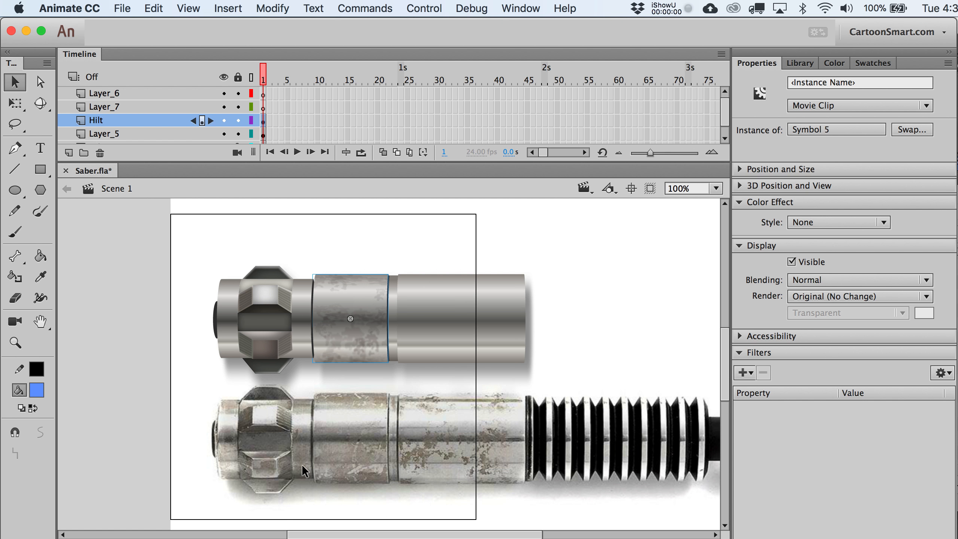
- Add another copy of the flattened patches in the grip section's lower half, stretch it horizontally, and return to the main scene
double_click(341, 308)
left_click(352, 315)
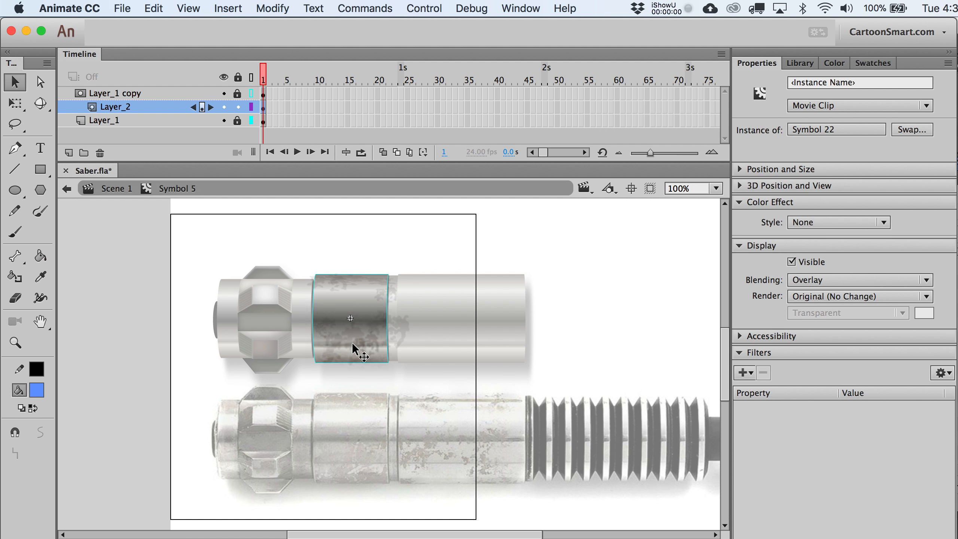
key("q")
left_click_drag(397, 341, 427, 322)
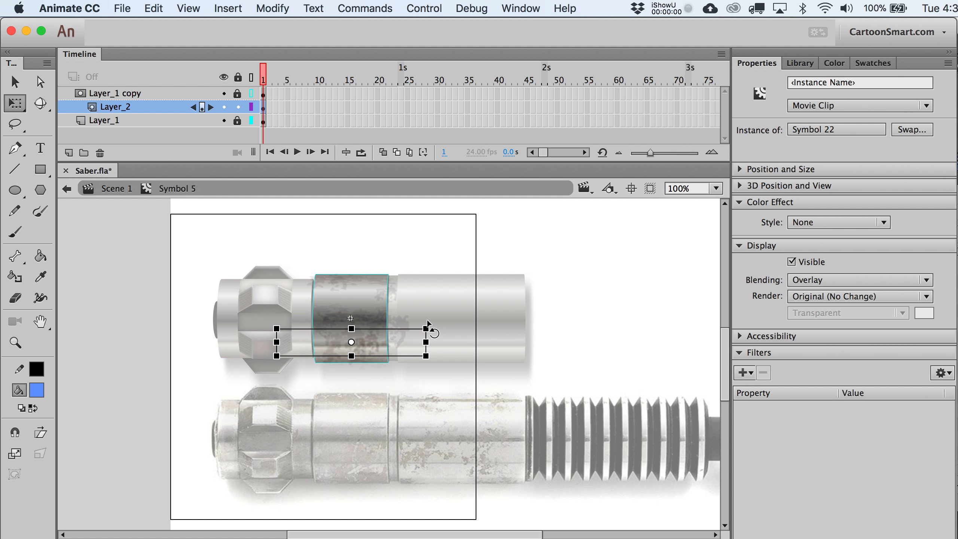
left_click(856, 279)
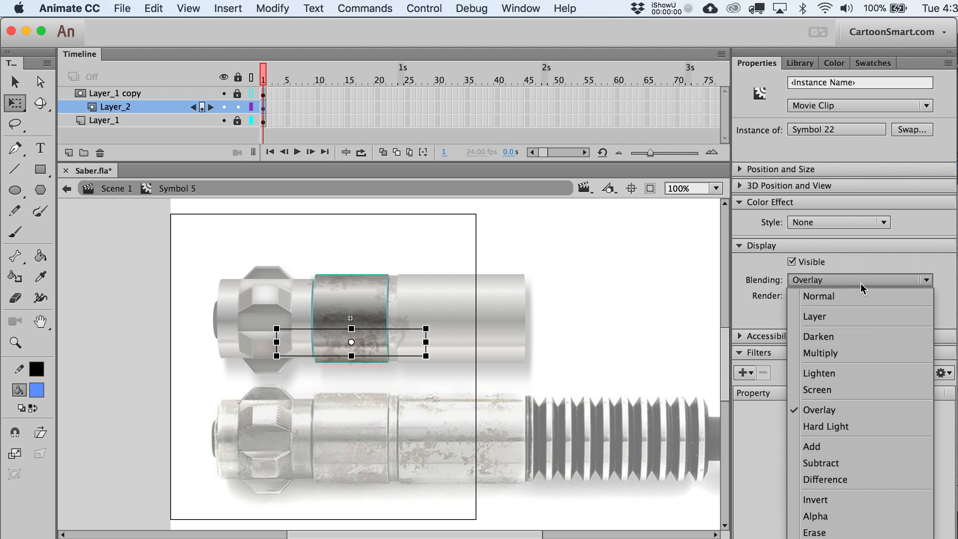
left_click(803, 267)
left_click(490, 402)
left_click(116, 189)
key("v")
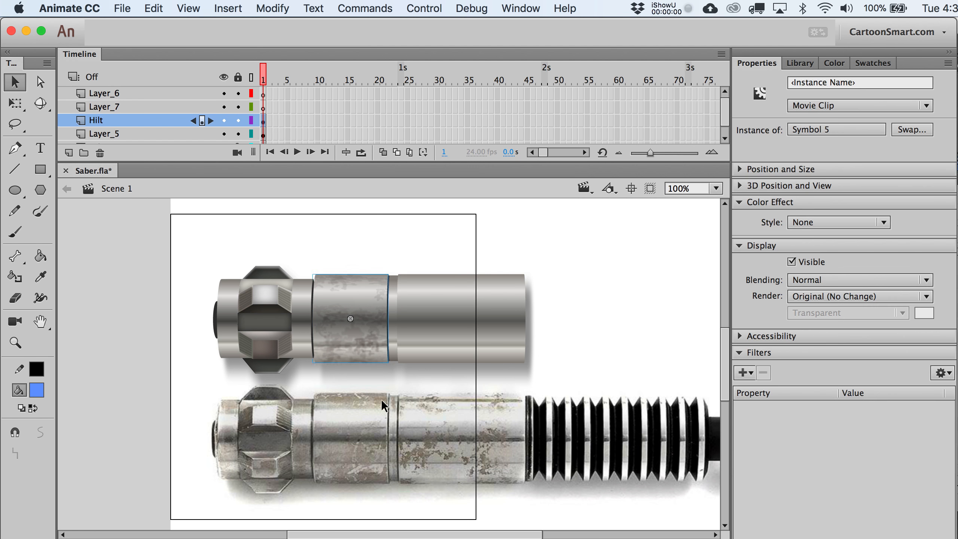
left_click(498, 401)
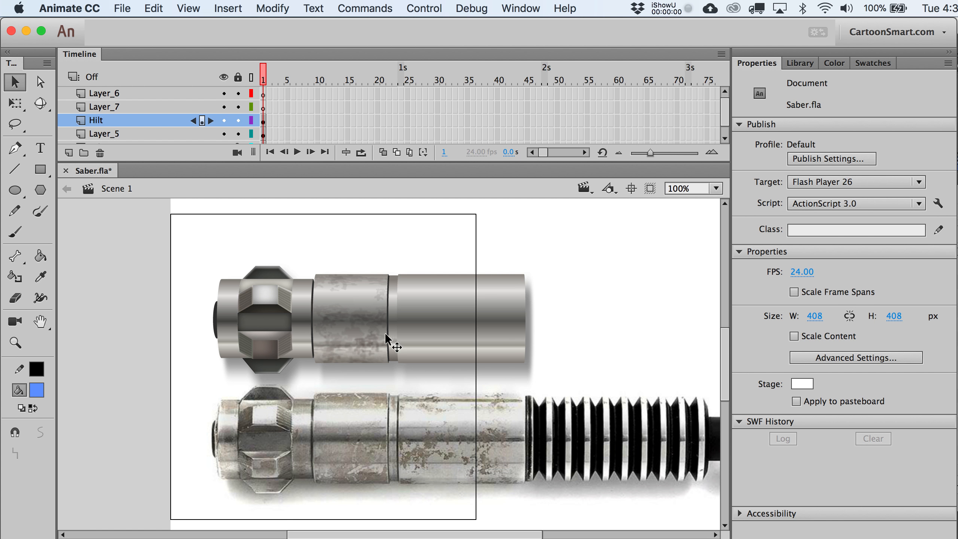
- Copy all rust patches on the grip section's Layer_2 and open the symbol of the wide section to its right
left_click(14, 343)
left_click_drag(208, 257, 446, 436)
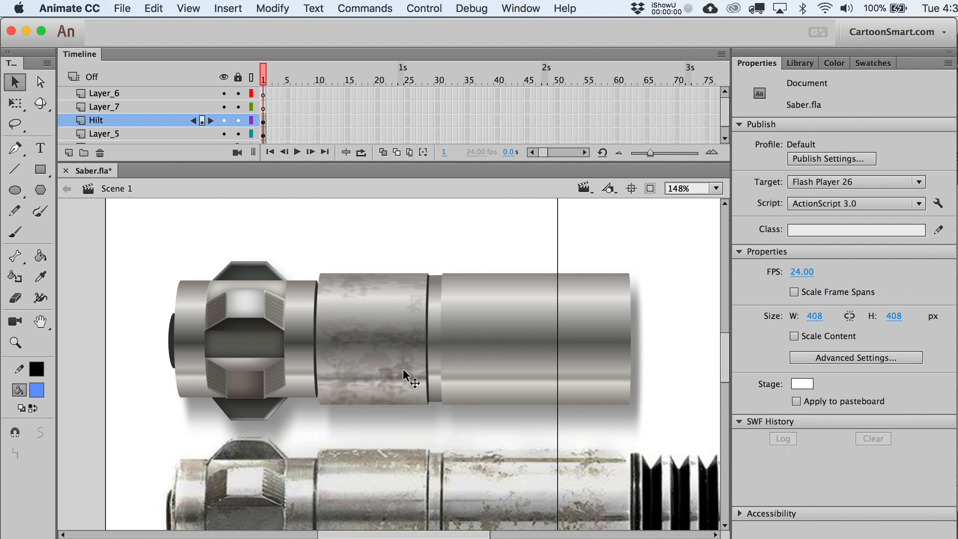
double_click(403, 368)
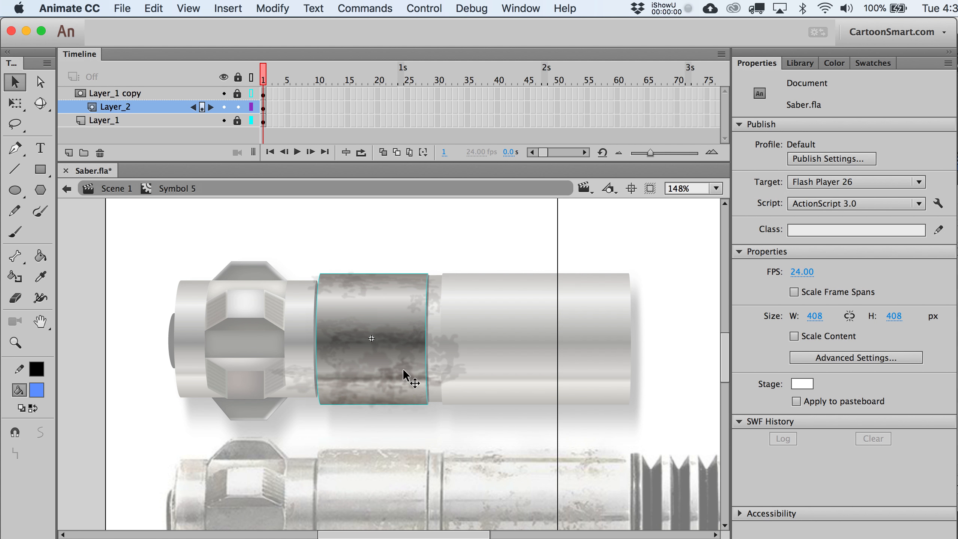
left_click(264, 107)
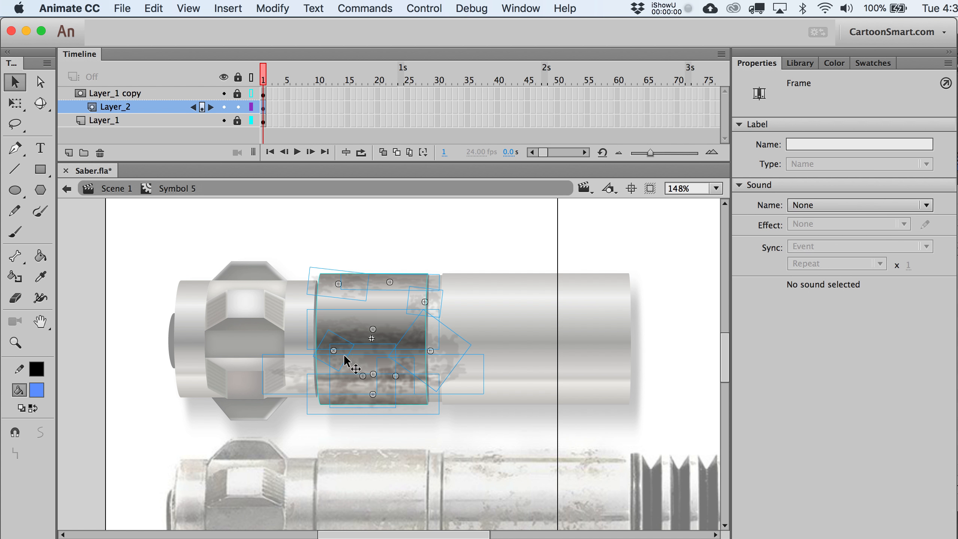
double_click(507, 306)
double_click(502, 331)
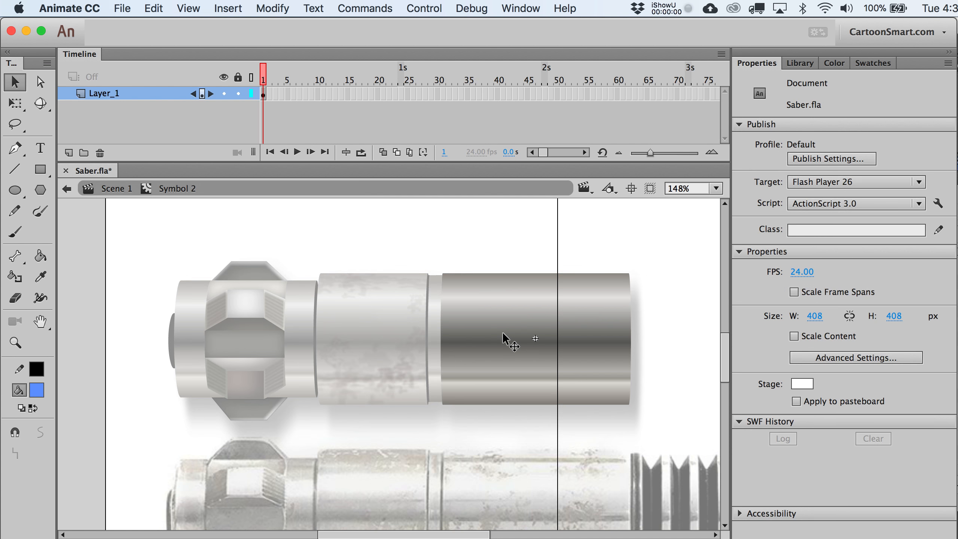
- Duplicate the wide section's Layer_1 and paste the copied patches on a new layer between the two
right_click(97, 99)
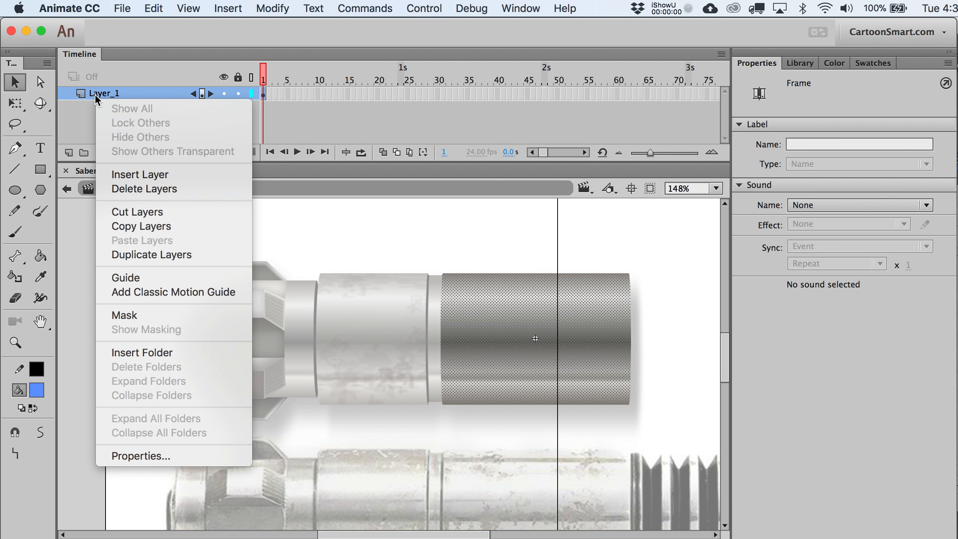
left_click(159, 255)
left_click(104, 117)
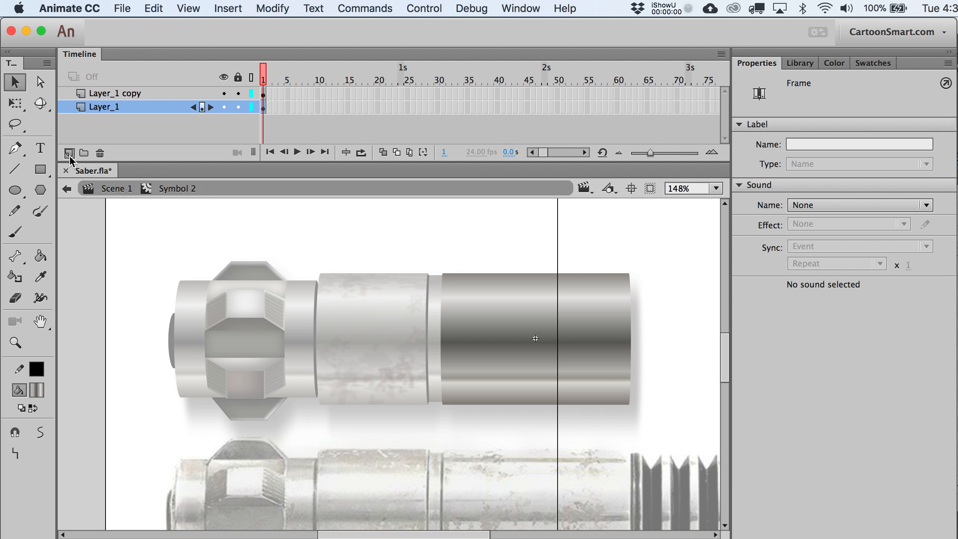
left_click(69, 153)
left_click(265, 110)
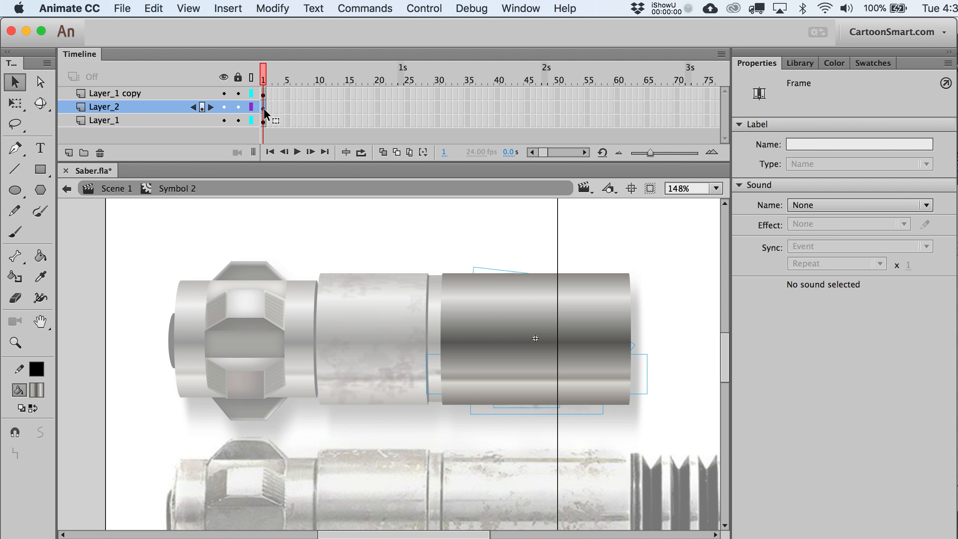
- Turn Layer_1 copy into a mask over the patches and unlock Layer_2 for editing
left_click(133, 94)
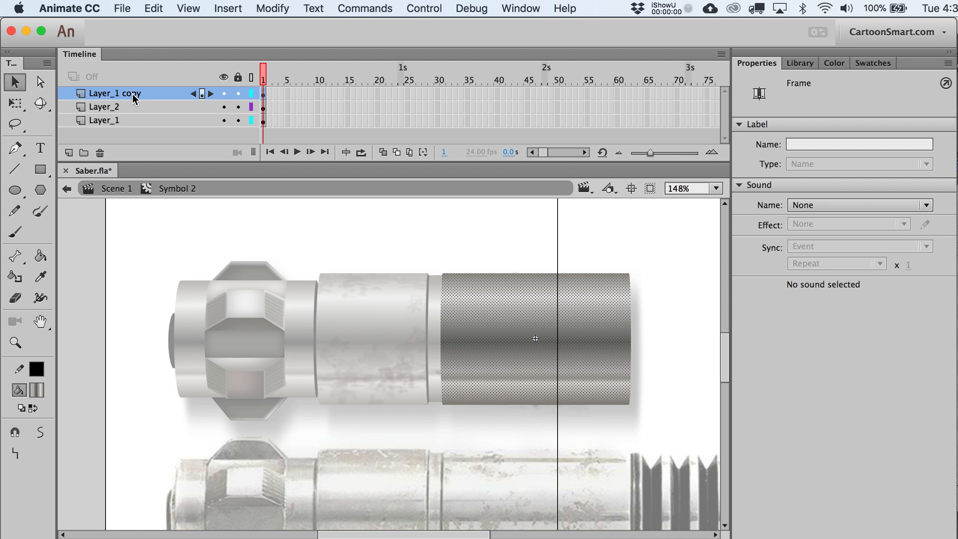
right_click(133, 95)
left_click(164, 318)
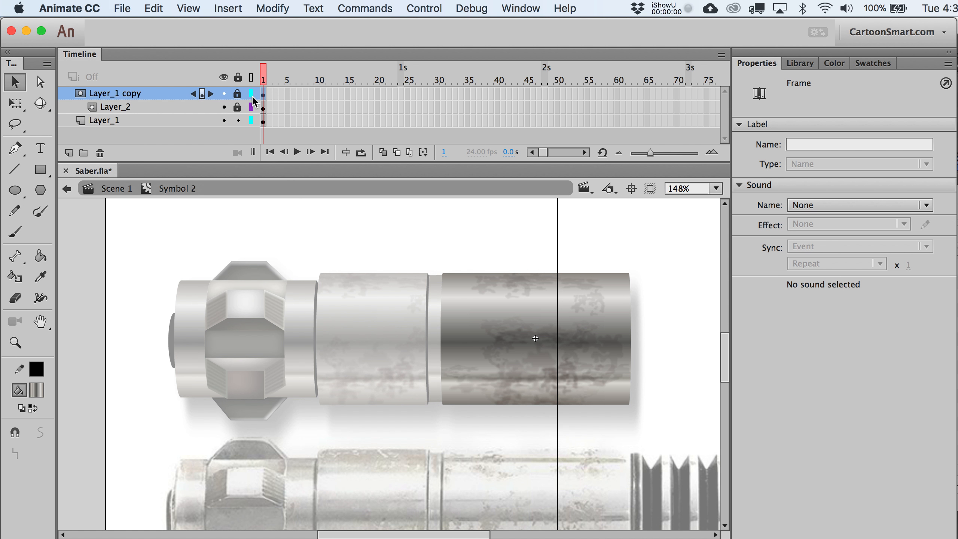
left_click(238, 107)
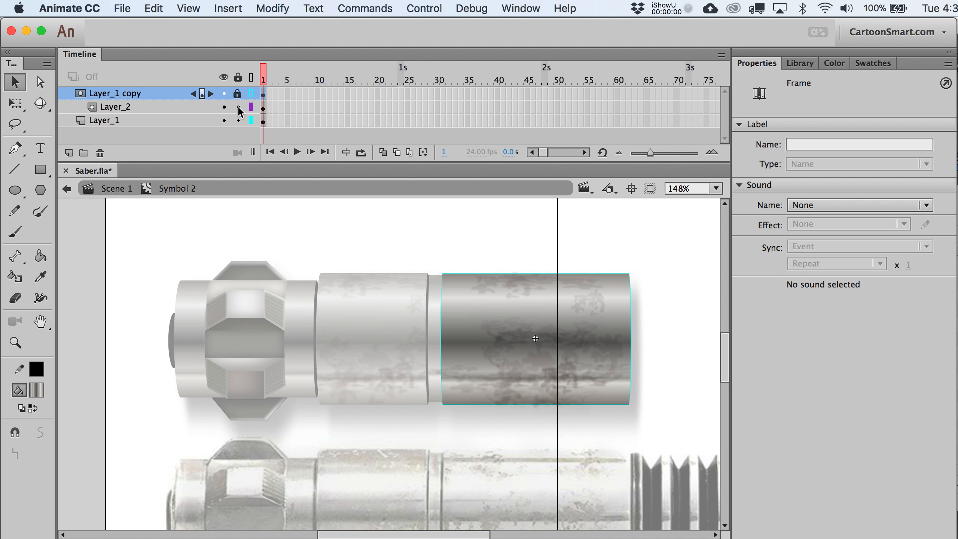
- Place a copy of a blurred square patch across the wide section's left edge
left_click(264, 107)
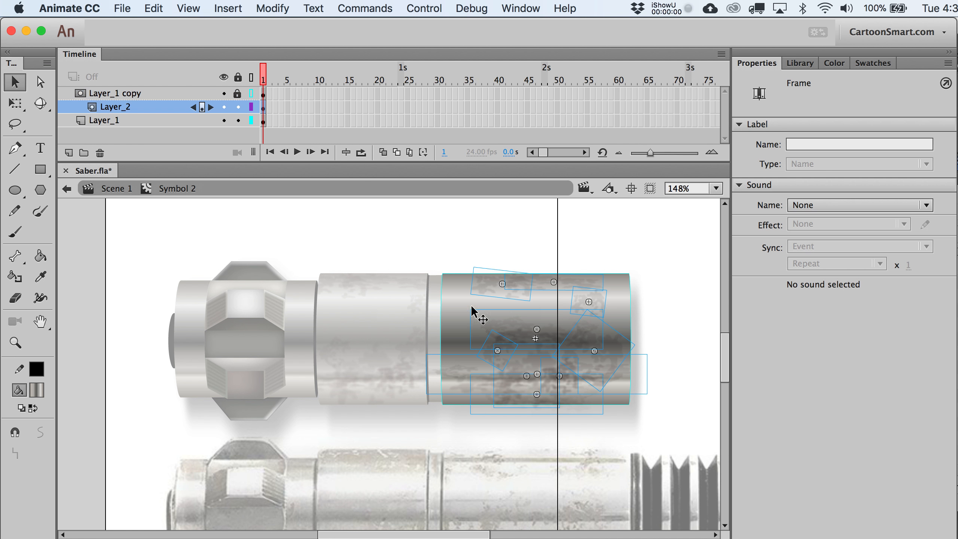
left_click(471, 308)
left_click(540, 348)
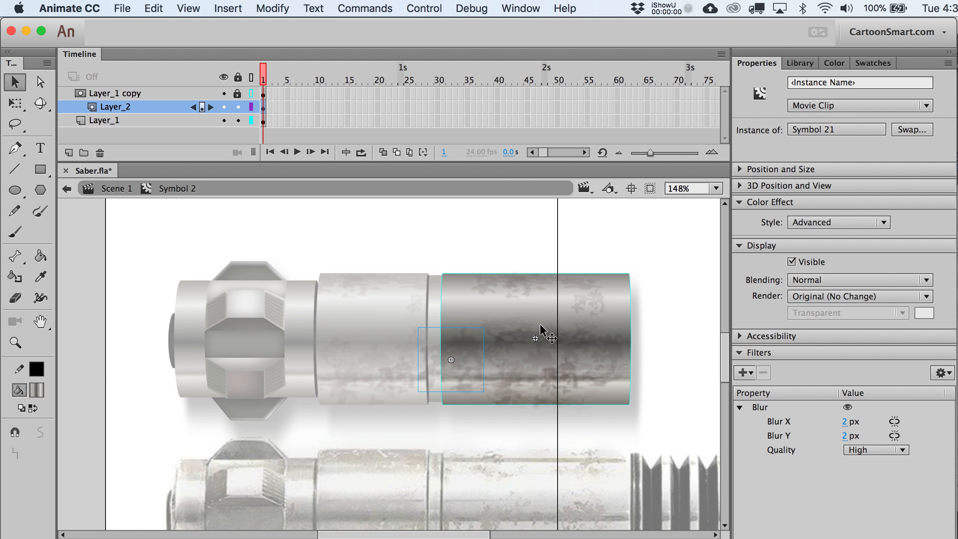
- Try moving the stretched patch symbol toward the wide section's lower right and undo the changes
left_click(533, 376)
left_click_drag(580, 384, 608, 393)
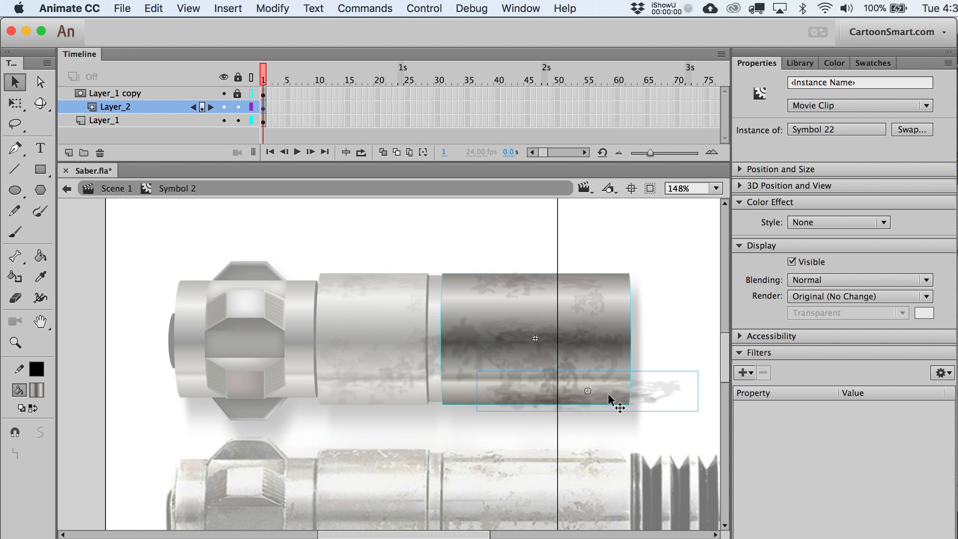
double_click(608, 393)
double_click(621, 414)
key("super+z")
key("super+z")
key("super+z")
- Examine the wear patches on the wide section, including the patches nested inside the stretched patch symbol
double_click(656, 375)
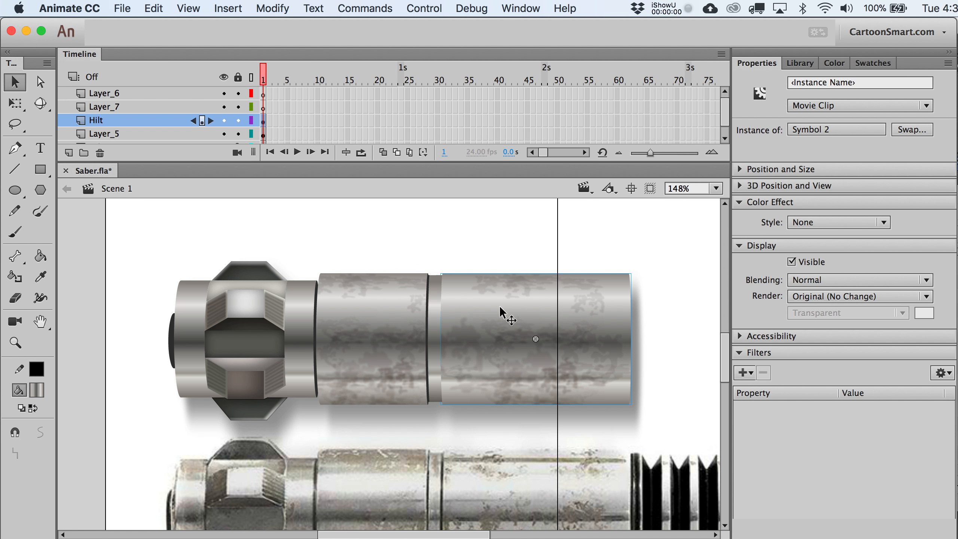
left_click(443, 264)
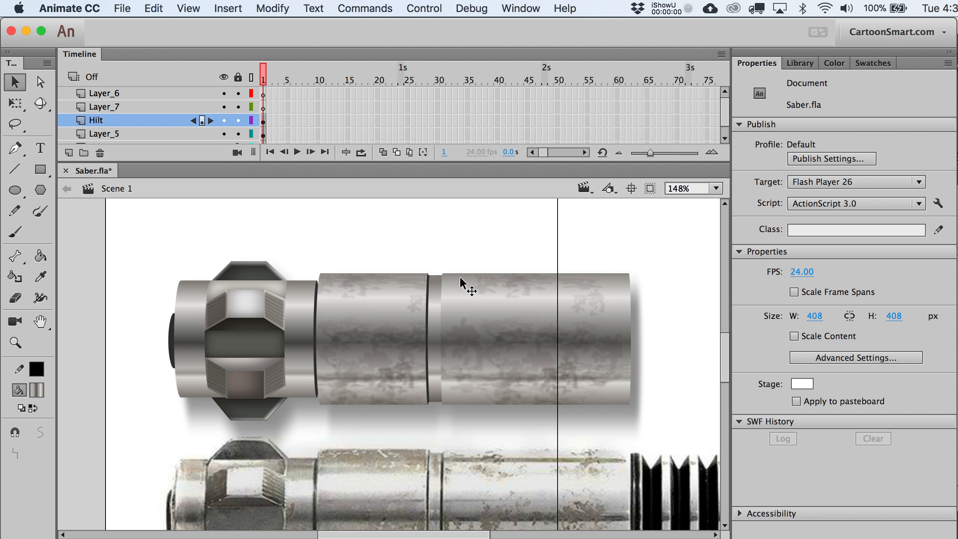
double_click(518, 280)
left_click(566, 298)
left_click(600, 307)
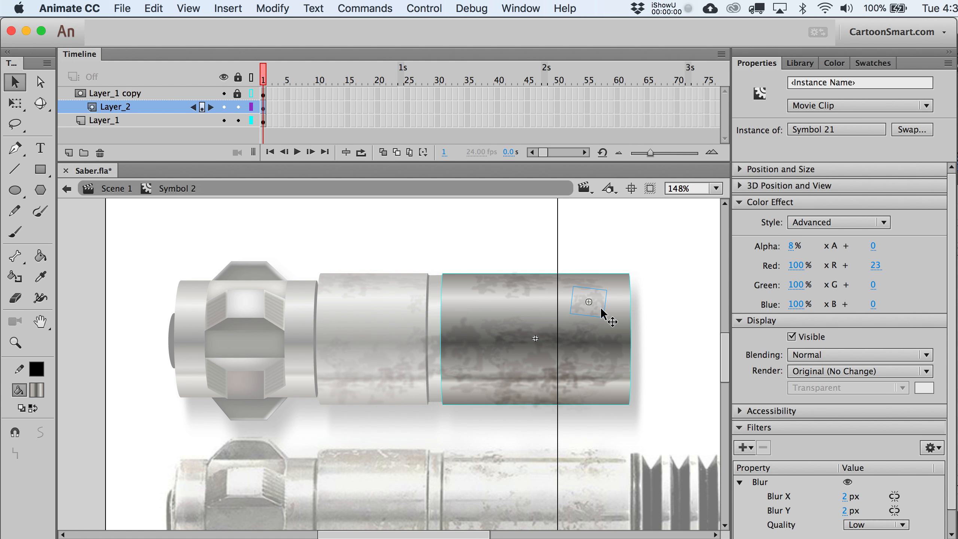
left_click(521, 373)
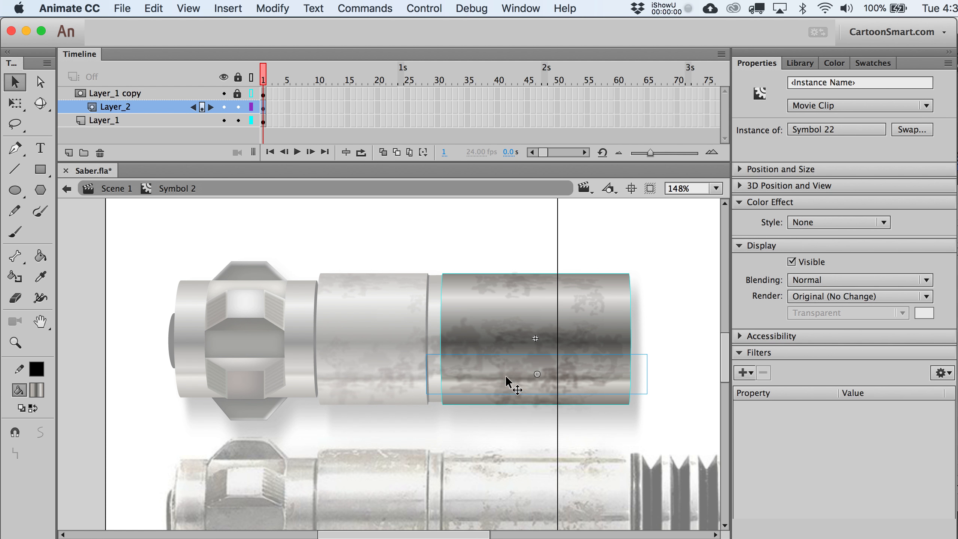
double_click(508, 374)
key("super+a")
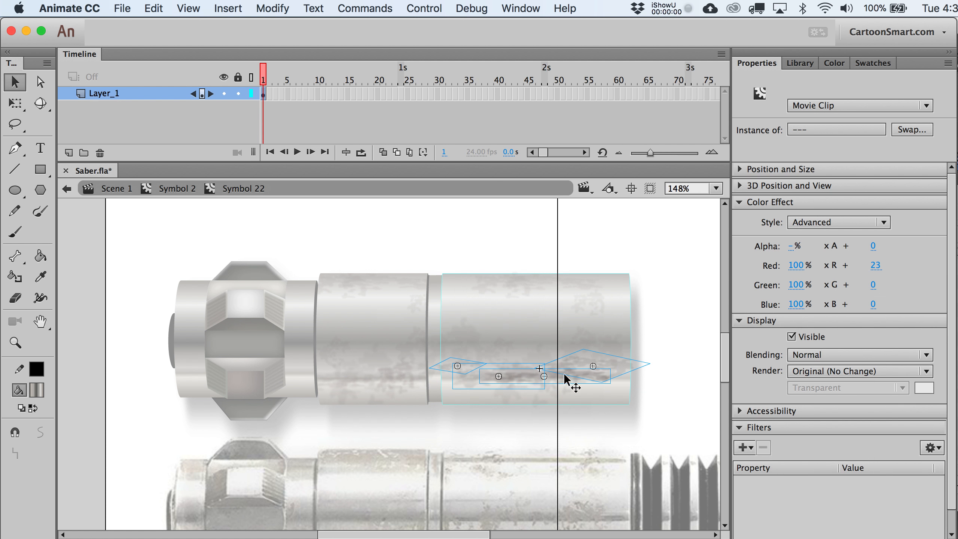
double_click(449, 248)
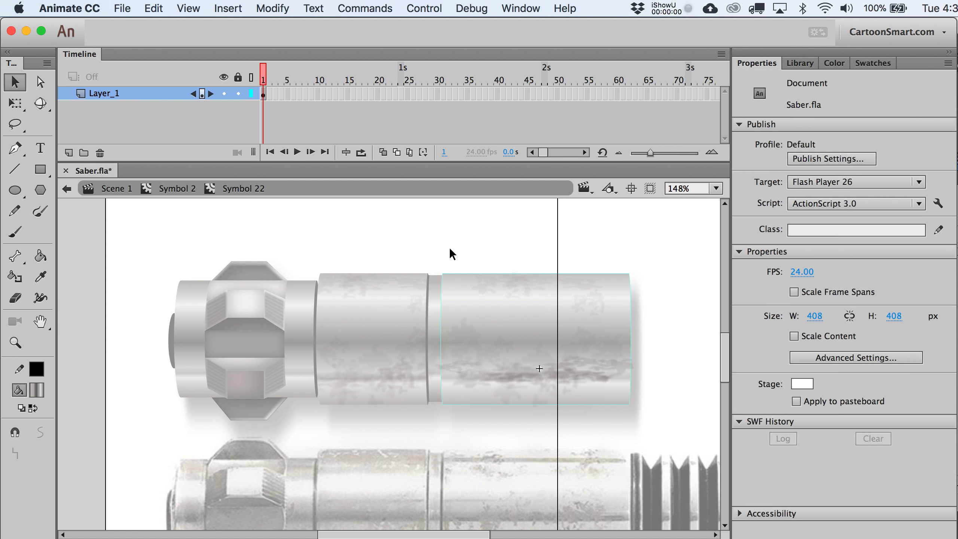
double_click(519, 375)
left_click(174, 188)
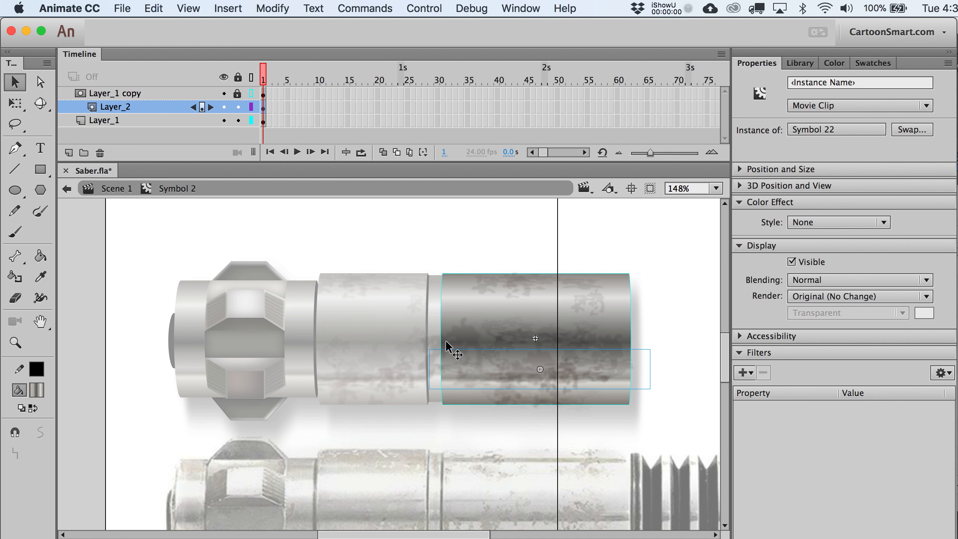
key("super+e")
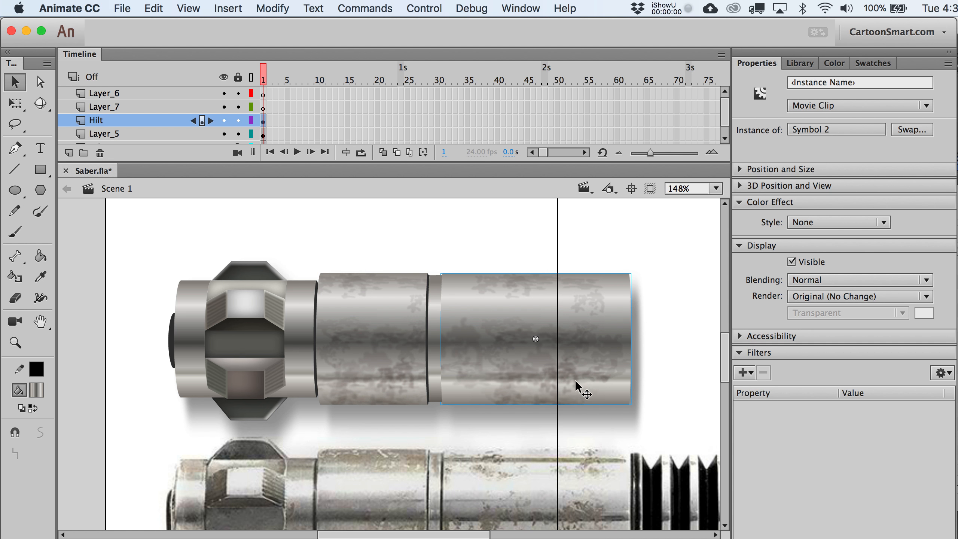
- Duplicate the stretched patch symbol on the wide section's lower half as an independent symbol with the default name
double_click(562, 385)
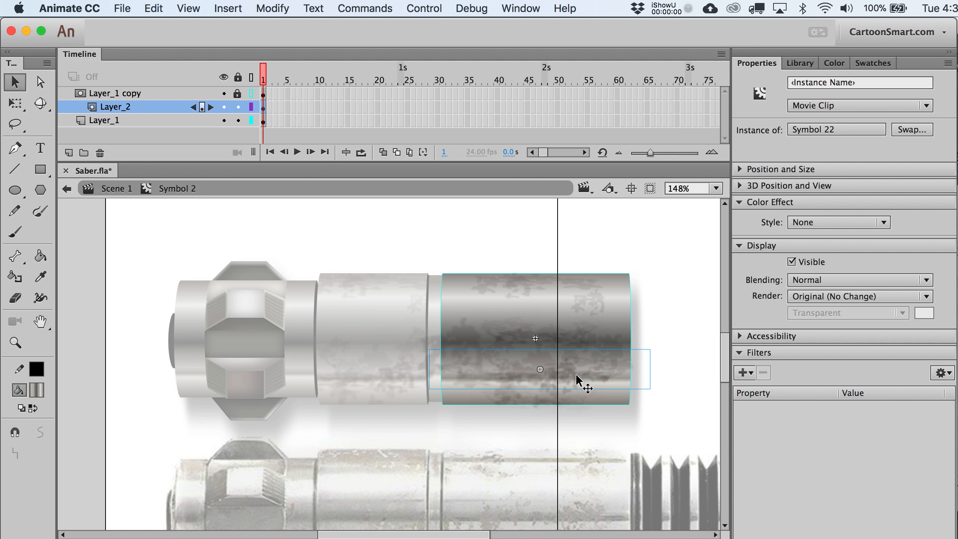
left_click(273, 8)
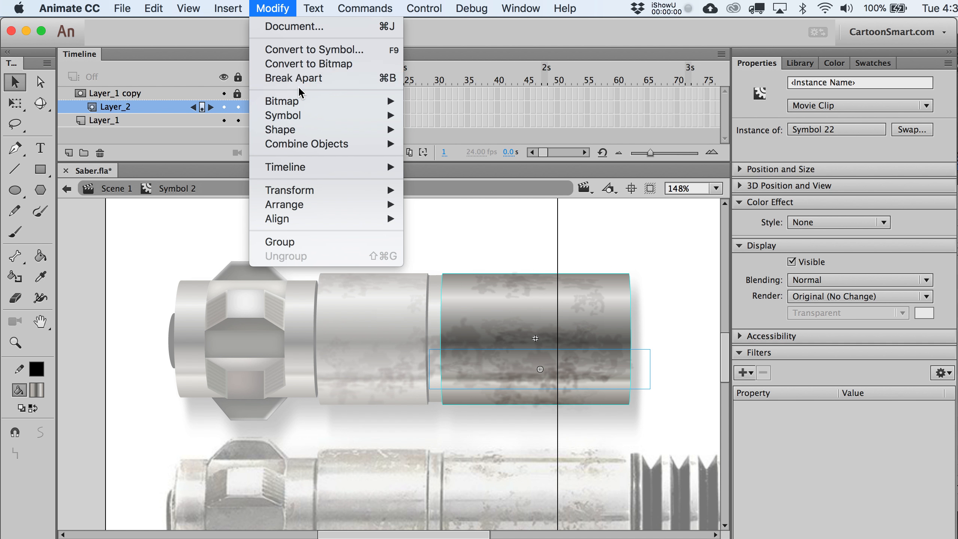
mouse_move(298, 116)
left_click(460, 130)
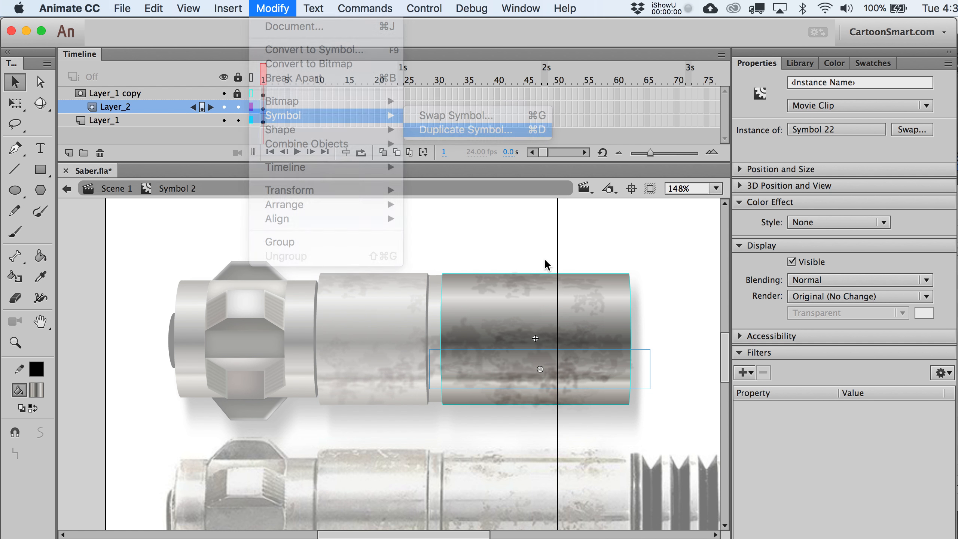
key("Right")
key("Return")
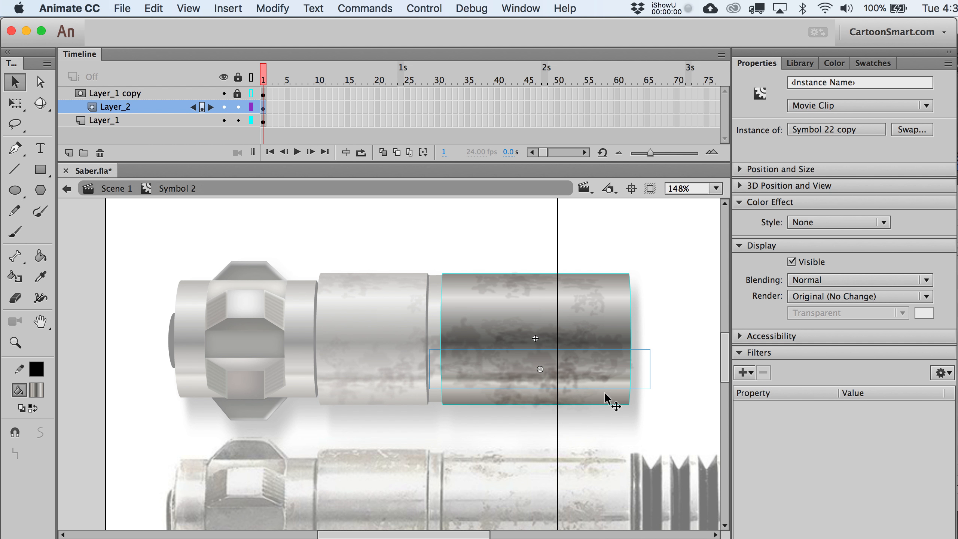
- Inside the duplicated patch symbol, place patches lower so the wear spreads toward the wide section's bottom edge
double_click(590, 378)
left_click(591, 376)
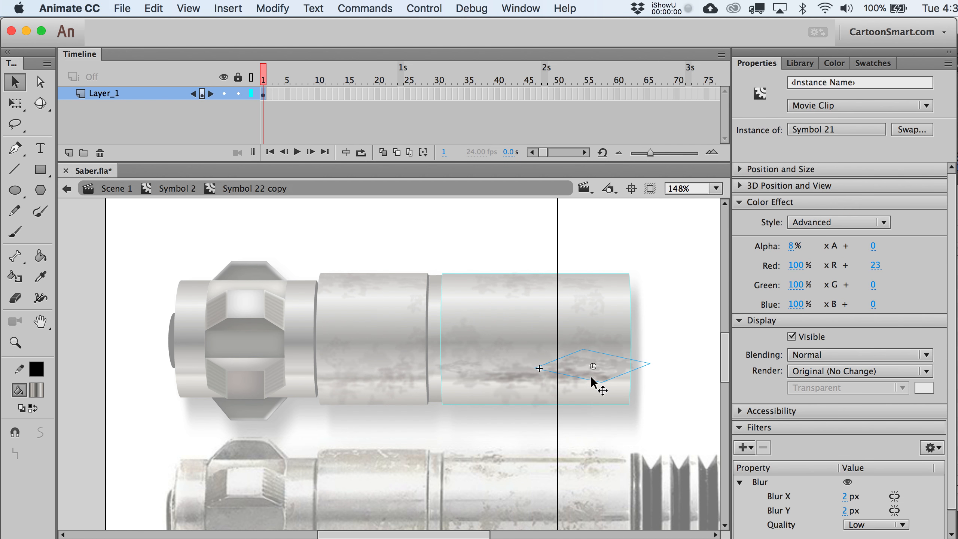
left_click(497, 382)
left_click_drag(498, 381, 573, 395)
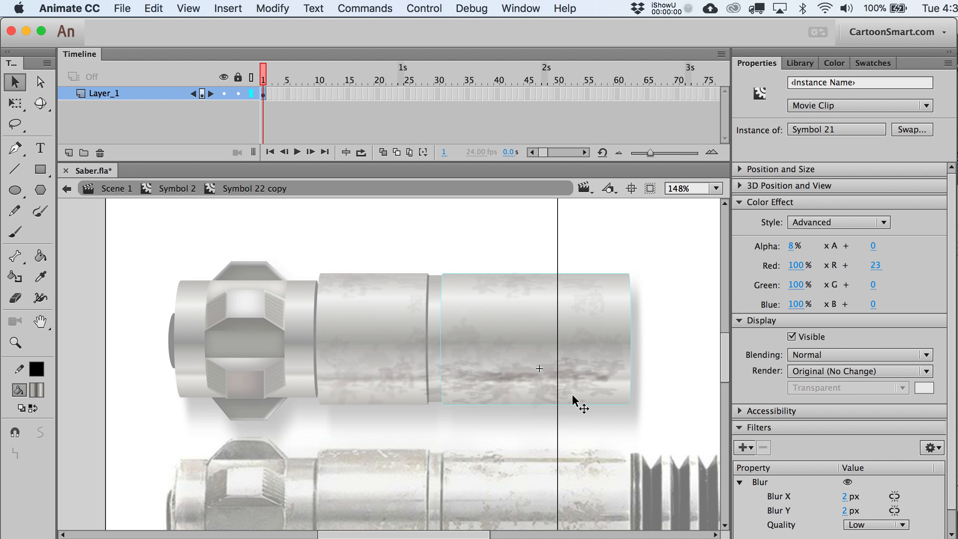
double_click(661, 374)
double_click(631, 370)
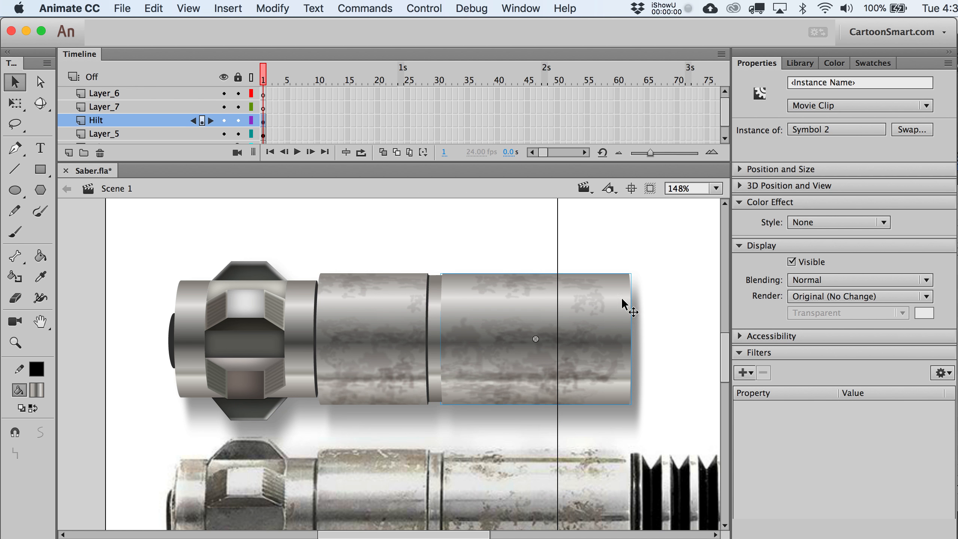
- Place a square wear patch at the wide section's upper right corner and a slightly flattened one across its upper left edge
double_click(592, 299)
left_click_drag(597, 310, 624, 301)
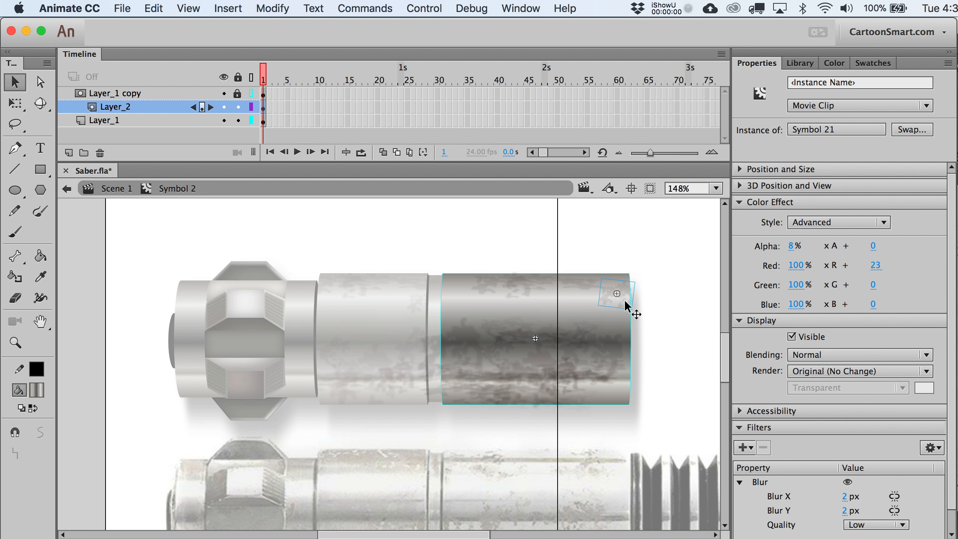
left_click(514, 288)
left_click_drag(484, 288, 438, 286)
key("super+shift+h")
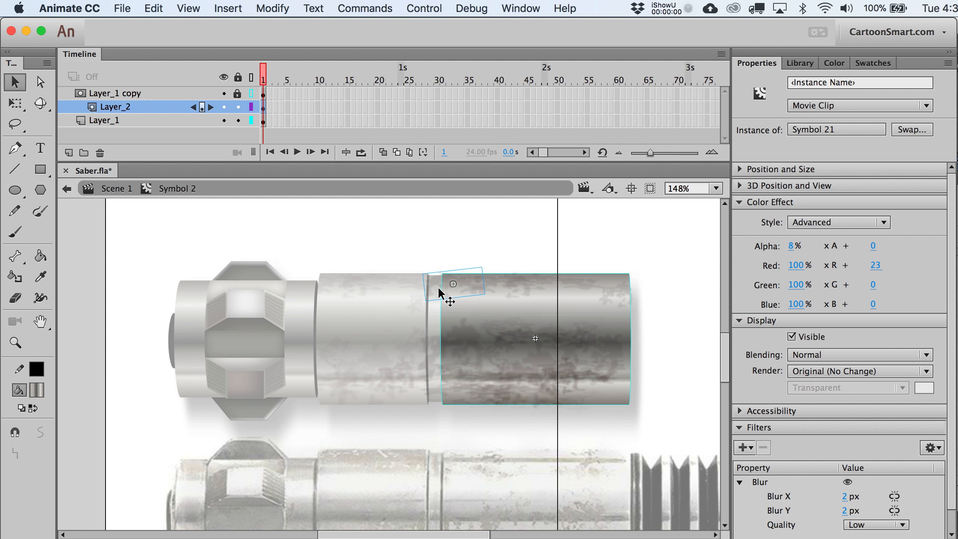
key("shift+Left")
key("q")
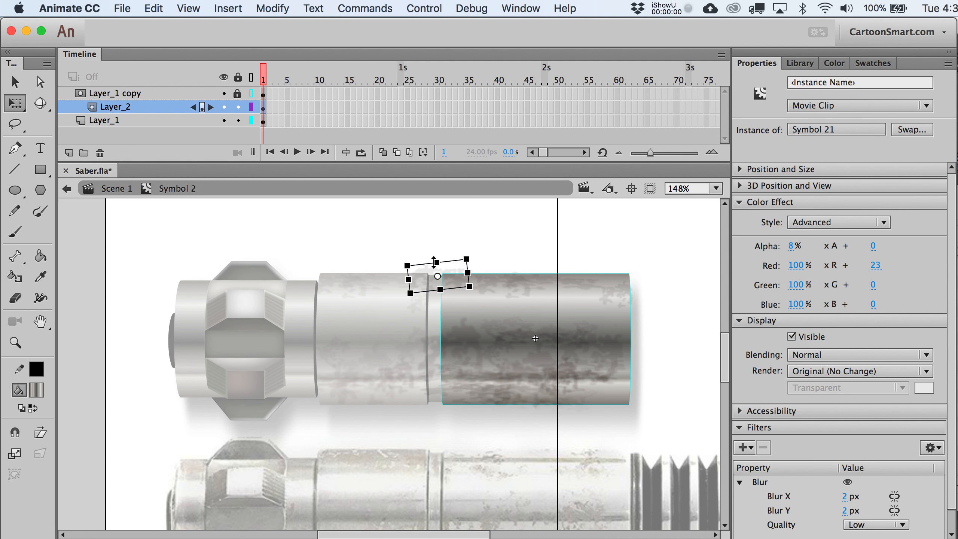
left_click_drag(436, 264, 437, 267)
key("v")
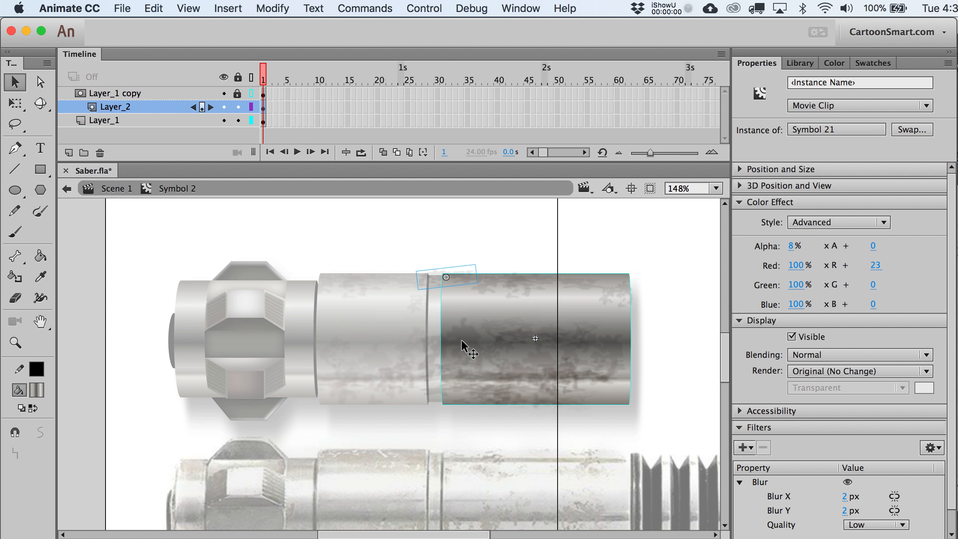
double_click(477, 208)
- Delete two dark streak patches from the duplicated patch symbol on the wide section and return to the main scene
scroll(470, 299, "right", 3)
scroll(470, 299, "down", 1)
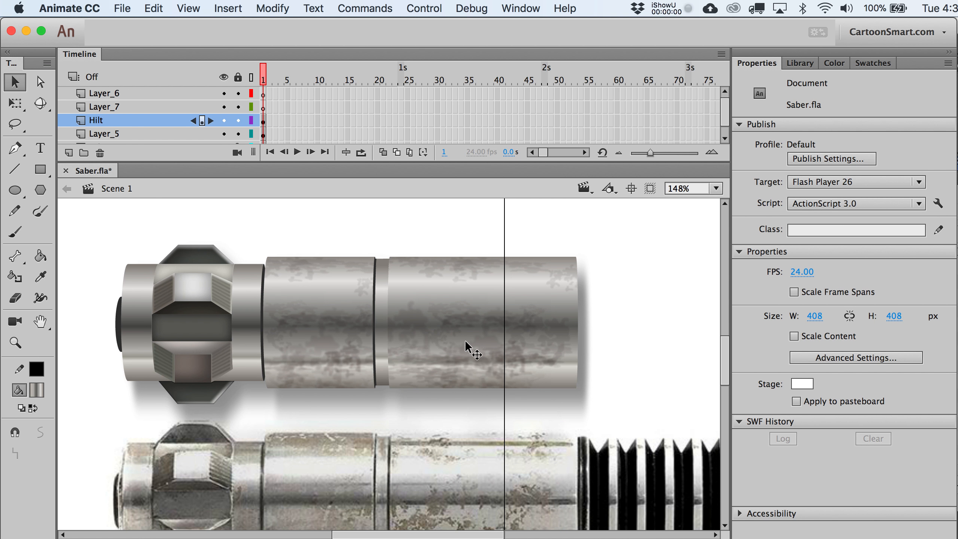
left_click_drag(492, 375, 576, 379)
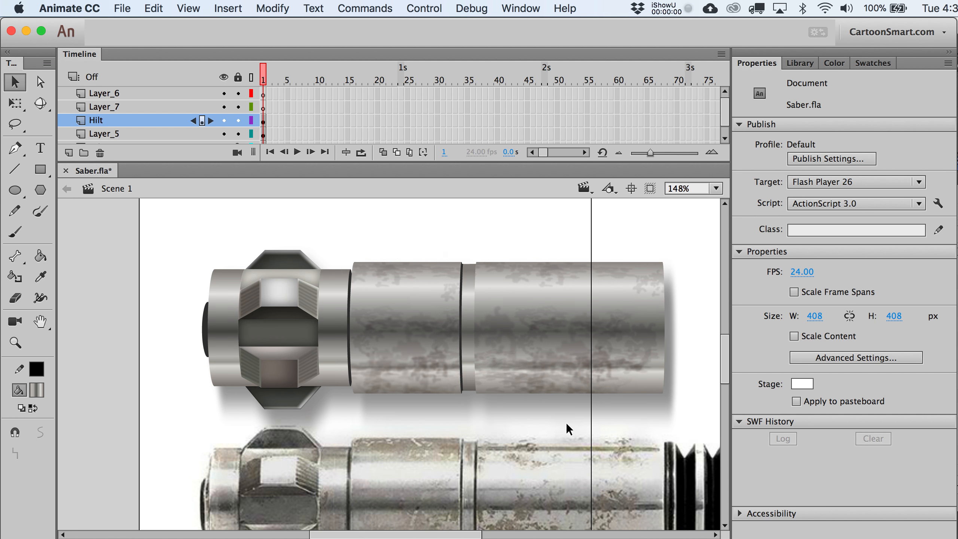
left_click_drag(563, 465, 540, 435)
double_click(568, 344)
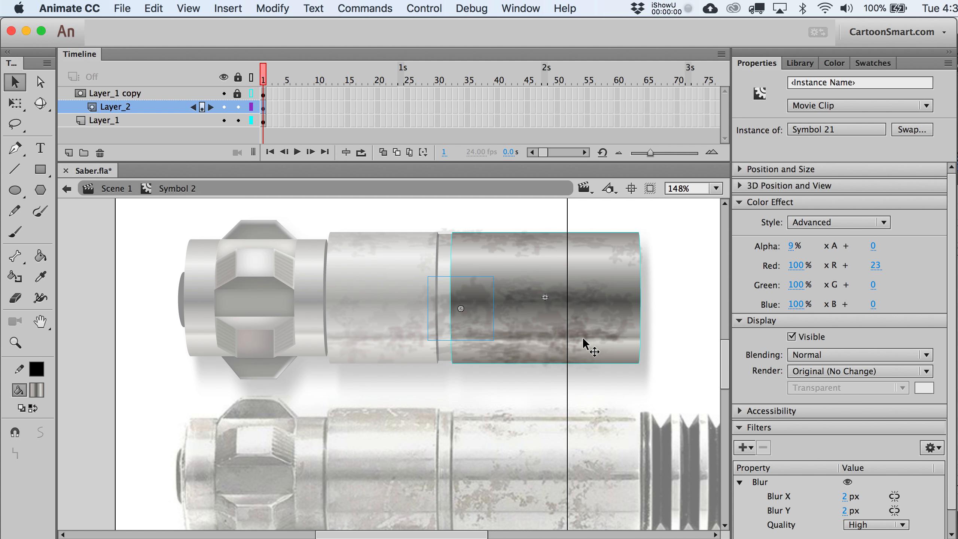
left_click(586, 336)
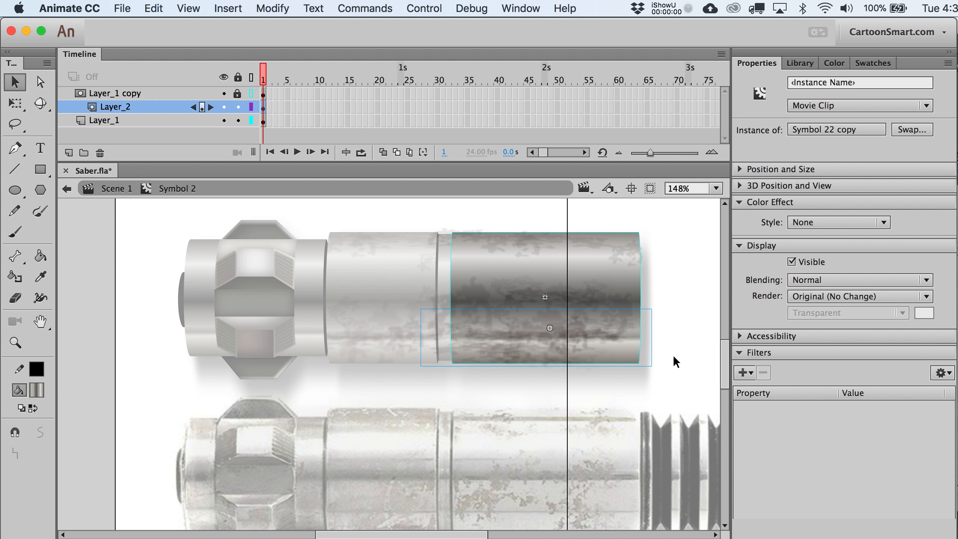
double_click(559, 328)
left_click_drag(692, 320, 508, 353)
left_click(620, 354)
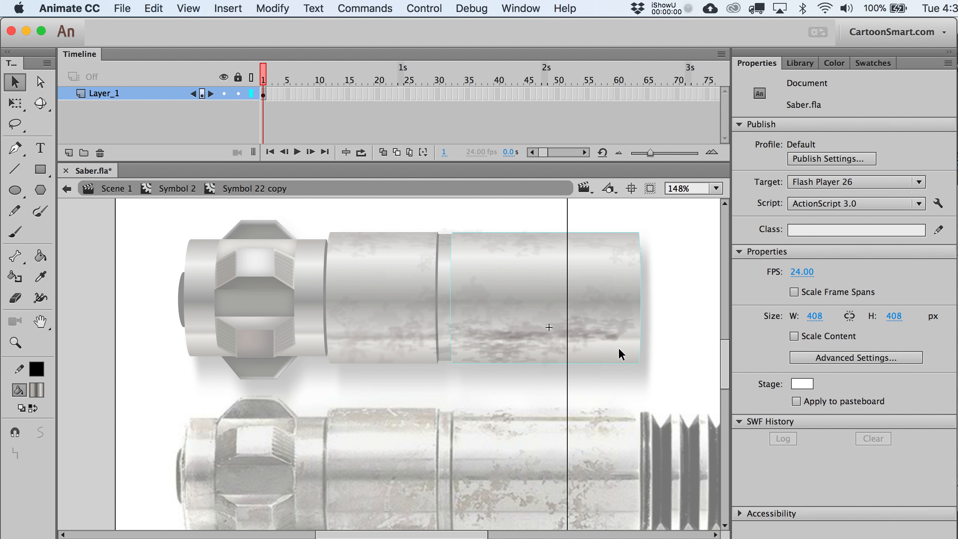
left_click(608, 329)
key("Delete")
left_click(602, 336)
key("Delete")
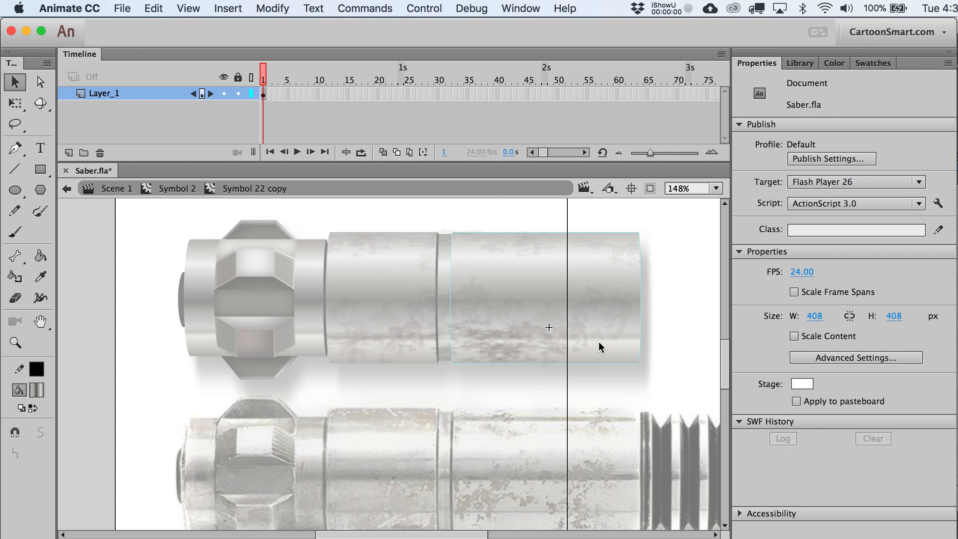
key("super+e")
- Select all the wear patches on Layer_2 inside the grip symbol and return to the main scene
key("super+1")
left_click(665, 331)
key("space")
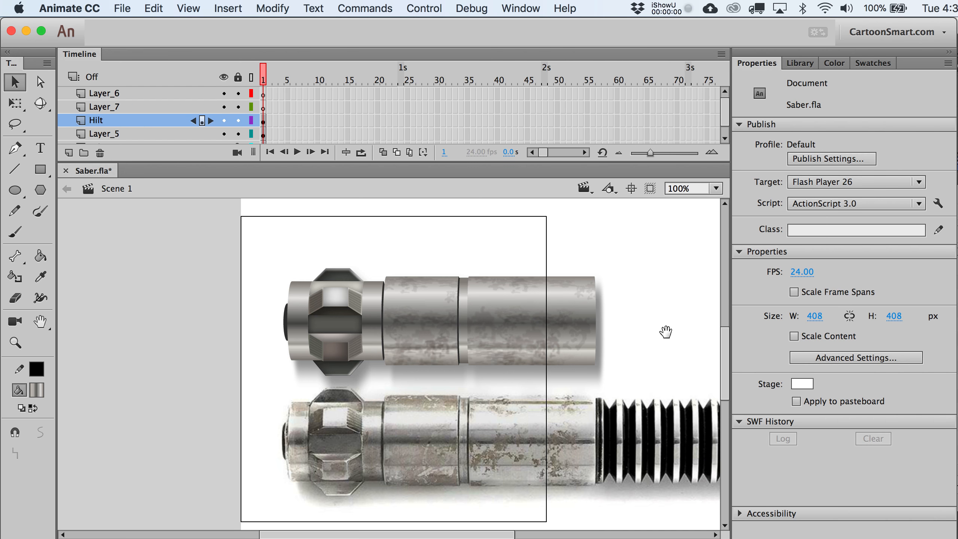
left_click_drag(665, 331, 611, 327)
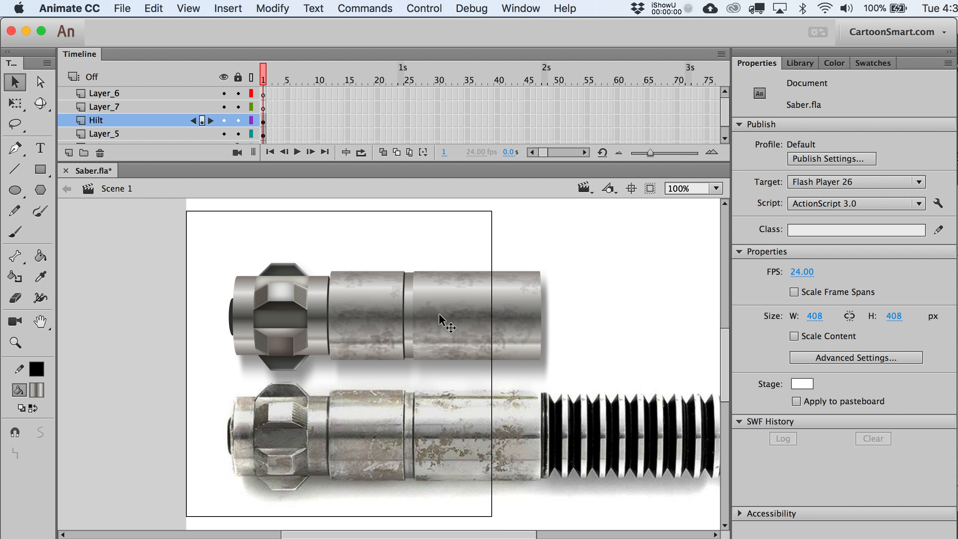
double_click(385, 318)
left_click(378, 327)
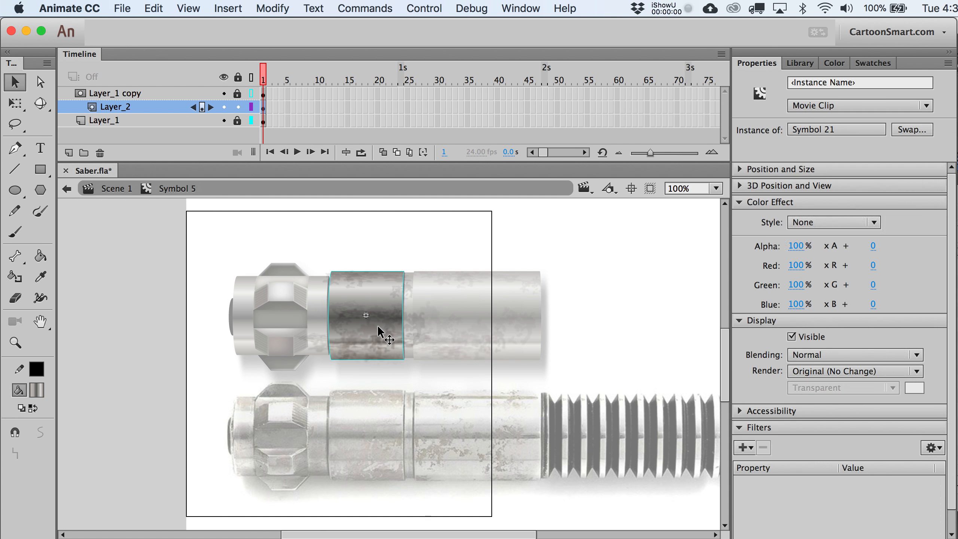
double_click(377, 324)
double_click(371, 296)
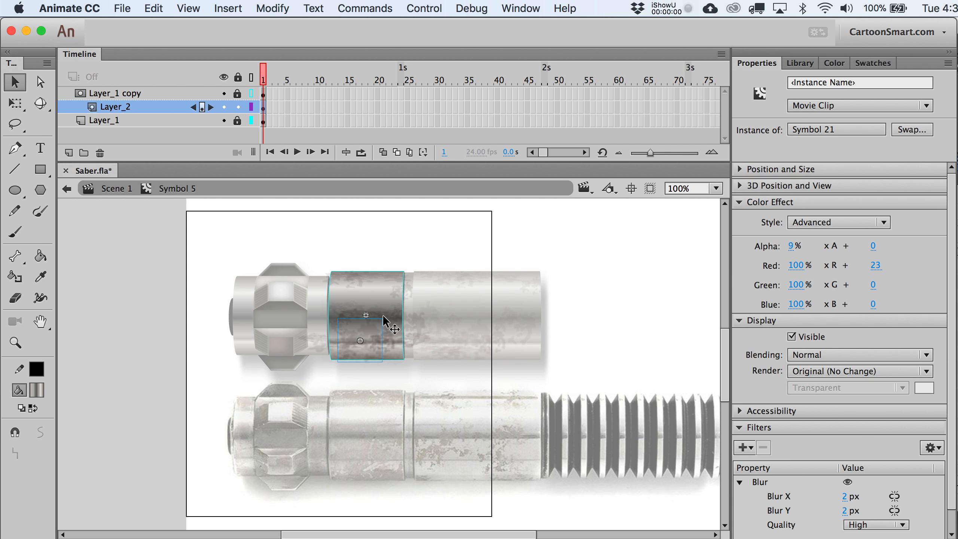
left_click_drag(464, 410, 325, 278)
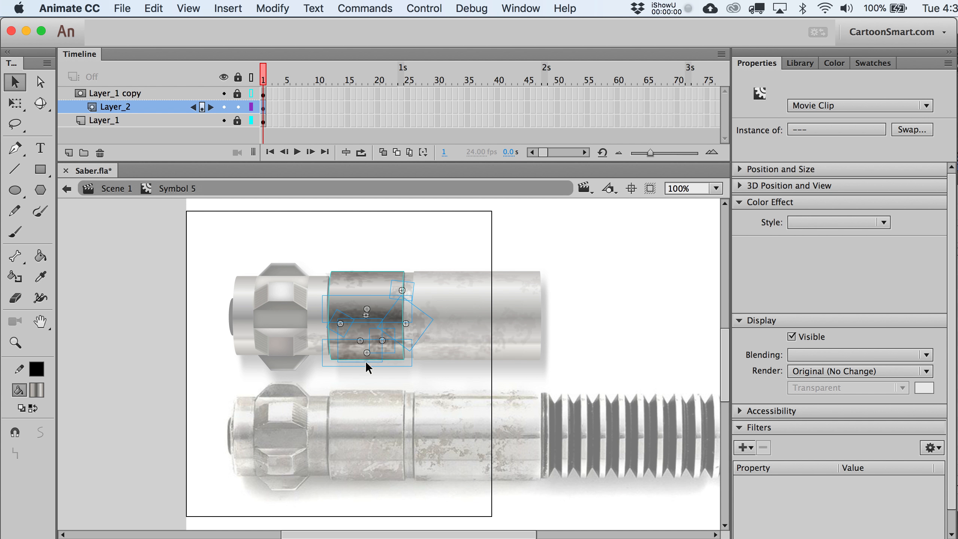
double_click(380, 250)
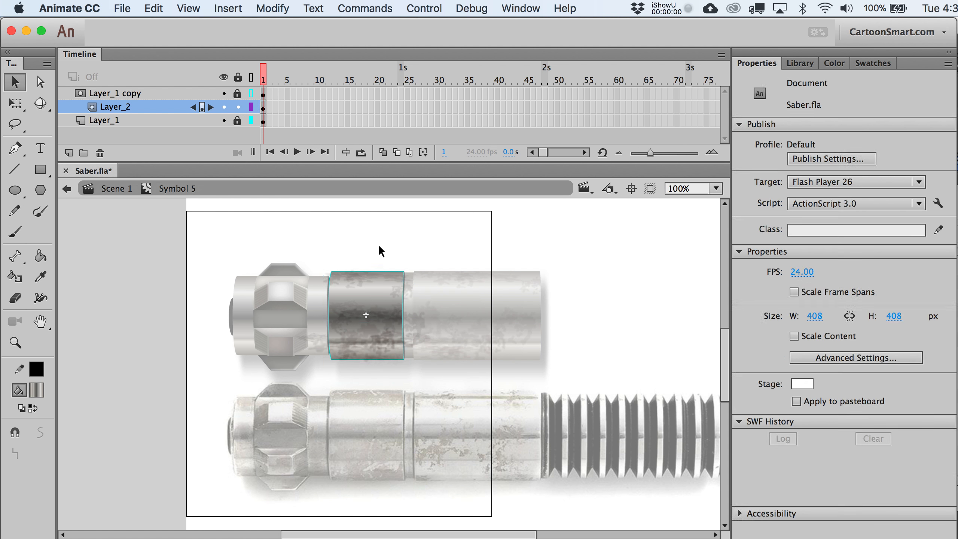
- Duplicate Layer_1 inside the narrow band between the faceted knob and the grip, and make the original layer active
left_click(318, 276)
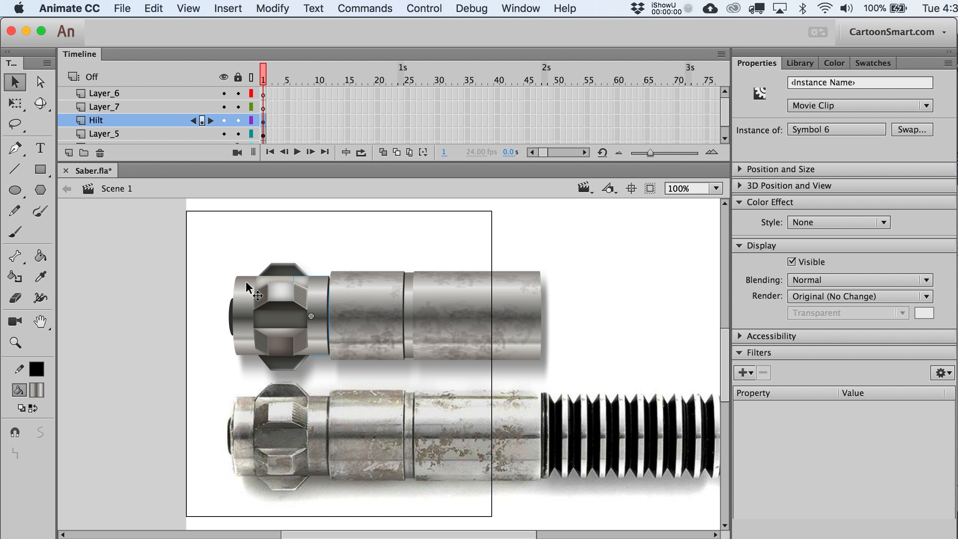
double_click(319, 295)
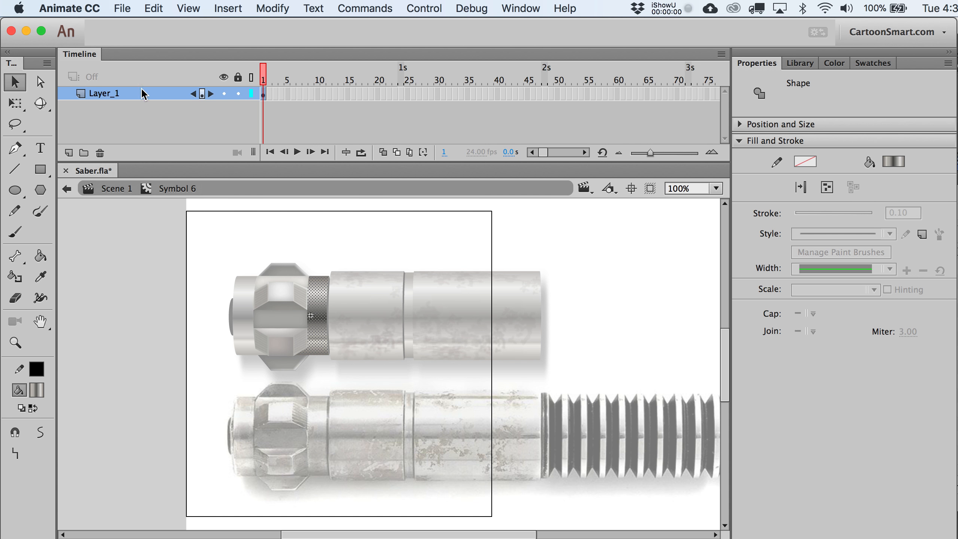
right_click(132, 95)
left_click(172, 251)
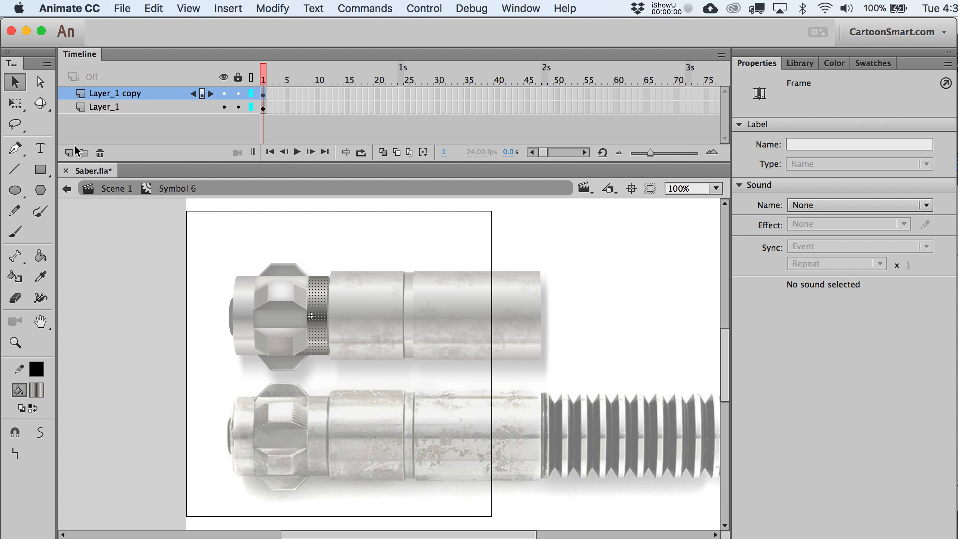
left_click(98, 115)
left_click(102, 113)
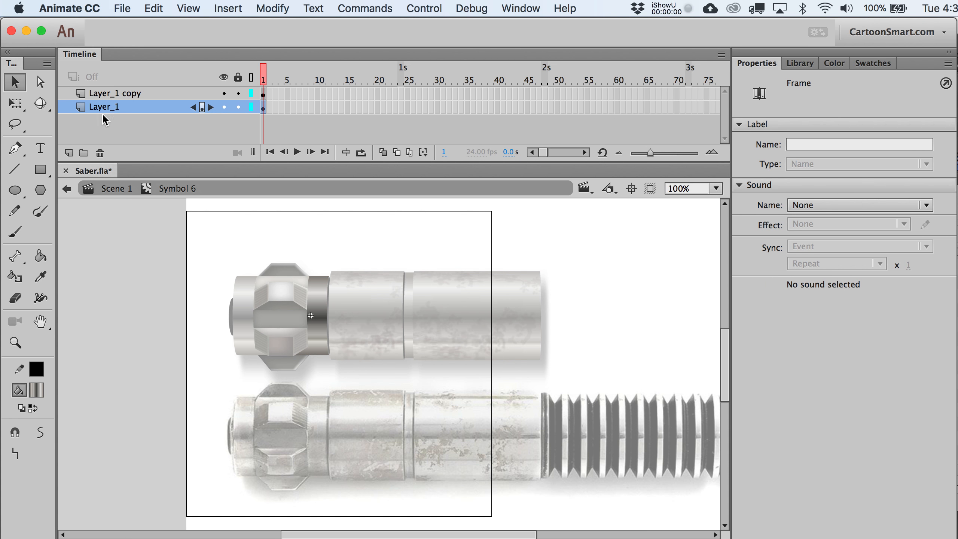
- Insert a new layer between Layer_1 and its copy in the narrow band's symbol, and turn the copy into a mask
left_click(70, 153)
left_click(139, 98)
right_click(138, 96)
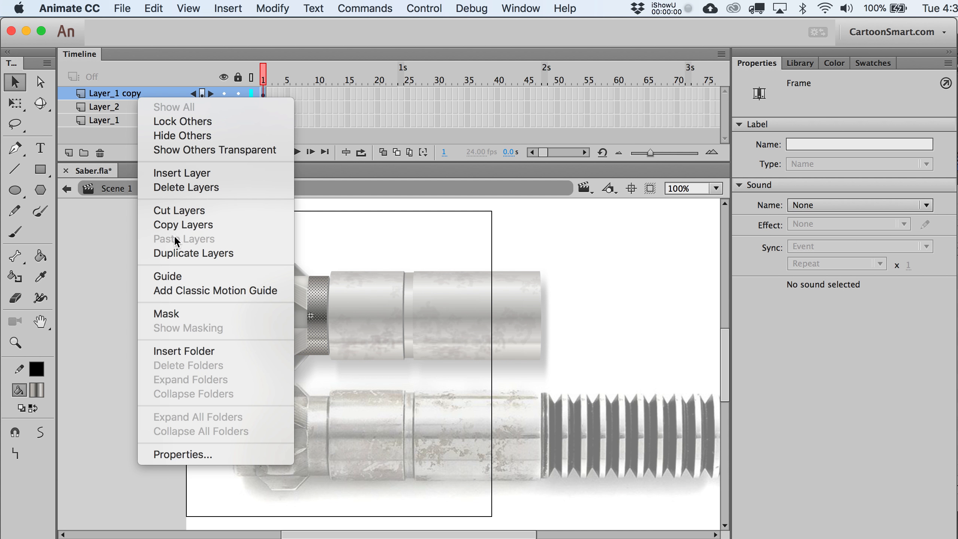
left_click(193, 313)
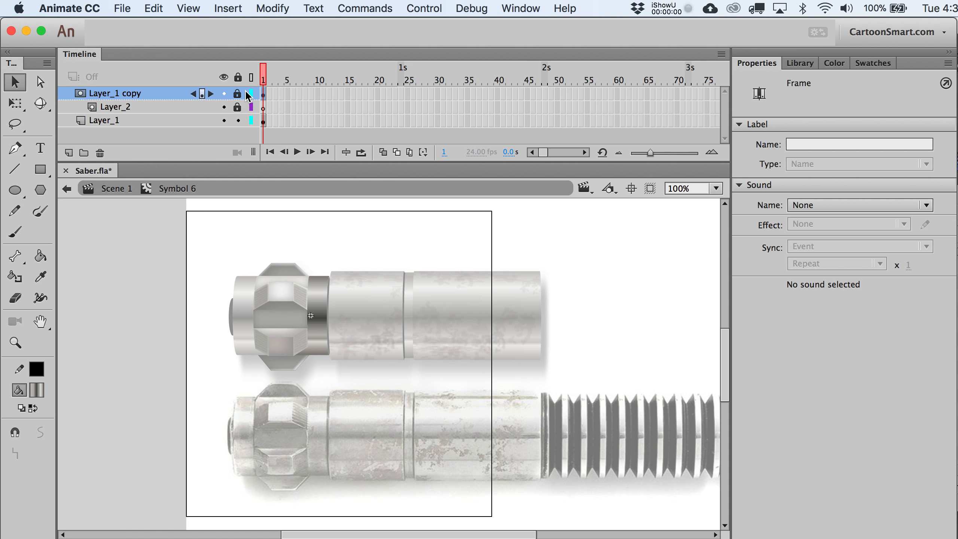
- Paste the wear patches in place on the masked Layer_2, shift them towards the faceted knob to cover the band, and return to the main scene
left_click(265, 108)
key("super+shift+v")
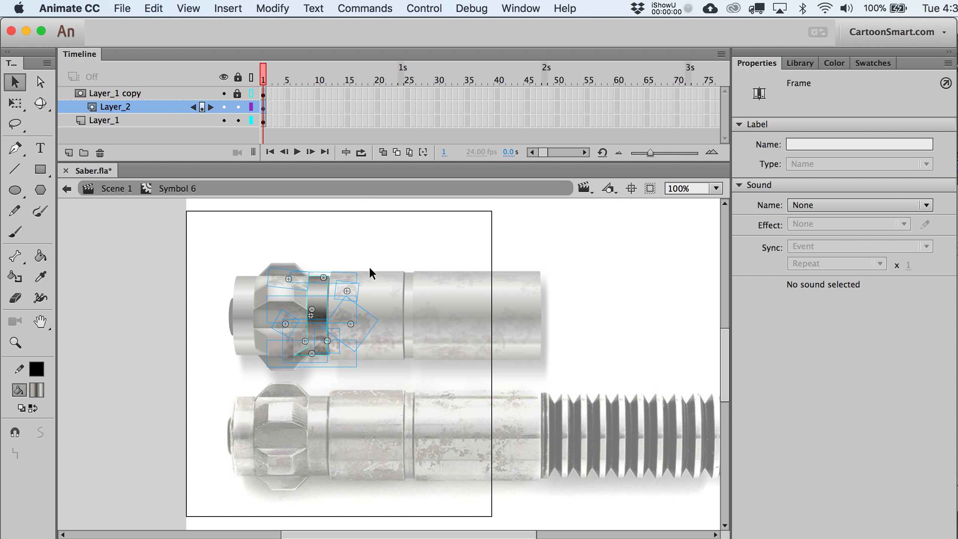
left_click_drag(364, 332, 343, 332)
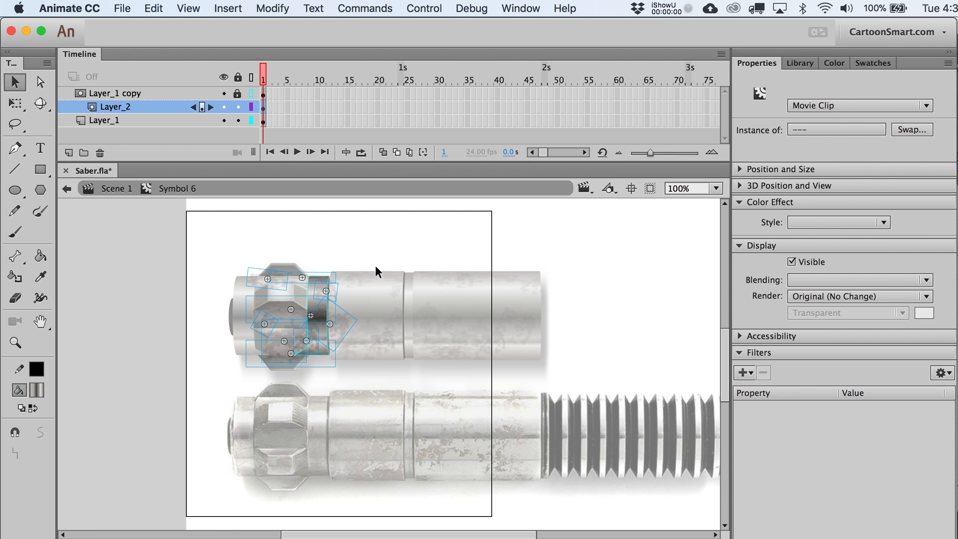
double_click(372, 251)
- Open the end ring's symbol, duplicate Layer_1, insert a layer between the two, and turn the copy into a mask
double_click(237, 313)
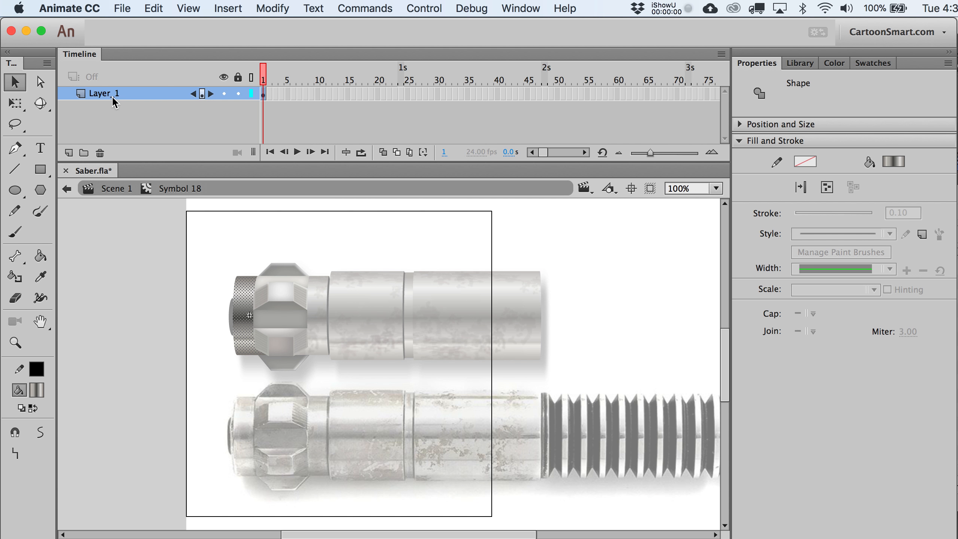
right_click(115, 102)
left_click(156, 260)
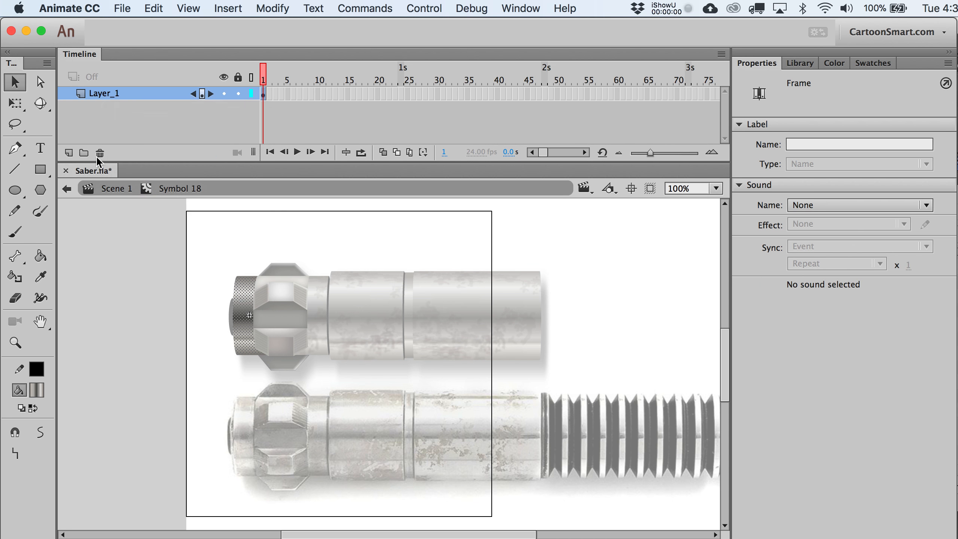
left_click(70, 153)
left_click_drag(136, 107, 156, 98)
right_click(156, 98)
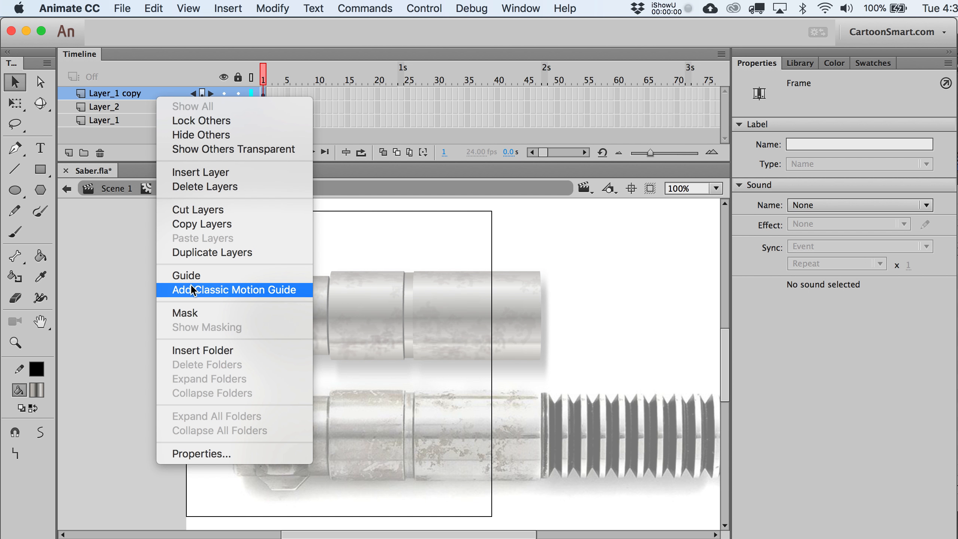
left_click(187, 313)
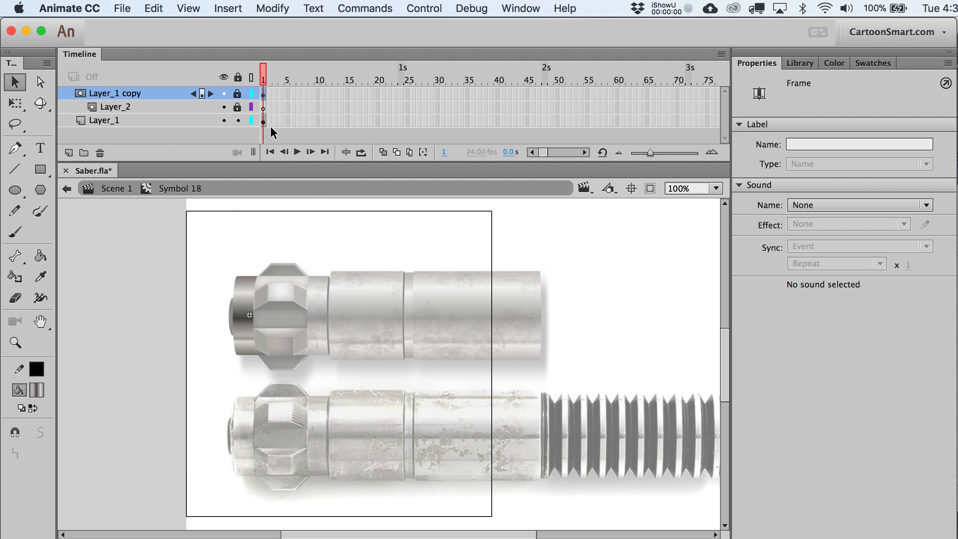
- Paste the wear patches on the end ring's masked Layer_2 and reposition them towards the ring
left_click(265, 108)
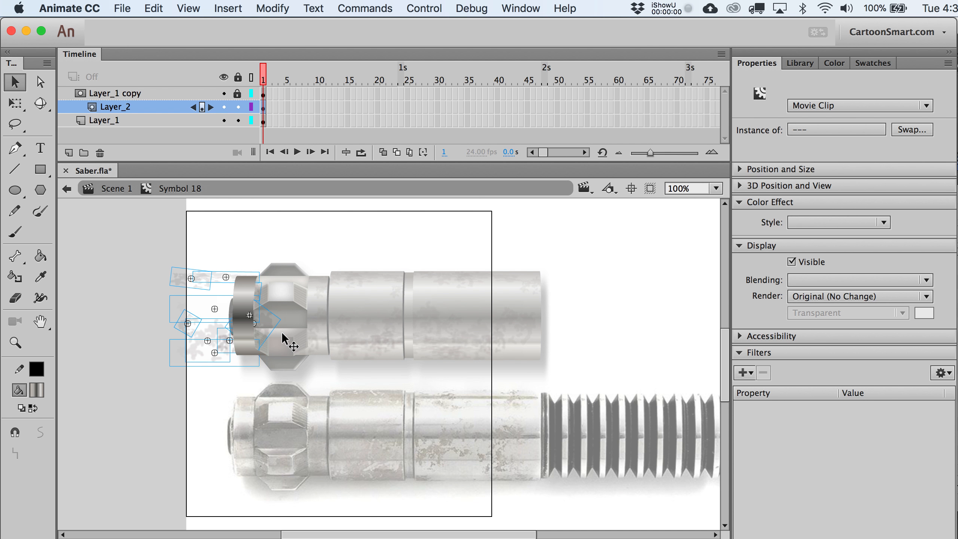
mouse_move(238, 107)
left_mouse_down()
mouse_move(237, 122)
mouse_move(238, 107)
left_mouse_up()
left_click_drag(120, 226, 221, 375)
left_click(236, 327)
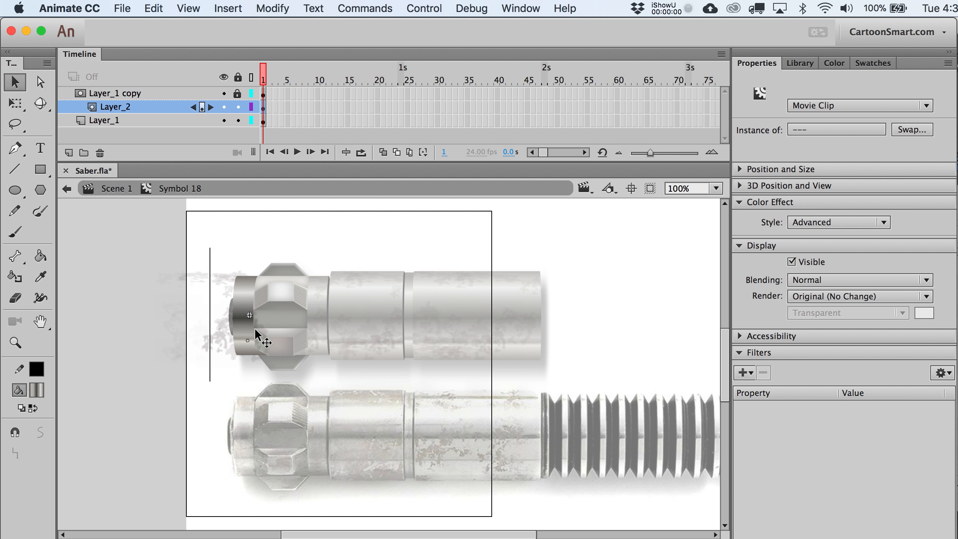
- Delete an excess wear patch beside the end ring's lower edge and return to the main scene
left_click(209, 344)
key("Delete")
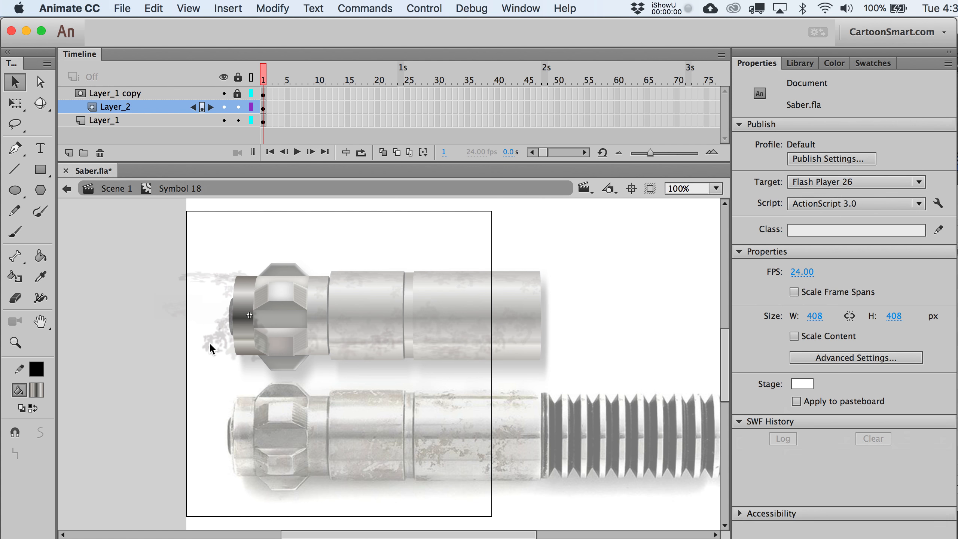
double_click(164, 327)
left_click(164, 328)
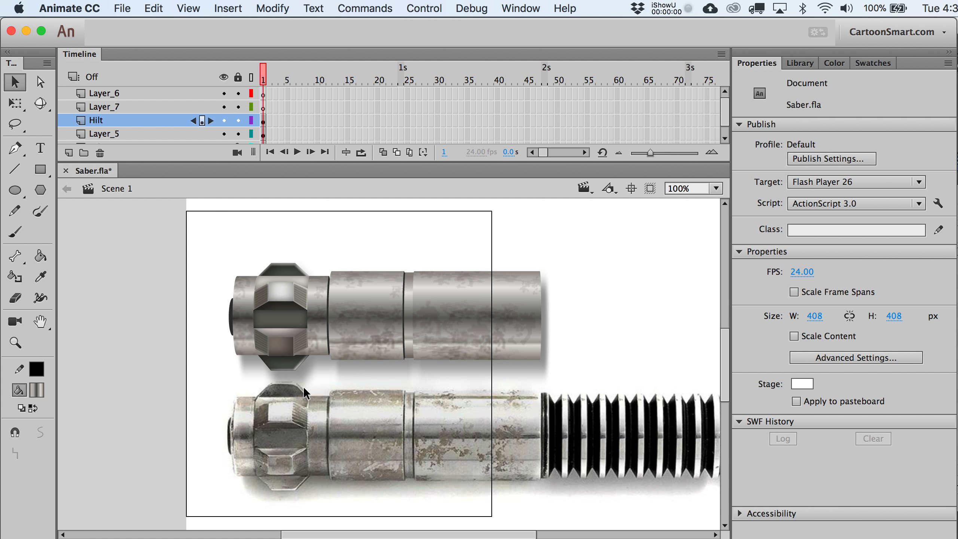
- Apply a black Tint color effect at 34% to the light piece behind the knob's upper facet
key("z")
left_click_drag(198, 246, 347, 356)
left_click(370, 304)
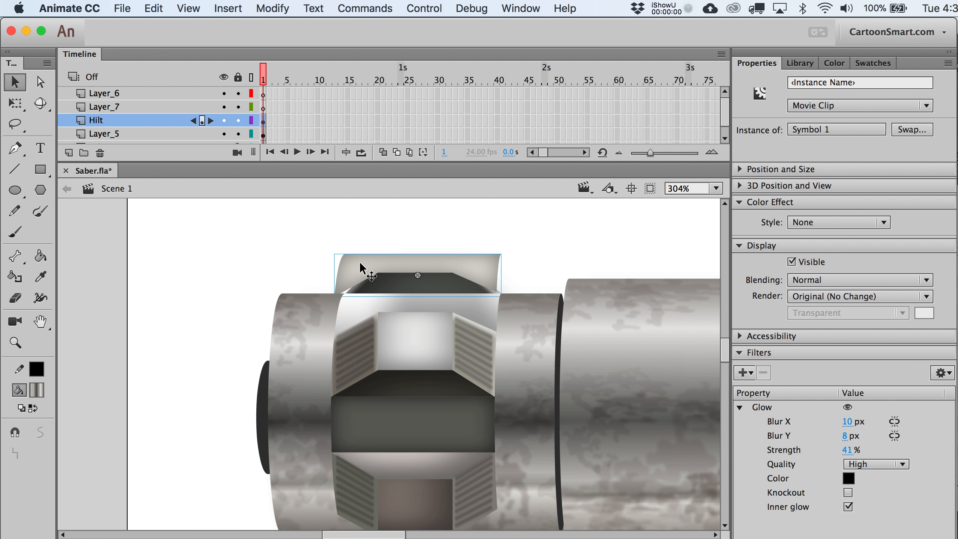
key("space")
left_click_drag(391, 425, 384, 383)
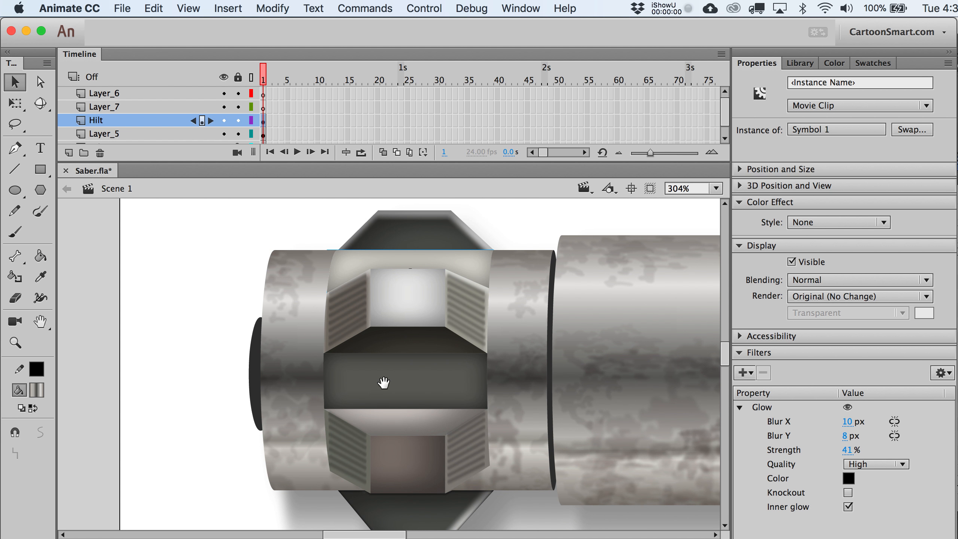
scroll(448, 382, "down", 7)
scroll(449, 382, "up", 15)
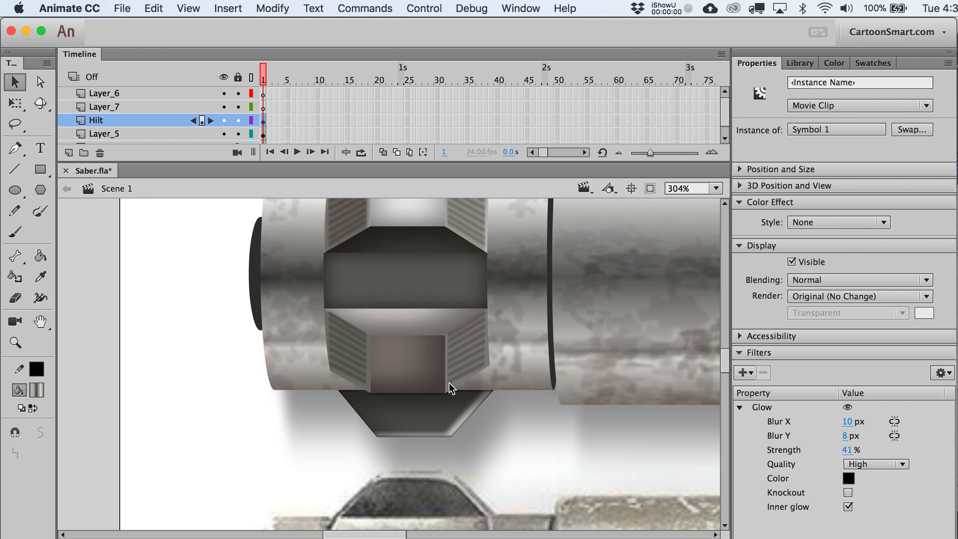
scroll(452, 389, "down", 5)
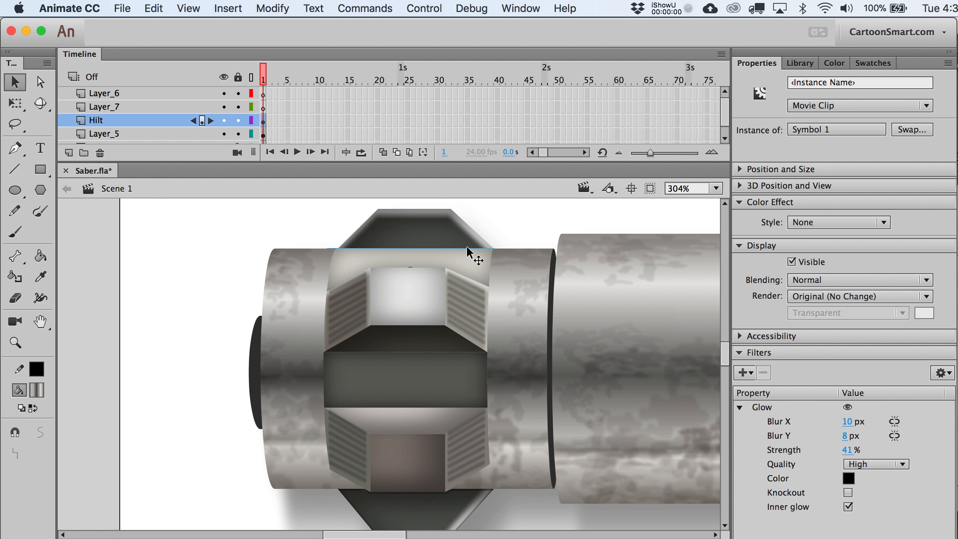
key("super+1")
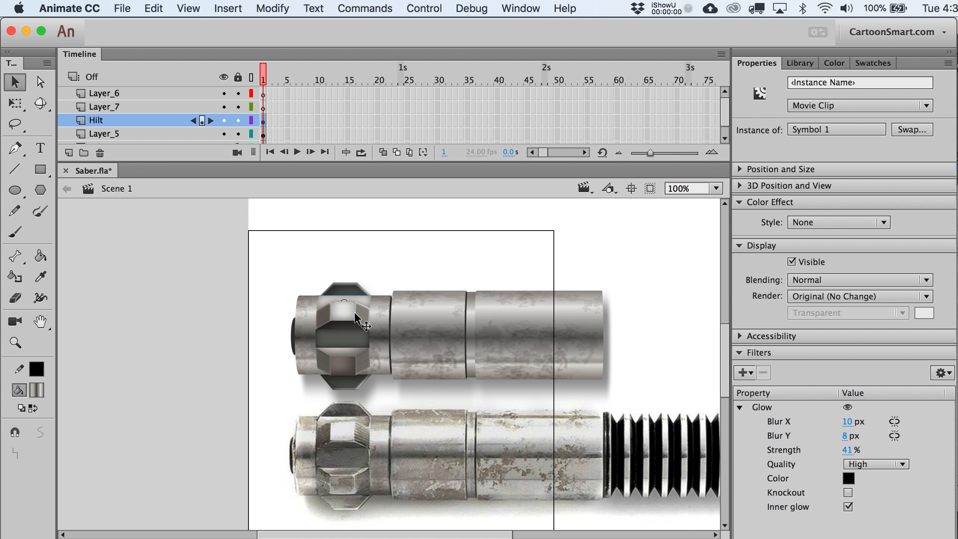
left_click(811, 223)
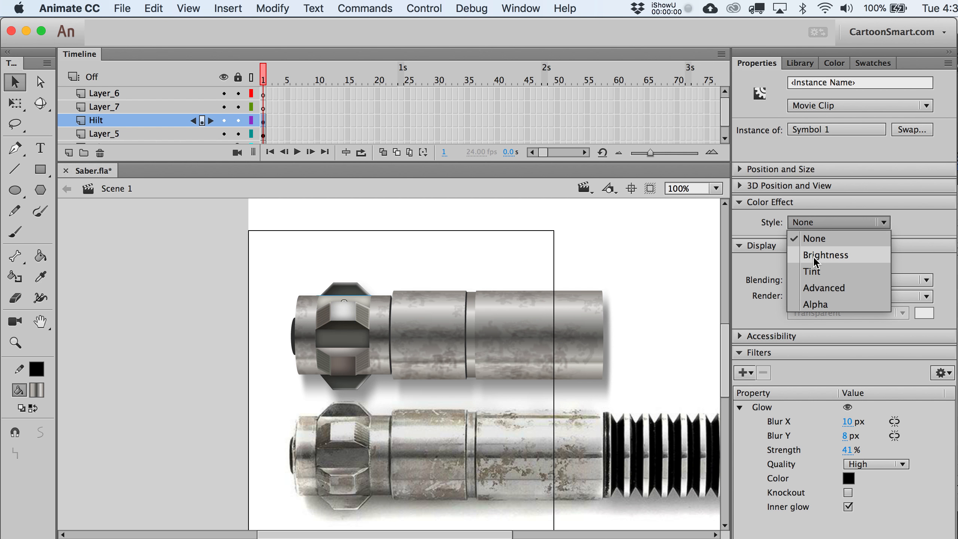
left_click(811, 271)
left_click_drag(844, 245, 824, 246)
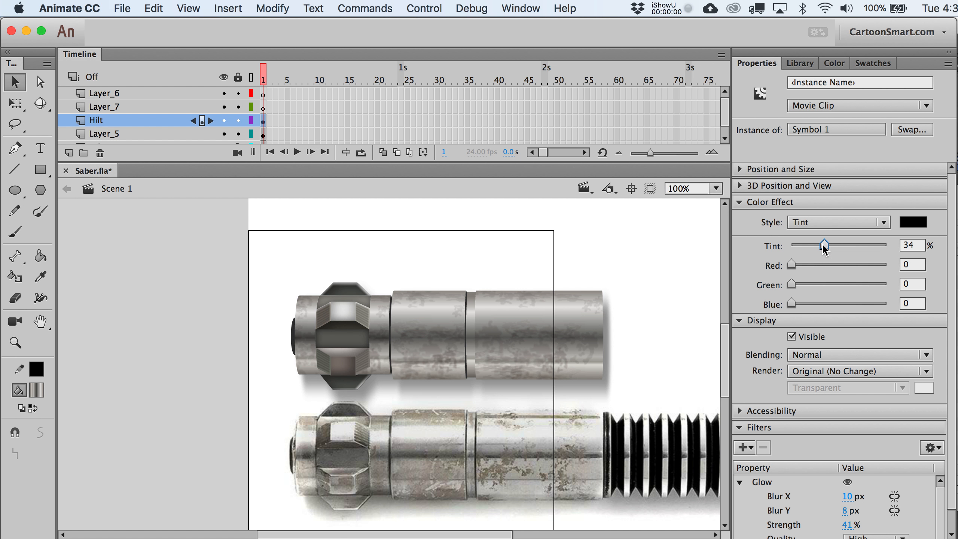
left_click(613, 249)
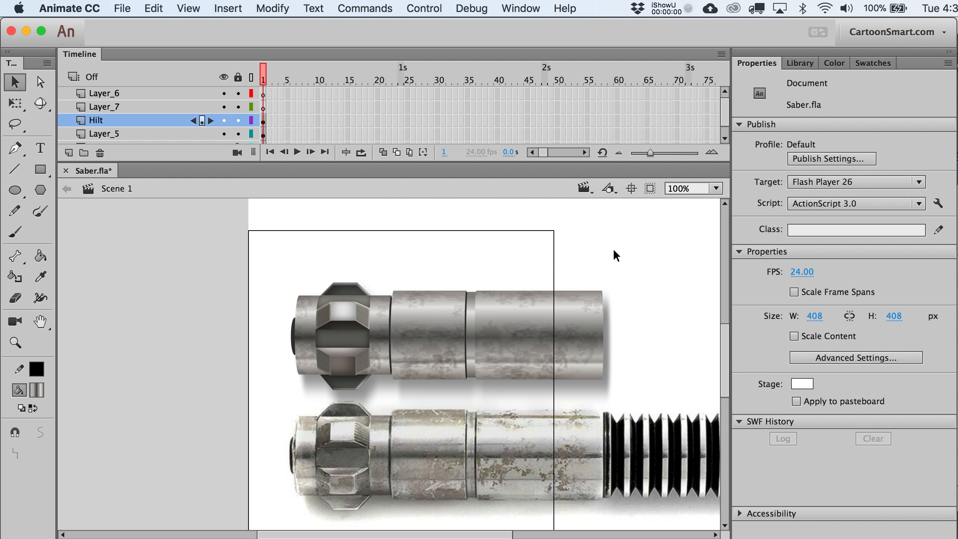
- Activate the Line tool with a white stroke of 1.50 for drawing on the hilt
left_click(15, 342)
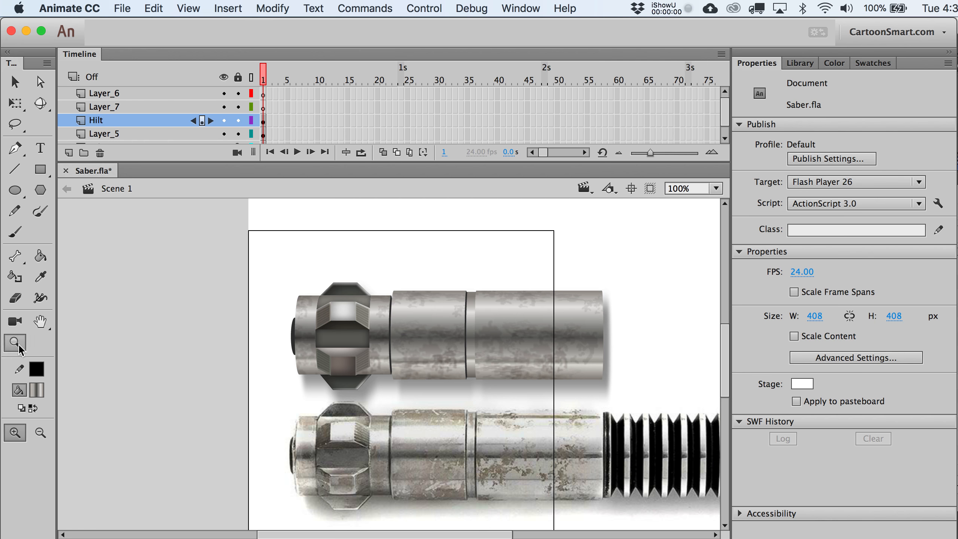
left_click_drag(289, 261, 646, 467)
left_click(15, 82)
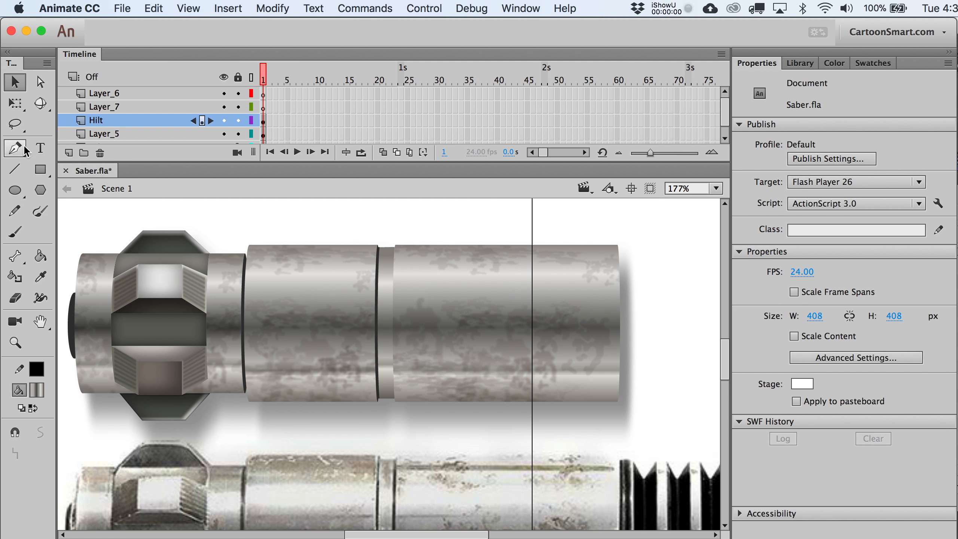
left_click(15, 170)
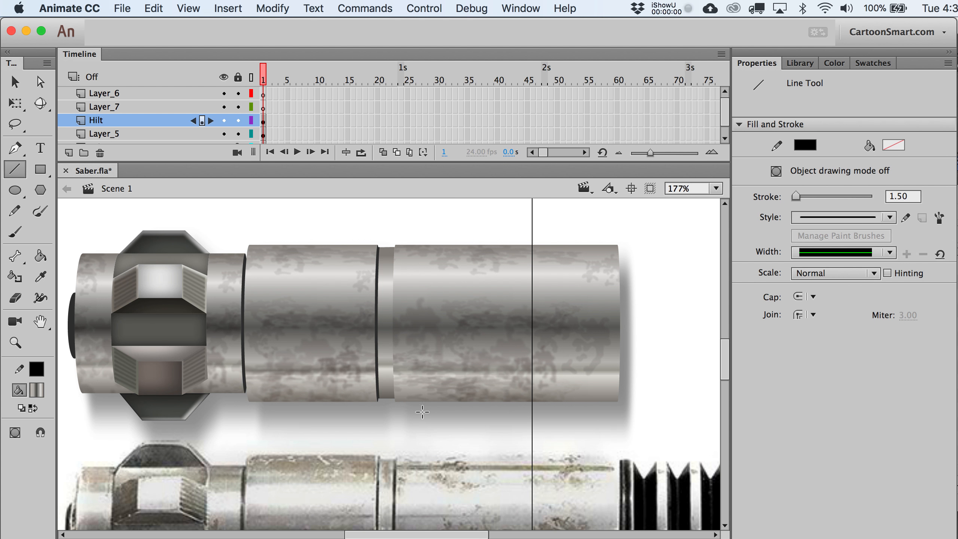
left_click(40, 379)
left_click(95, 472)
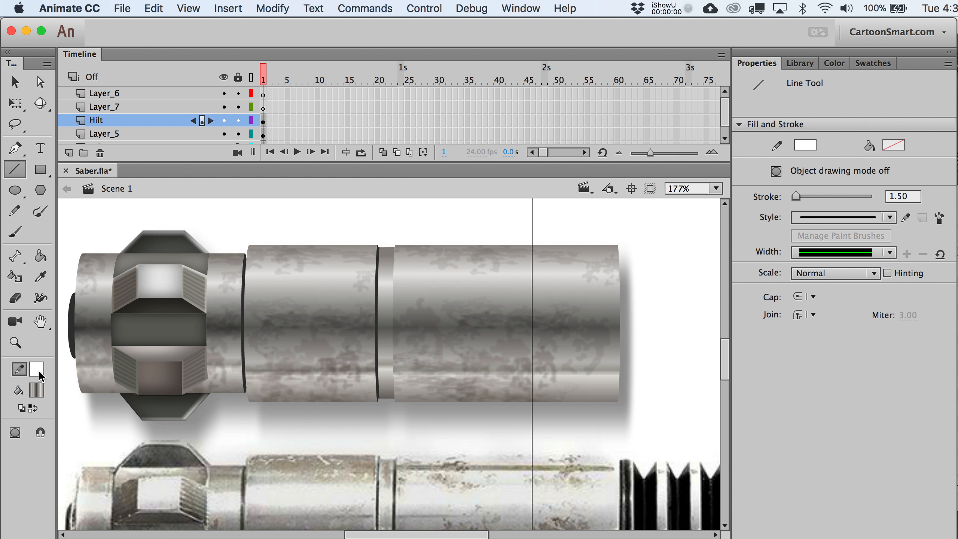
- Change the stroke to a linear gradient and choose the white-to-black preset for it
left_click(834, 63)
left_click(834, 91)
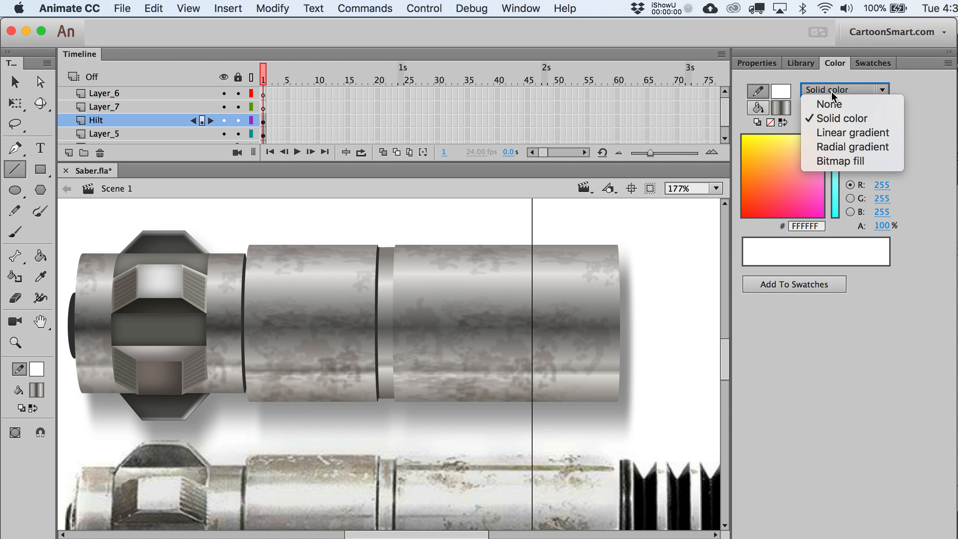
left_click(840, 132)
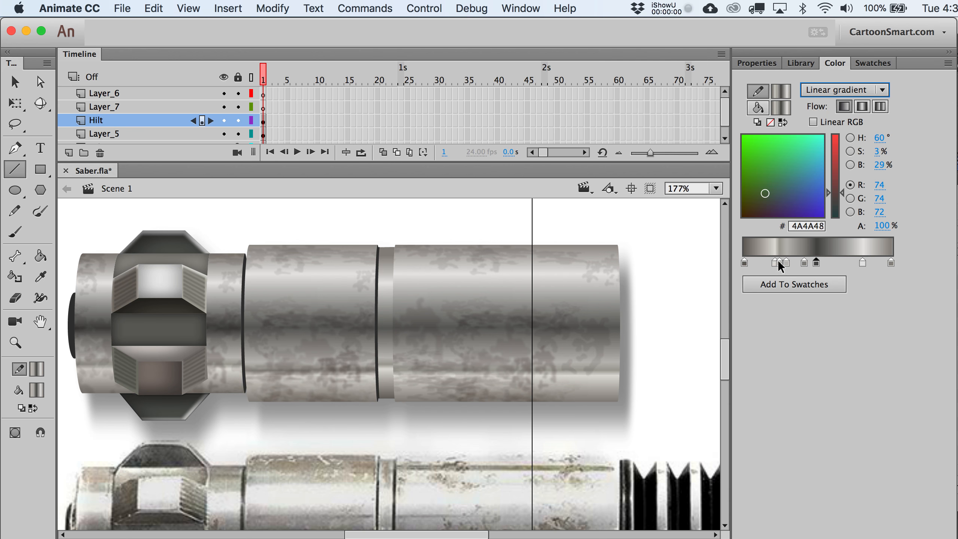
left_click(833, 93)
left_click(831, 93)
left_click(784, 92)
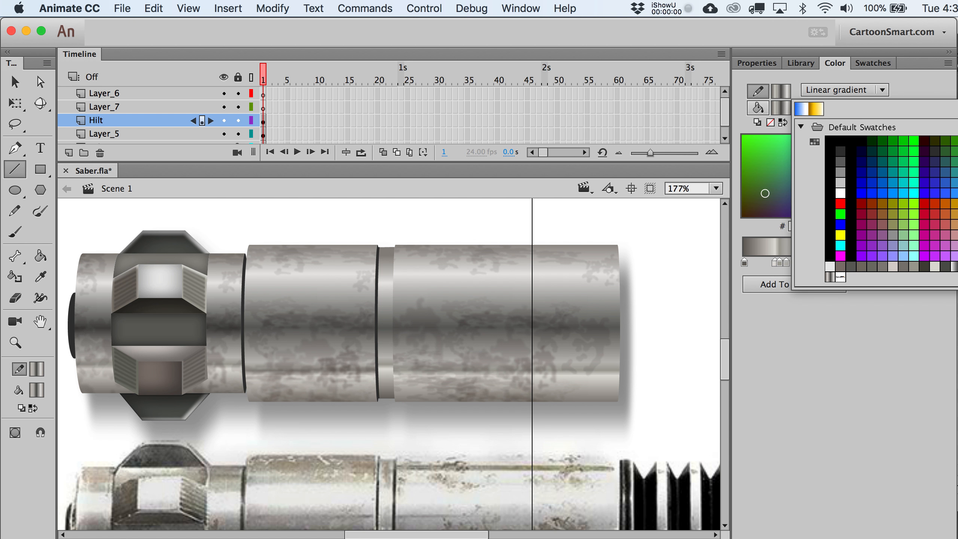
left_click(944, 269)
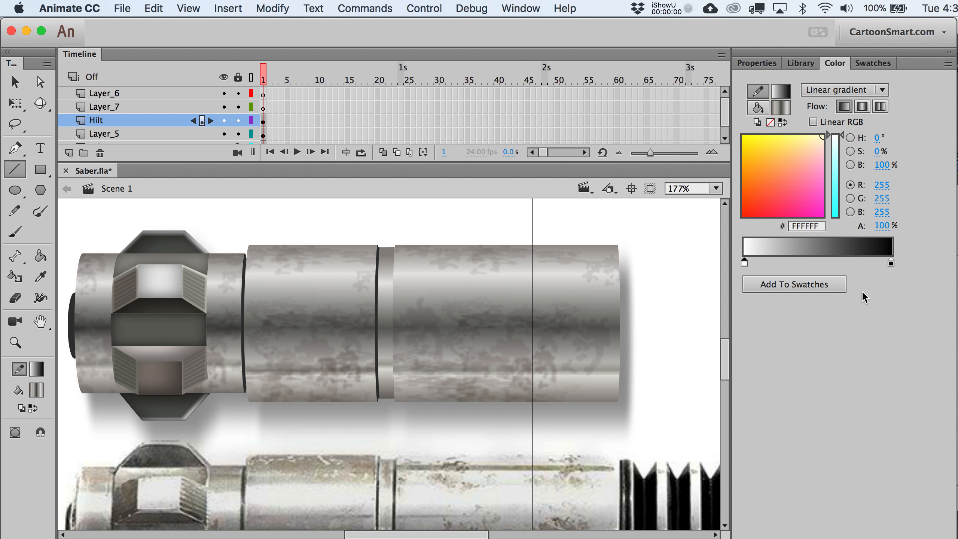
- Make the stroke gradient all white, add two inner color stops, and set both end stops to 0% alpha
double_click(891, 265)
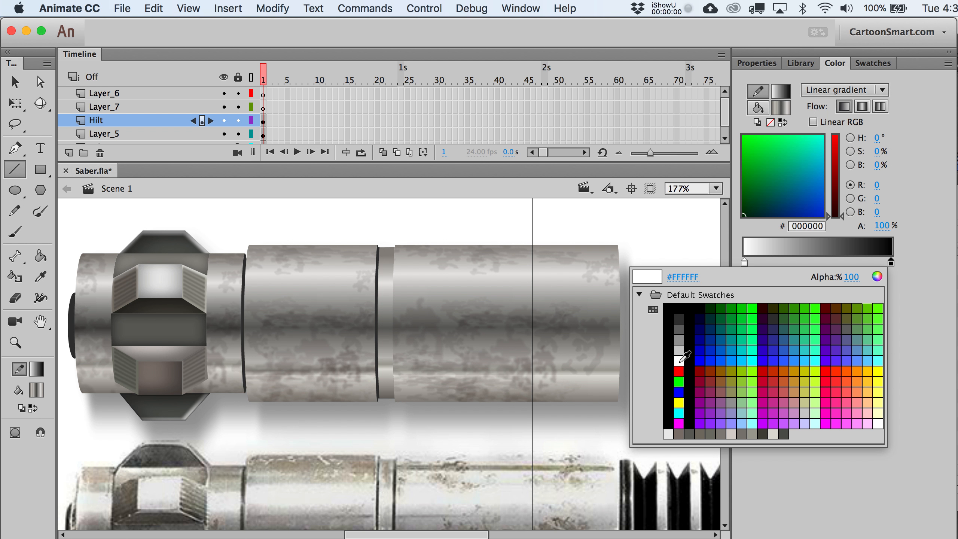
left_click(679, 361)
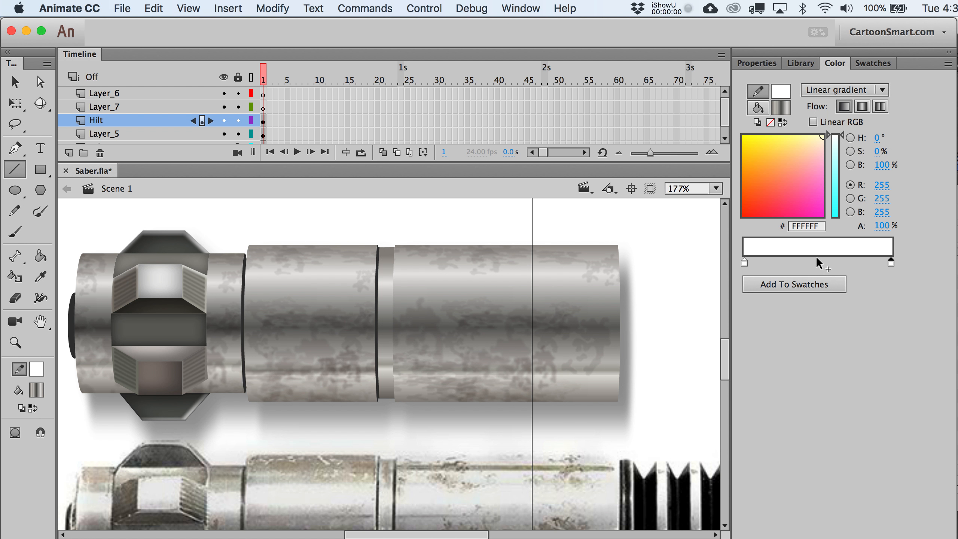
left_click(784, 263)
left_click_drag(885, 227, 719, 226)
left_click(891, 262)
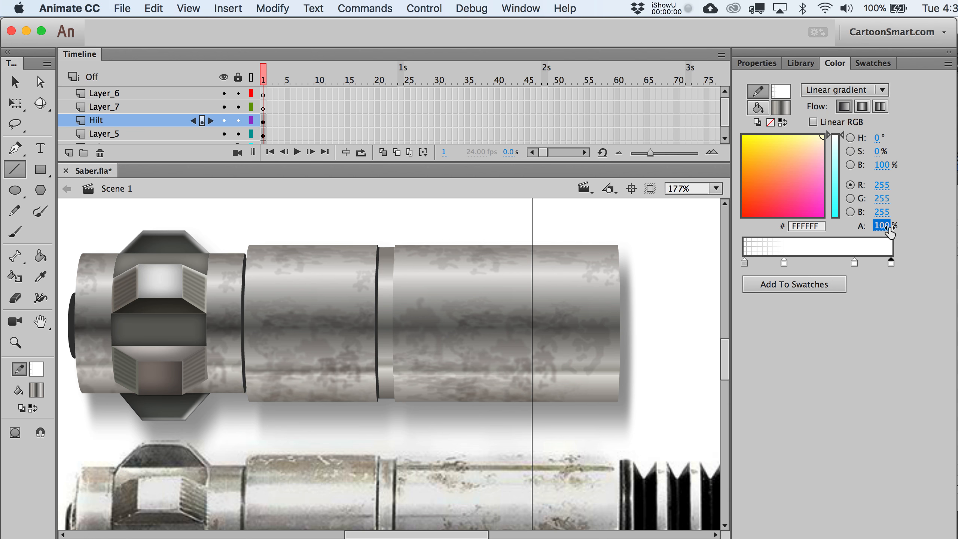
left_click_drag(884, 226, 690, 219)
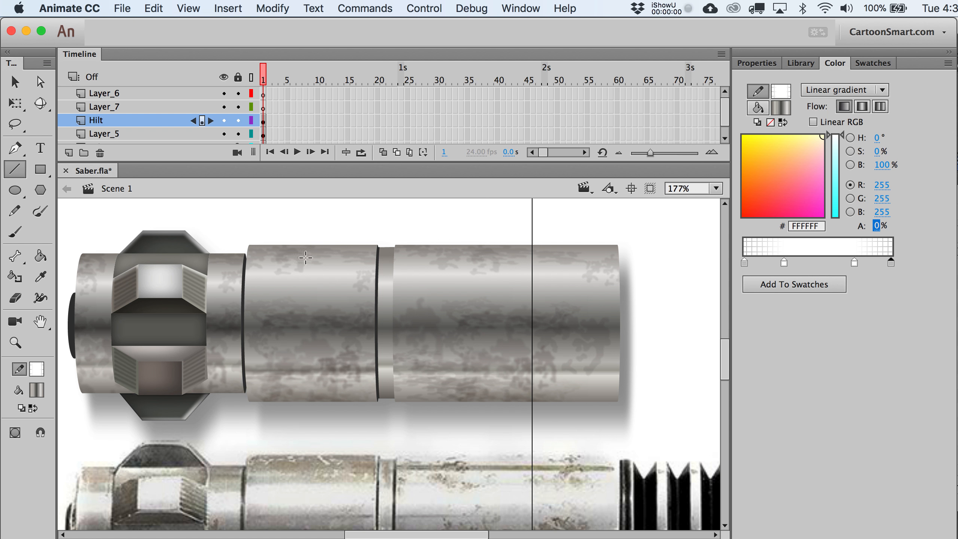
- Draw a short diagonal scratch on Layer_6 across the grip's upper part and convert it to a symbol
left_click(263, 94)
left_click_drag(283, 288, 337, 263)
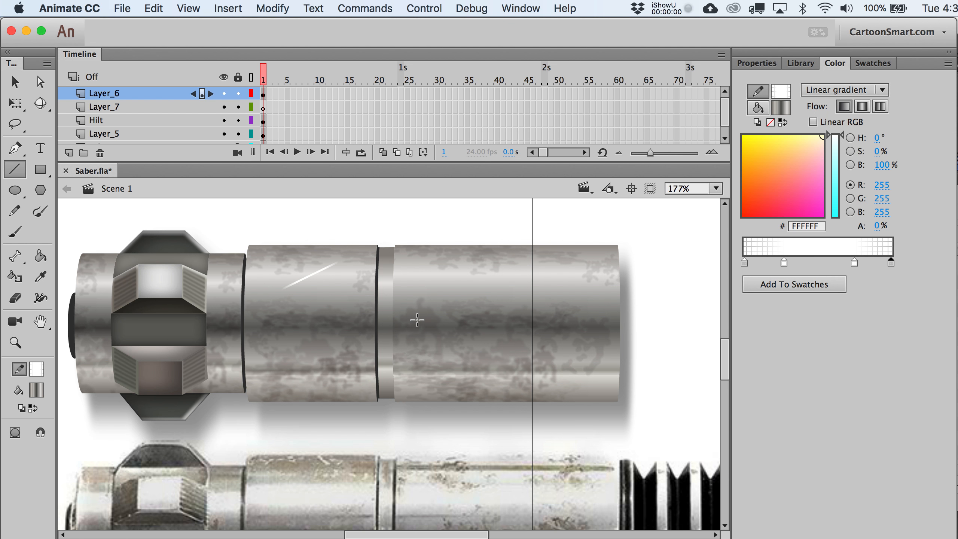
key("v")
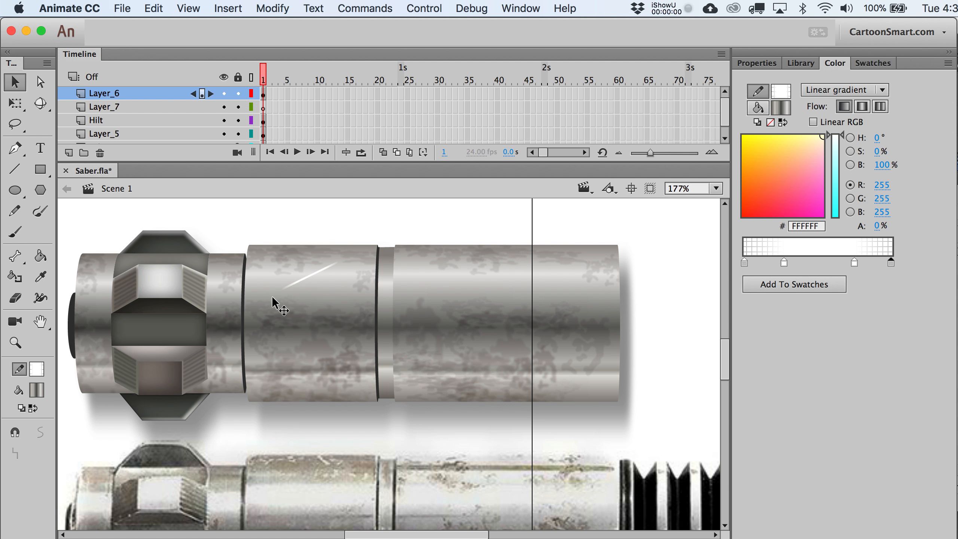
left_click(323, 269)
key("F8")
key("Return")
- Duplicate the white scratch, scale the copy to 50%, and nudge it beside the upper end of the original
left_click_drag(320, 269, 311, 260)
key("super+alt+s")
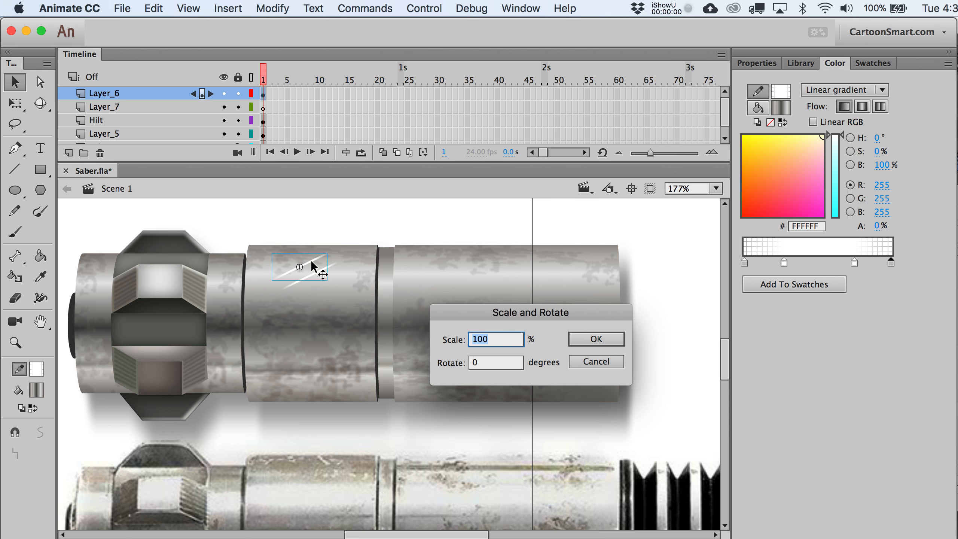
type("50")
key("Return")
key("shift+Right")
key("shift+Right")
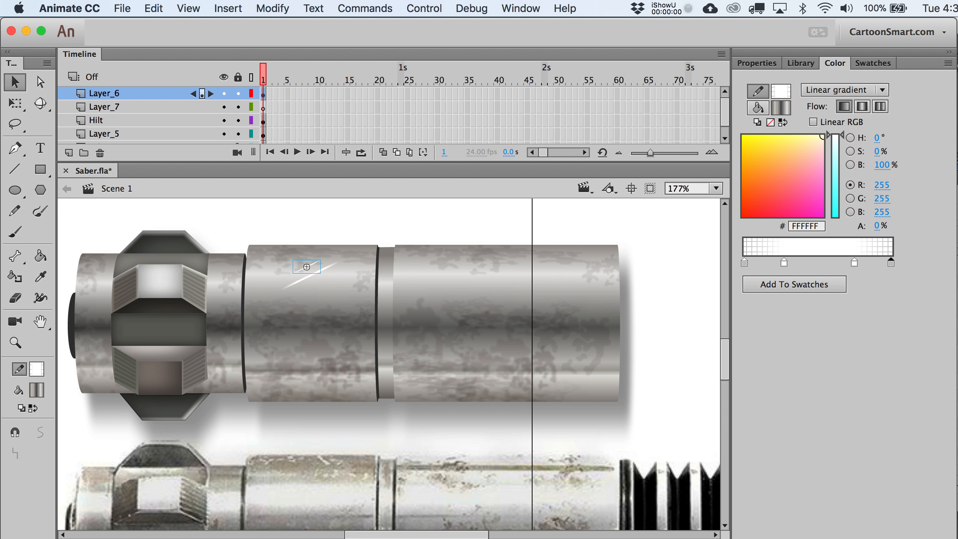
key("shift+Down")
key("shift+Up")
left_click(276, 11)
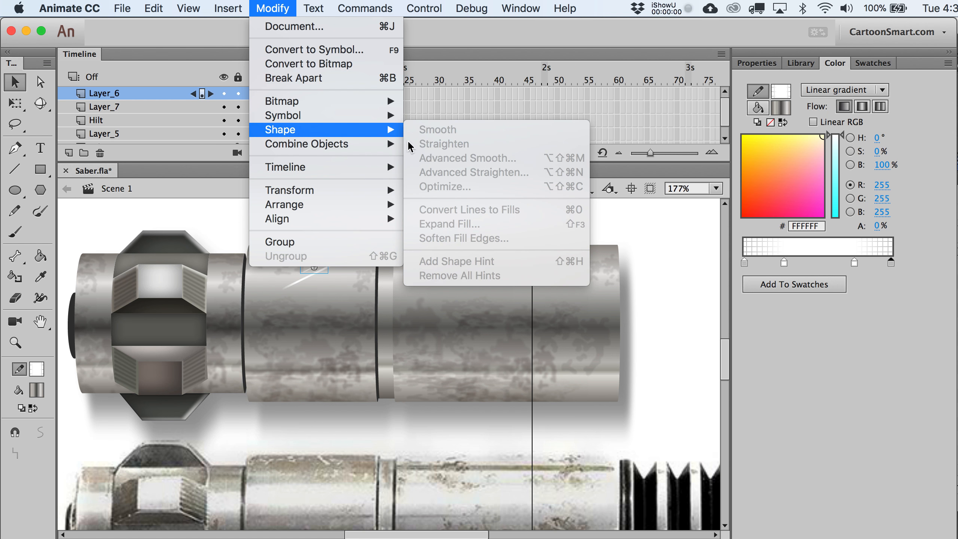
left_click(432, 231)
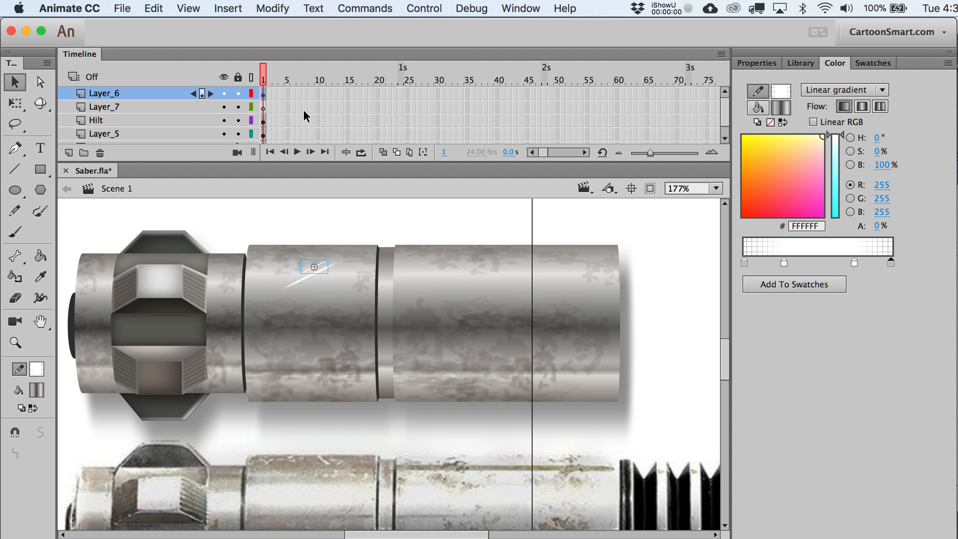
left_click(276, 9)
mouse_move(328, 133)
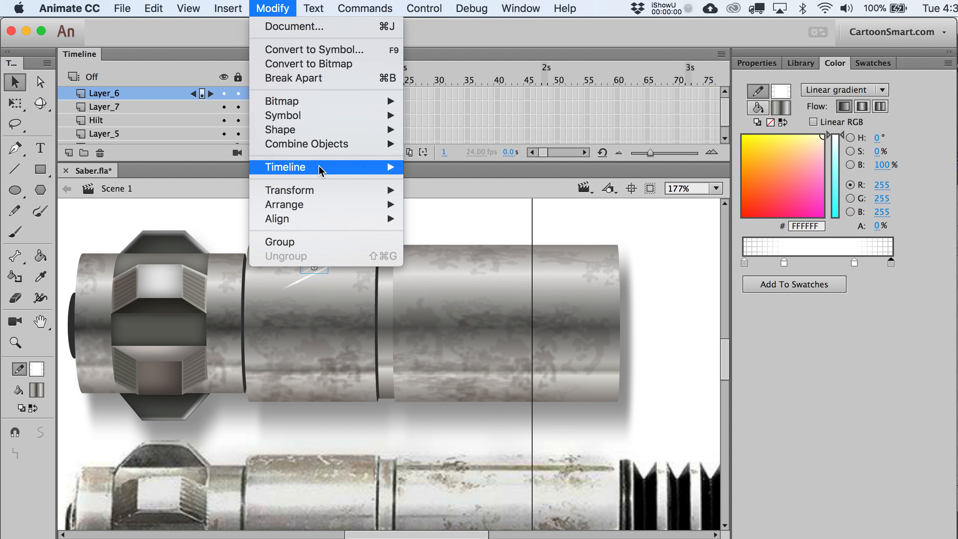
mouse_move(317, 190)
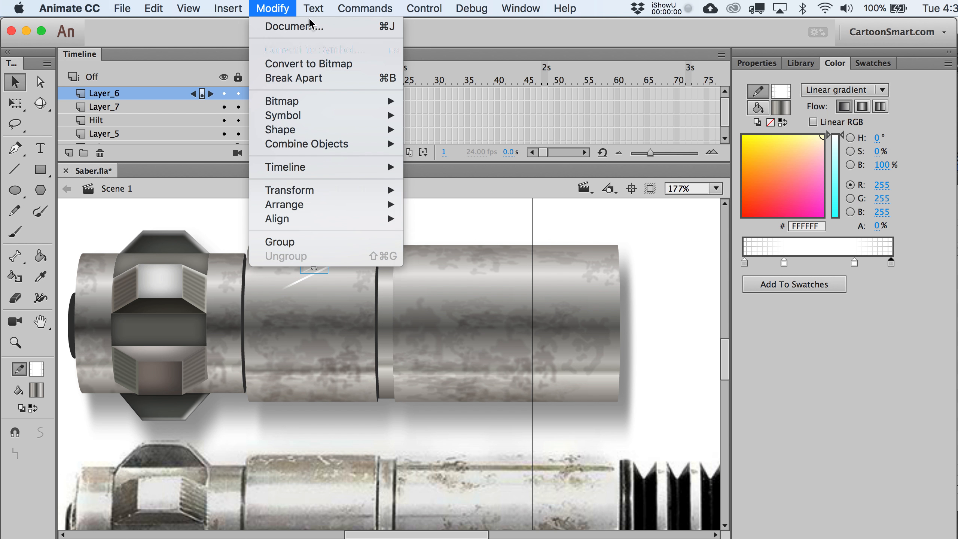
mouse_move(305, 191)
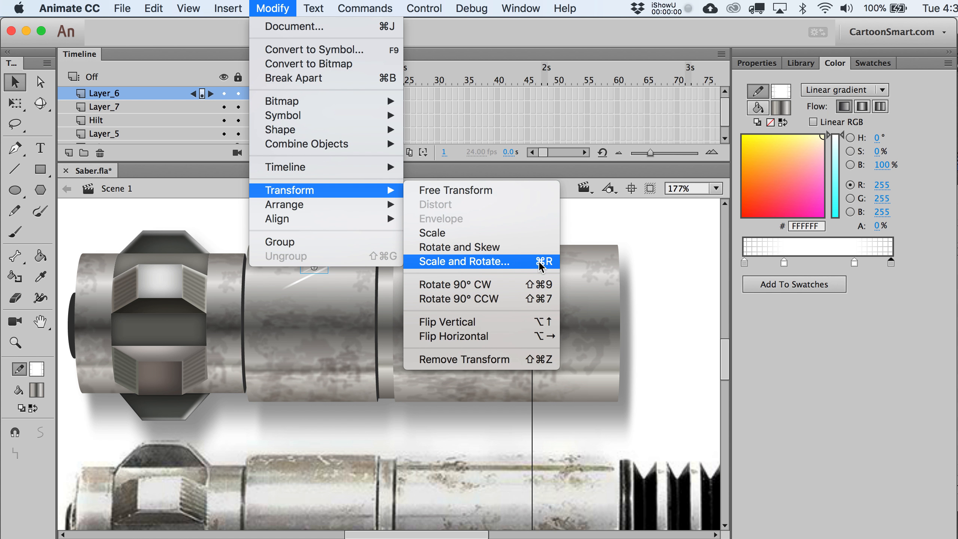
left_click(572, 223)
left_click(335, 204)
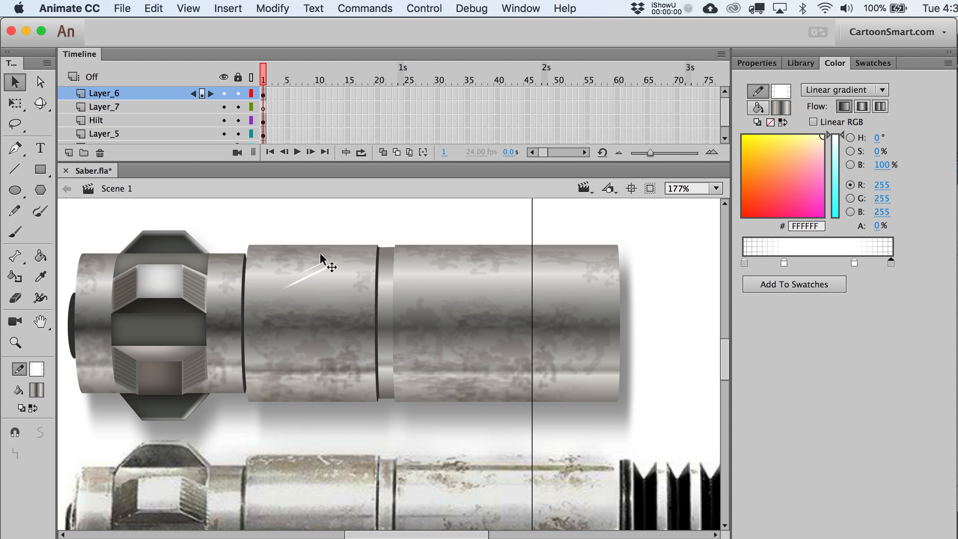
- Place a copy of the small scratch near the lower edge of the same grip section and flip it vertically
left_click(318, 270)
left_click_drag(318, 271, 347, 388)
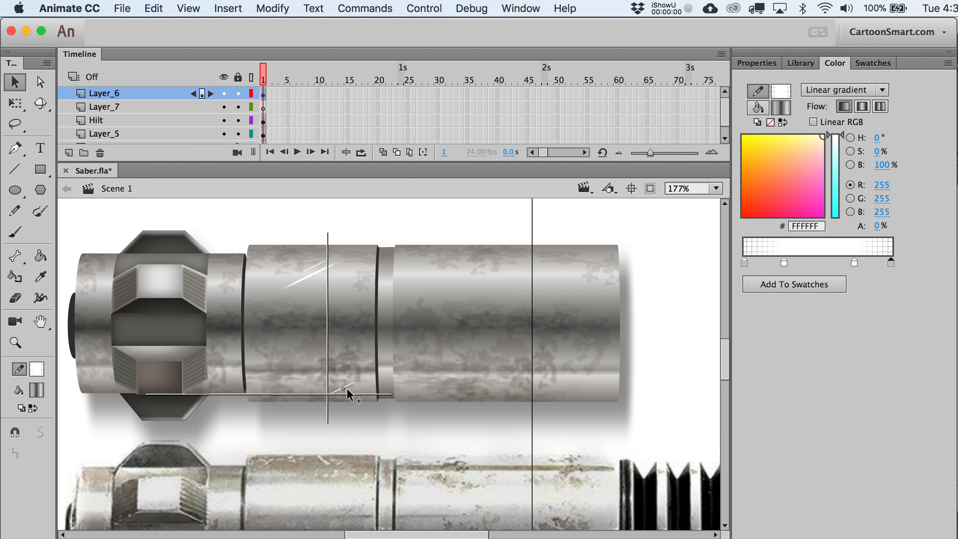
key("super+shift+h")
key("super+shift+h")
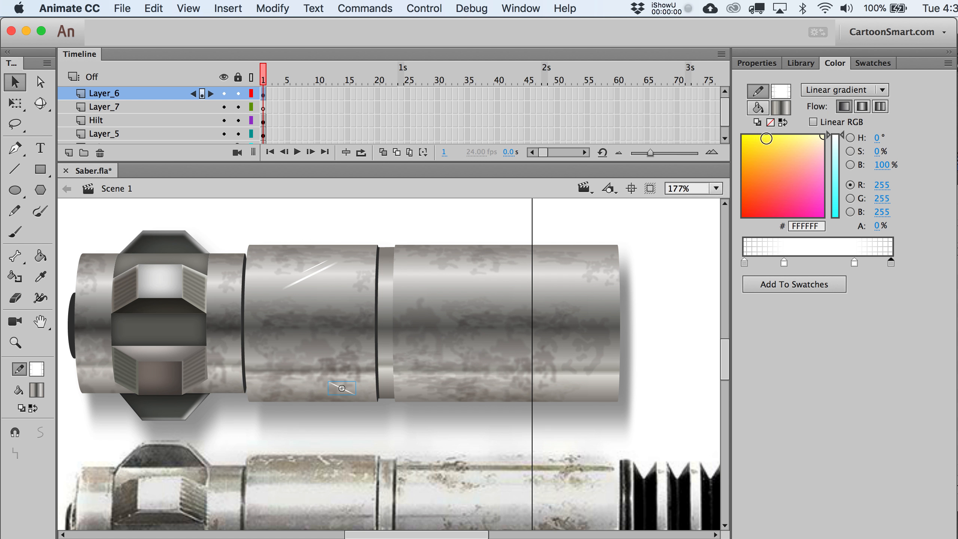
- Darken the flipped lower scratch with a color effect
left_click(757, 62)
left_click(833, 223)
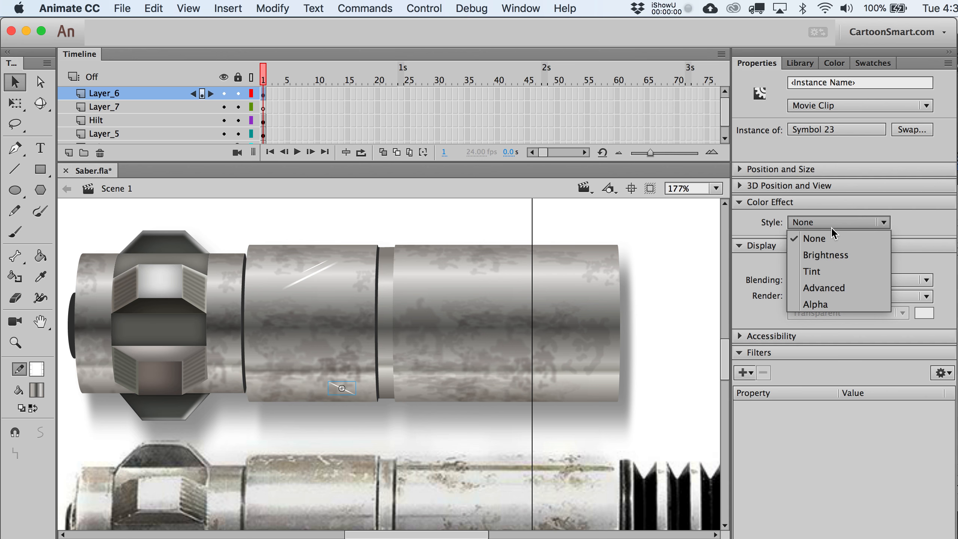
left_click(838, 269)
mouse_move(835, 247)
left_mouse_down()
mouse_move(886, 245)
mouse_move(844, 245)
left_mouse_up()
left_click(663, 264)
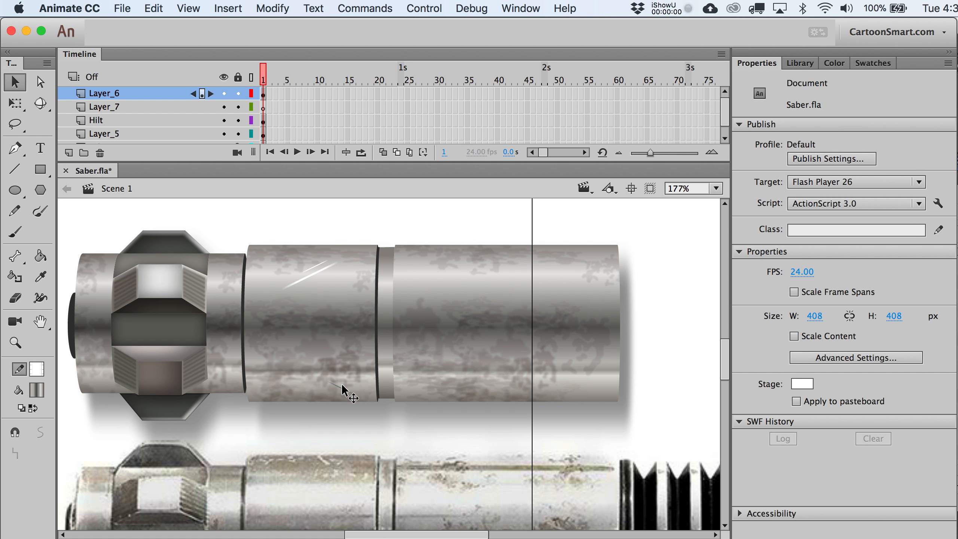
- Duplicate the dark scratch slightly to the left and transform the copy so the two form a pair of scratches
left_click(341, 385)
left_click(342, 388)
left_click_drag(343, 388, 316, 390)
key("q")
key("v")
left_click(312, 425)
- Compare the scratched hilt with the reference photo at 100% and at closer magnification
key("super+1")
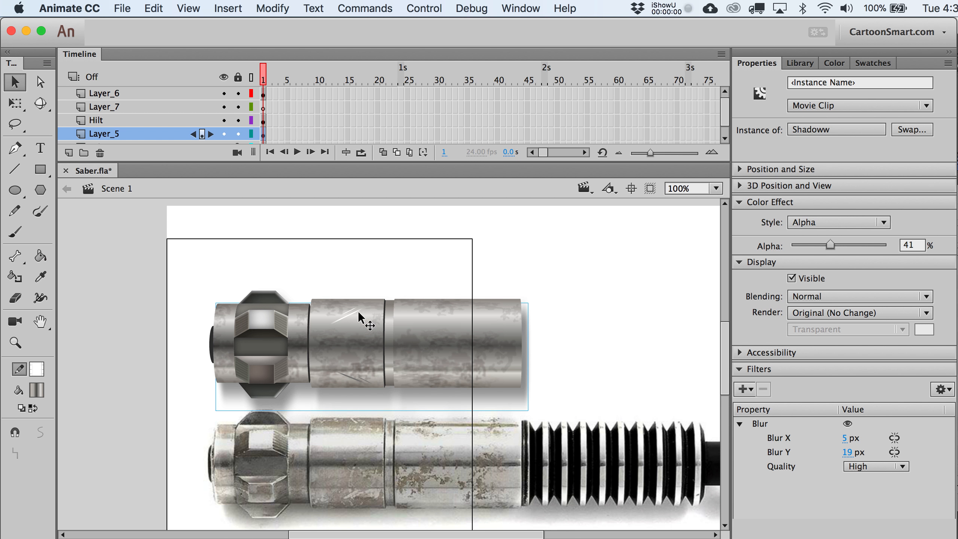
left_click_drag(399, 400, 313, 330)
key("super+z")
left_click(441, 246)
left_click(16, 342)
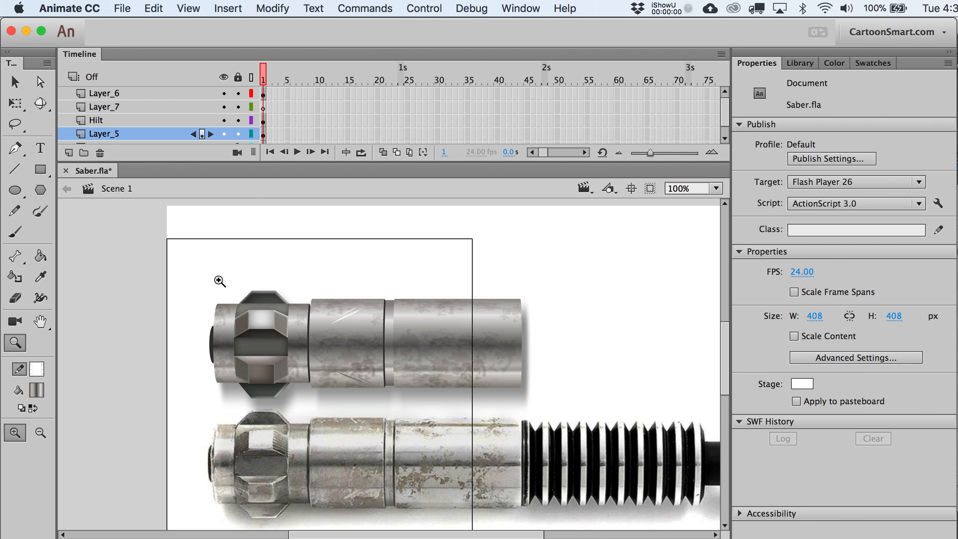
left_click_drag(170, 273, 580, 522)
key("v")
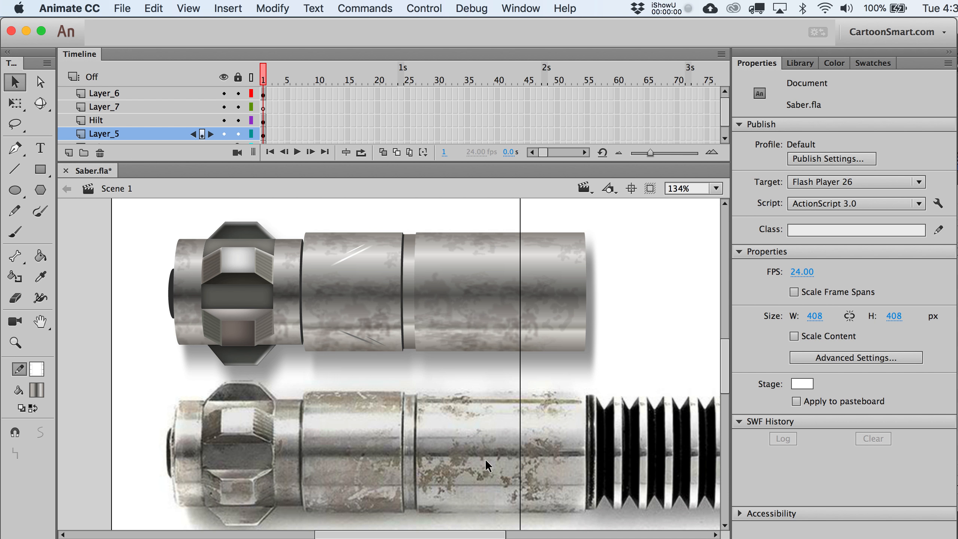
- Duplicate the symbol of the longer white scratch and open the copy to edit its line
left_click(355, 258)
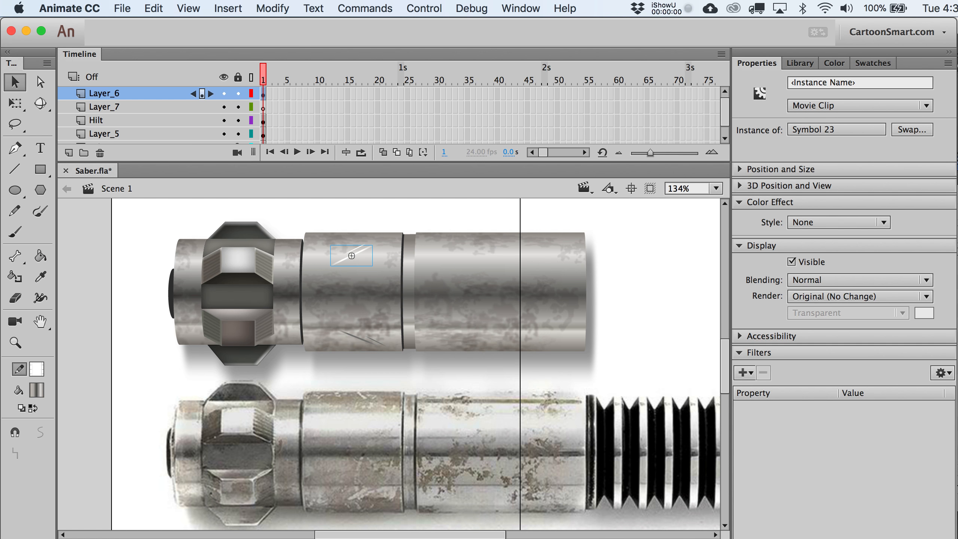
left_click(273, 9)
mouse_move(305, 115)
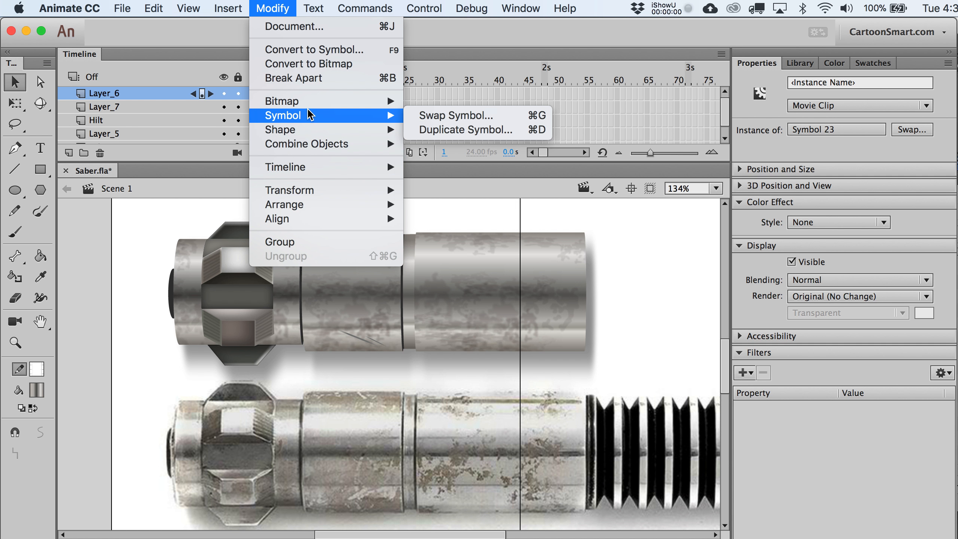
left_click(481, 136)
key("Return")
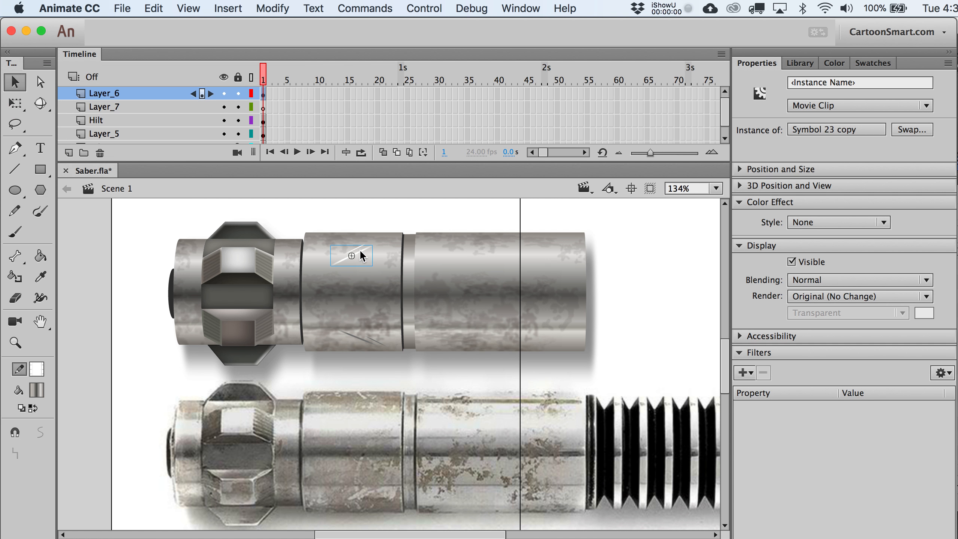
double_click(358, 253)
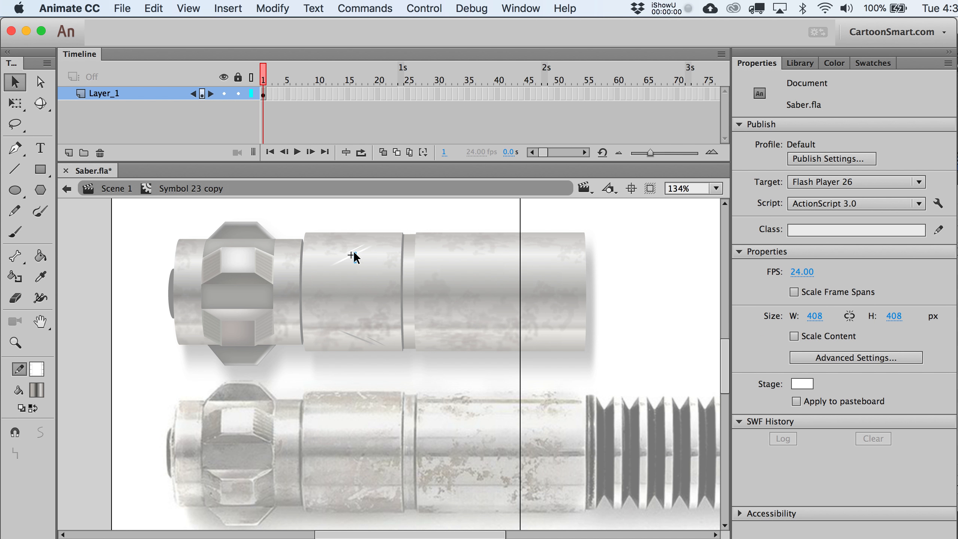
left_click_drag(353, 252, 351, 251)
key("Delete")
double_click(370, 280)
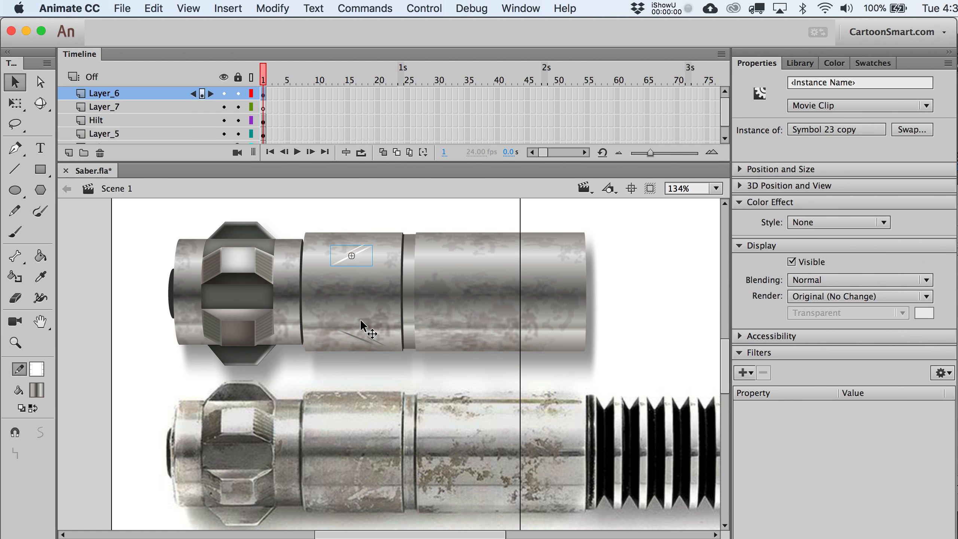
- Examine the masked wear patches inside the symbol of the hilt's left end section
left_click(411, 365)
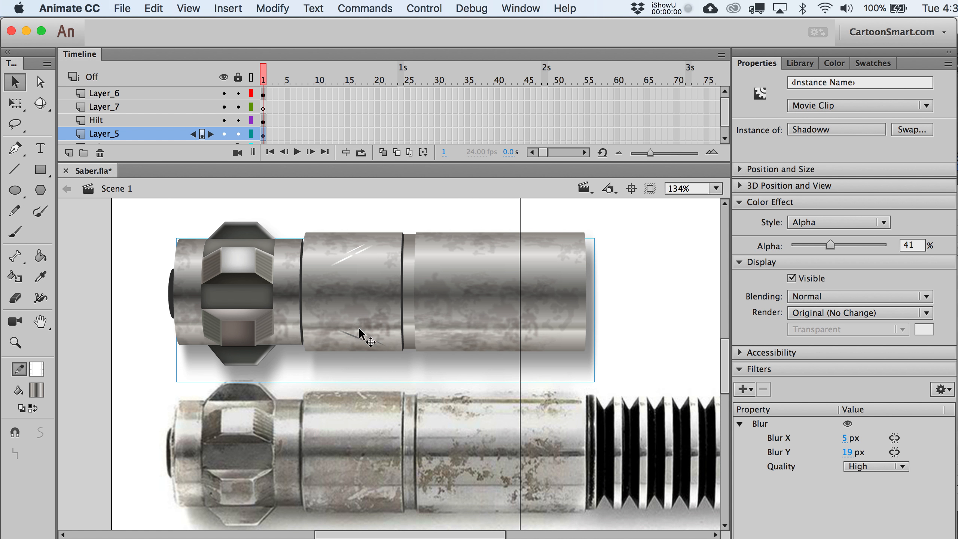
double_click(180, 294)
left_click(160, 328)
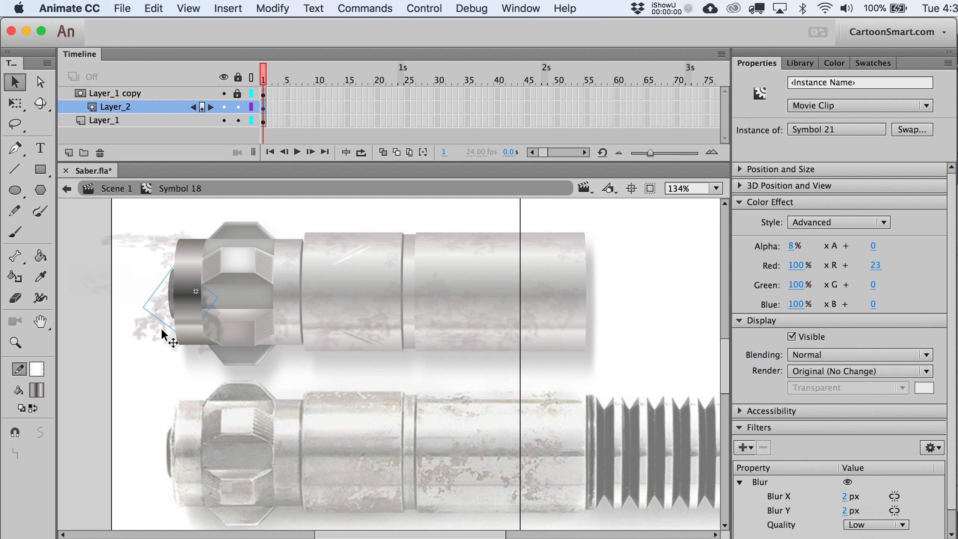
double_click(245, 310)
left_click(249, 293)
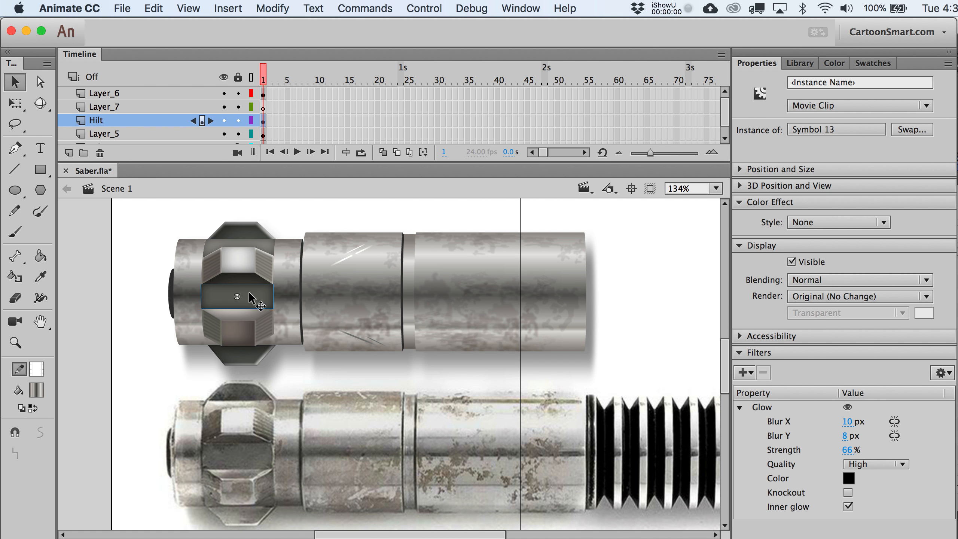
left_click(15, 214)
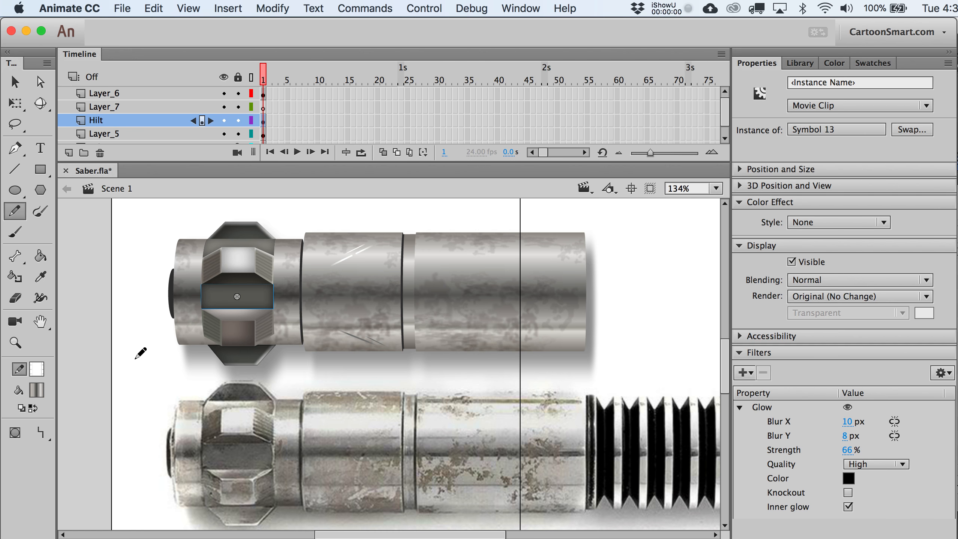
mouse_move(136, 347)
left_mouse_down()
mouse_move(133, 358)
mouse_move(147, 352)
left_mouse_up()
key("super+z")
key("v")
- Scribble a small tangled patch on Layer_7 in the blank area left of the hilt, using the Pencil tool and a dark gray stroke
left_click(267, 94)
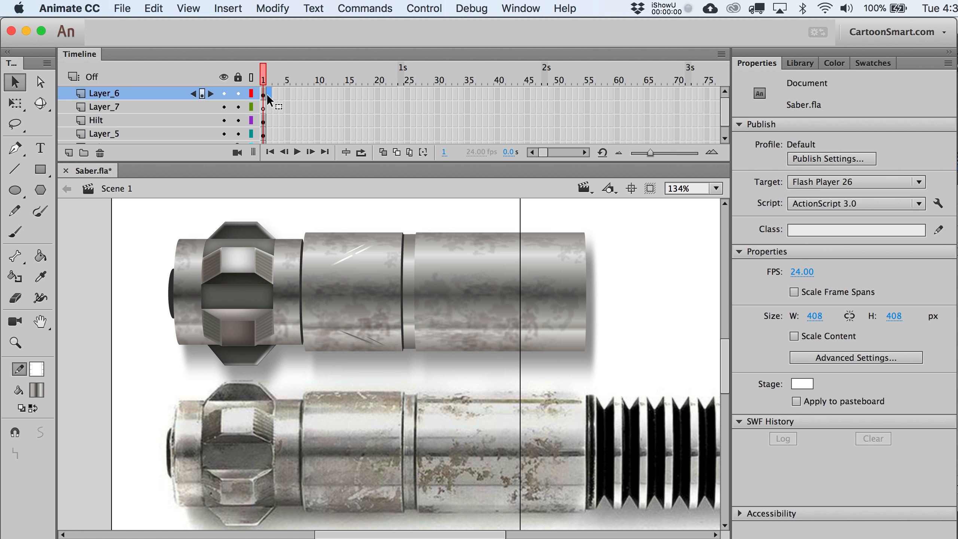
left_click(263, 108)
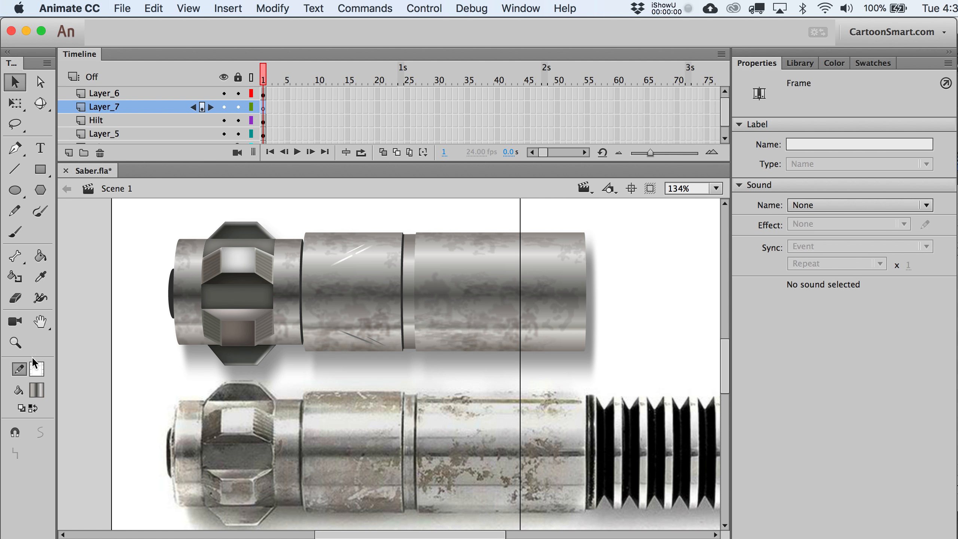
left_click(35, 371)
left_click(95, 427)
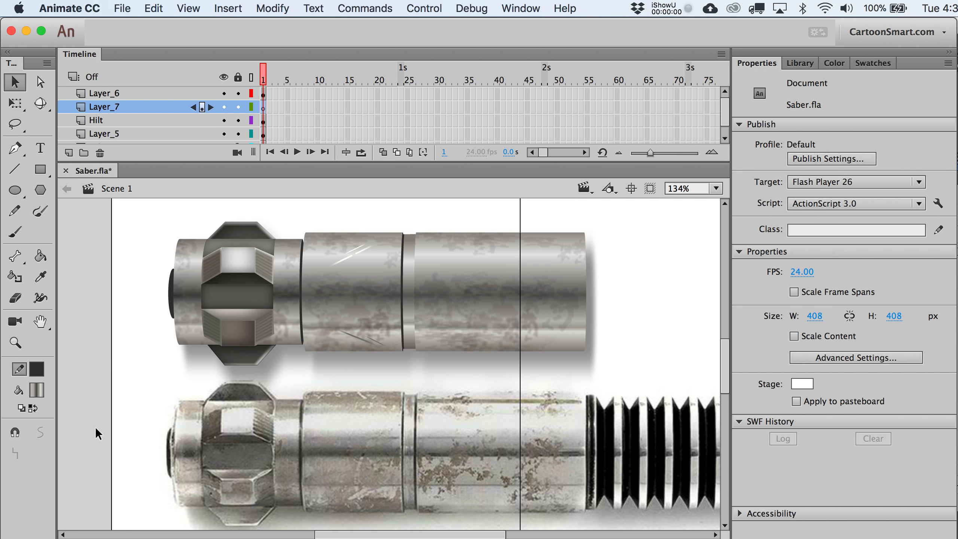
left_click(15, 211)
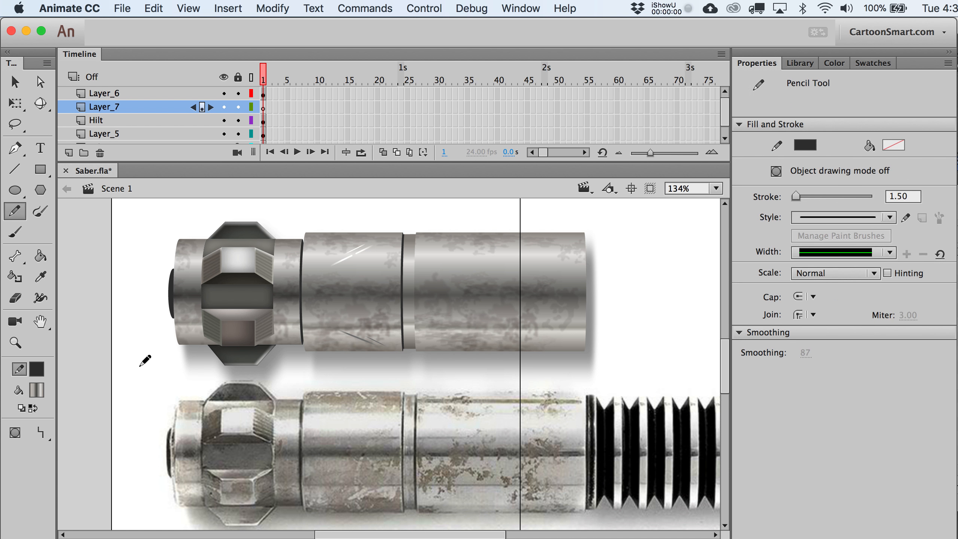
mouse_move(138, 356)
left_mouse_down()
mouse_move(135, 367)
mouse_move(134, 346)
mouse_move(133, 373)
mouse_move(157, 349)
mouse_move(129, 339)
mouse_move(129, 360)
mouse_move(155, 366)
mouse_move(147, 357)
mouse_move(162, 354)
mouse_move(151, 366)
left_mouse_up()
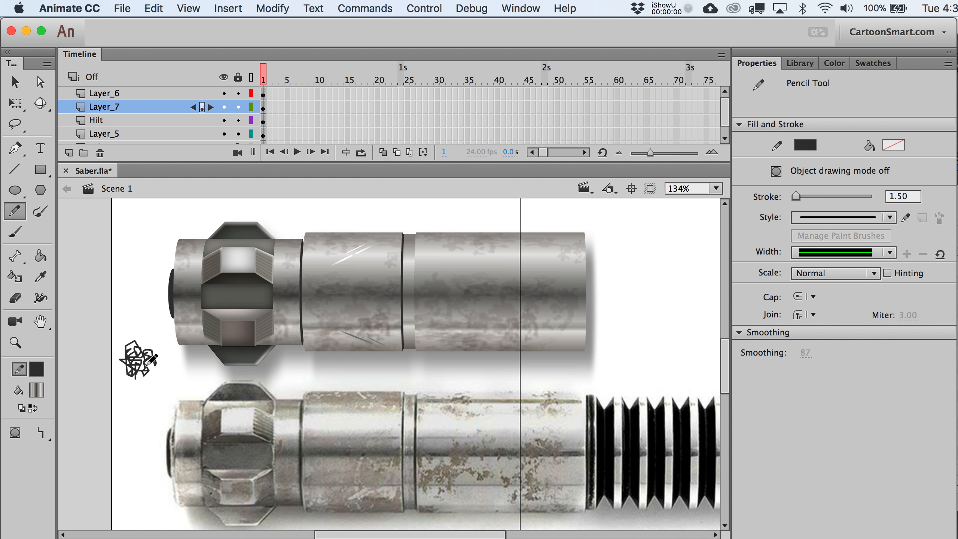
- Convert the scribble's lines to fills
key("v")
left_click(148, 365)
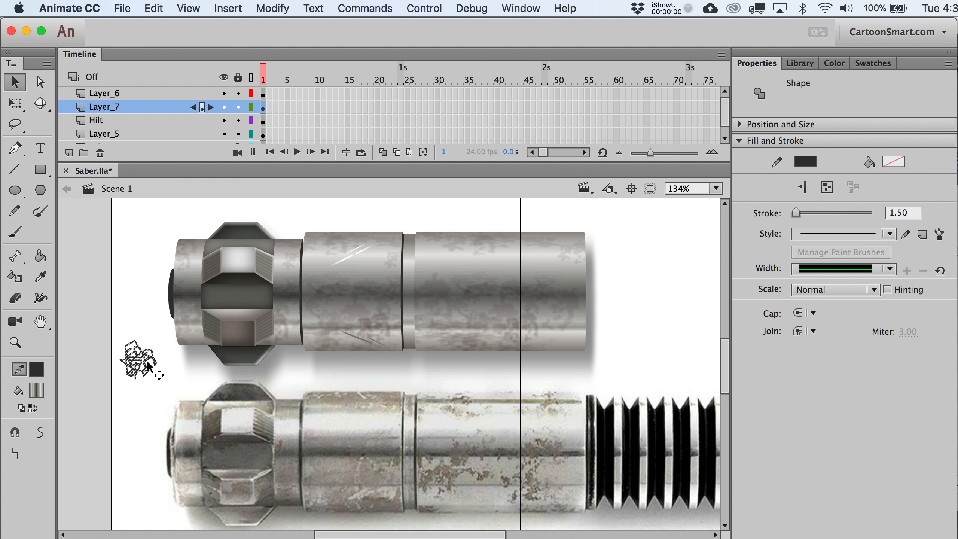
left_click(275, 8)
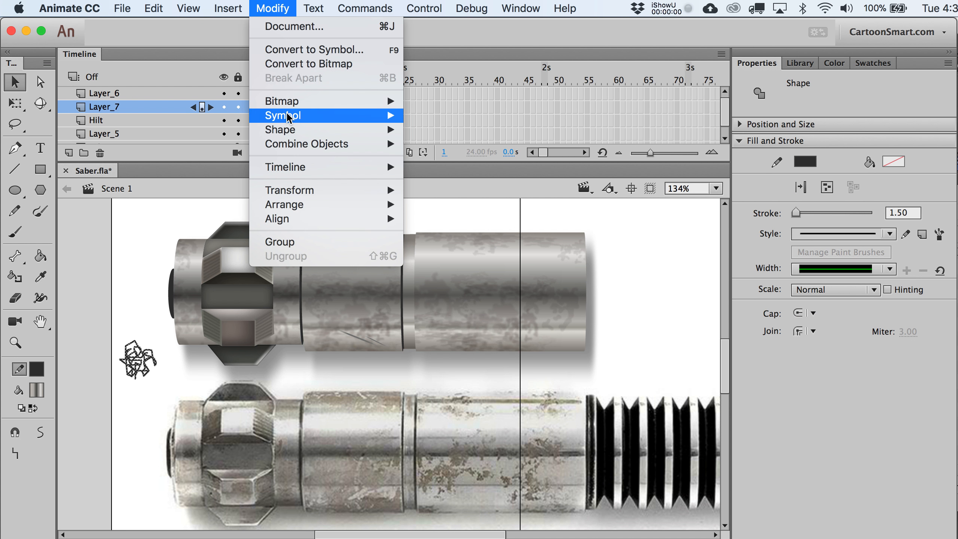
mouse_move(281, 129)
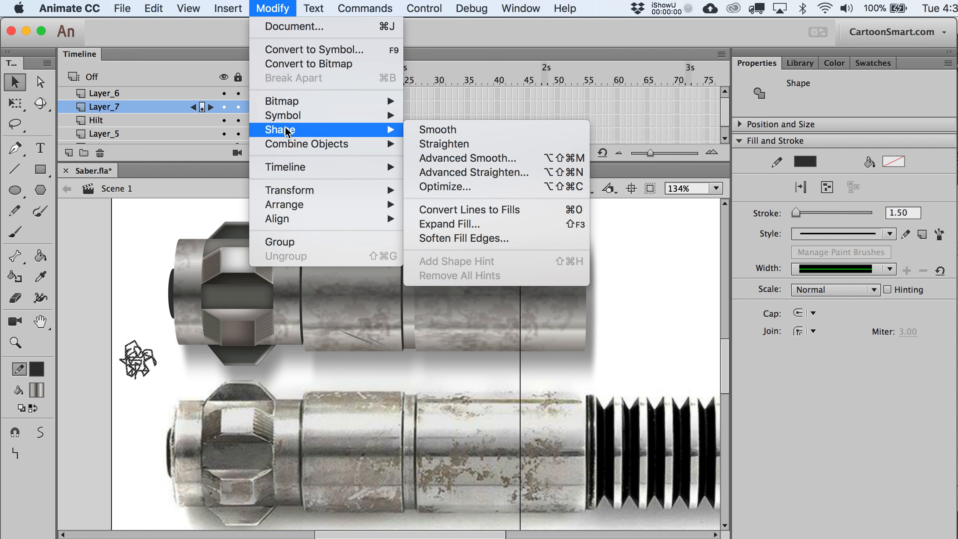
left_click(478, 212)
left_click(166, 385)
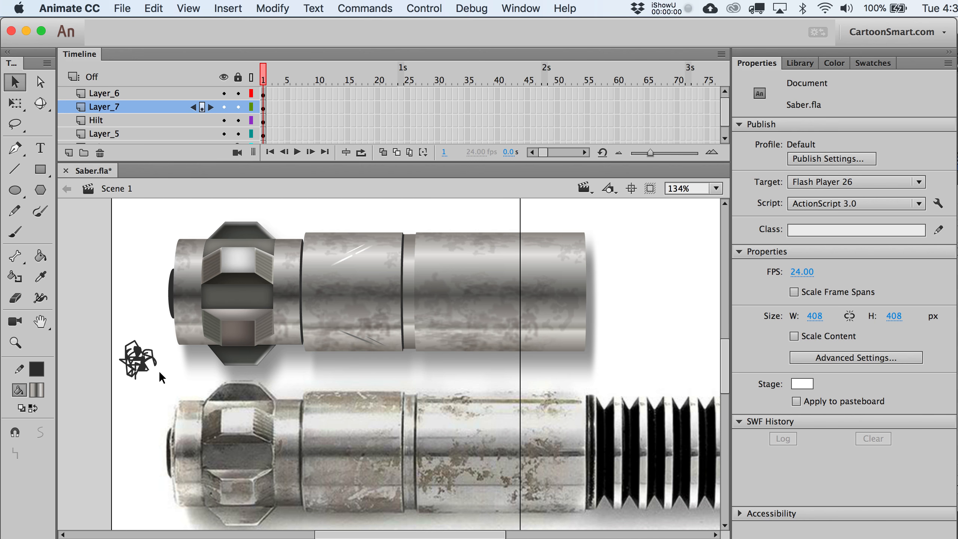
- Try insetting the scribble's fill by 3 px with Expand Fill, and undo it
left_click(158, 372)
left_click_drag(105, 327, 164, 388)
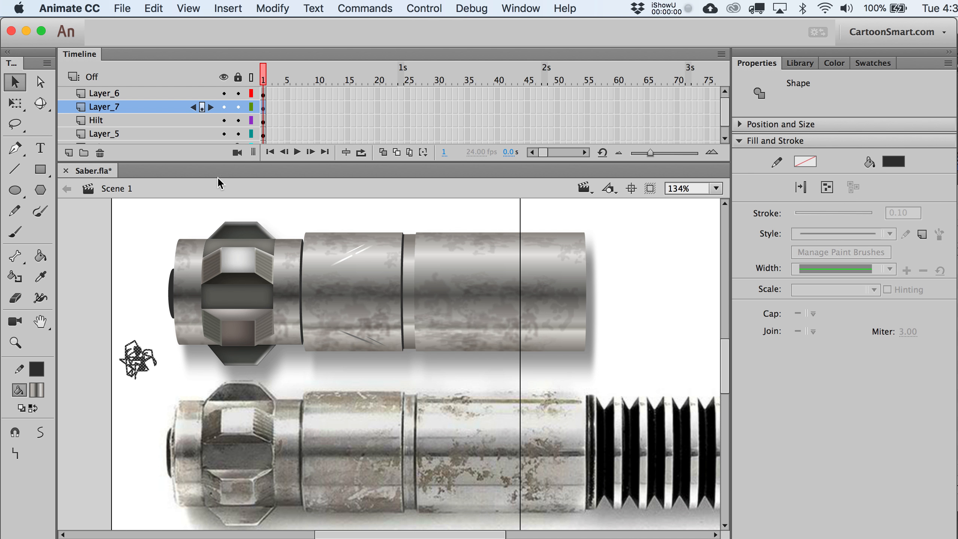
left_click(286, 9)
mouse_move(334, 133)
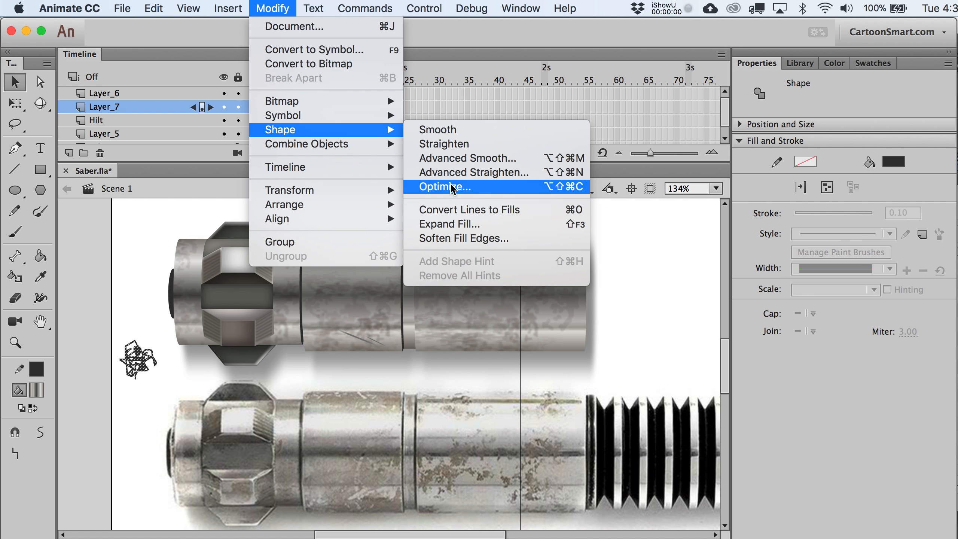
left_click(463, 231)
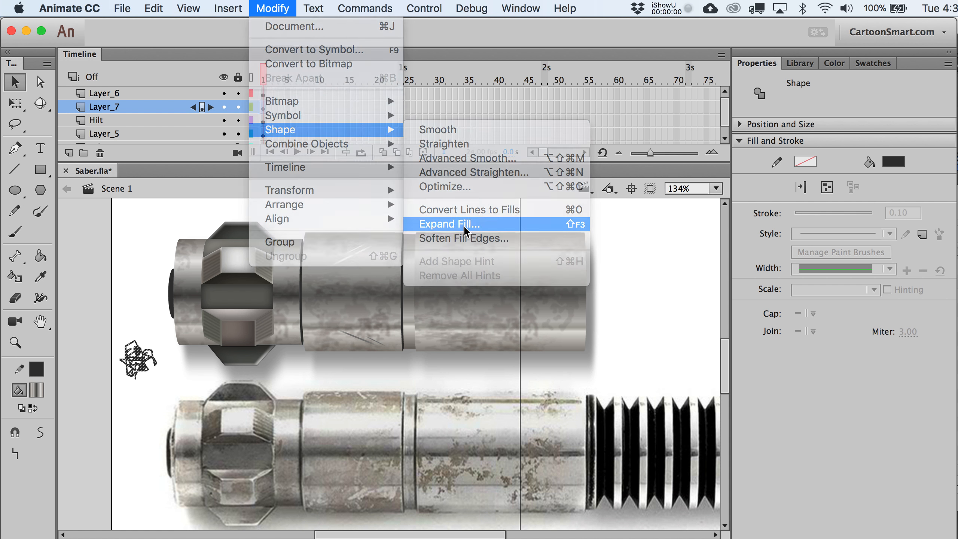
left_click(499, 372)
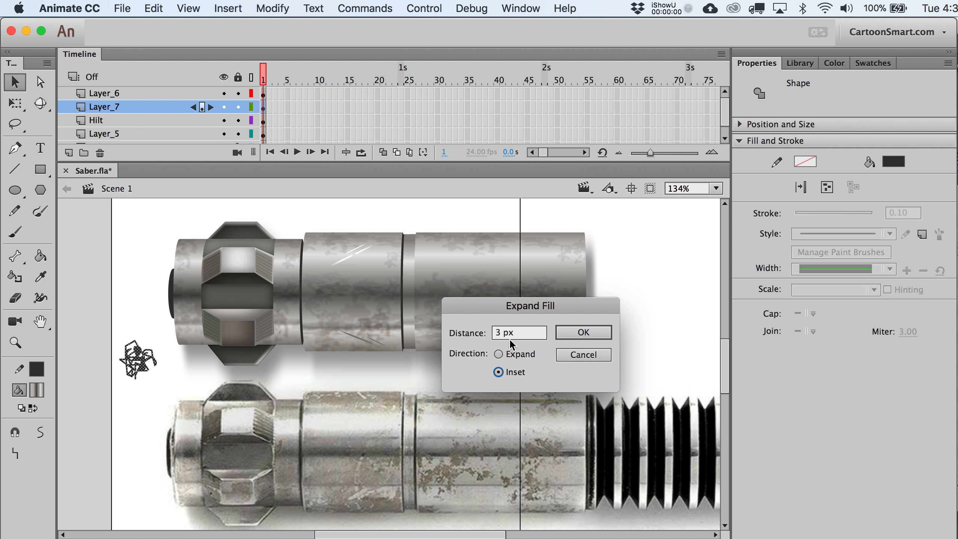
left_click(584, 339)
left_click(144, 391)
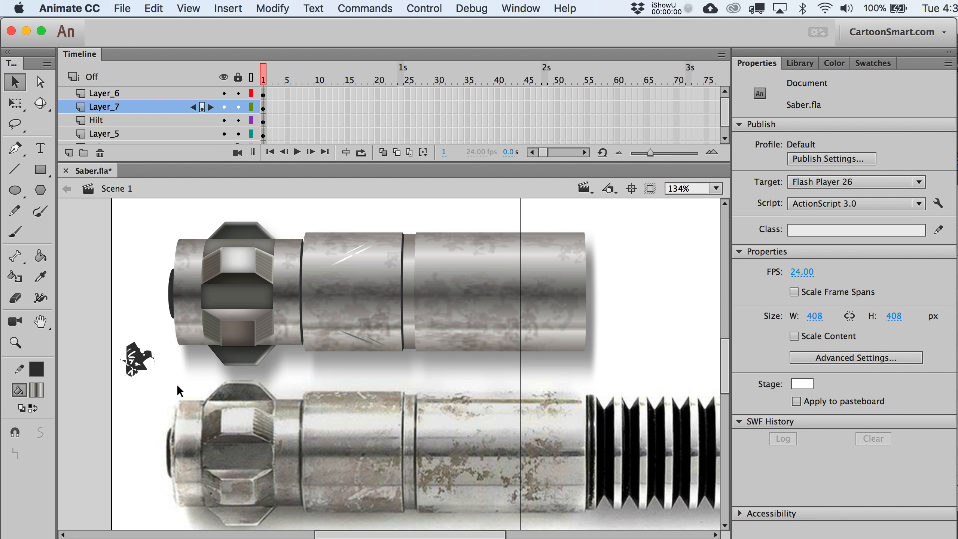
left_click(153, 362)
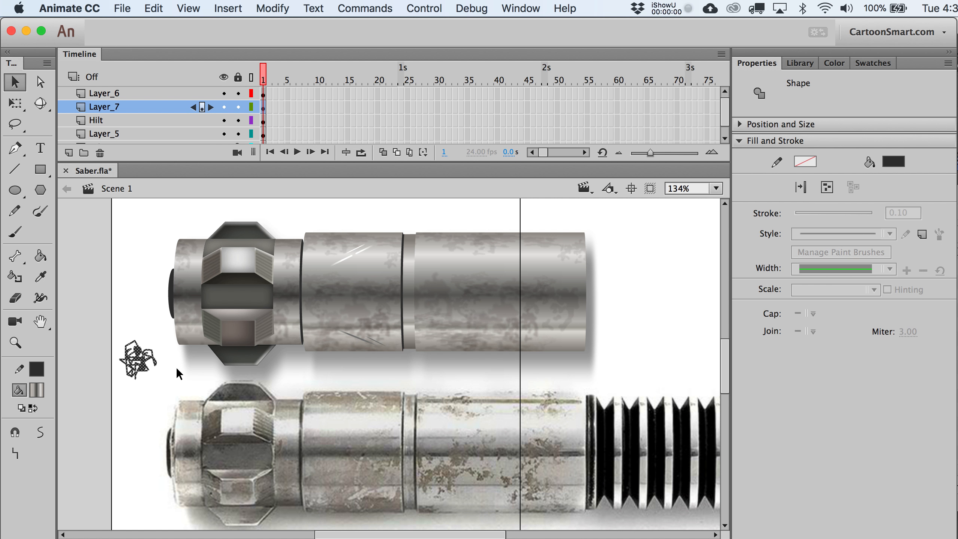
- Try insetting the scribble's fill by 1 px with Expand Fill
key("super+shift+e")
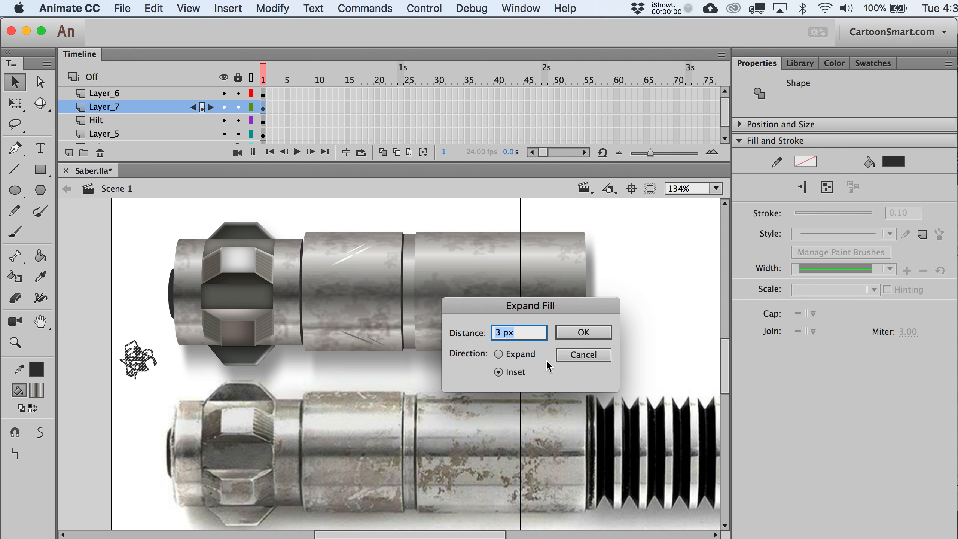
type("1")
left_click(583, 332)
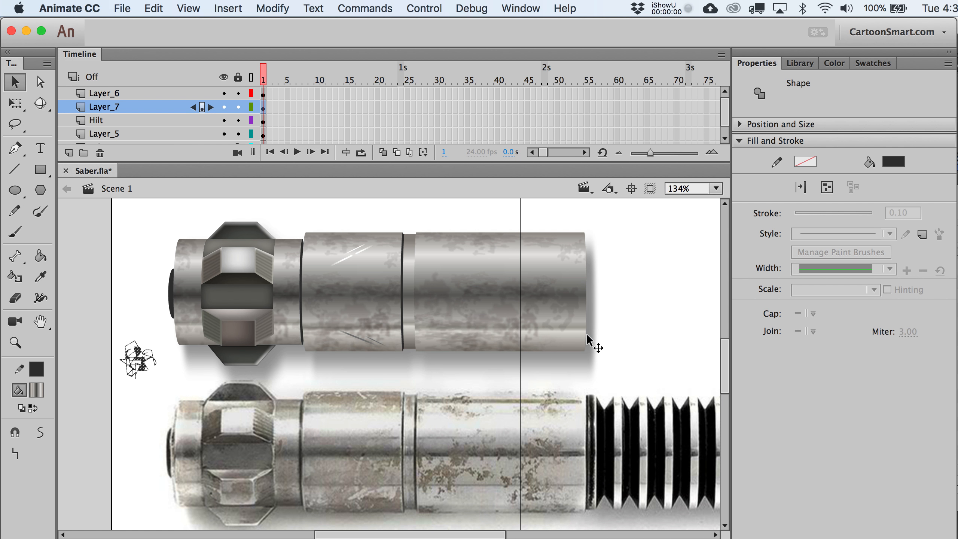
- Try expanding the scribble's fill outward by 3 px, and undo it
key("super+shift+e")
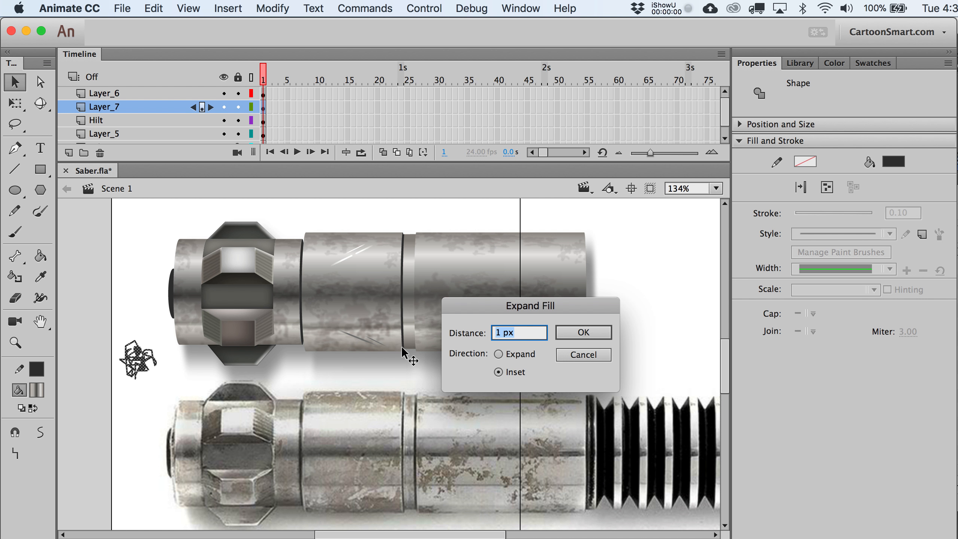
left_click(505, 356)
left_click_drag(531, 334, 472, 330)
type("2")
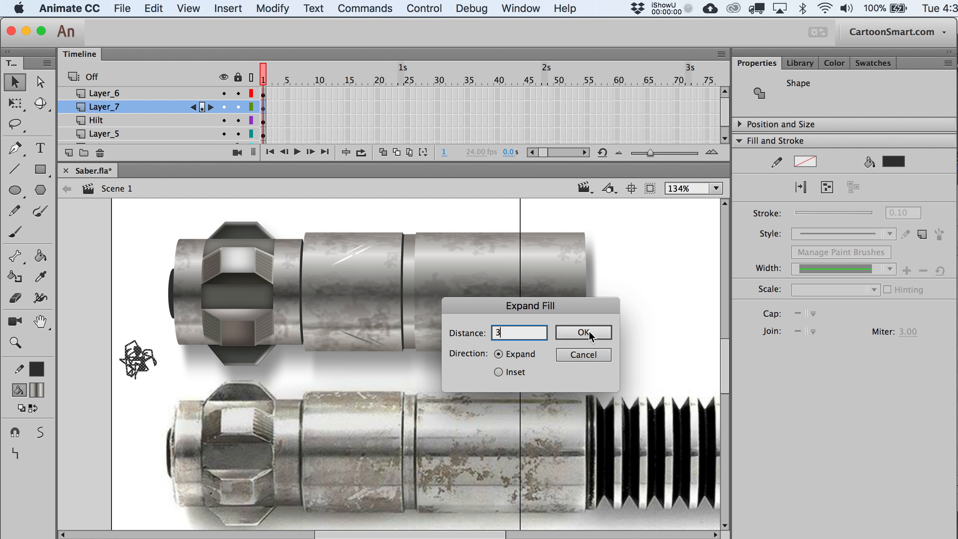
left_click(589, 333)
left_click(158, 407)
key("super+z")
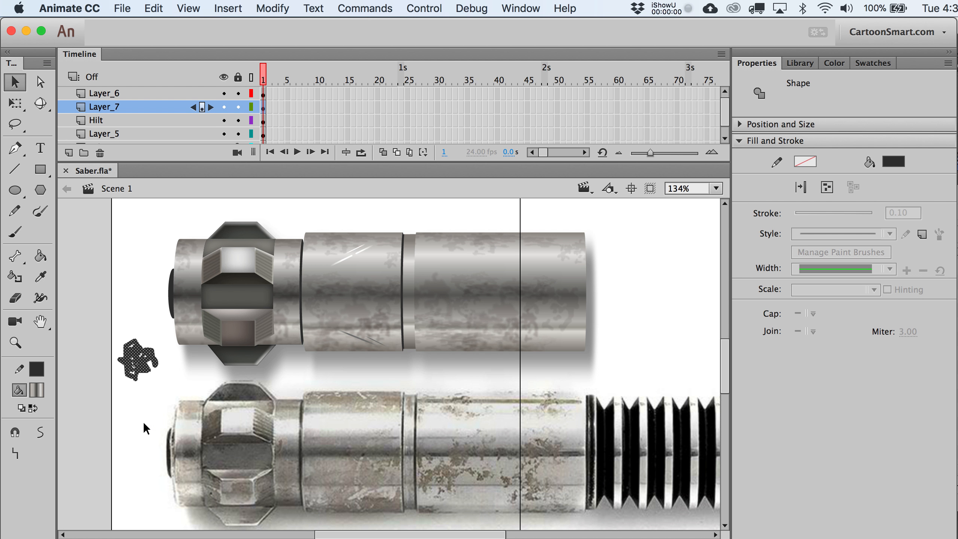
key("super+z")
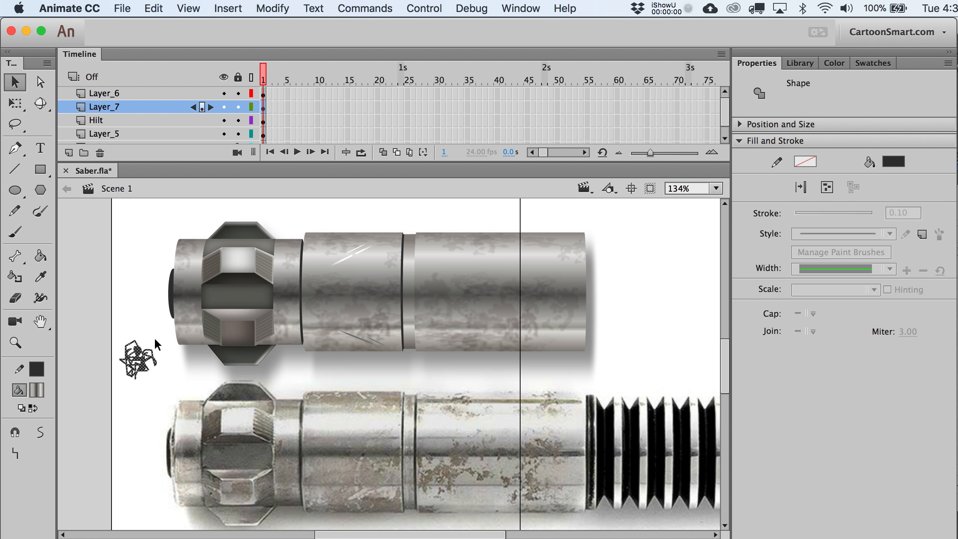
- Convert the scribble to a movie clip symbol and set its alpha to 41%
key("F8")
key("Return")
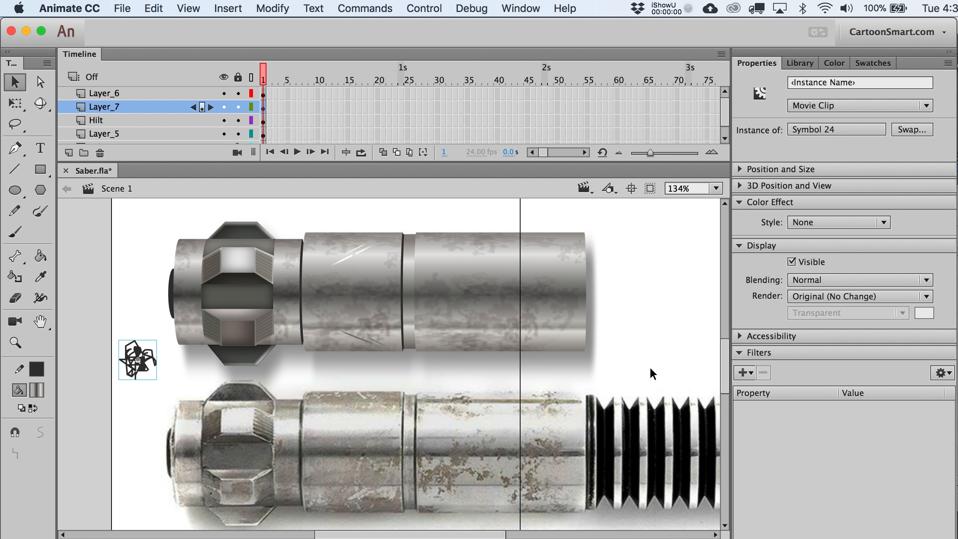
left_click(807, 222)
left_click(805, 314)
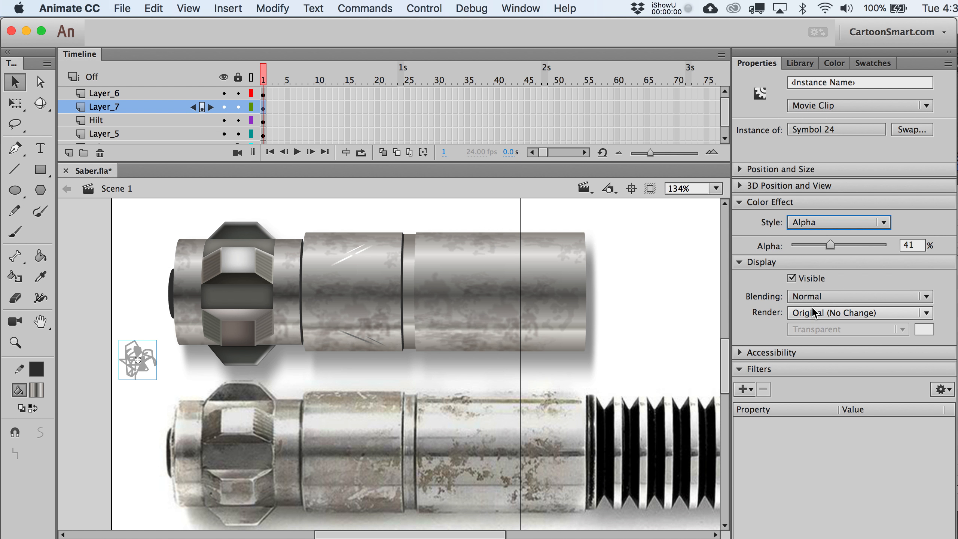
- Add a Blur filter to the scribble symbol with 4 px blur and High quality
left_click(744, 389)
left_click(771, 418)
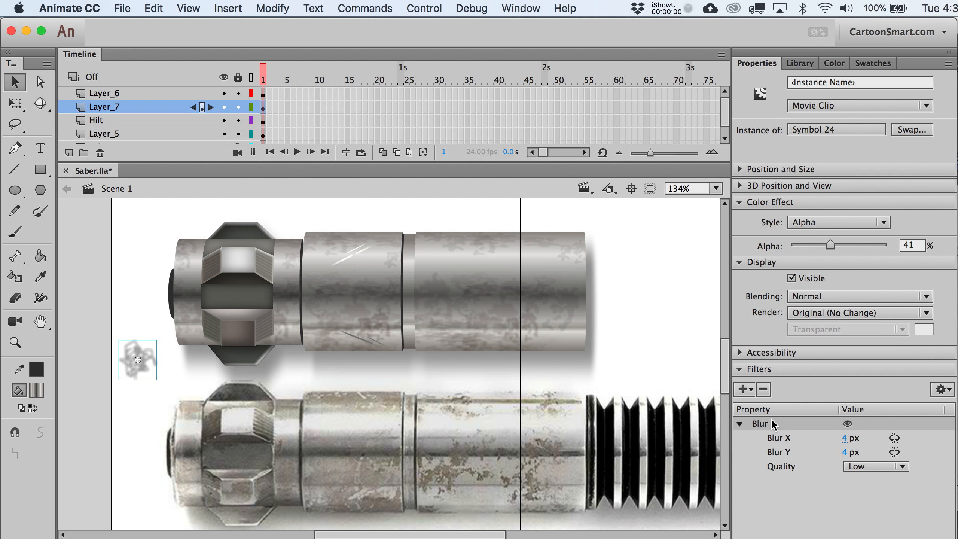
left_click(860, 467)
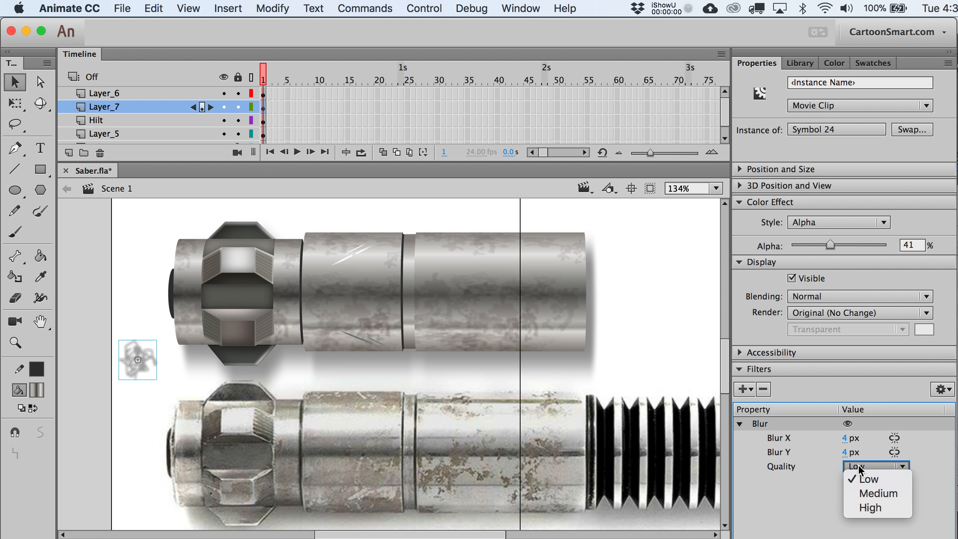
left_click(869, 507)
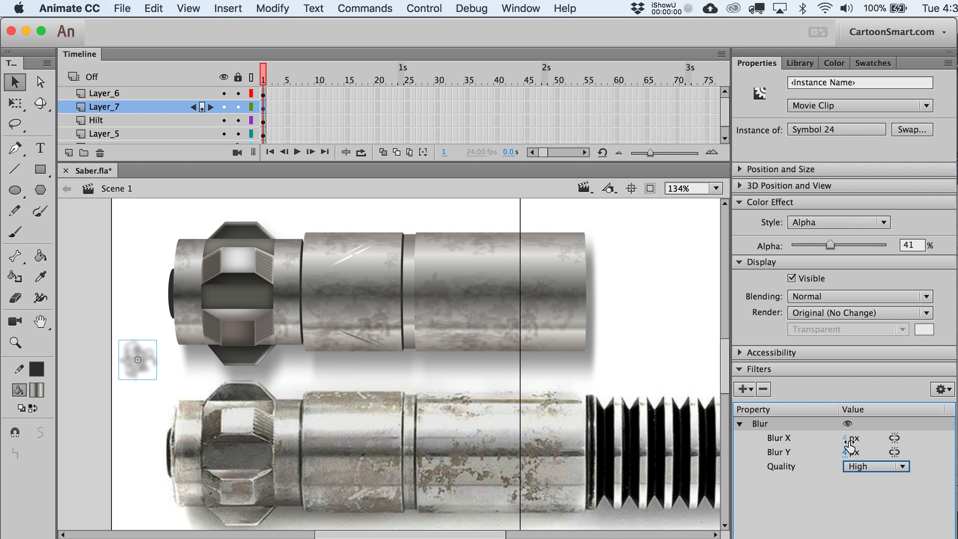
left_click(849, 441)
- Move the blurred scribble onto the dark center facet between the two raised knobs on the hilt's left end
left_click(143, 362)
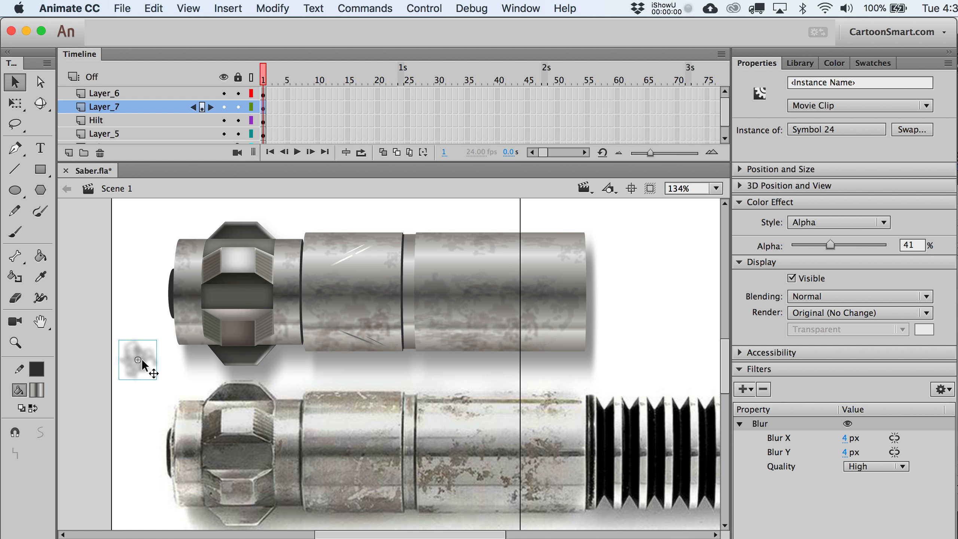
left_click_drag(143, 362, 231, 298)
key("q")
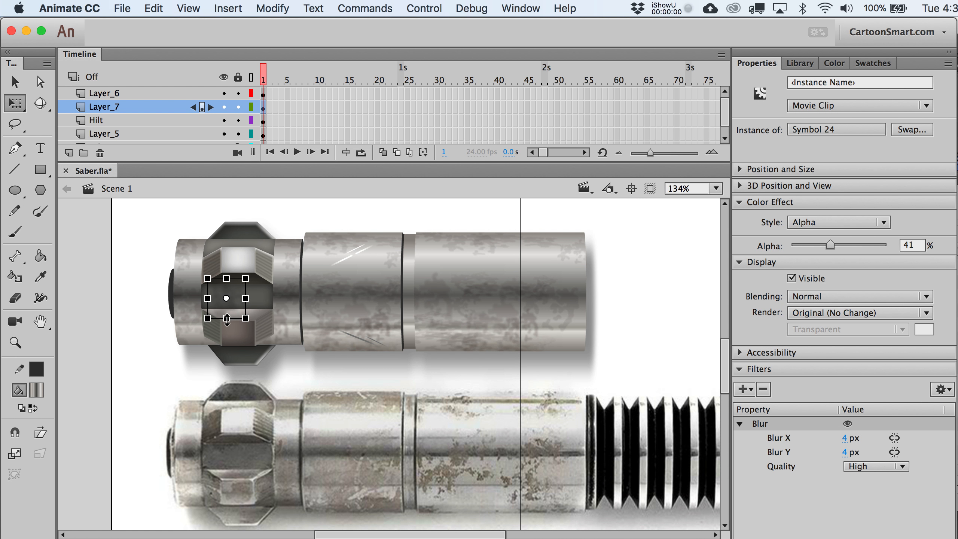
key("v")
left_click(128, 317)
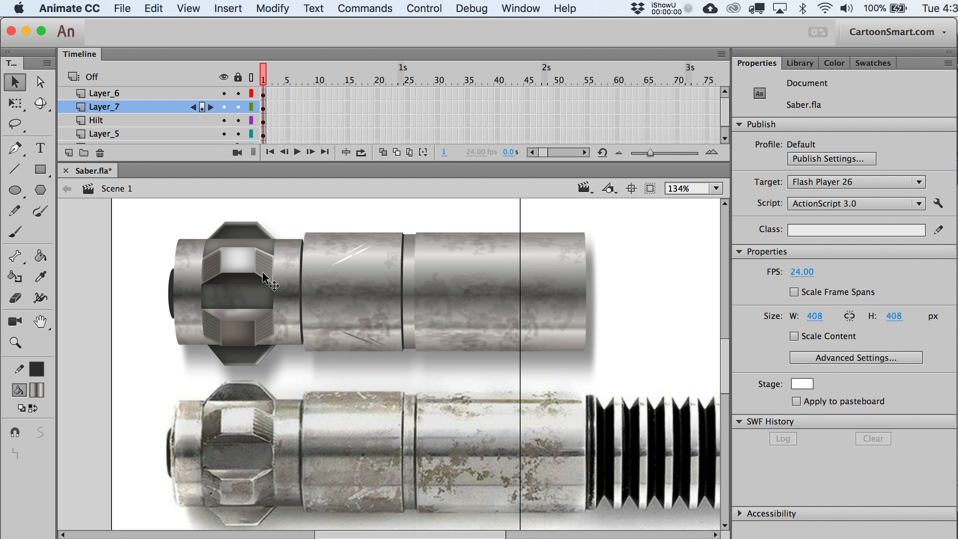
- Cut and paste the blurred patch in place on the Hilt layer, send it backward and nudge it onto the upper dark facet
left_click_drag(234, 300, 257, 263)
key("super+x")
left_click(290, 279)
key("shift+super+v")
key("super+Down")
key("super+Down")
key("shift+Left")
key("shift+Up")
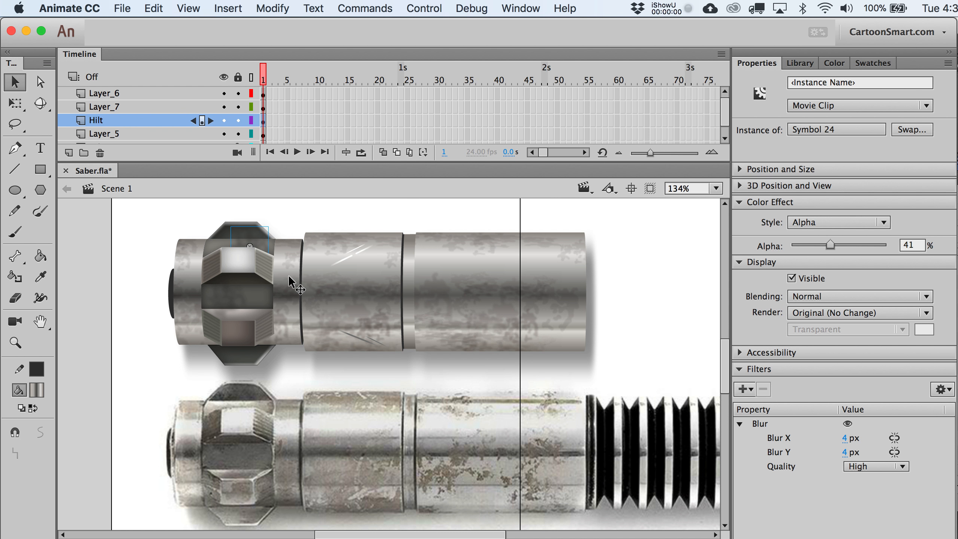
- Place a blurred patch on the hilt's large right section and enlarge it to cover most of the section's height
left_click_drag(250, 239, 508, 250)
key("q")
key("v")
key("Up")
left_click(112, 336)
key("q")
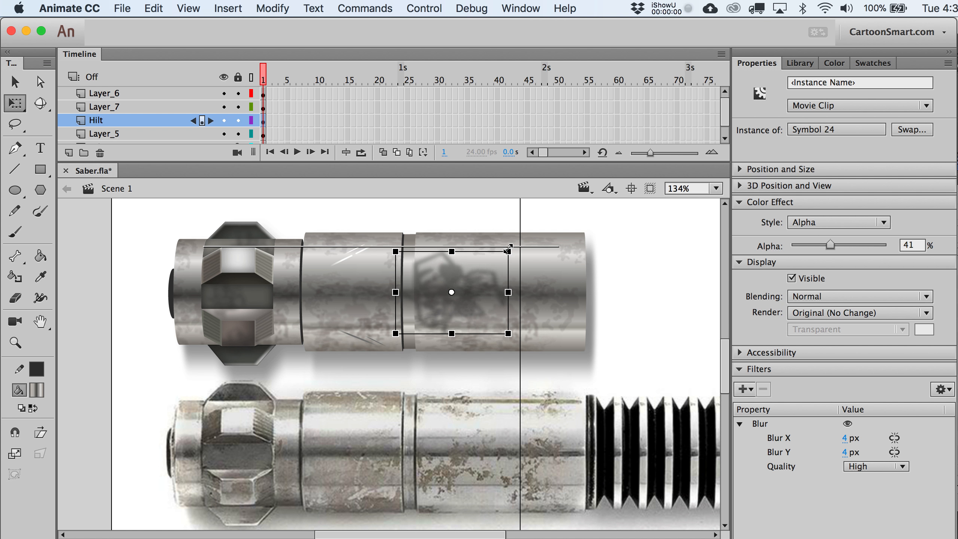
- Set the enlarged patch's blur to 11 px horizontally and 6 px vertically
key("v")
mouse_move(844, 438)
left_mouse_down()
mouse_move(861, 437)
mouse_move(845, 438)
mouse_move(855, 452)
left_mouse_up()
left_click(851, 453)
left_click(616, 268)
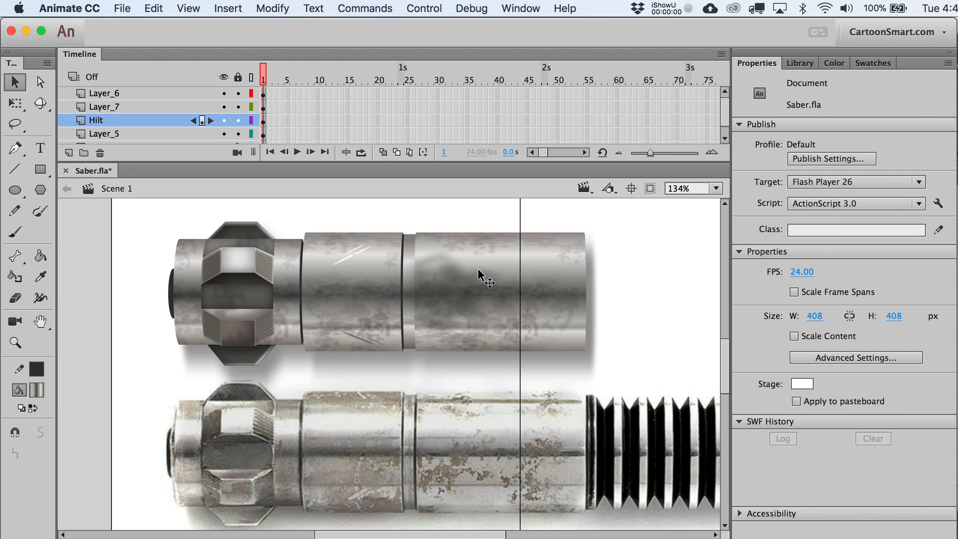
- Reposition the large patch on the right section and place a smaller copy on the lower part of the middle section
left_click_drag(449, 276, 419, 278)
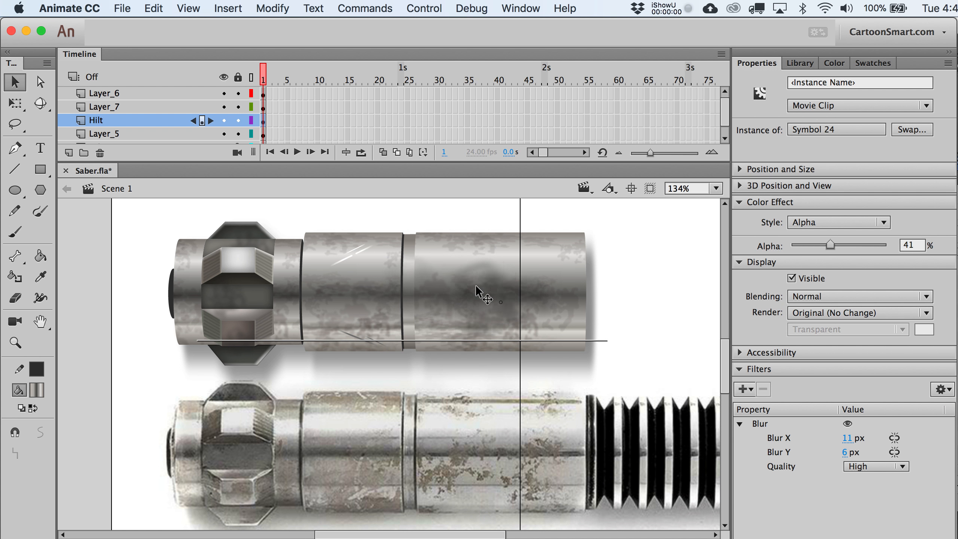
key("q")
left_click_drag(528, 301, 373, 269)
key("v")
key("q")
key("v")
left_click_drag(350, 305, 343, 320)
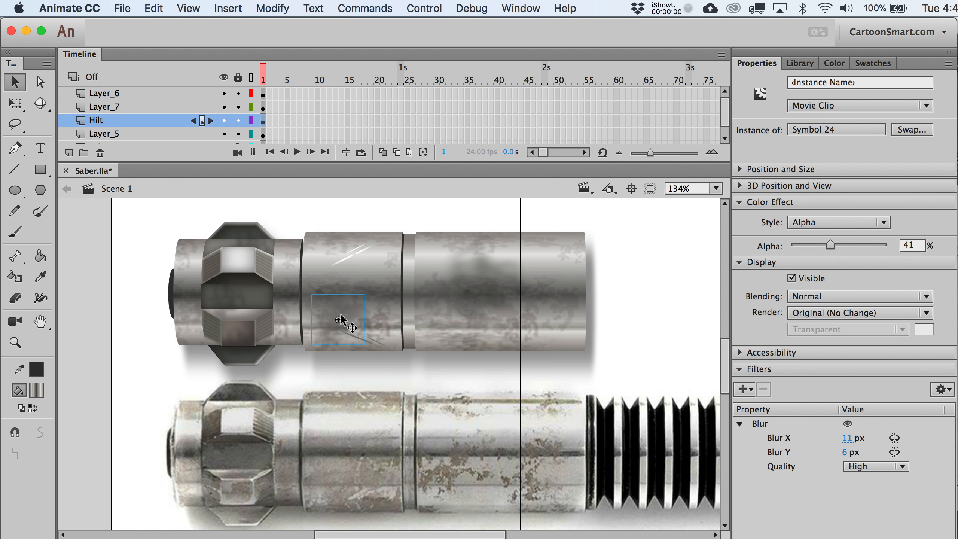
- Move the smaller patch up over the middle section's upper edge
left_click_drag(341, 315, 342, 238)
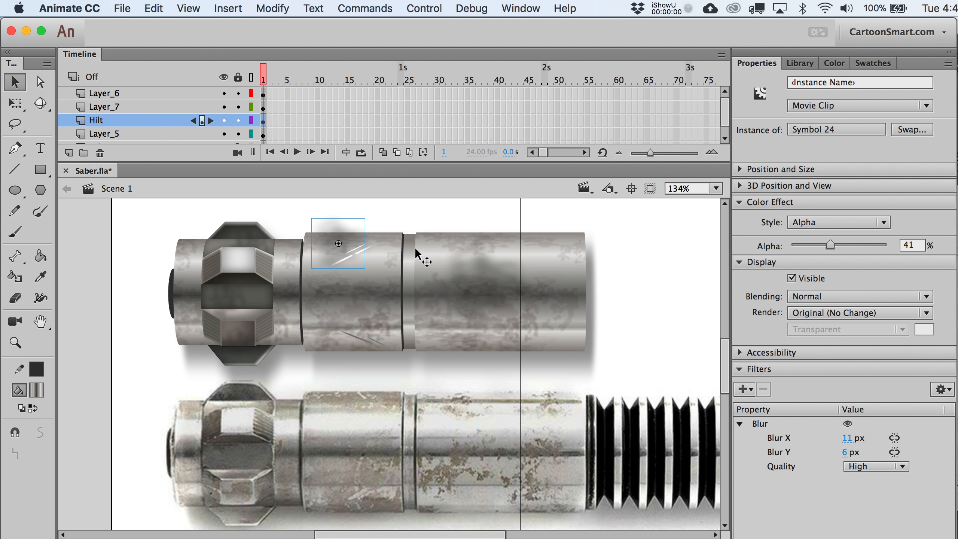
key("Up")
key("Up")
key("Up")
key("Up")
key("Up")
key("Up")
key("Up")
key("Up")
key("Up")
key("Up")
key("Up")
key("Up")
key("Up")
key("Up")
key("Up")
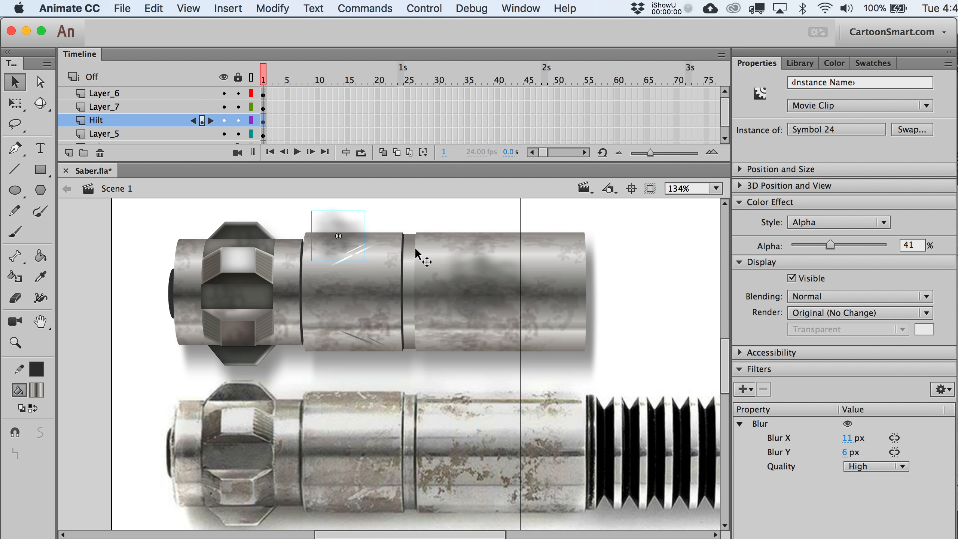
- Adjust the smaller patch's stacking order and move it onto the narrow ring between the middle and right sections
key("super+shift+Down")
key("super+Down")
key("super+Up")
mouse_move(343, 227)
left_mouse_down()
mouse_move(283, 243)
mouse_move(340, 231)
mouse_move(181, 294)
mouse_move(421, 286)
left_mouse_up()
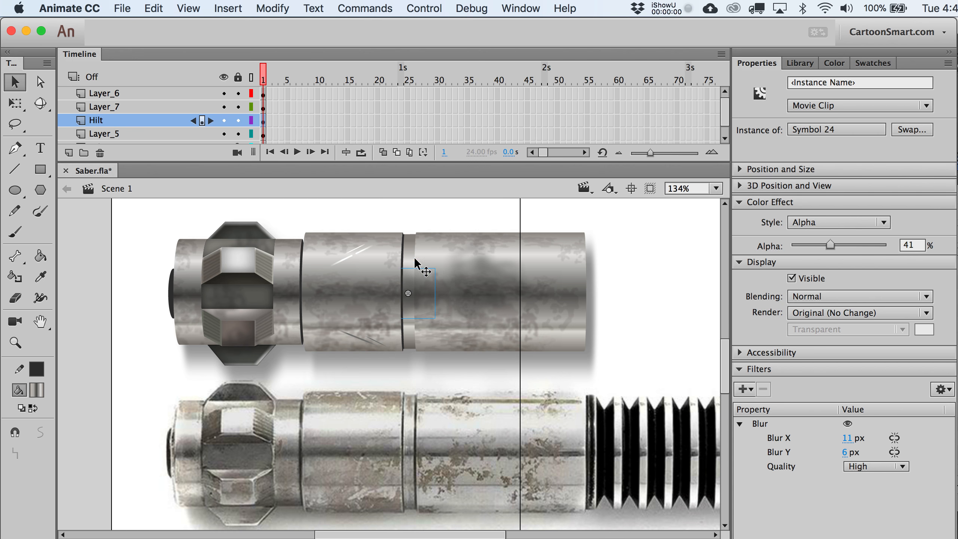
key("super+Up")
- Bring the large right section forward in the stacking order
left_click(433, 258)
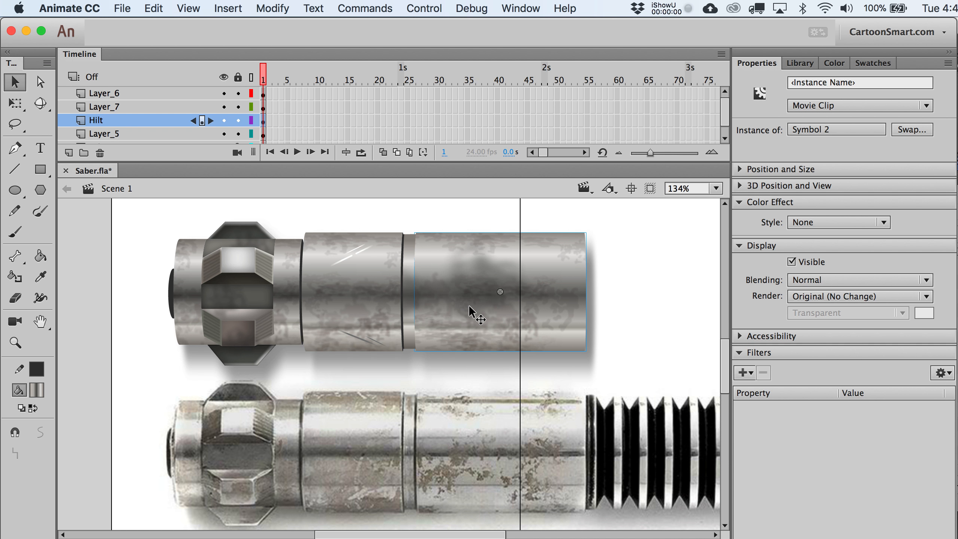
key("super+Up")
key("super+Up")
key("super+Down")
- Copy the large dark patch onto the narrow ring, send it backward behind the neighboring sections and nudge it upward
left_click(479, 281)
left_click_drag(494, 274, 408, 275, "alt")
key("super+Down")
key("super+Down")
key("super+Down")
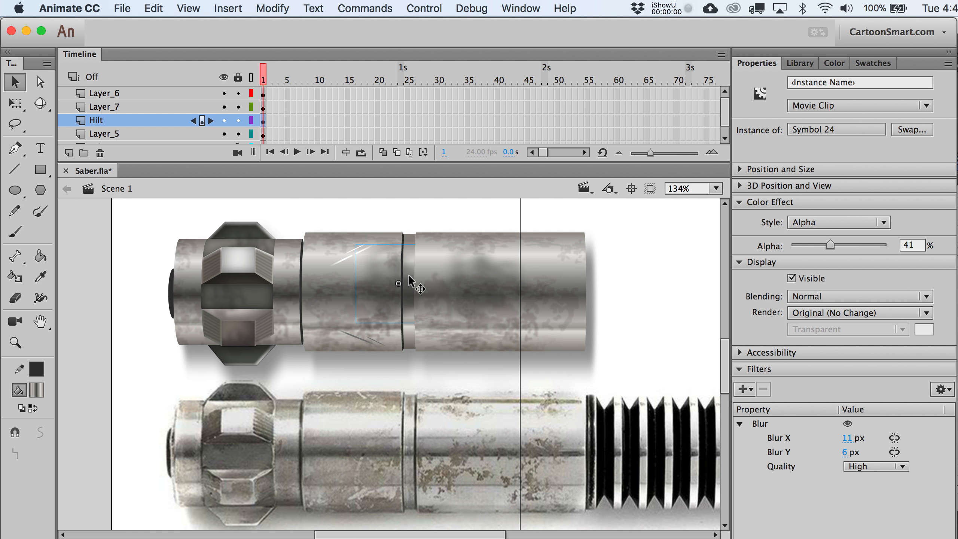
key("shift+Up")
- Adjust the height of the patch on the narrow ring and increase its alpha
key("q")
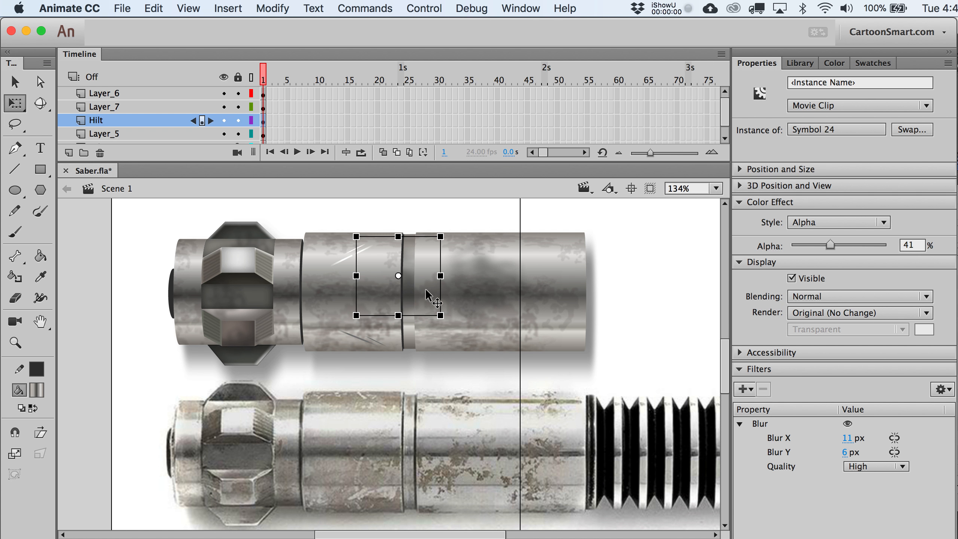
left_click_drag(402, 236, 402, 245, "alt")
key("v")
left_click_drag(849, 240, 858, 239)
left_click(676, 282)
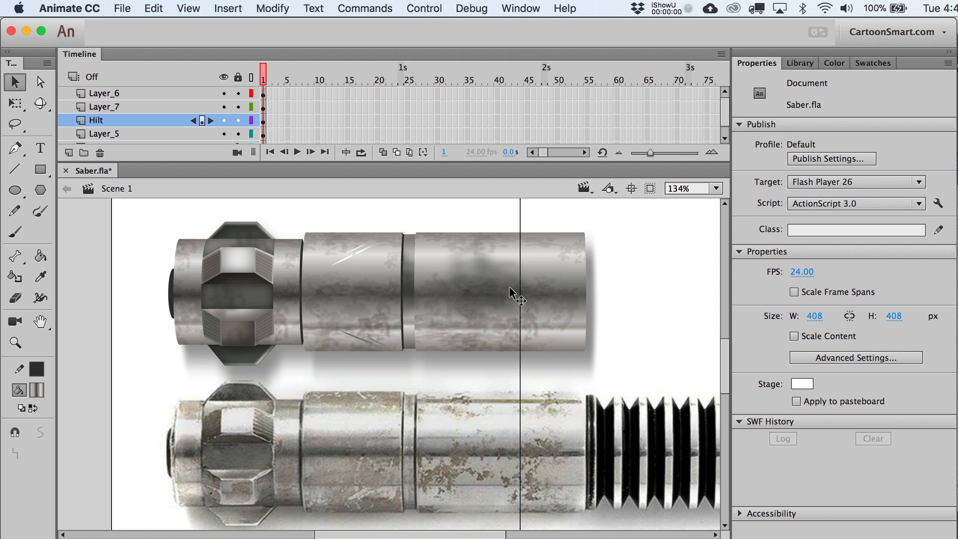
- Add a new layer above Layer_6 and choose a white fill for the Rectangle tool
left_click(266, 95)
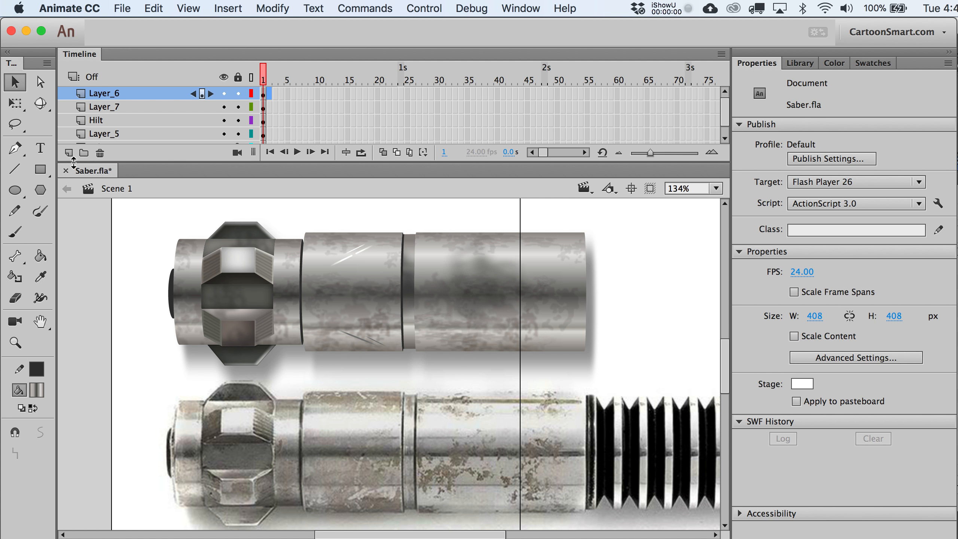
left_click(68, 153)
left_click(41, 169)
left_click(42, 391)
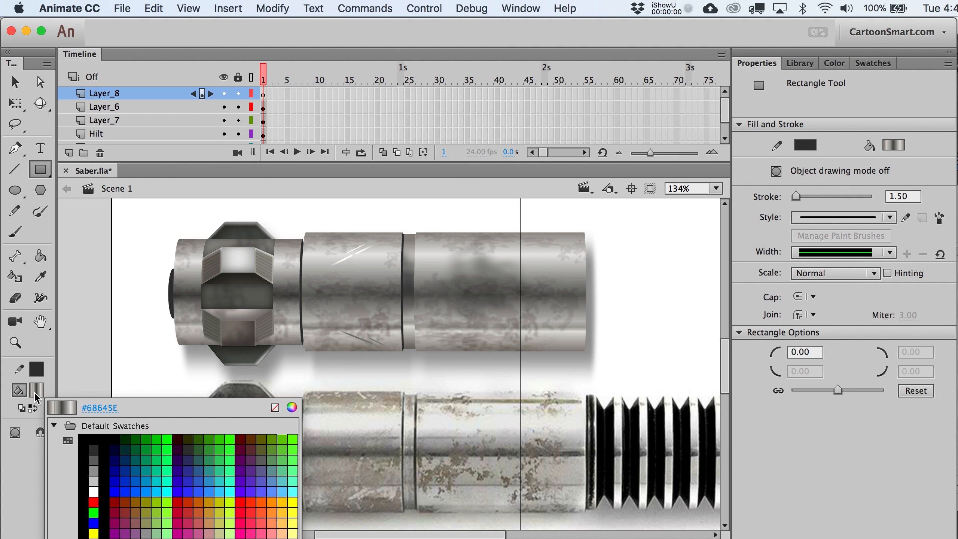
left_click(97, 484)
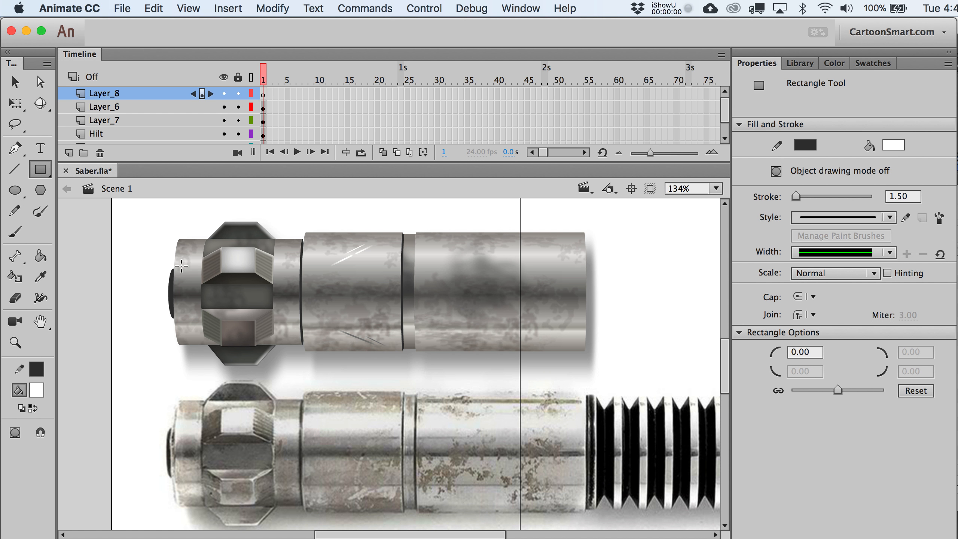
- Draw a small white rectangle on the hilt's left end section, beside the knob, and delete its outline
left_click_drag(178, 264, 198, 276)
key("v")
double_click(198, 276)
key("Delete")
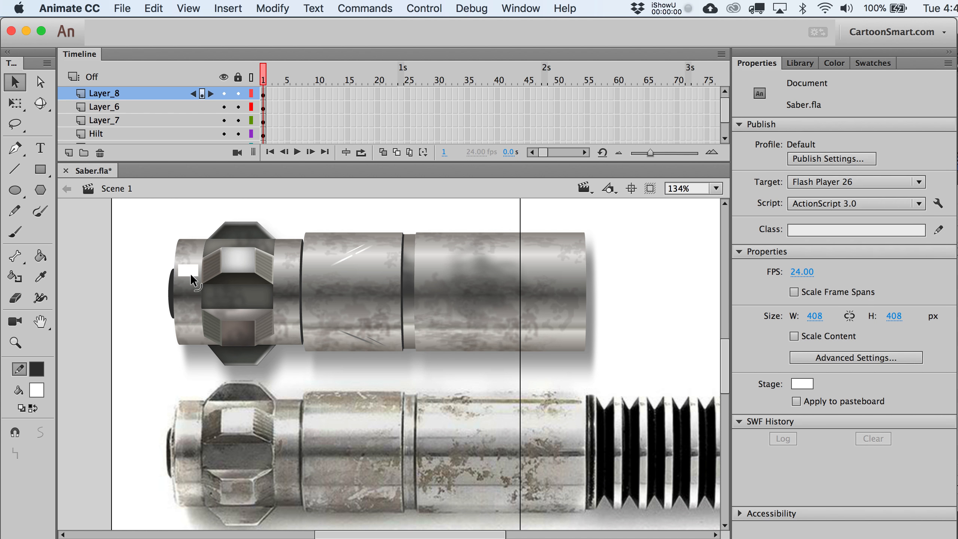
- Convert the white rectangle to a movie clip symbol and add a Blur filter of 8 px horizontally and 5 px vertically
left_click(190, 273)
key("F8")
key("Return")
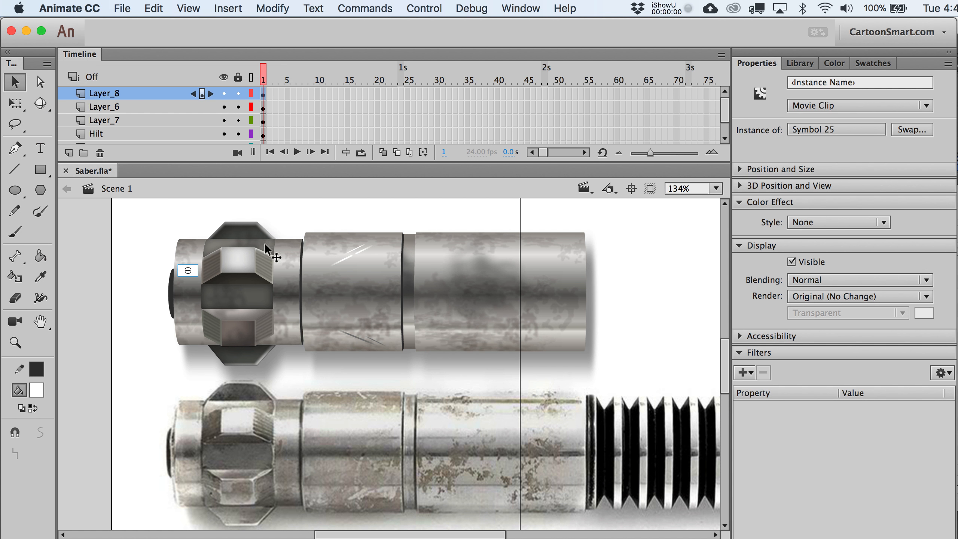
left_click(745, 372)
left_click(761, 412)
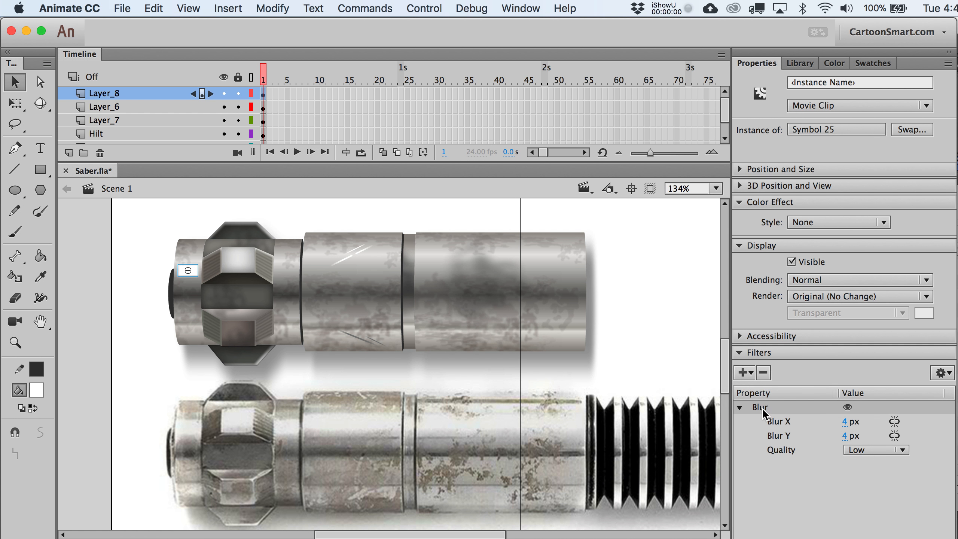
left_click(849, 419)
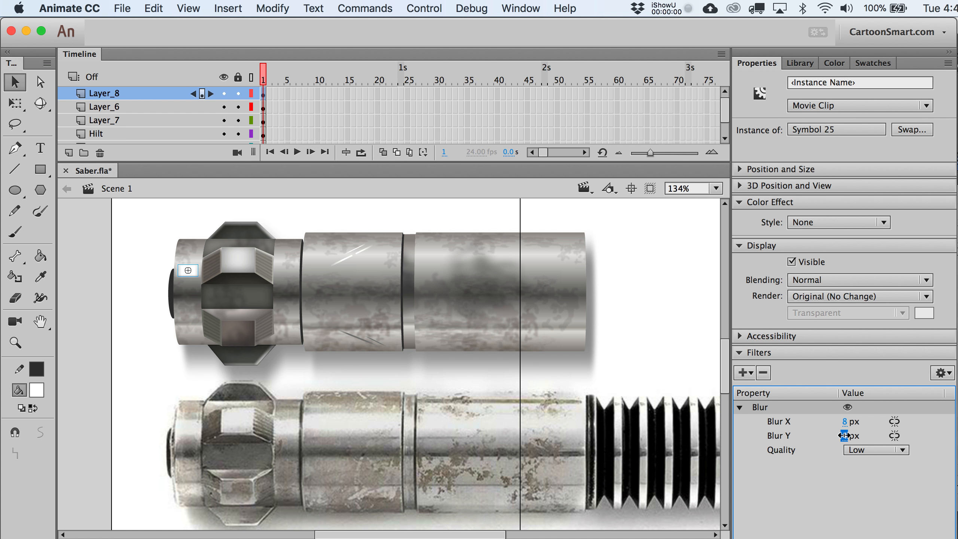
- Set the blurred white highlight's blending mode to Add
left_click(808, 280)
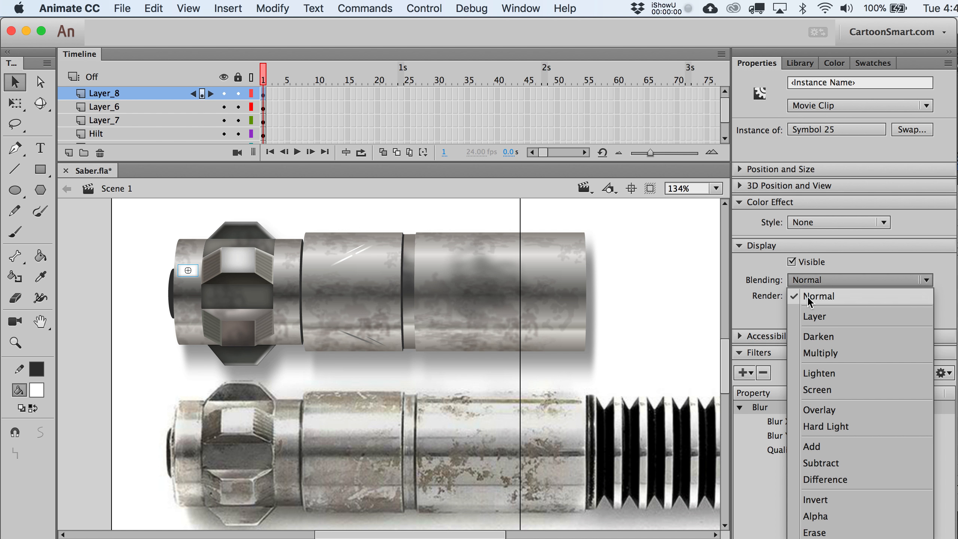
left_click(809, 319)
key("Down")
key("Down")
key("Down")
key("Down")
key("Down")
key("Down")
key("Down")
key("Down")
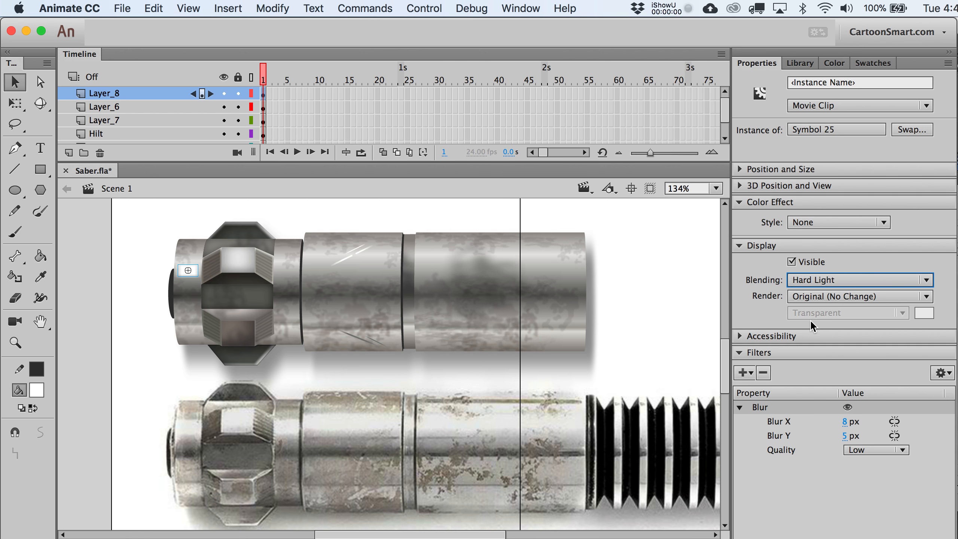
key("Up")
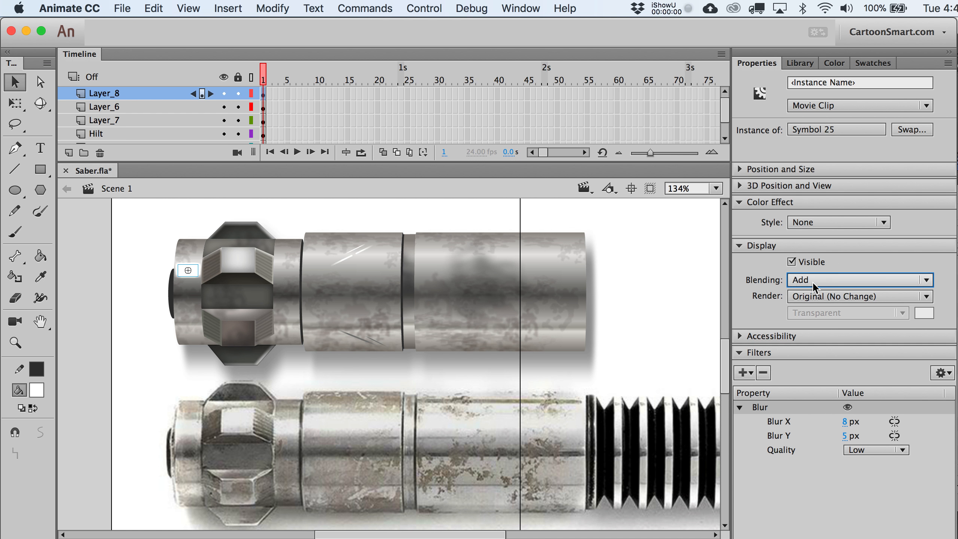
left_click(419, 214)
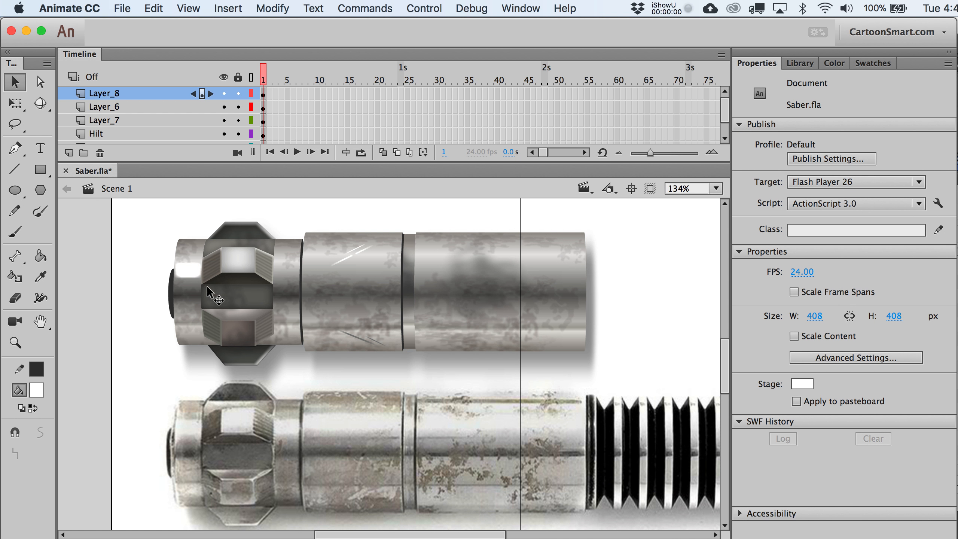
- Increase the highlight's vertical blur to 26 px
left_click(193, 276)
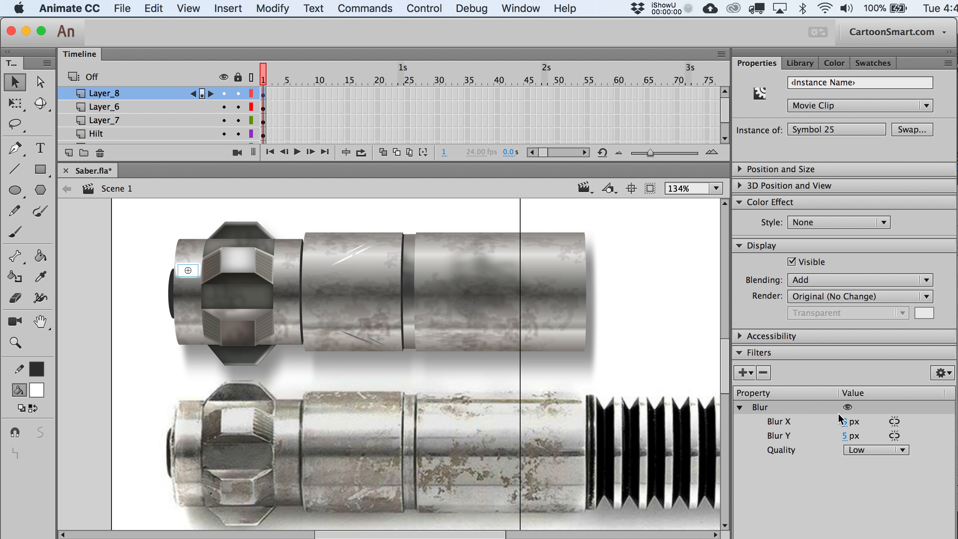
left_click_drag(846, 439, 861, 433)
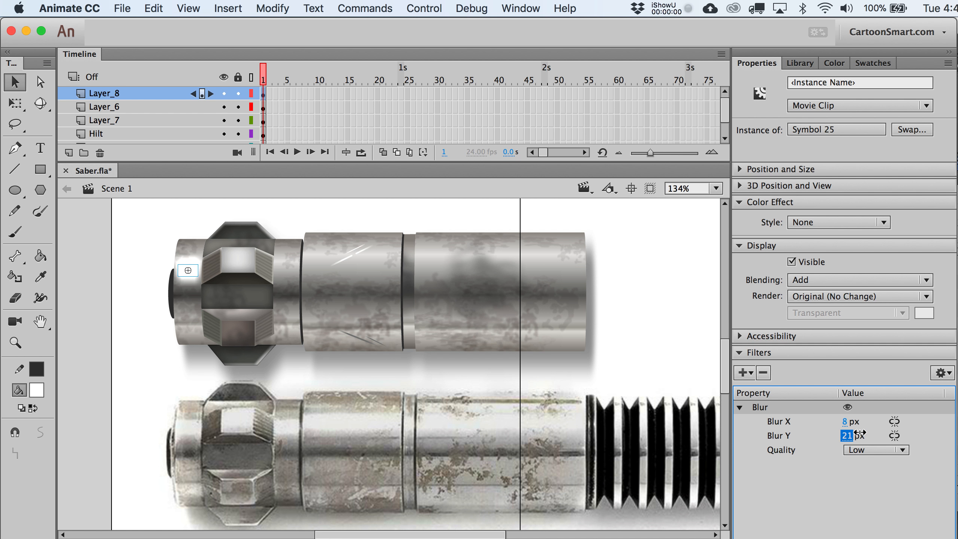
left_click(705, 306)
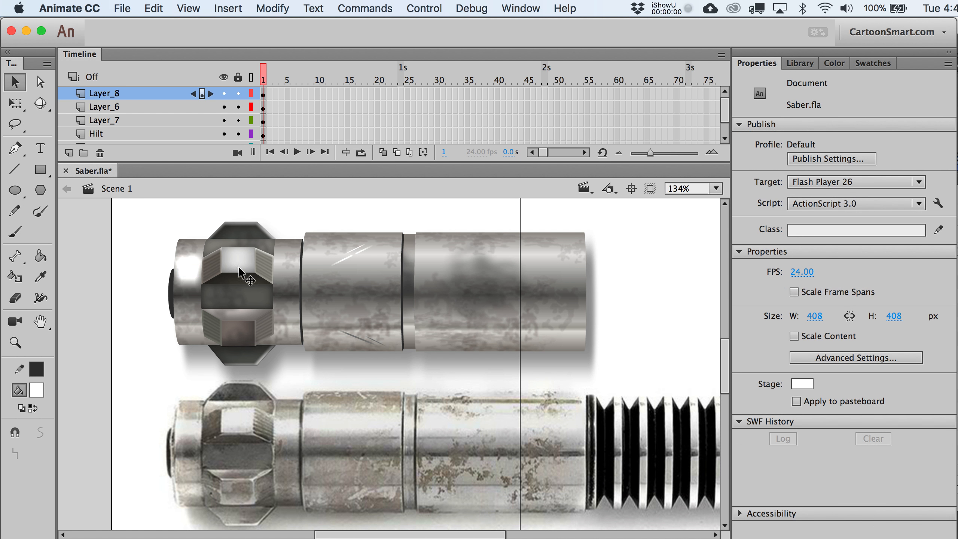
- Copy the highlight to the other side of the knob and place a much smaller copy on the knob's upper bright facet
left_click_drag(186, 266, 257, 268)
key("q")
key("v")
key("Escape")
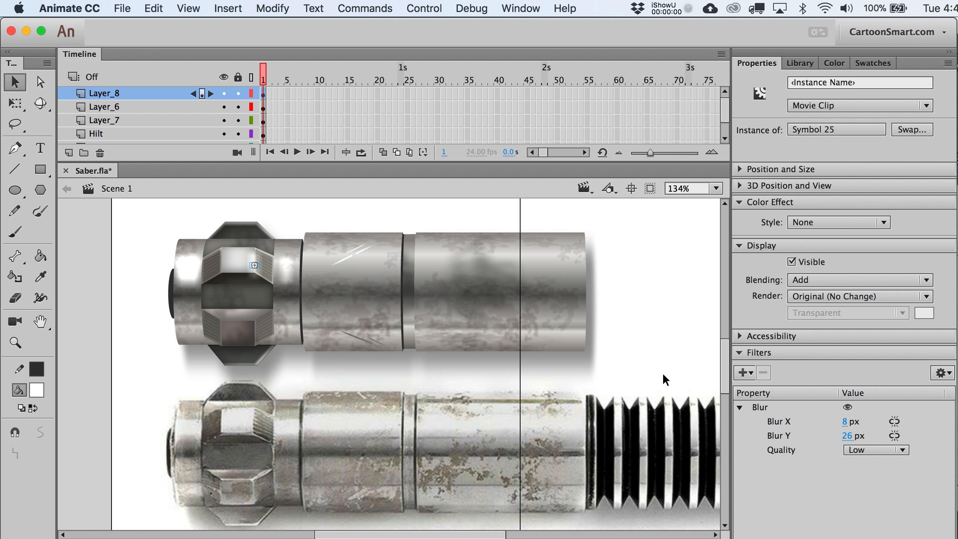
- Set the facet highlight's vertical blur to 16 px and enlarge it slightly
left_click_drag(848, 435, 831, 433)
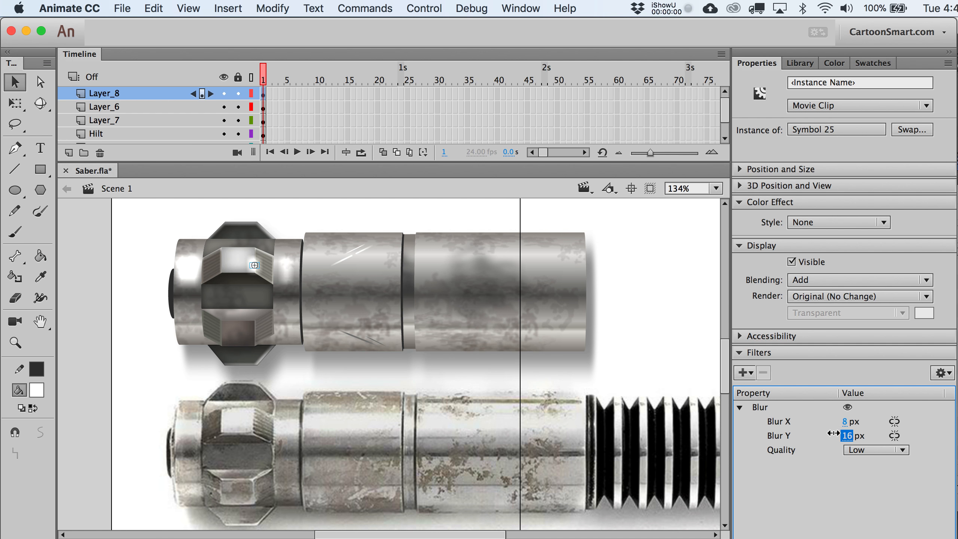
key("q")
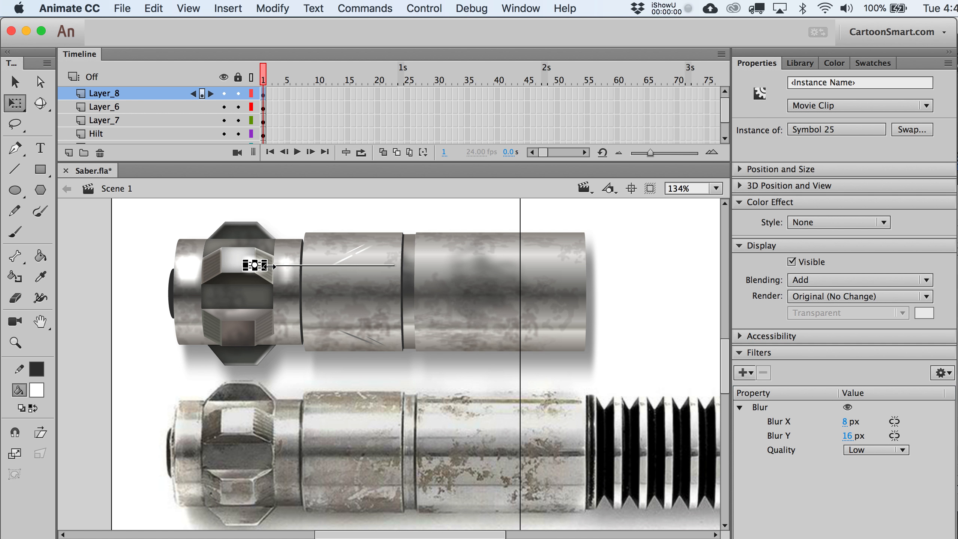
key("v")
key("q")
left_click_drag(254, 261, 254, 257)
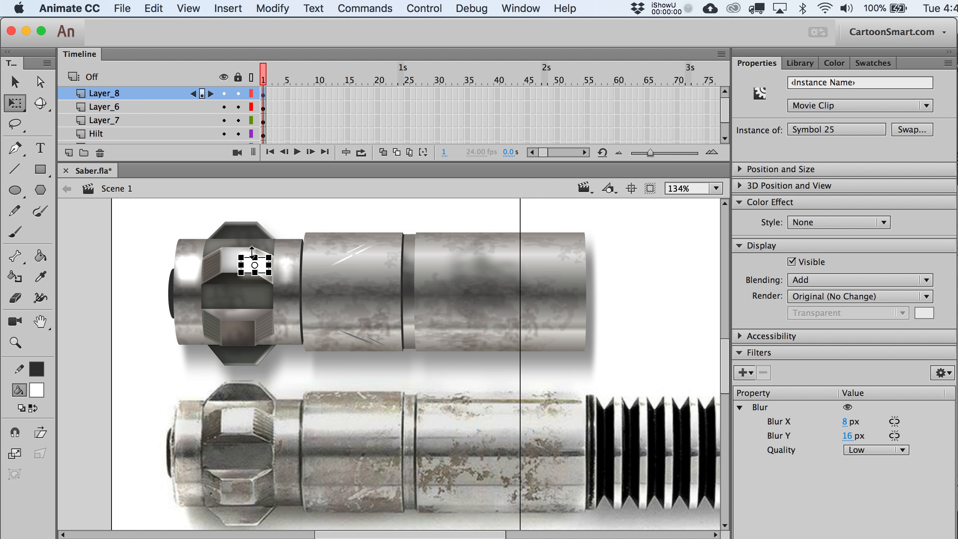
key("v")
left_click(157, 268)
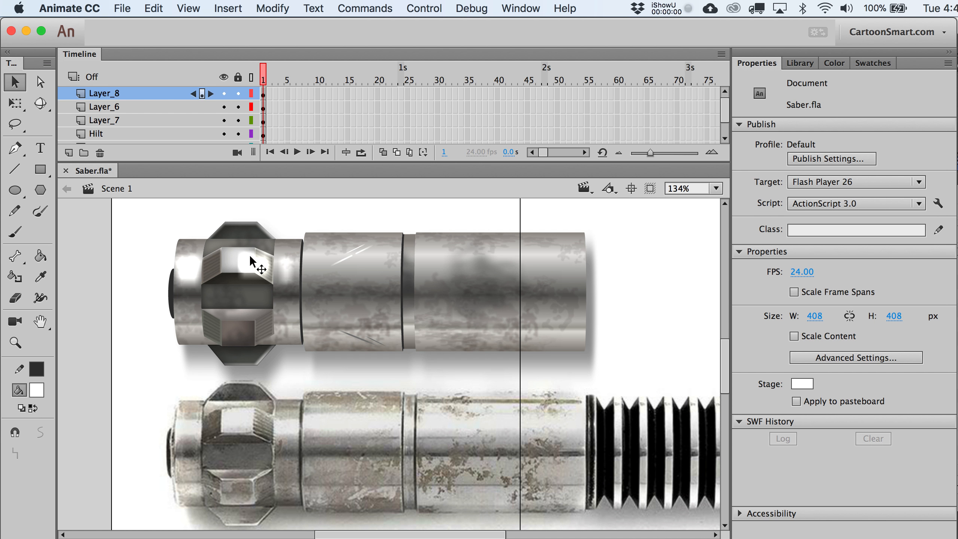
- Shift the highlight toward the middle of the upper facet and reduce its alpha to 30%
left_click(253, 261)
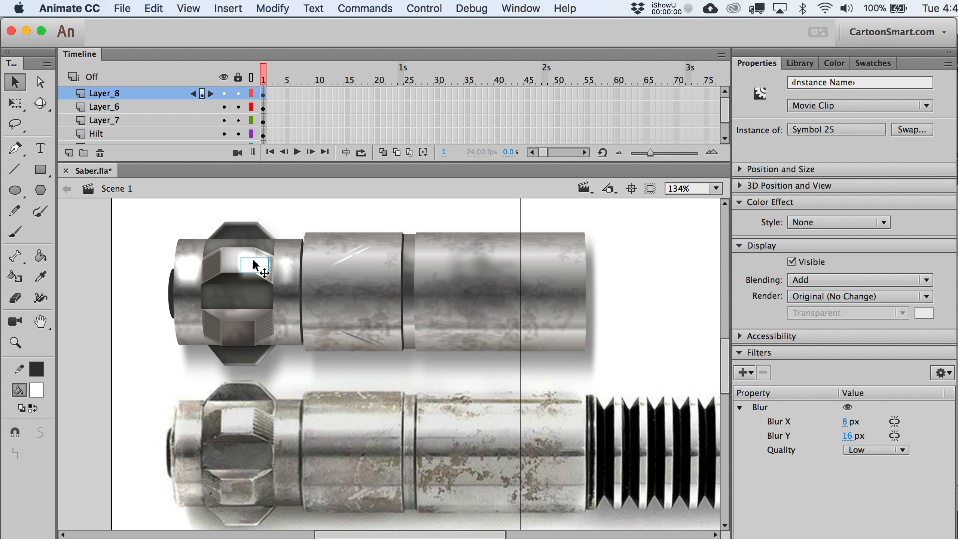
left_click(107, 282)
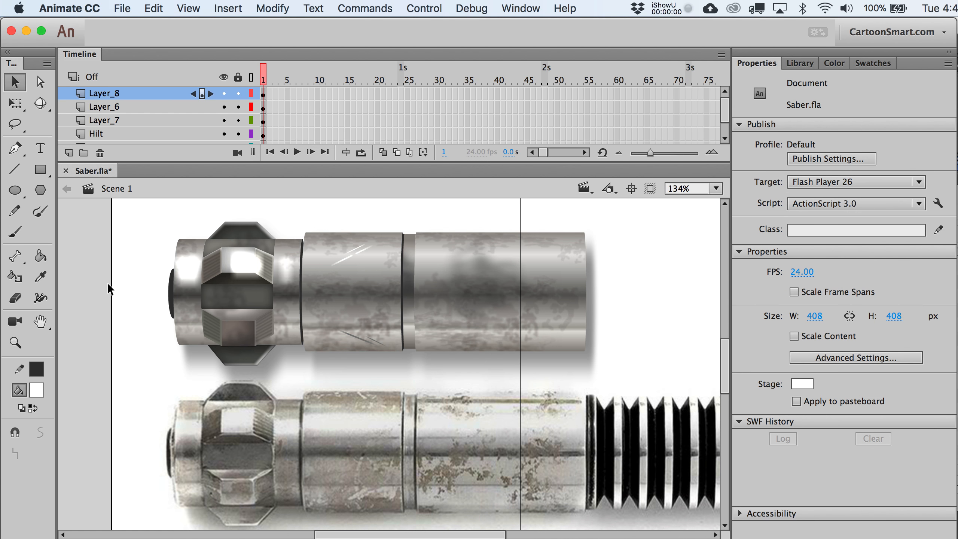
left_click(247, 262)
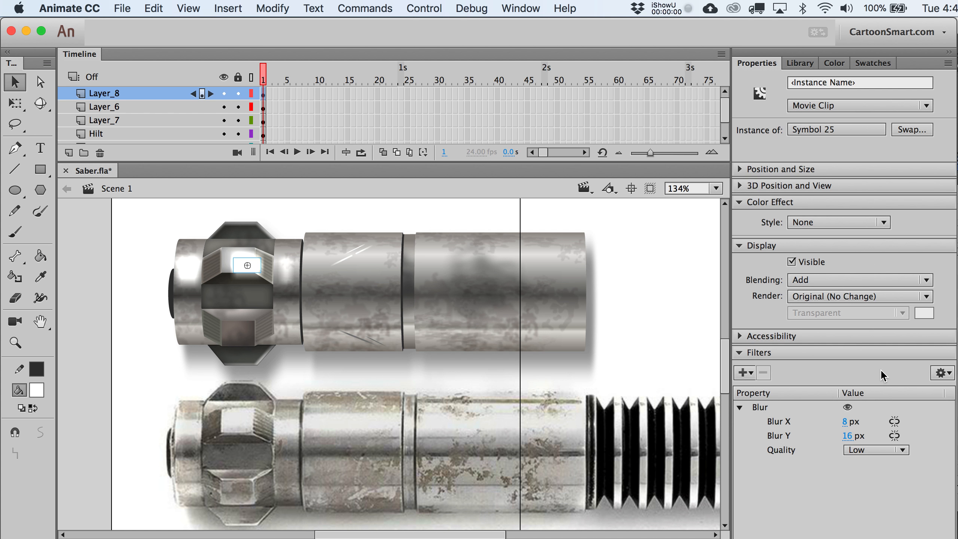
left_click(834, 222)
left_click(826, 304)
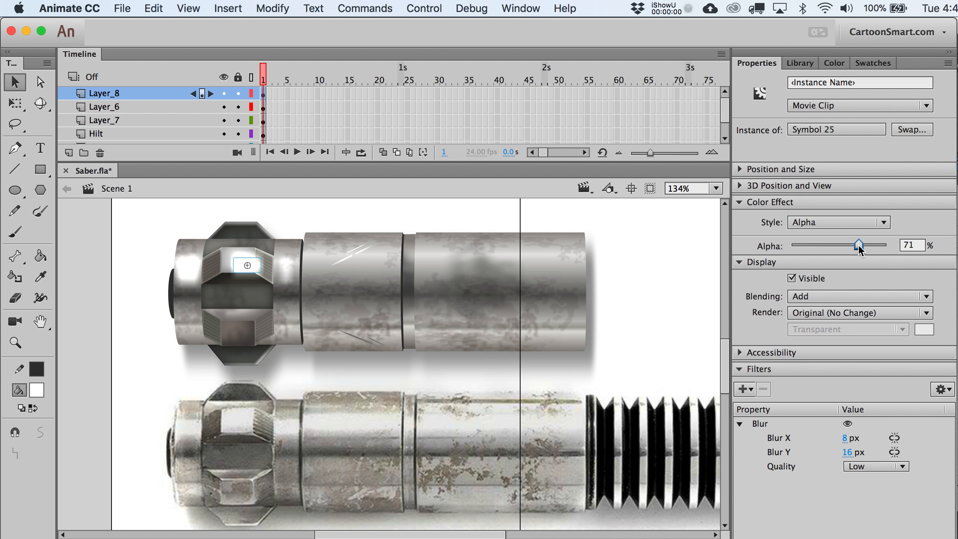
left_click_drag(858, 244, 819, 249)
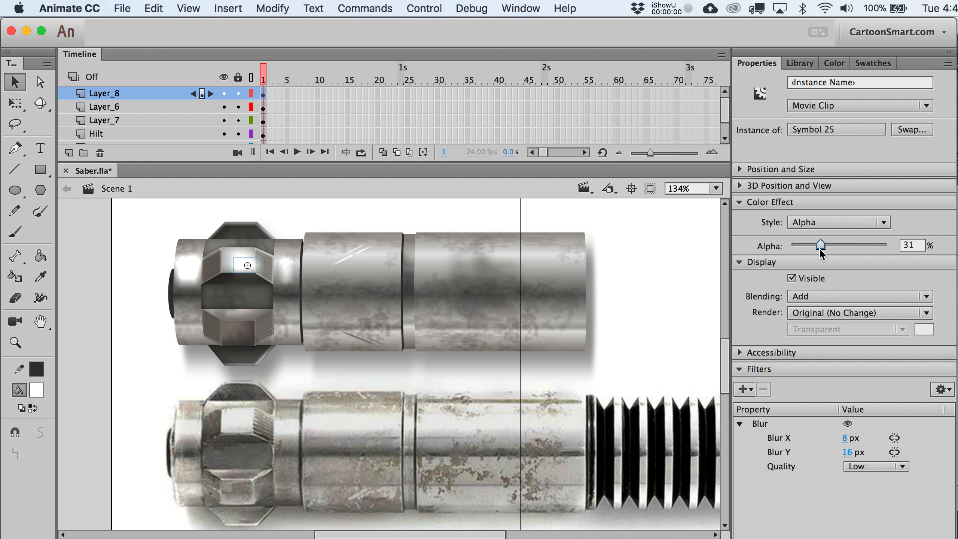
left_click(199, 264)
left_click(137, 277)
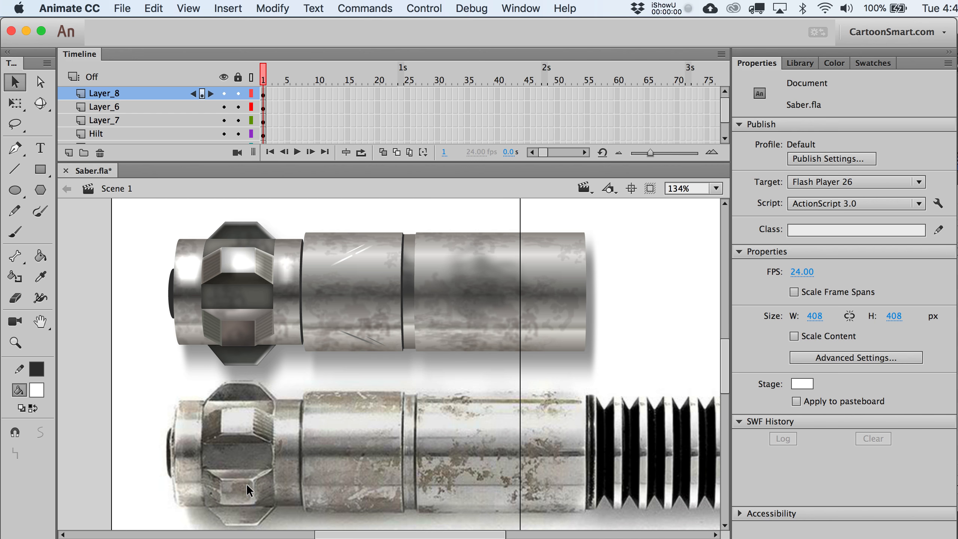
- Copy the facet highlight onto the lower knob, remove its Blur filter and stretch it into a thin strip along the facet's upper bevel
left_click(245, 268)
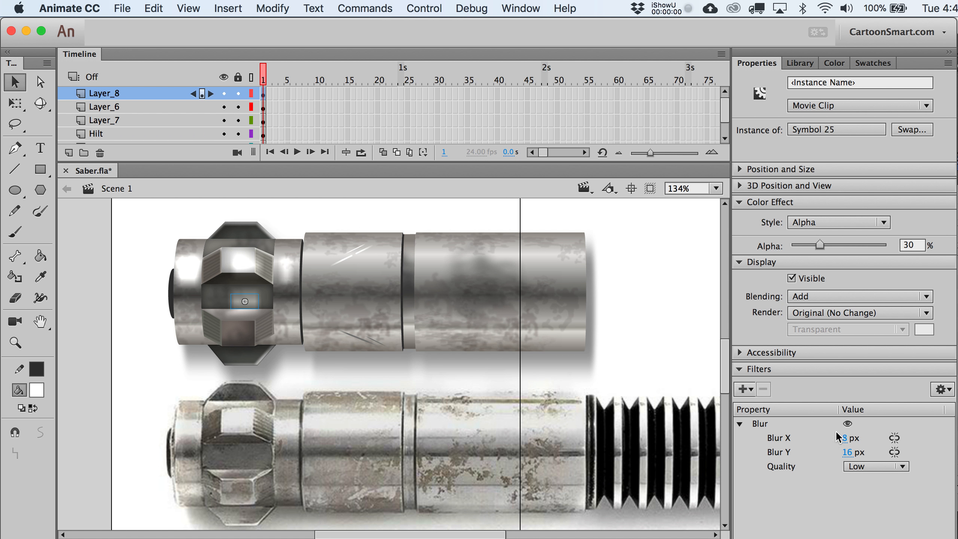
left_click(773, 424)
left_click(763, 388)
key("q")
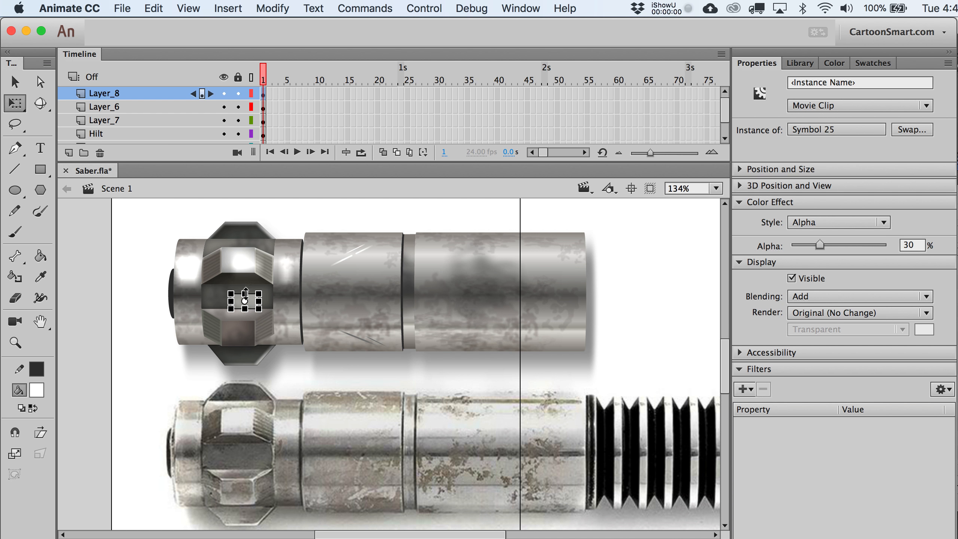
left_click_drag(245, 297, 250, 319)
key("v")
- Break apart the thin strip on the lower knob and pull its upper corners onto the facet's edge and the bevel's outer corner
key("super+space")
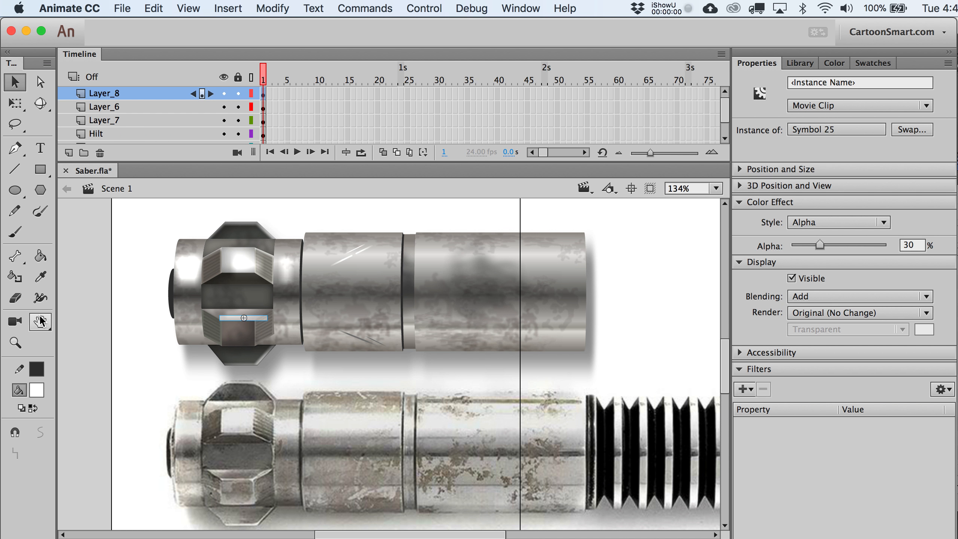
left_click_drag(200, 299, 306, 351)
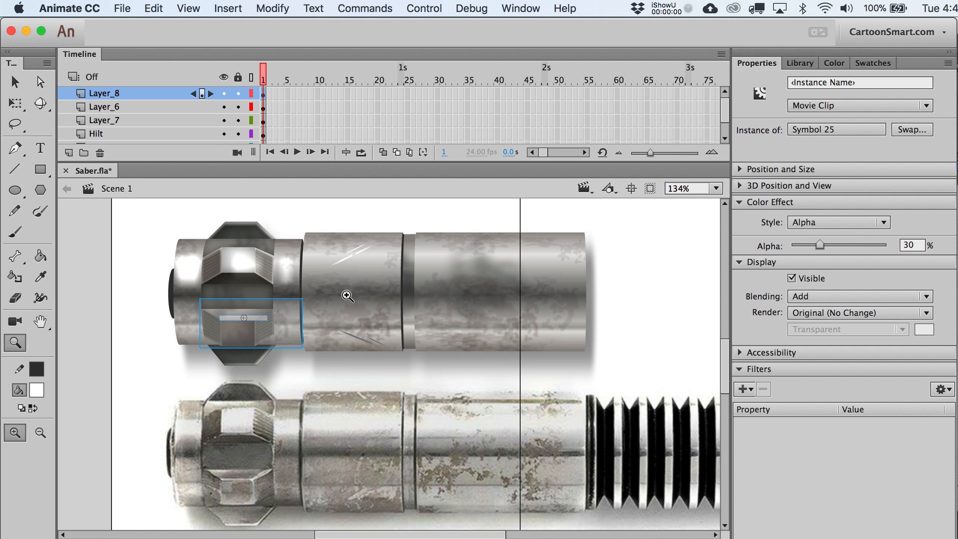
key("q")
key("v")
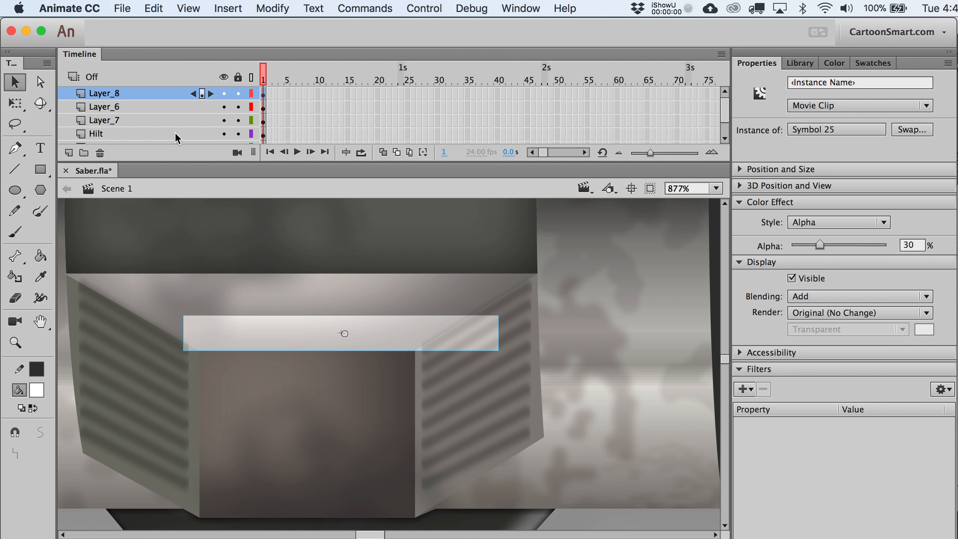
key("super+b")
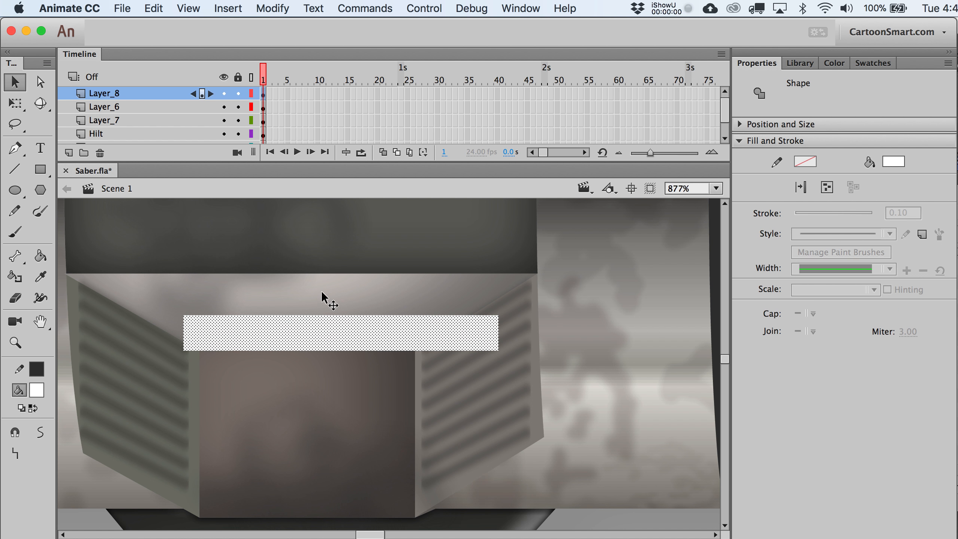
left_click(324, 296)
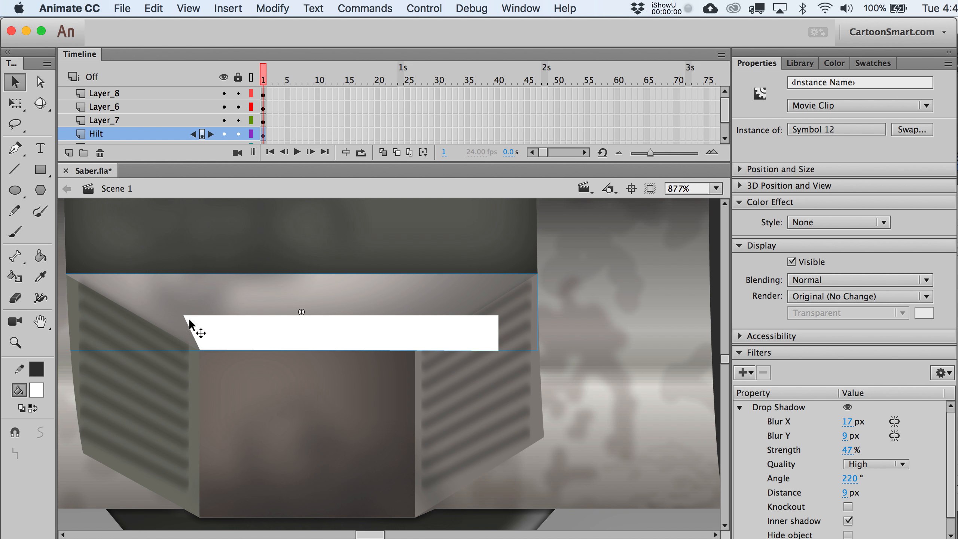
left_click_drag(184, 317, 193, 345)
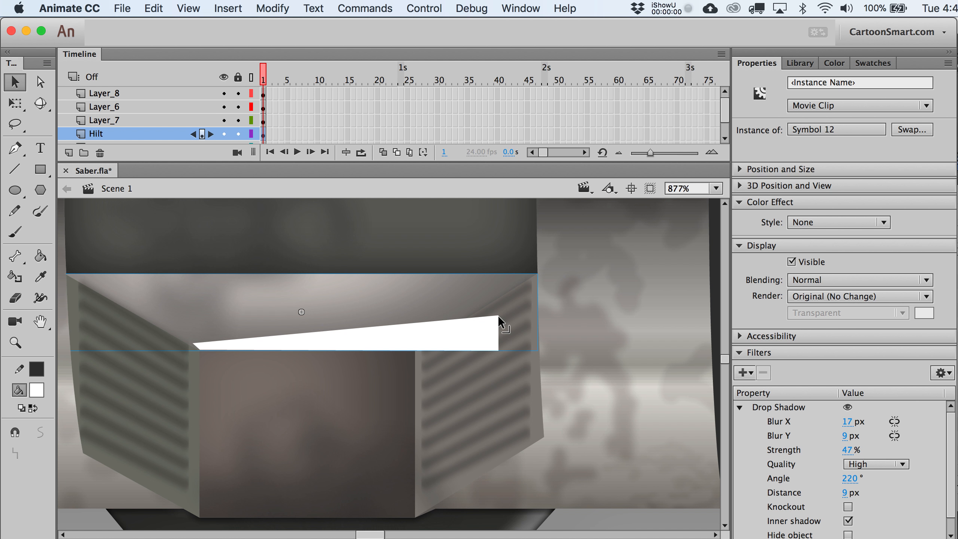
left_click_drag(498, 316, 536, 276)
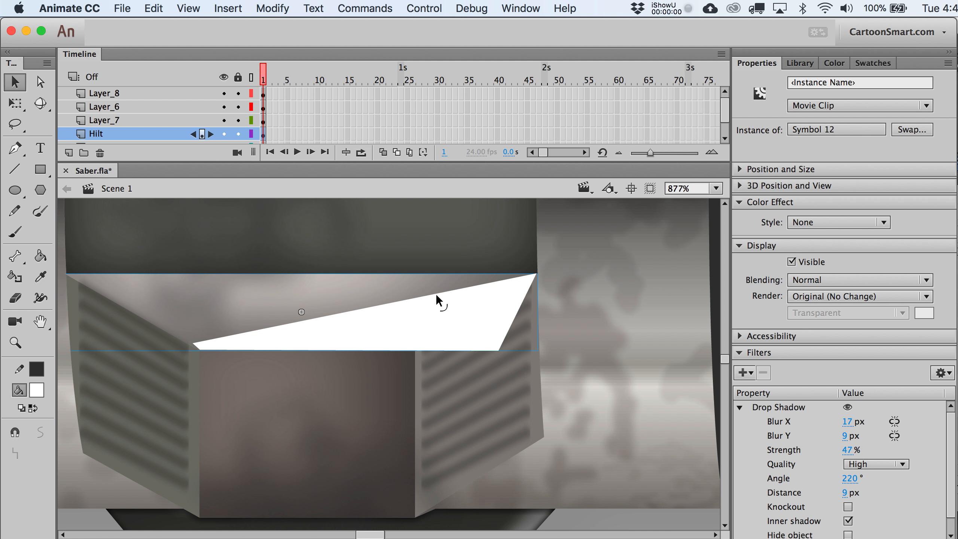
- Reshape the white strip into tapered edge highlights running along the facet's upper edge, up the bevel's diagonal and down the facet's side
left_click_drag(438, 302, 412, 353)
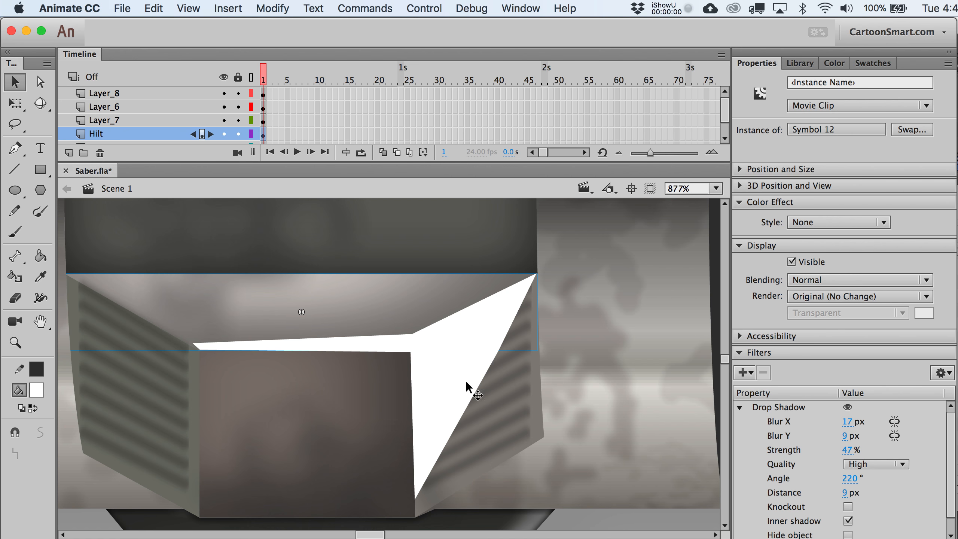
left_click_drag(467, 402, 420, 351)
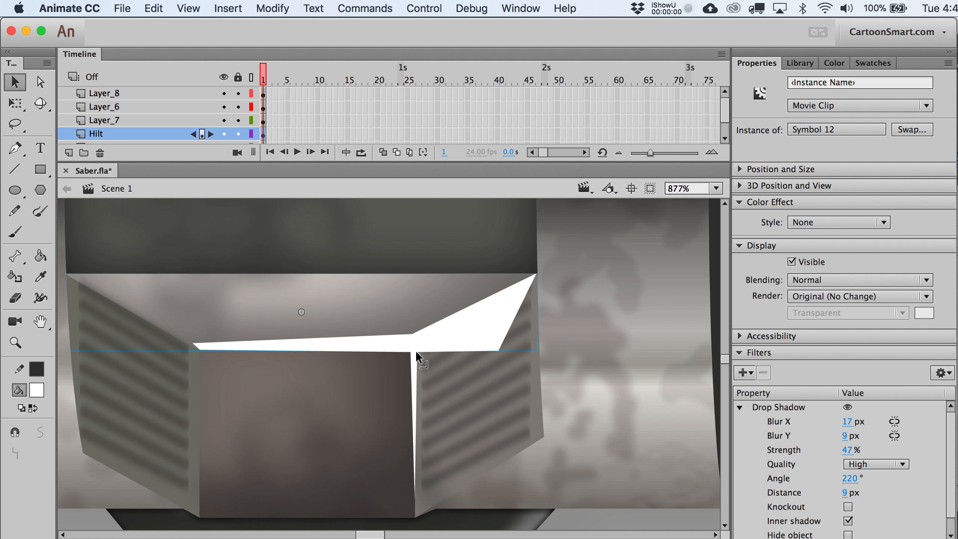
left_click_drag(500, 350, 538, 274)
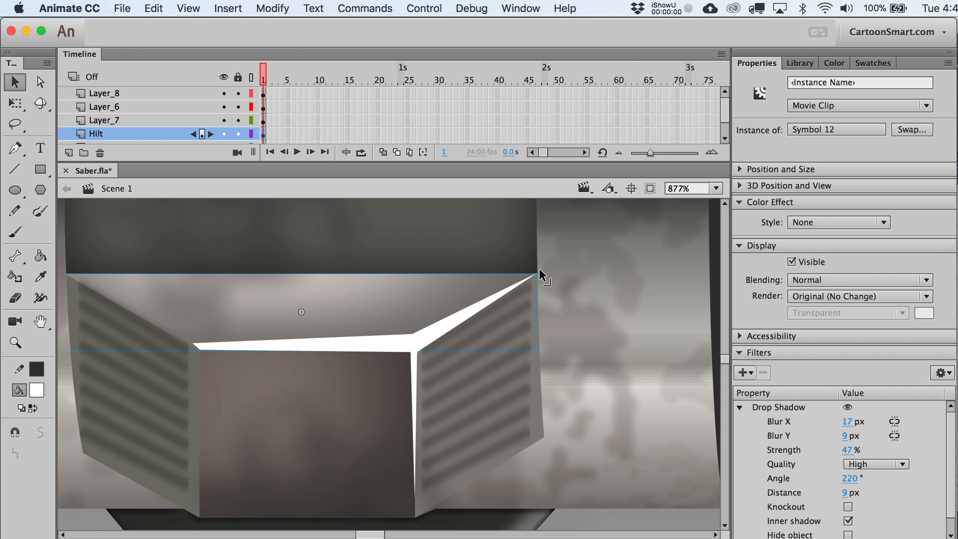
left_click_drag(413, 337, 413, 335)
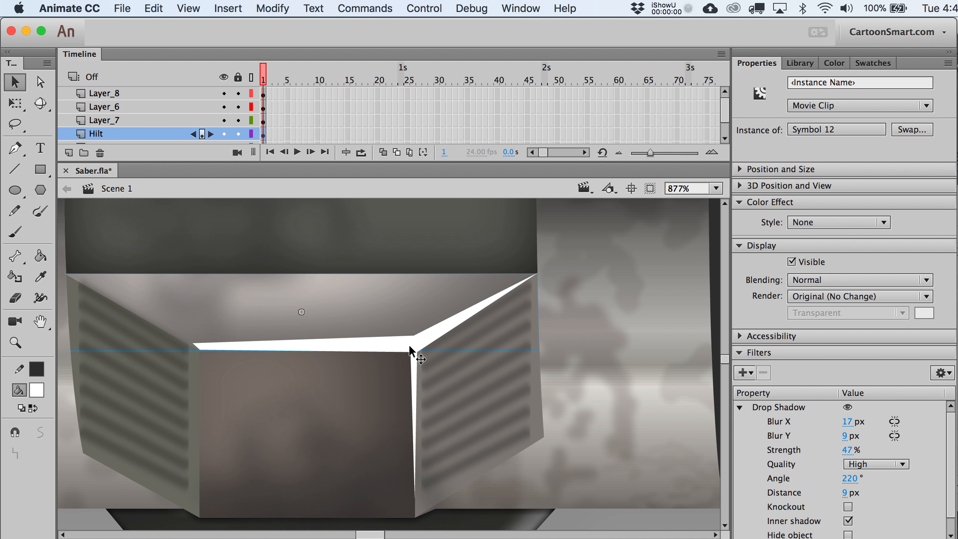
- Convert the reshaped edge highlight on the lower knob to a movie clip symbol
left_click(413, 348)
key("F8")
key("Return")
key("super+1")
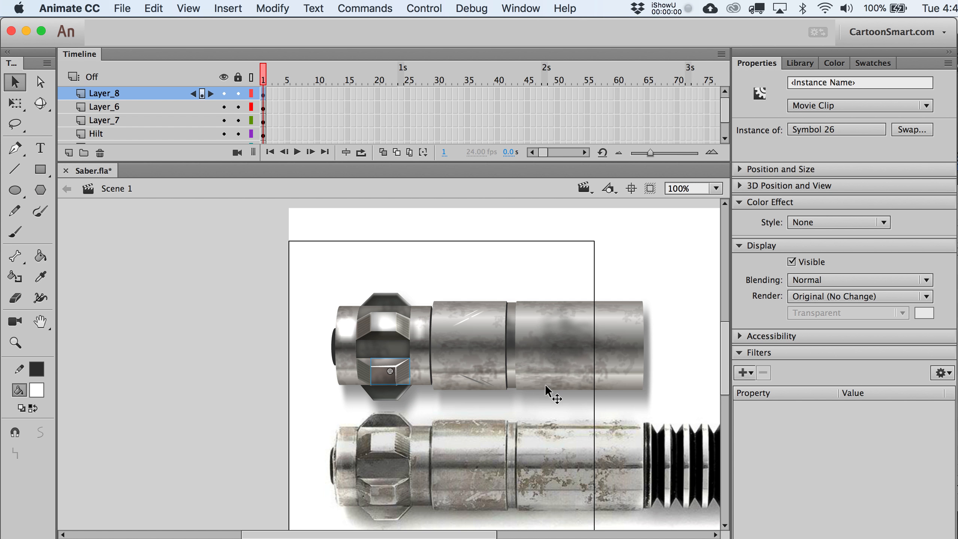
- Add a Glow filter to the edge highlight and make the glow white (#FFFFFF)
left_click_drag(544, 384, 445, 363)
left_click(744, 372)
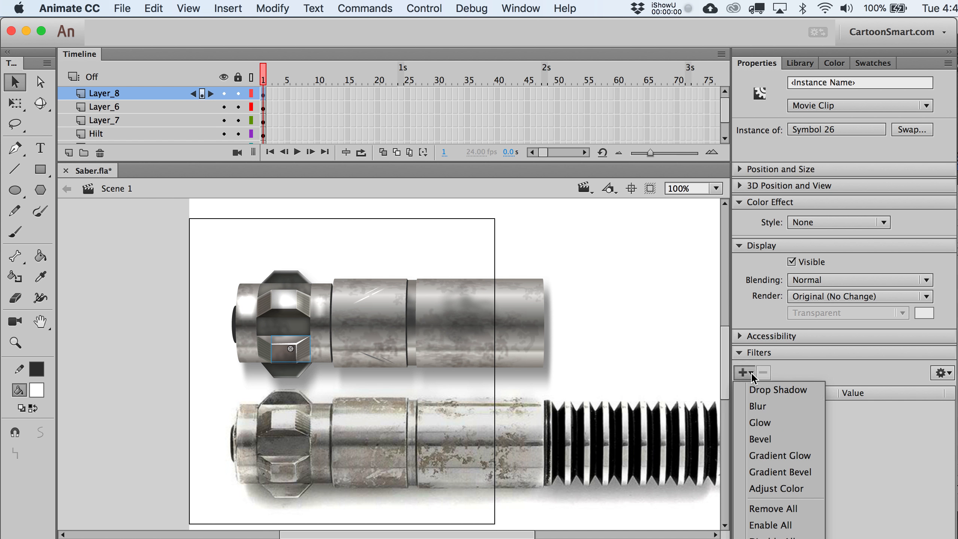
left_click(786, 421)
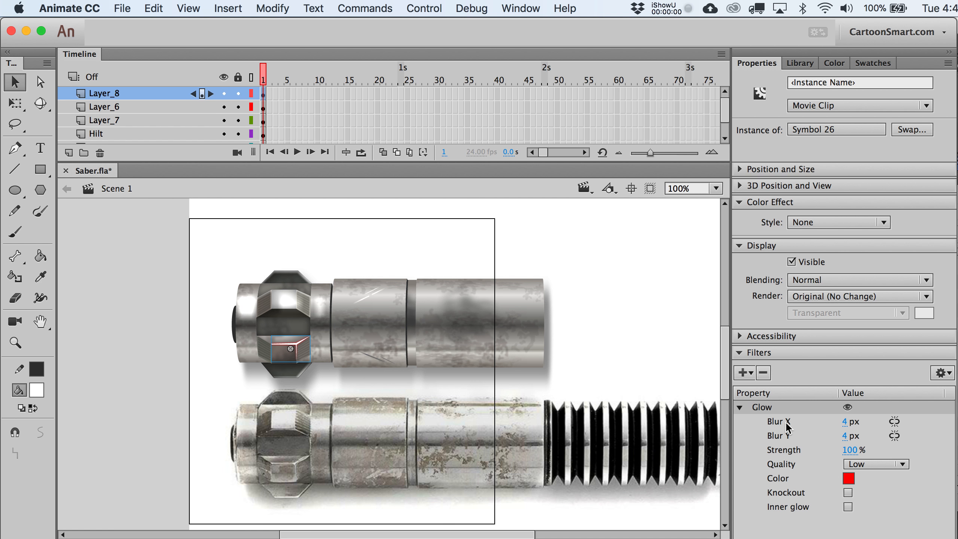
left_click(849, 478)
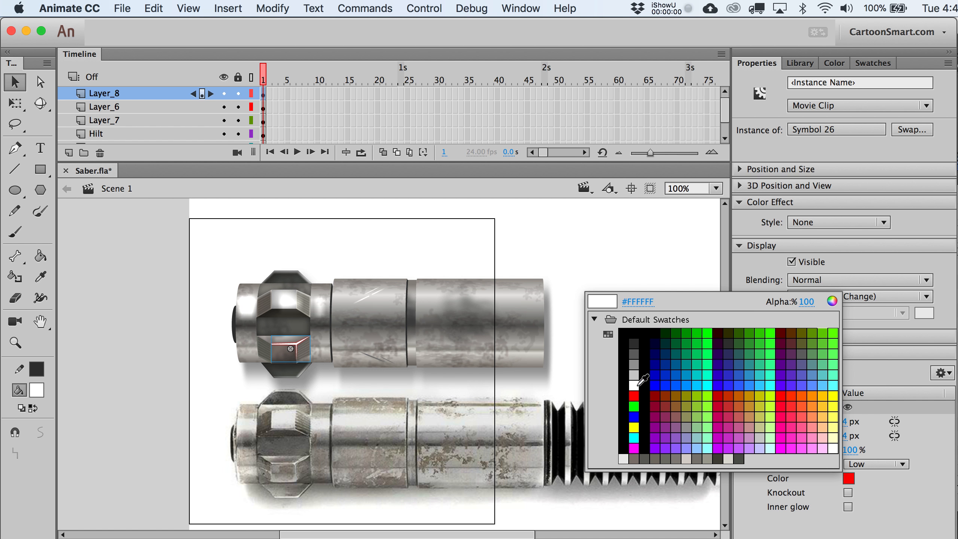
left_click(638, 389)
- Set the glow to 12 px horizontal blur, 6 px vertical blur and 248% strength, try High quality and return it to Low
left_click(845, 421)
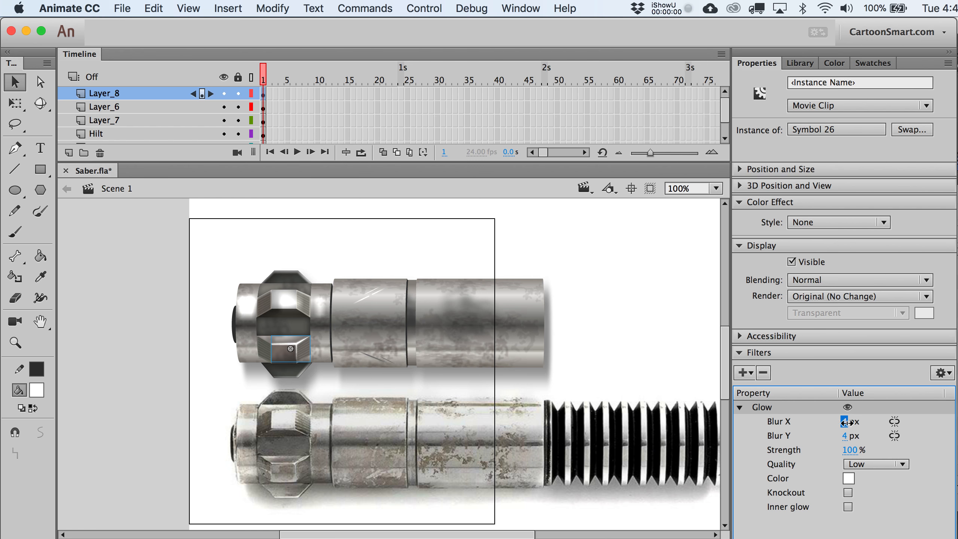
type("12")
key("Return")
left_click_drag(847, 436, 949, 440)
left_click(893, 466)
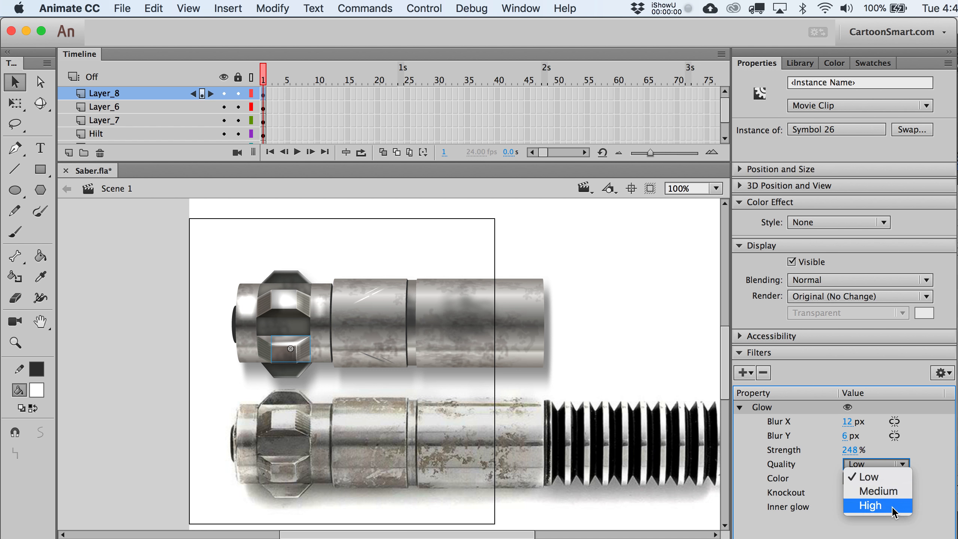
left_click(892, 507)
left_click(876, 473)
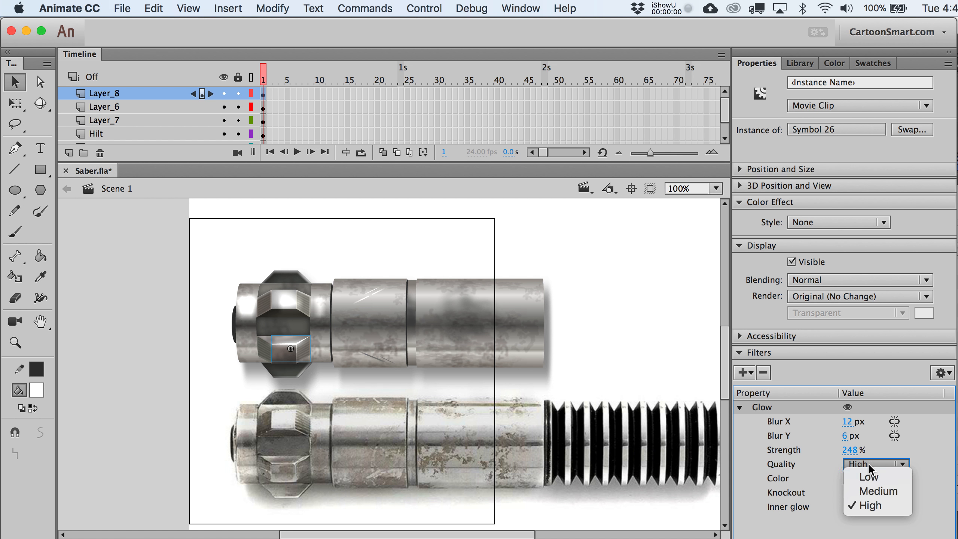
left_click(872, 473)
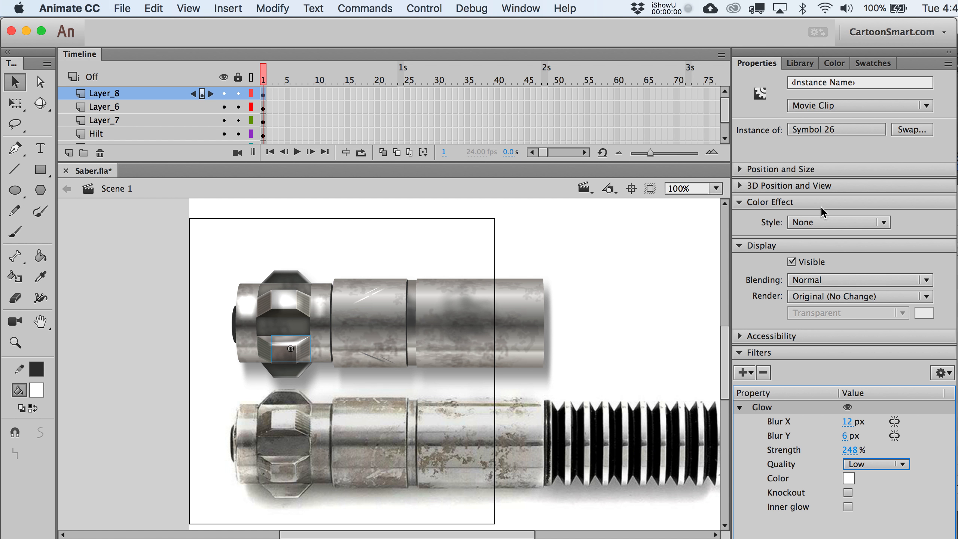
- Apply an Alpha color effect of 37% and the Add blending mode to the edge highlight
left_click(823, 223)
left_click(819, 233)
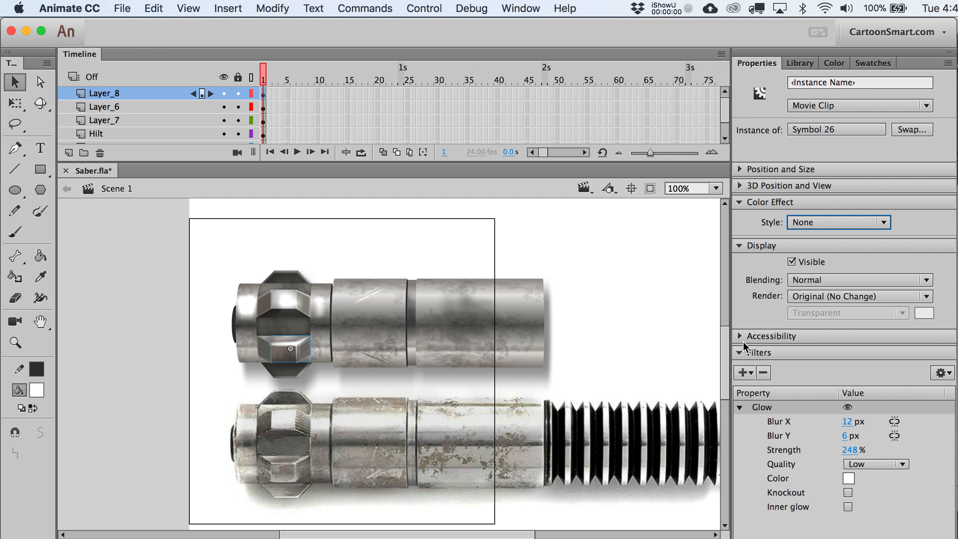
left_click(826, 224)
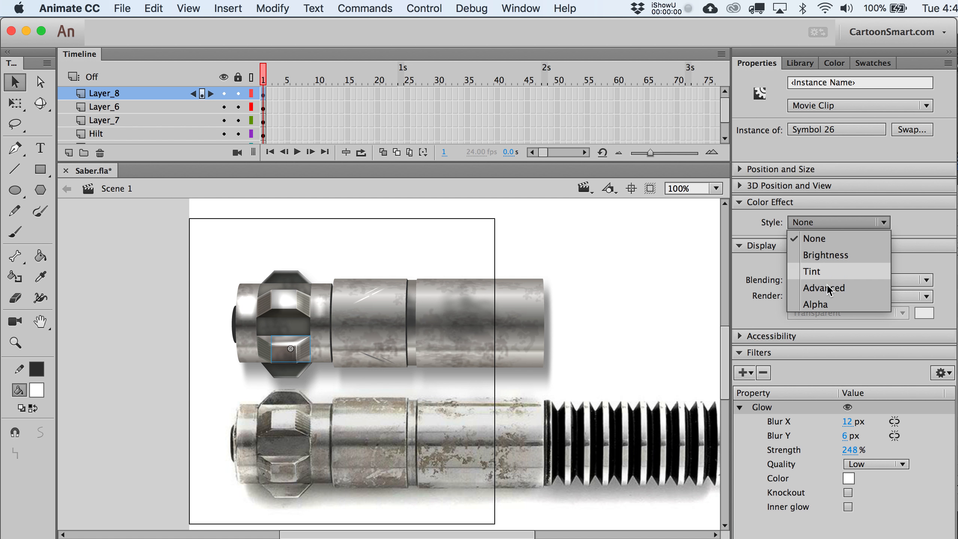
left_click(827, 302)
left_click_drag(820, 242, 853, 243)
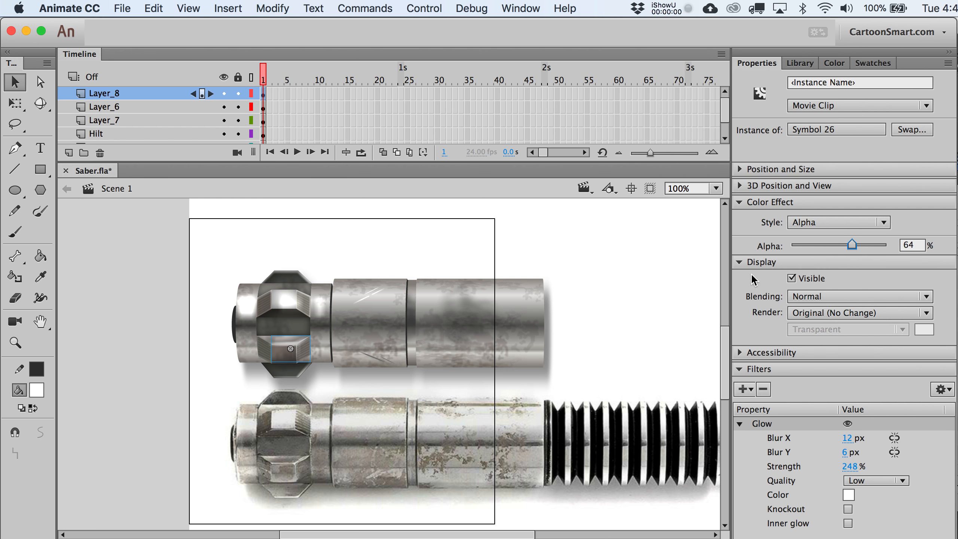
left_click(819, 297)
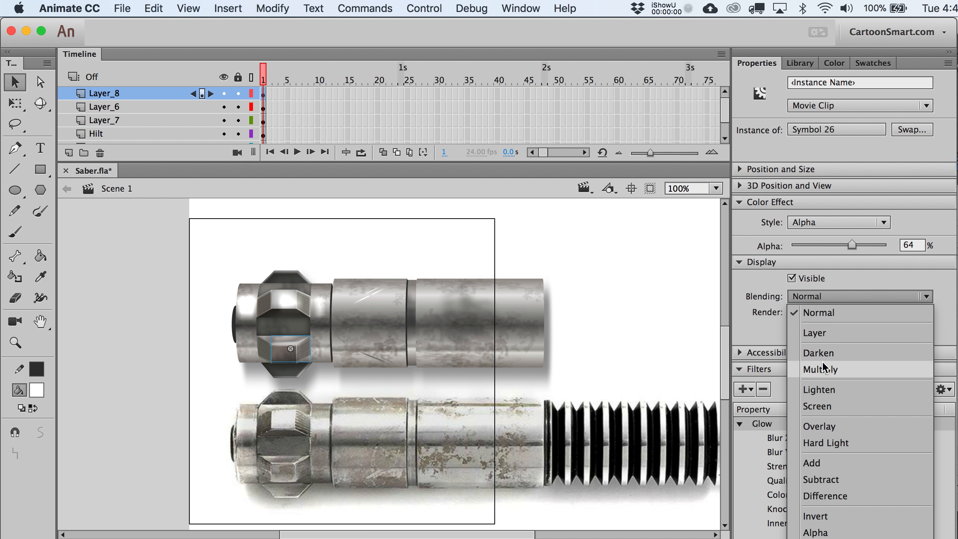
left_click(816, 461)
left_click_drag(852, 244, 821, 245)
left_click(604, 279)
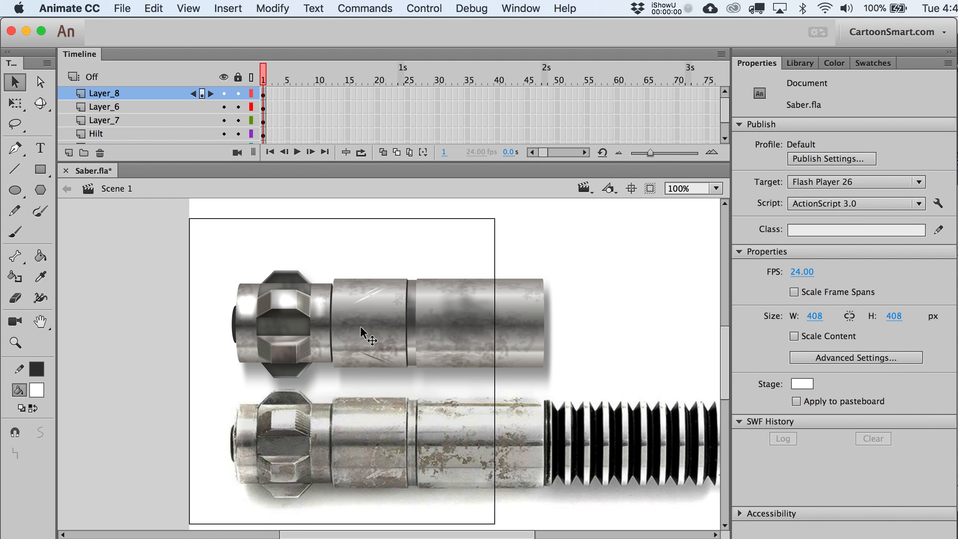
- Compare the illustrated hilt and its knob highlights with the reference photo at several magnifications
left_click(296, 349)
key("z")
left_click_drag(190, 235, 524, 507)
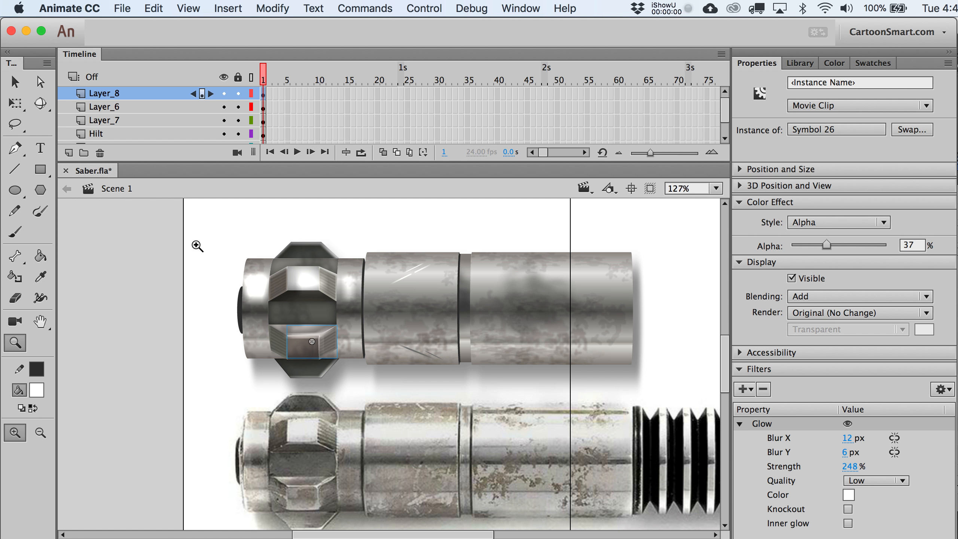
left_click_drag(195, 245, 597, 522)
scroll(490, 433, "right", 3)
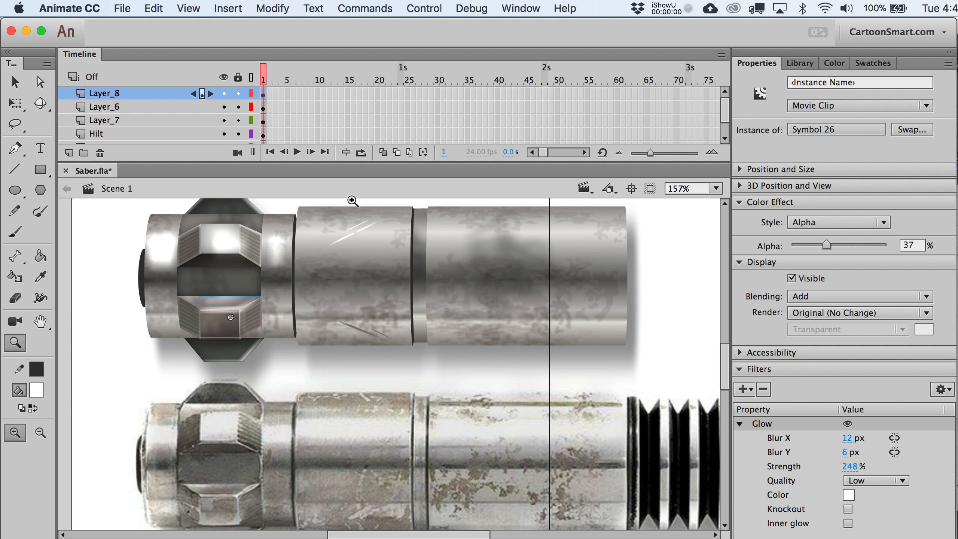
key("v")
left_click_drag(343, 162, 343, 125)
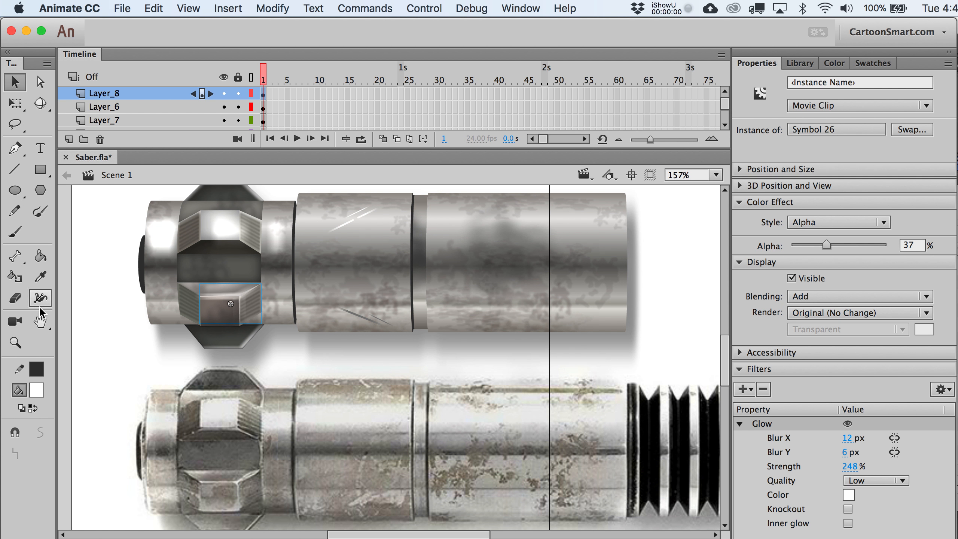
key("super+1")
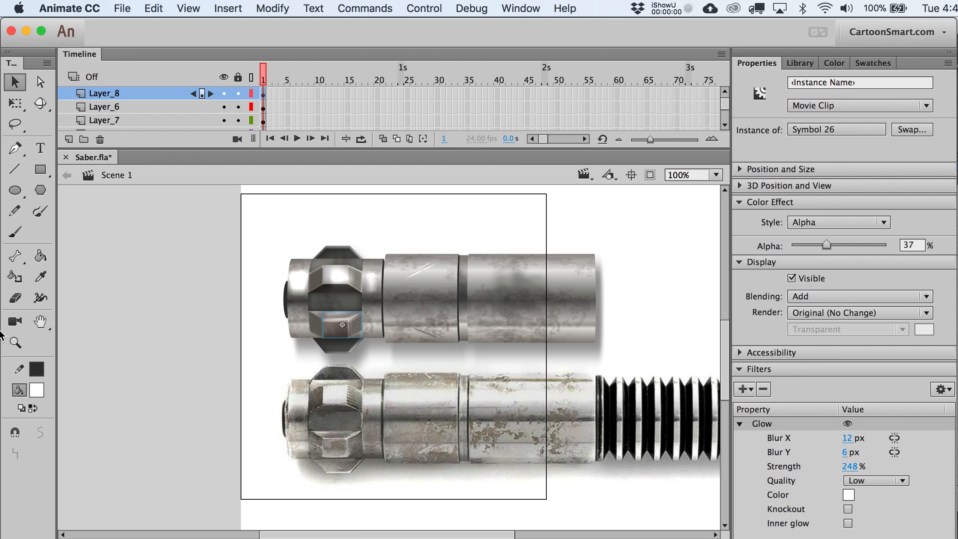
left_click(15, 342)
left_click_drag(218, 206, 602, 500)
key("v")
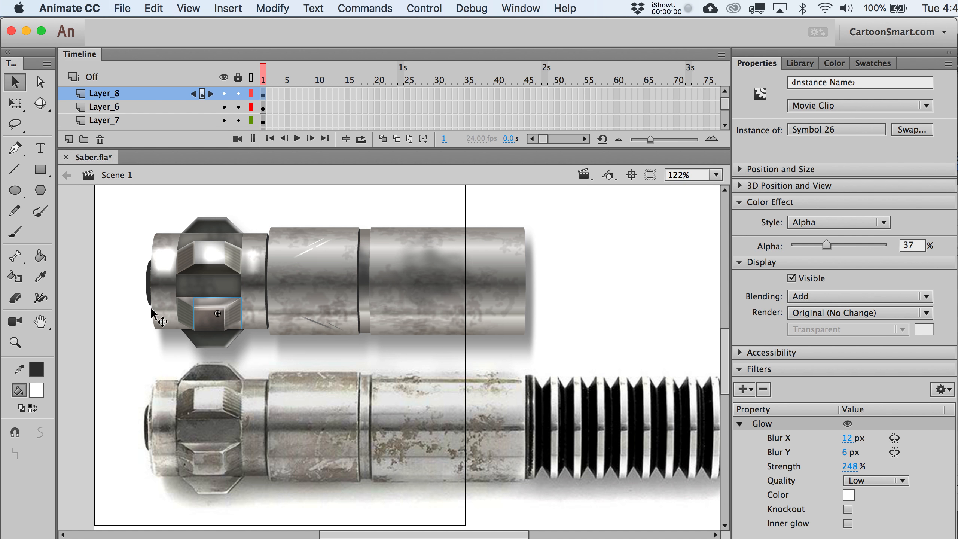
- Draw a black rectangle on Layer_5 behind the hilt, extending from the main body's open end as the base for the grip
left_click(41, 170)
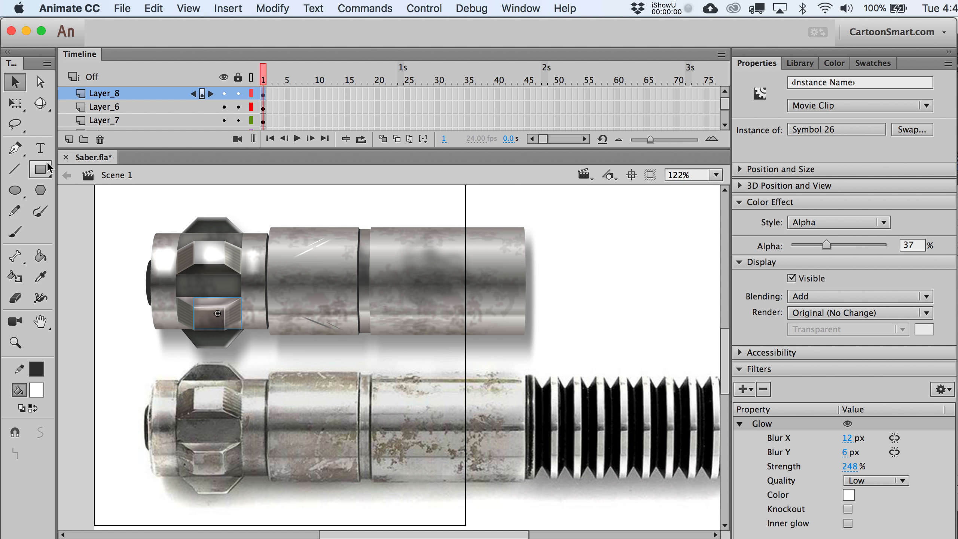
left_click(37, 390)
left_click(108, 437)
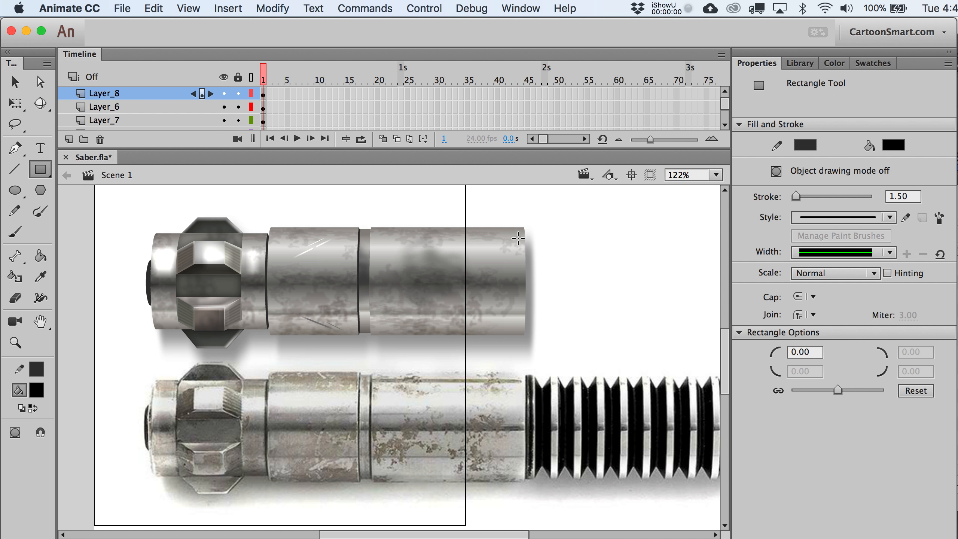
scroll(311, 115, "down", 3)
left_click(264, 120)
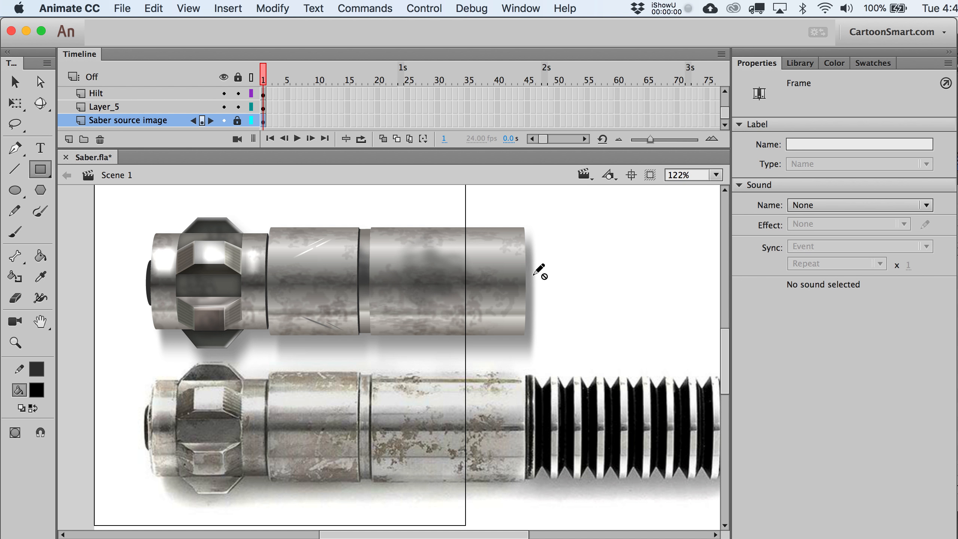
left_click(263, 107)
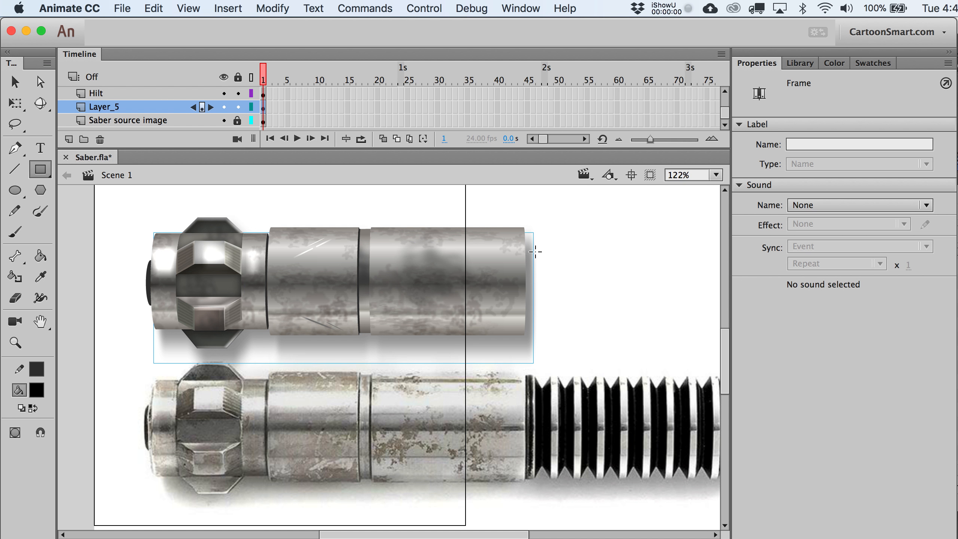
left_click_drag(501, 235, 733, 356)
left_click_drag(765, 322, 772, 324)
key("v")
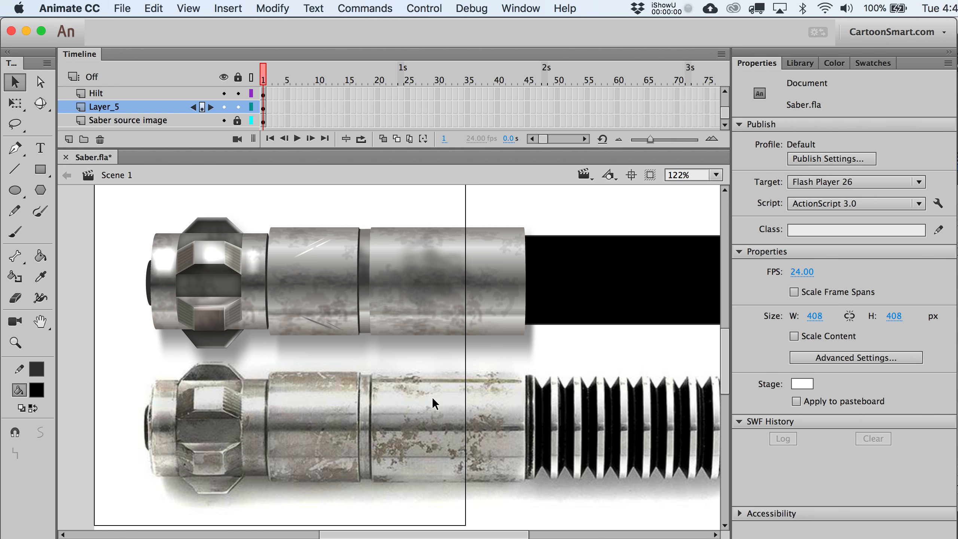
- Apply an Alpha color effect of 32% to the blurred white highlight on the hilt's end section beside the knob
left_click(162, 262)
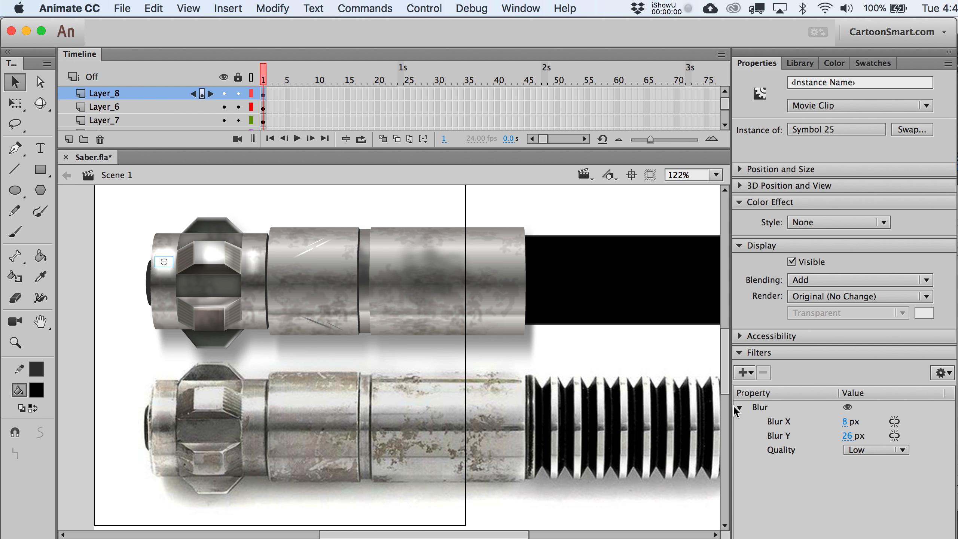
left_click(829, 218)
left_click(827, 304)
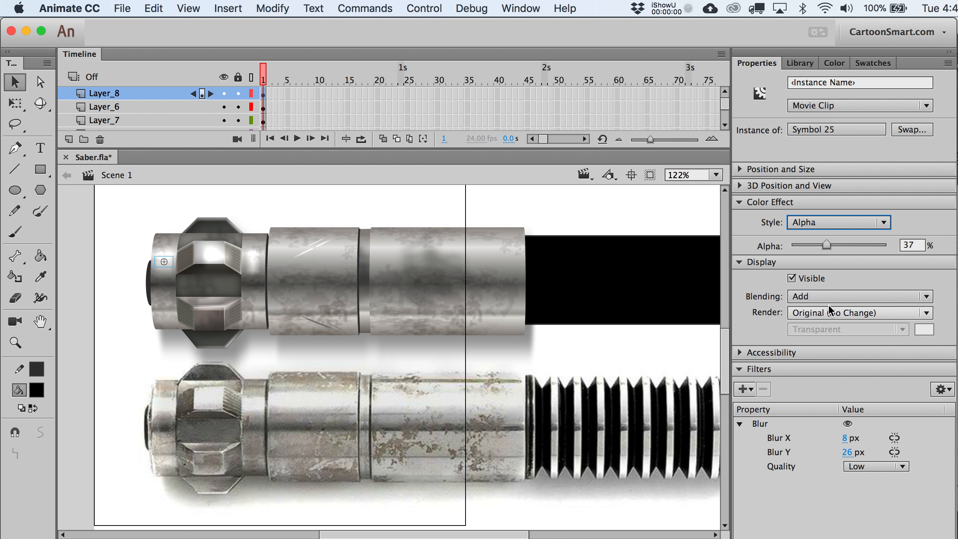
left_click_drag(823, 244, 817, 240)
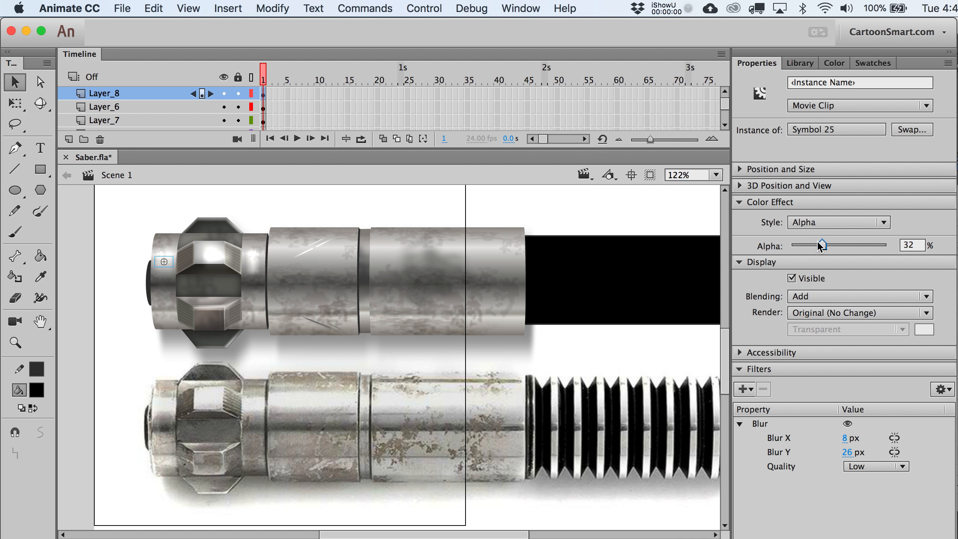
left_click(98, 265)
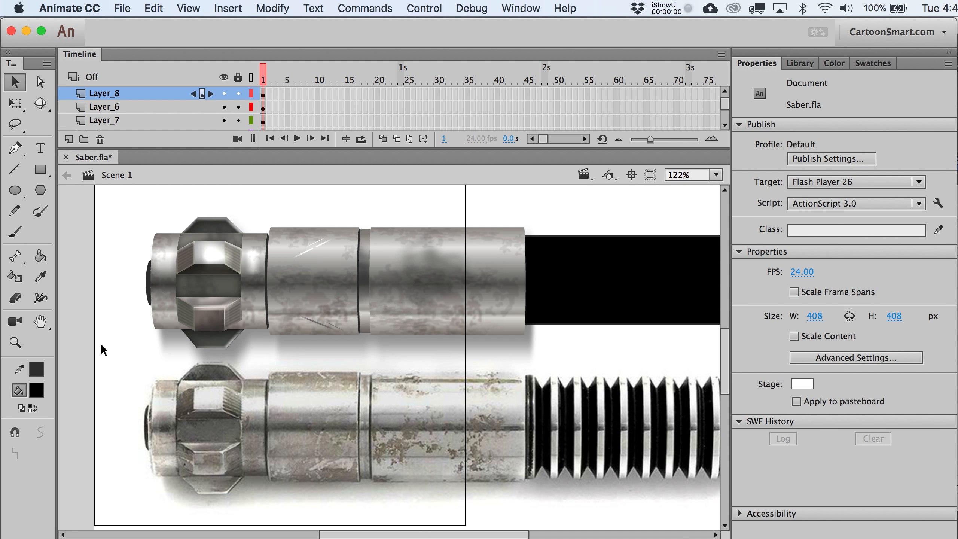